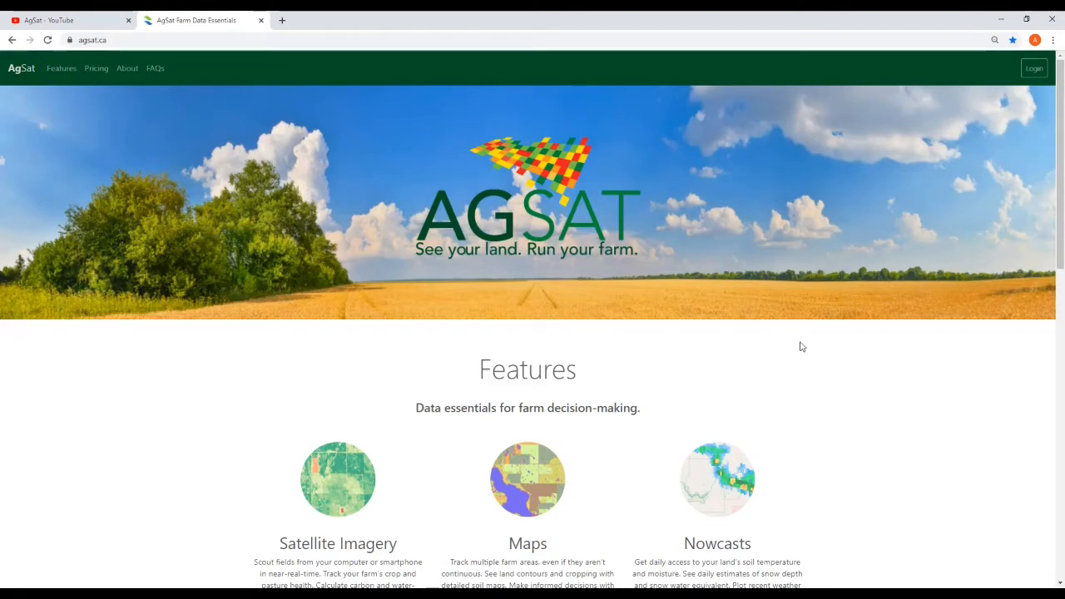
Go from Login to the Sign up form, leaving 'I have an account activation code' unchecked
{"action": "left_click", "coordinate": [1034, 70]}
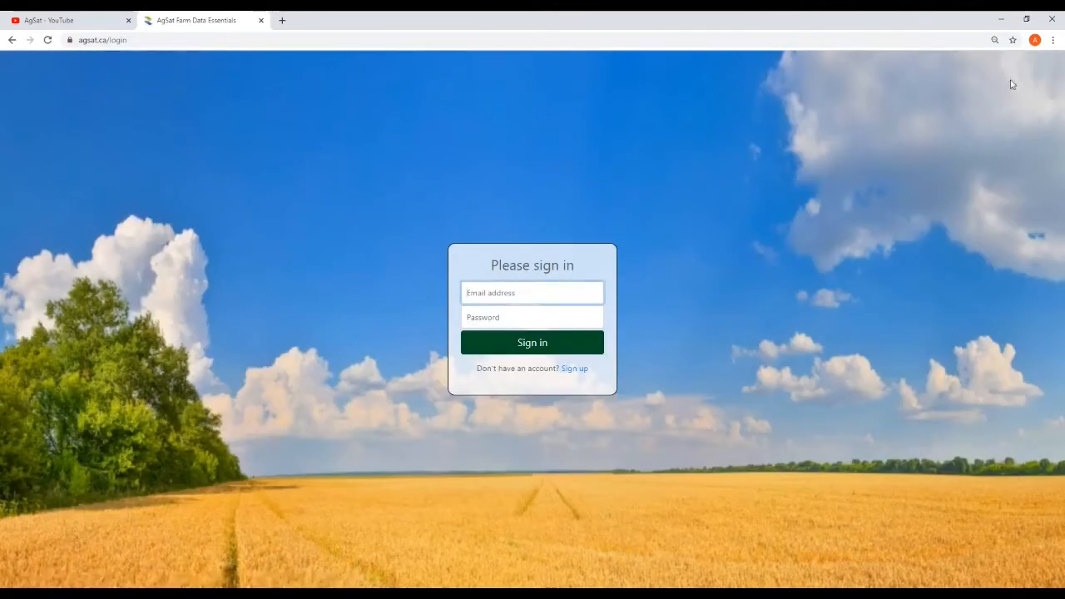
{"action": "left_click", "coordinate": [576, 368]}
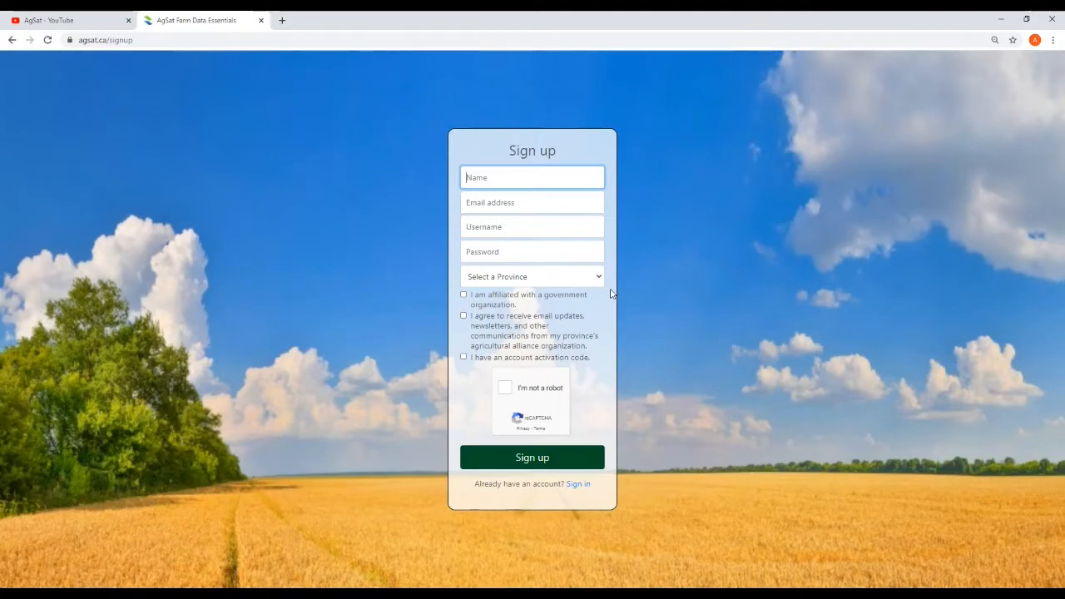
{"action": "left_click", "coordinate": [464, 357]}
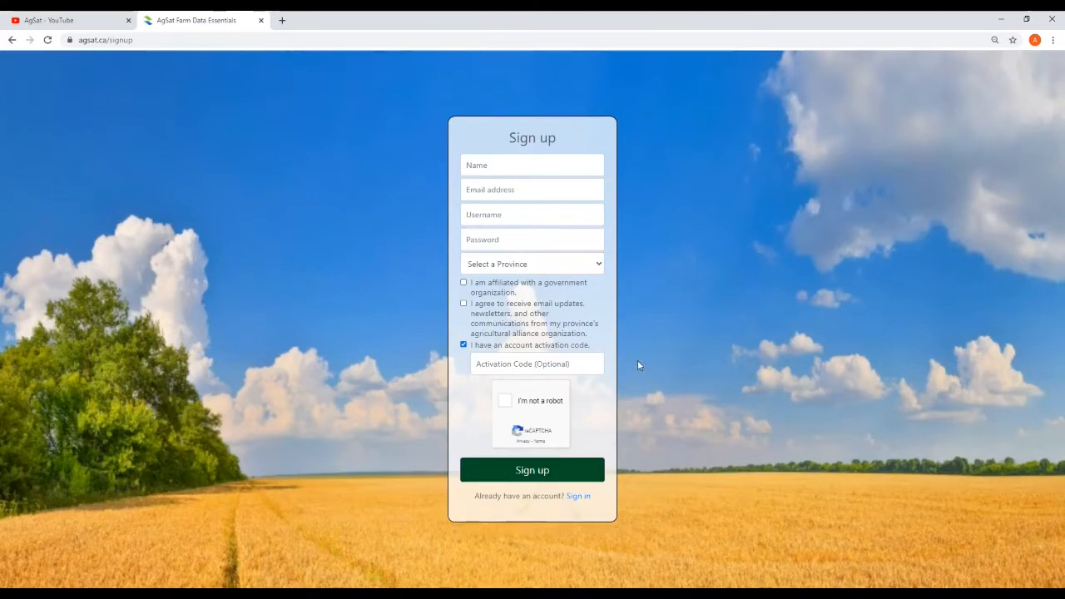
{"action": "left_click", "coordinate": [463, 345]}
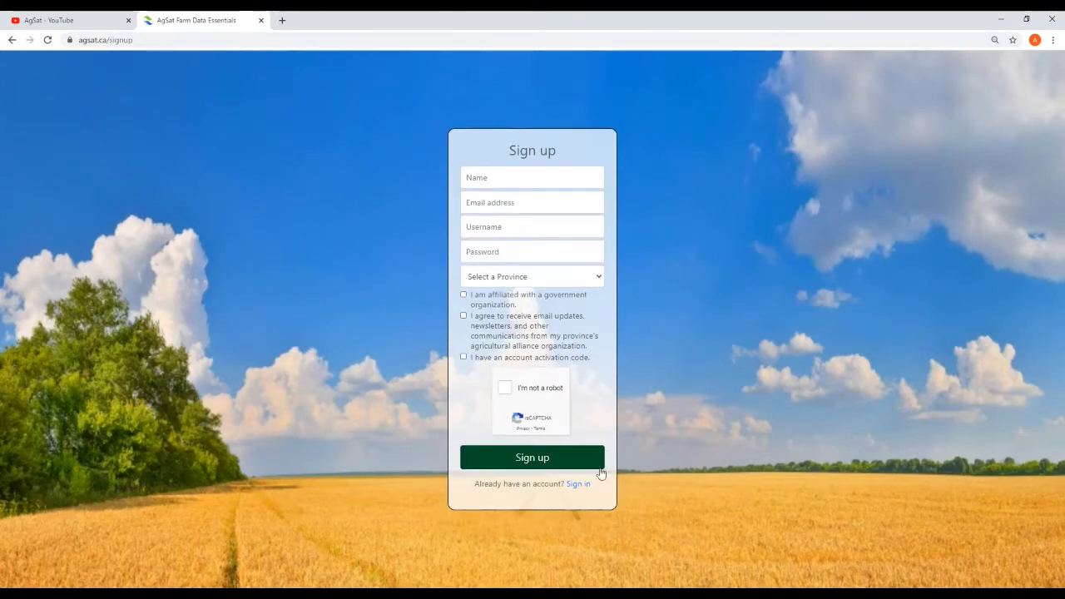
Sign in using the saved autofill username and the account password
{"action": "left_click", "coordinate": [578, 484]}
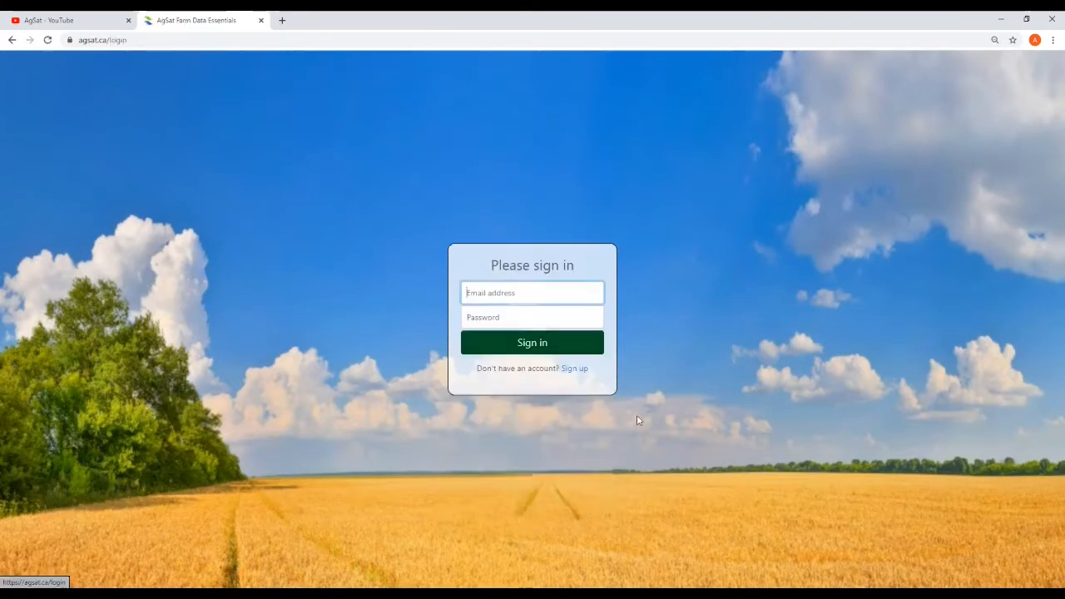
{"action": "left_click", "coordinate": [547, 293]}
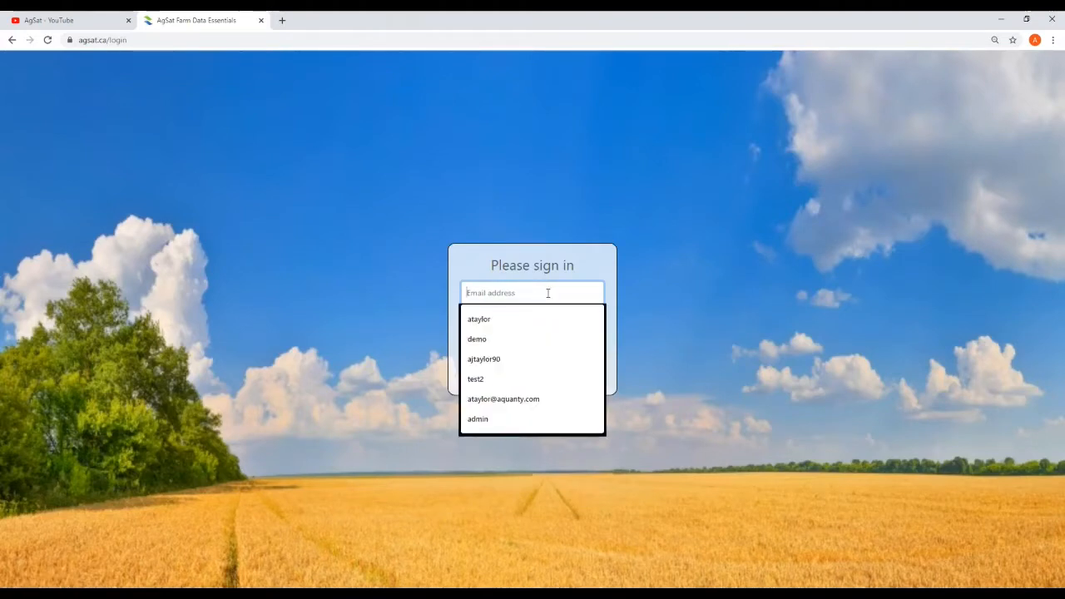
{"action": "left_click", "coordinate": [528, 319]}
{"action": "left_click", "coordinate": [522, 321]}
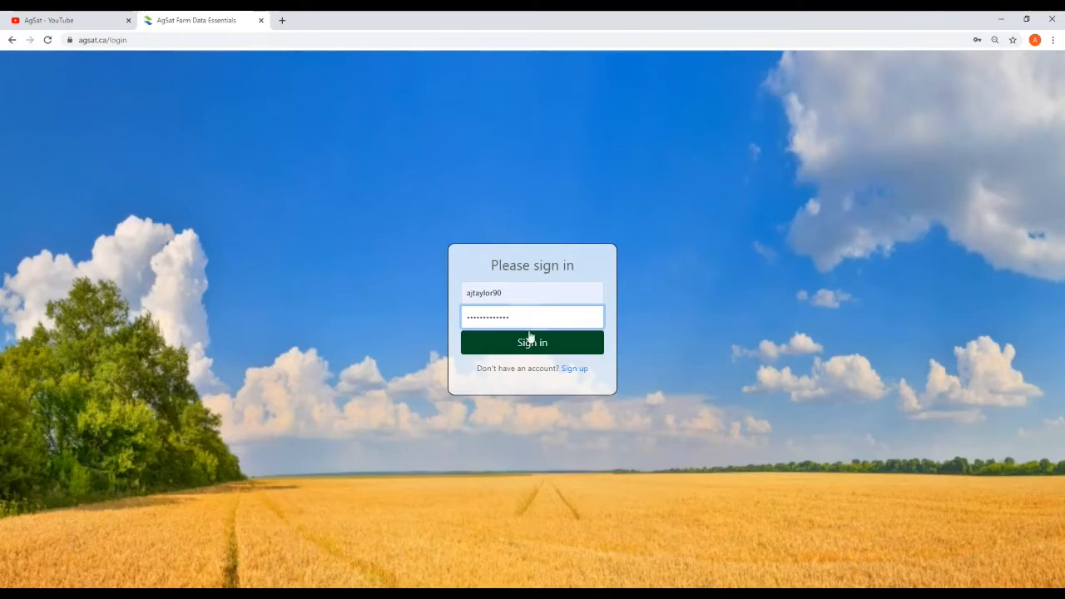
{"action": "left_click", "coordinate": [532, 341]}
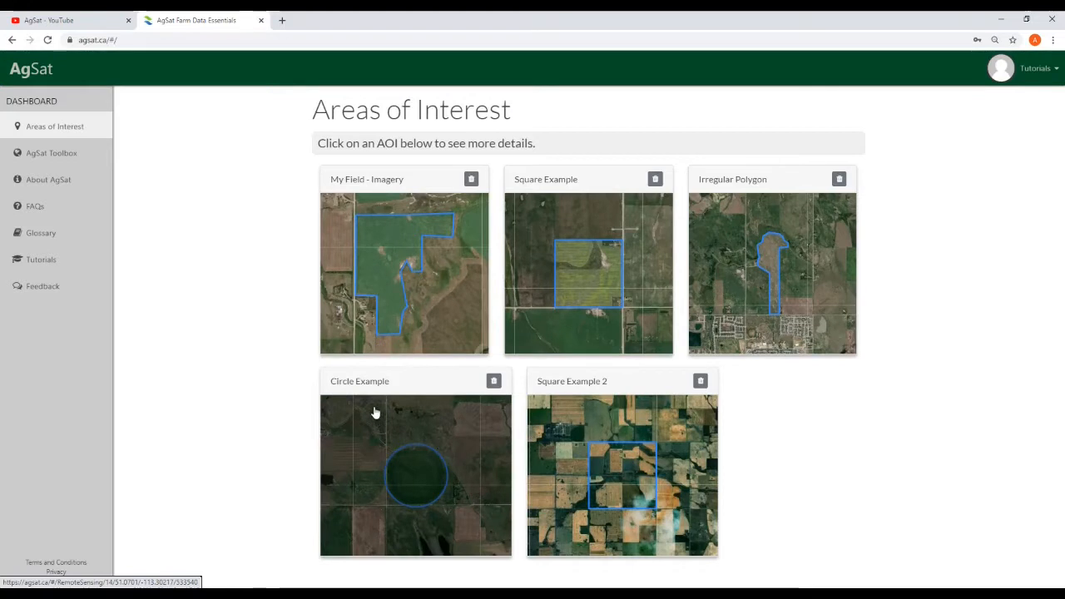
Open the AgSat Toolbox map and centre it on southern Alberta
{"action": "left_click", "coordinate": [44, 158]}
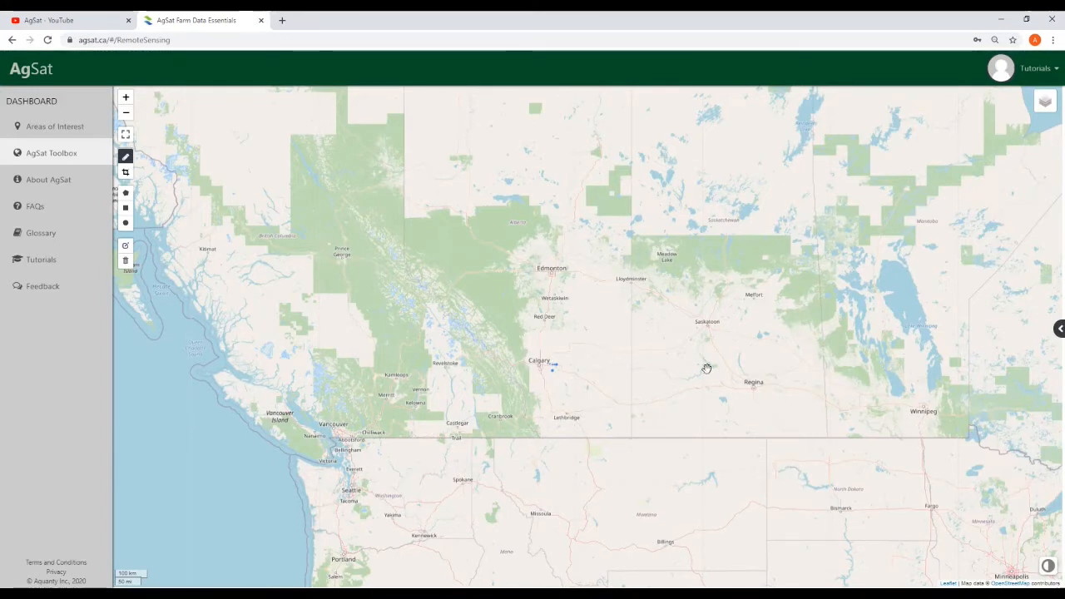
{"action": "left_click_drag", "start_coordinate": [718, 362], "coordinate": [691, 454]}
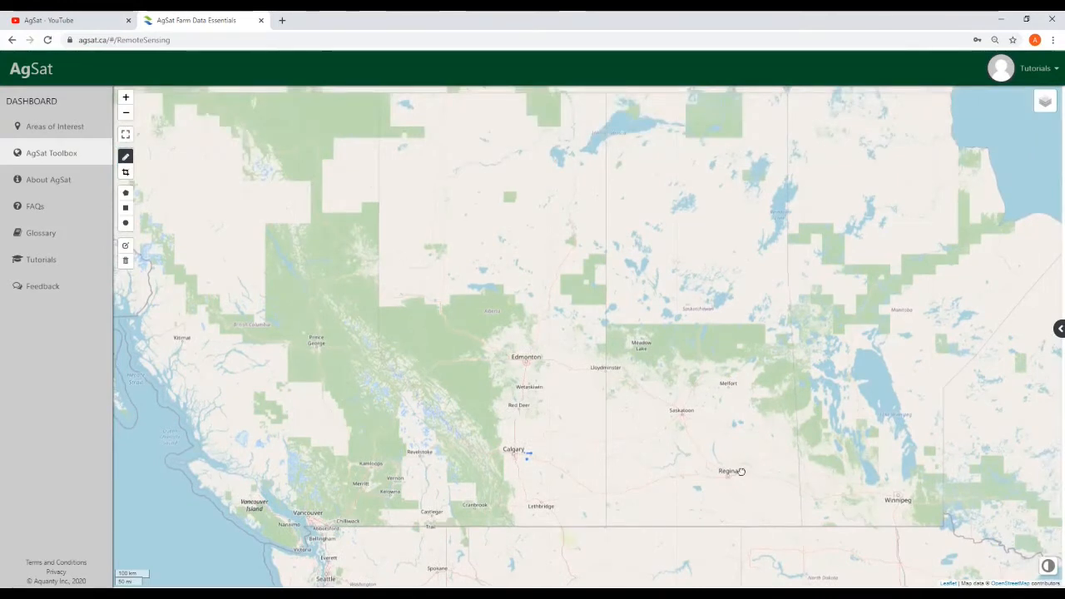
{"action": "left_click_drag", "start_coordinate": [746, 475], "coordinate": [672, 447]}
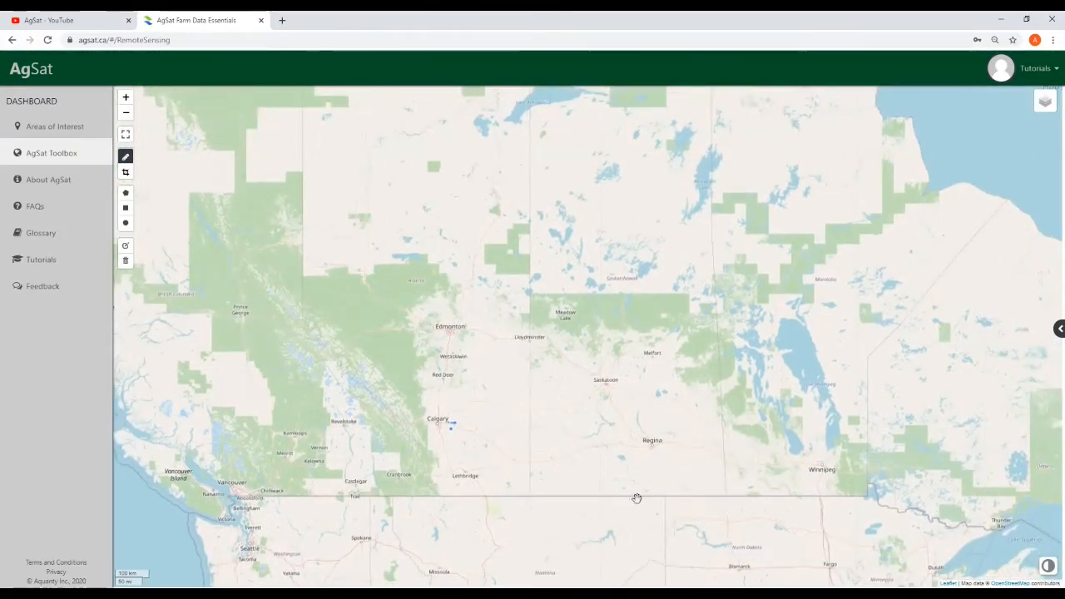
{"action": "left_click_drag", "start_coordinate": [801, 477], "coordinate": [801, 451]}
{"action": "left_click_drag", "start_coordinate": [510, 439], "coordinate": [531, 310]}
{"action": "left_click_drag", "start_coordinate": [585, 178], "coordinate": [630, 373]}
{"action": "left_click_drag", "start_coordinate": [822, 388], "coordinate": [584, 382]}
{"action": "scroll", "coordinate": [547, 374], "scroll_direction": "up", "scroll_amount": 3}
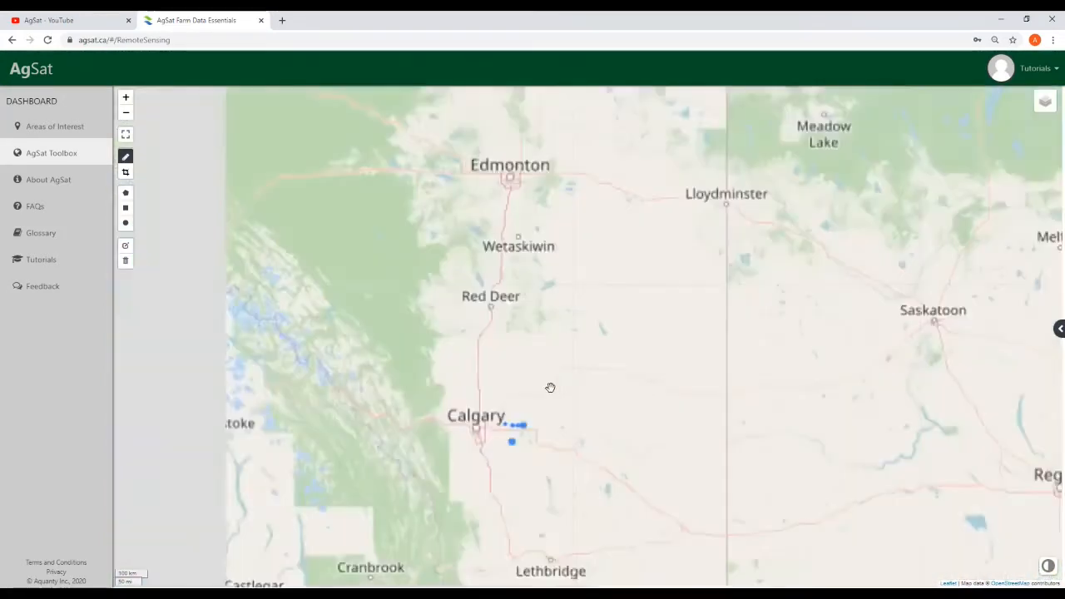
{"action": "scroll", "coordinate": [538, 421], "scroll_direction": "down", "scroll_amount": 3}
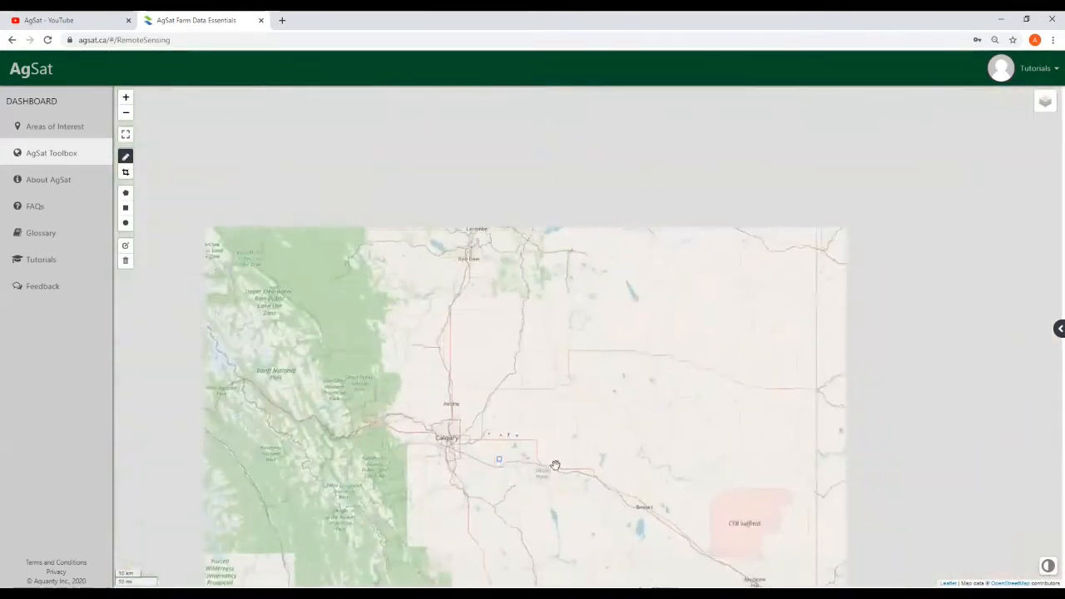
{"action": "left_click_drag", "start_coordinate": [551, 463], "coordinate": [547, 253]}
{"action": "left_click_drag", "start_coordinate": [565, 296], "coordinate": [579, 319]}
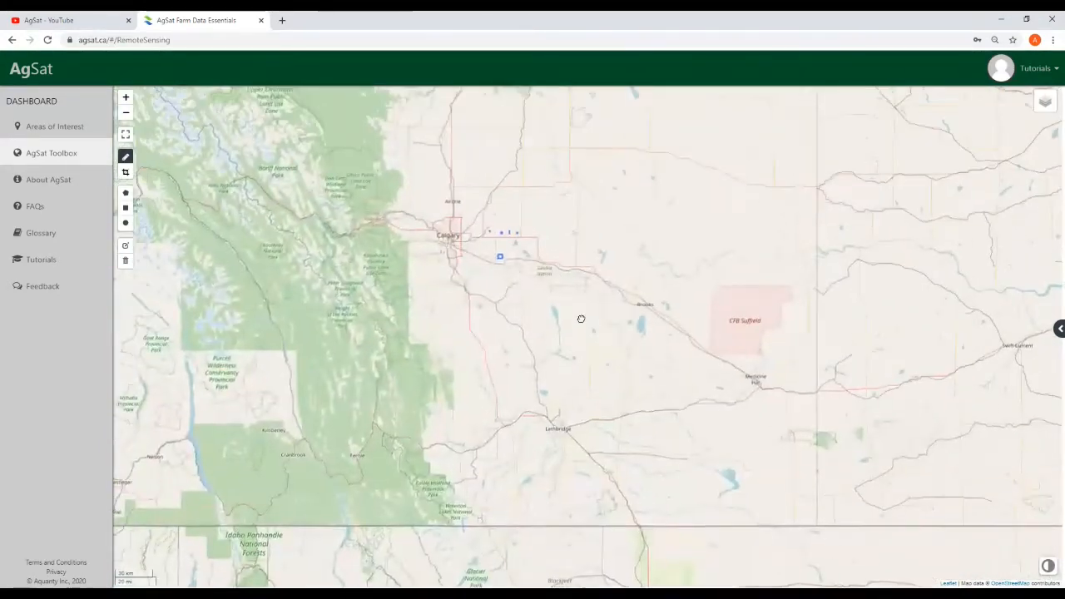
Zoom around Calgary, recentre on western Canada, and reveal the map's layer categories
{"action": "left_click", "coordinate": [126, 98]}
{"action": "left_click", "coordinate": [128, 99]}
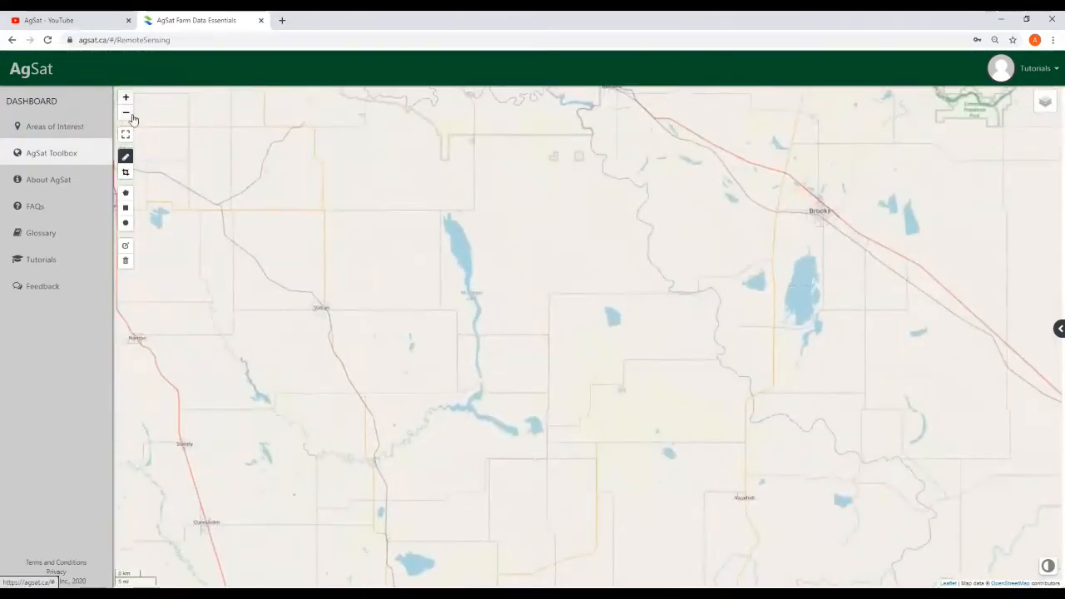
{"action": "left_click", "coordinate": [128, 114]}
{"action": "left_click", "coordinate": [129, 116]}
{"action": "left_click_drag", "start_coordinate": [459, 176], "coordinate": [533, 325]}
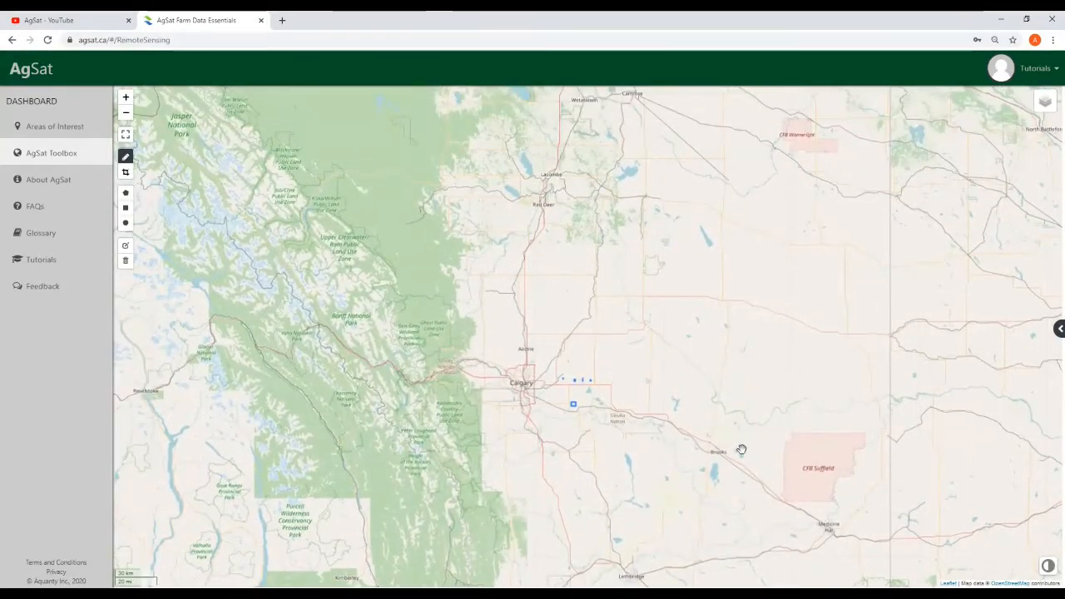
{"action": "left_click_drag", "start_coordinate": [741, 446], "coordinate": [666, 417]}
{"action": "scroll", "coordinate": [798, 399], "scroll_direction": "down", "scroll_amount": 1}
{"action": "scroll", "coordinate": [772, 307], "scroll_direction": "down", "scroll_amount": 1}
{"action": "left_click_drag", "start_coordinate": [925, 262], "coordinate": [687, 343]}
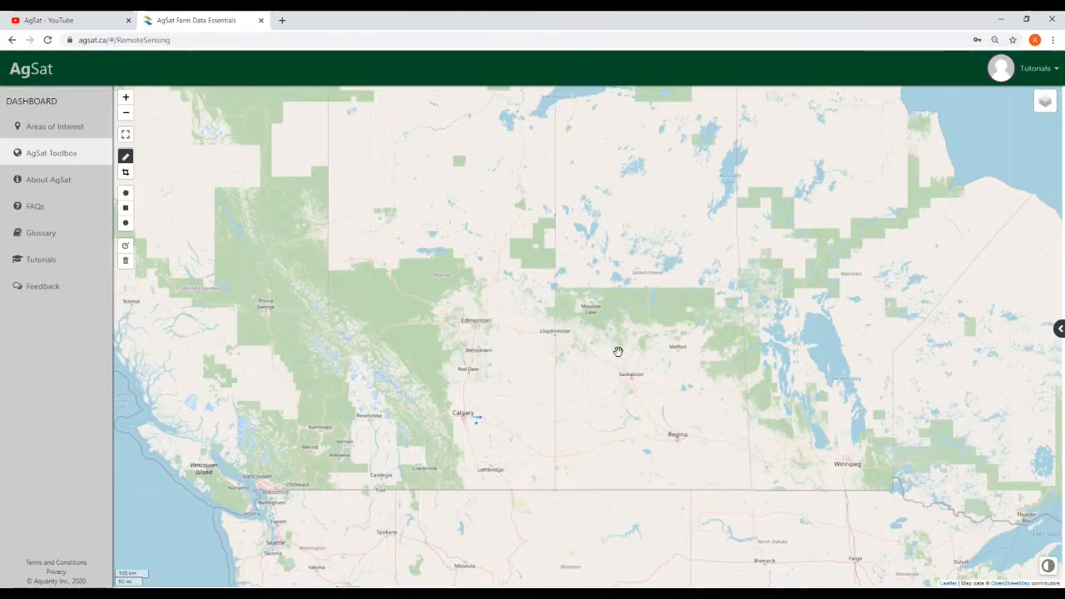
{"action": "left_click_drag", "start_coordinate": [567, 424], "coordinate": [621, 397]}
{"action": "scroll", "coordinate": [567, 412], "scroll_direction": "up", "scroll_amount": 1}
{"action": "left_click_drag", "start_coordinate": [718, 327], "coordinate": [694, 353]}
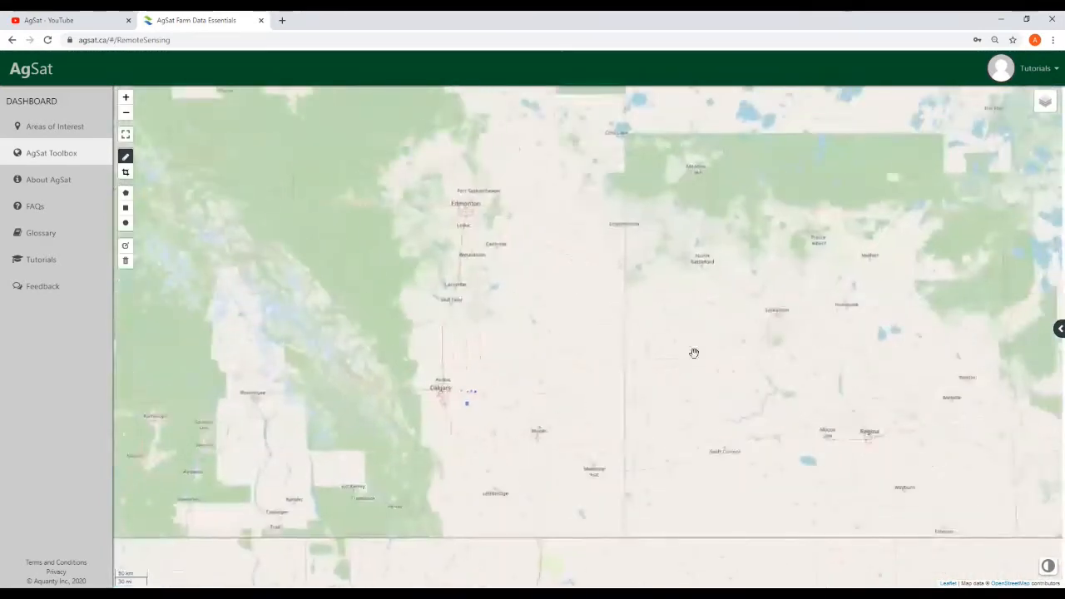
{"action": "mouse_move", "coordinate": [1037, 107]}
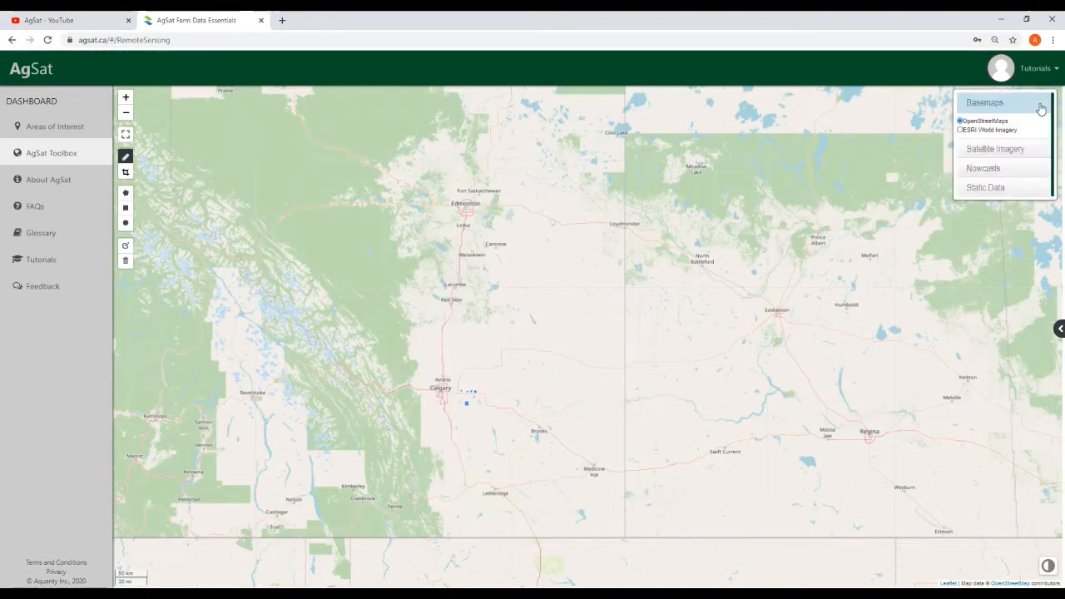
Expand and collapse the Satellite Imagery, Nowcasts and Static Data layer sections
{"action": "left_click", "coordinate": [1032, 152]}
{"action": "left_click", "coordinate": [1031, 188]}
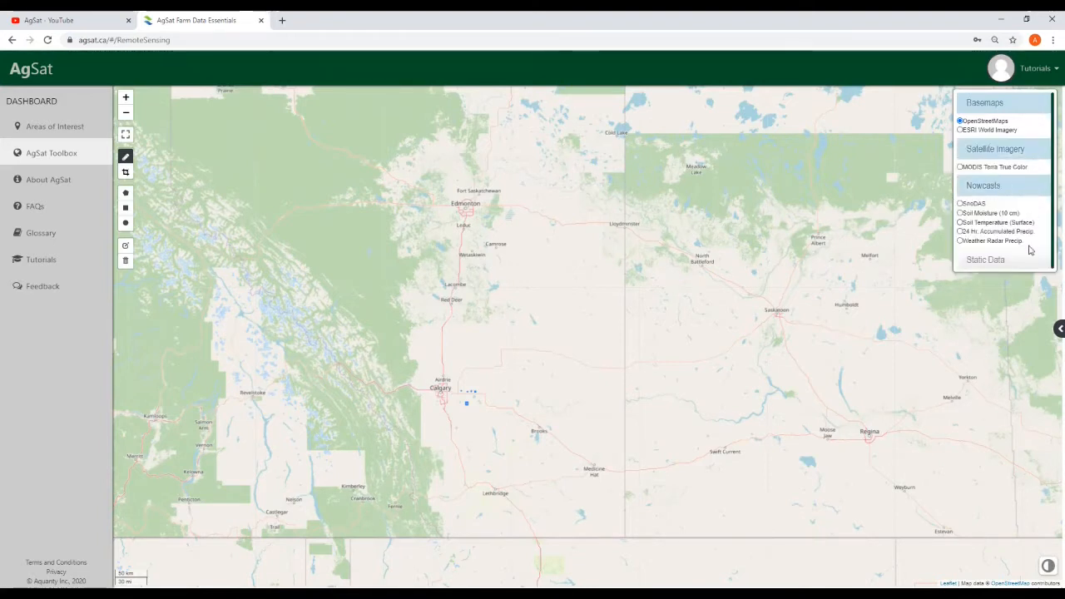
{"action": "left_click", "coordinate": [1028, 259]}
{"action": "left_click", "coordinate": [1029, 257]}
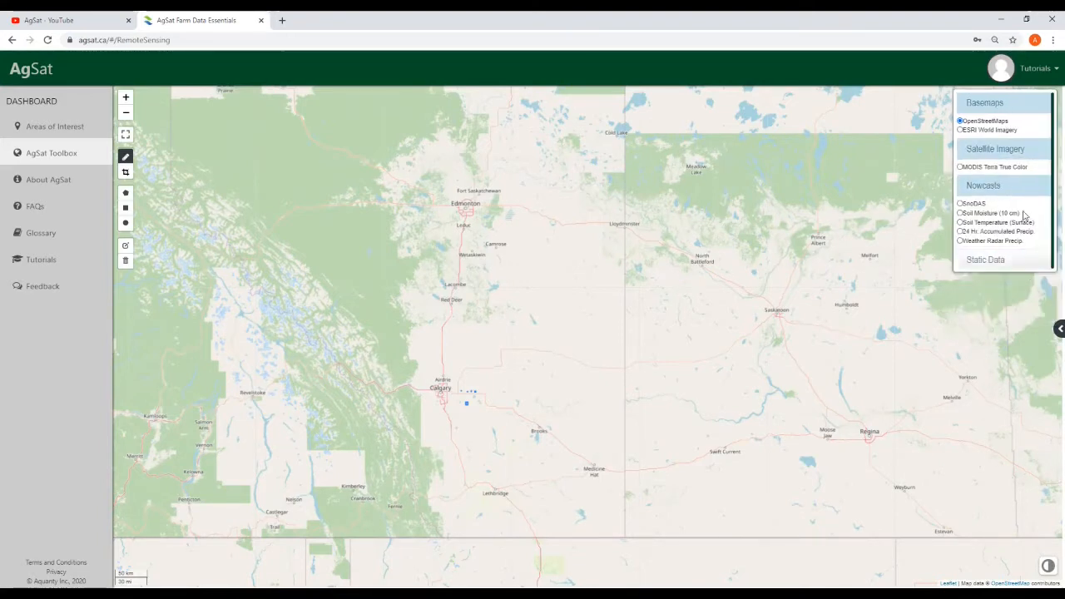
{"action": "left_click", "coordinate": [1022, 184]}
{"action": "left_click", "coordinate": [1019, 148]}
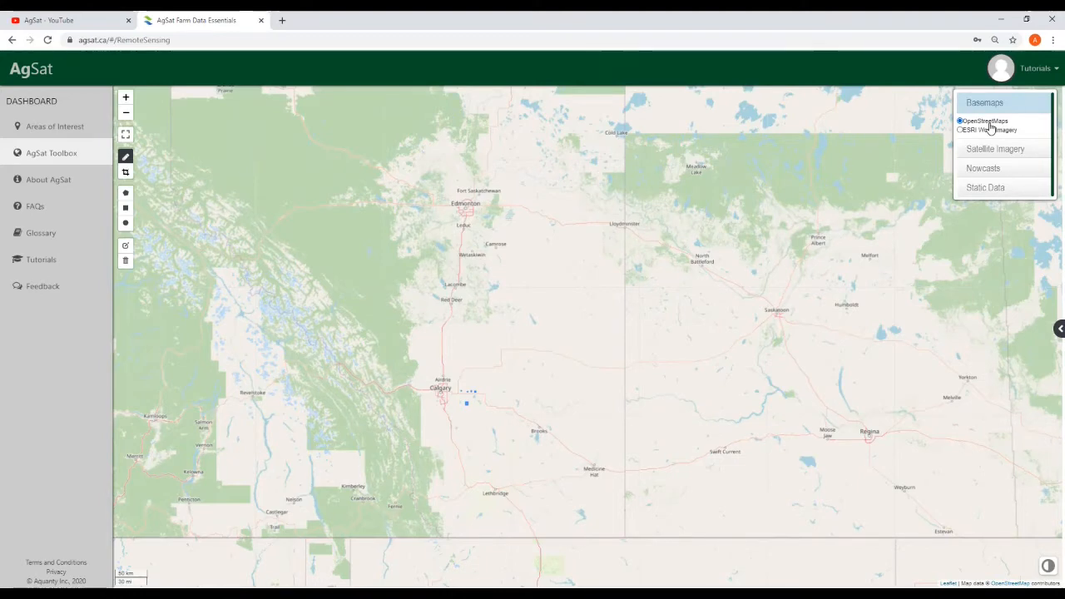
Move the map south from Calgary past High River and Nanton to the Stavely area
{"action": "left_click_drag", "start_coordinate": [603, 465], "coordinate": [635, 395]}
{"action": "scroll", "coordinate": [476, 363], "scroll_direction": "up", "scroll_amount": 3}
{"action": "left_click_drag", "start_coordinate": [534, 301], "coordinate": [573, 438]}
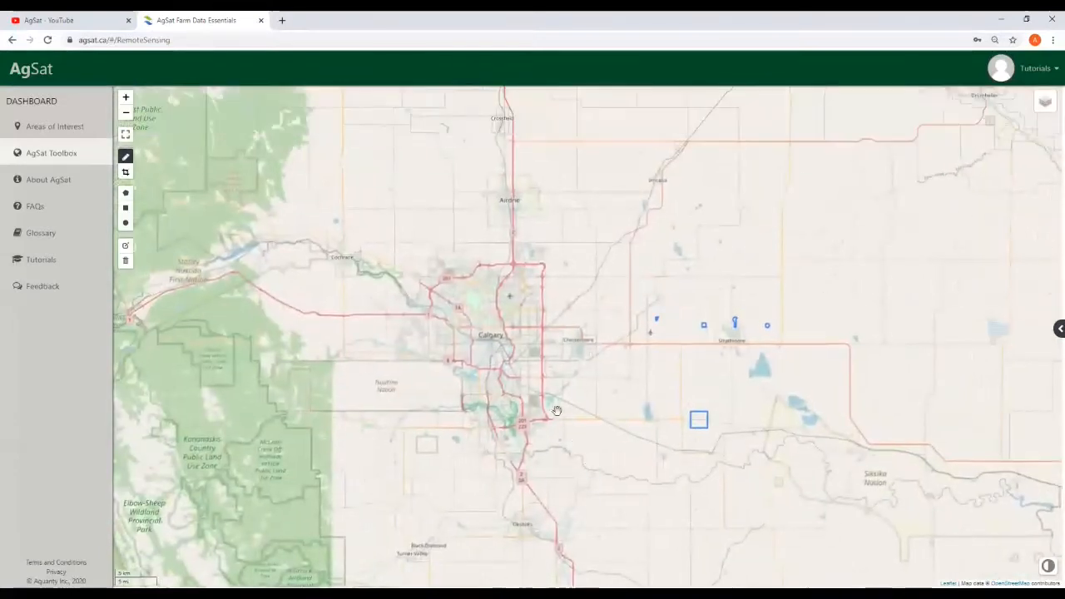
{"action": "scroll", "coordinate": [472, 357], "scroll_direction": "up", "scroll_amount": 1}
{"action": "left_click_drag", "start_coordinate": [749, 382], "coordinate": [476, 177]}
{"action": "left_click_drag", "start_coordinate": [482, 379], "coordinate": [658, 136]}
{"action": "left_click_drag", "start_coordinate": [827, 361], "coordinate": [572, 199]}
{"action": "scroll", "coordinate": [618, 252], "scroll_direction": "down", "scroll_amount": 1}
{"action": "left_click_drag", "start_coordinate": [594, 325], "coordinate": [545, 169]}
{"action": "scroll", "coordinate": [532, 309], "scroll_direction": "up", "scroll_amount": 1}
{"action": "scroll", "coordinate": [539, 292], "scroll_direction": "up", "scroll_amount": 1}
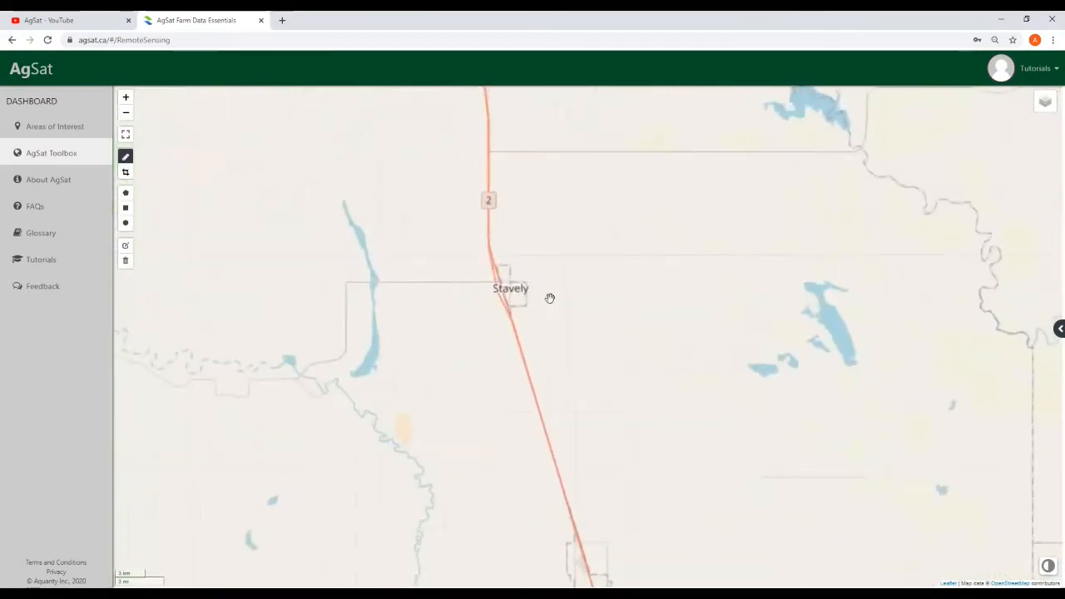
{"action": "left_click_drag", "start_coordinate": [587, 244], "coordinate": [463, 321]}
{"action": "left_click_drag", "start_coordinate": [472, 272], "coordinate": [418, 375]}
{"action": "scroll", "coordinate": [791, 369], "scroll_direction": "down", "scroll_amount": 1}
{"action": "scroll", "coordinate": [808, 337], "scroll_direction": "down", "scroll_amount": 1}
Switch the basemap to ESRI World Imagery and zoom into the satellite view
{"action": "mouse_move", "coordinate": [1043, 109]}
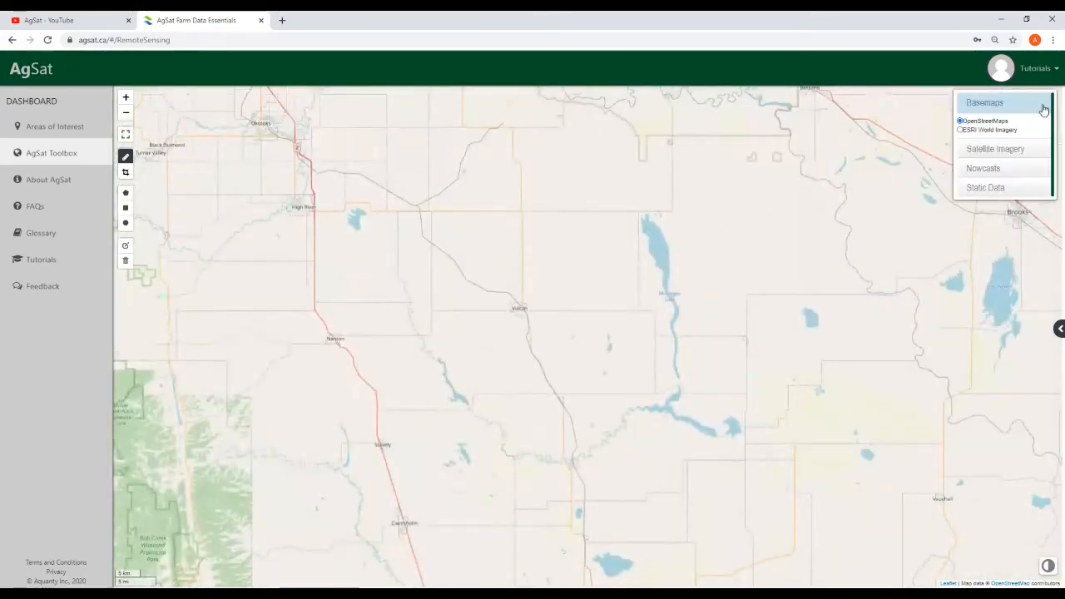
{"action": "left_click", "coordinate": [977, 132]}
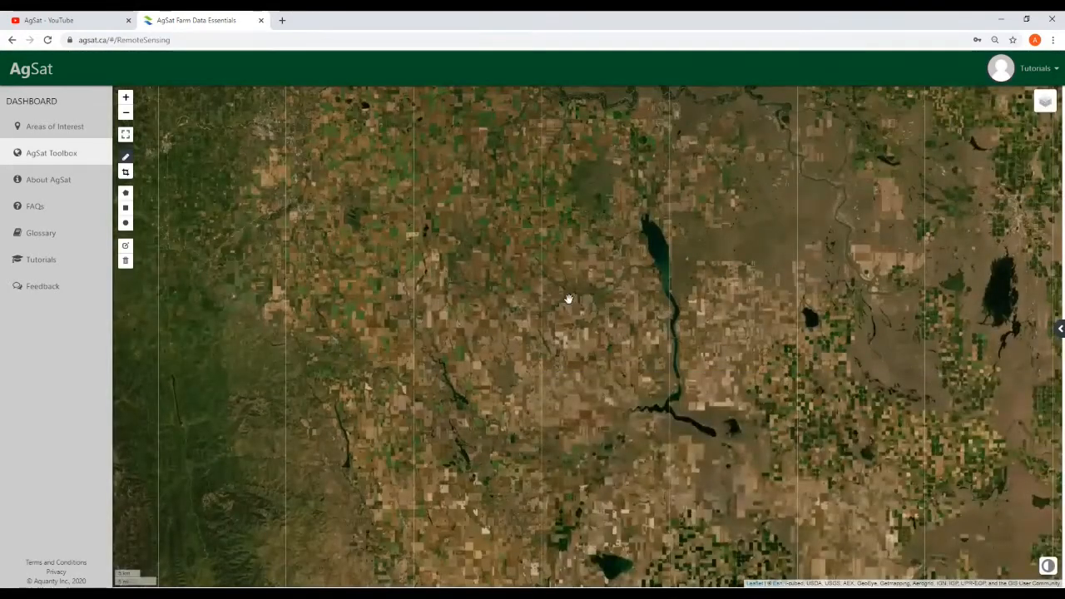
{"action": "left_click_drag", "start_coordinate": [568, 299], "coordinate": [644, 349]}
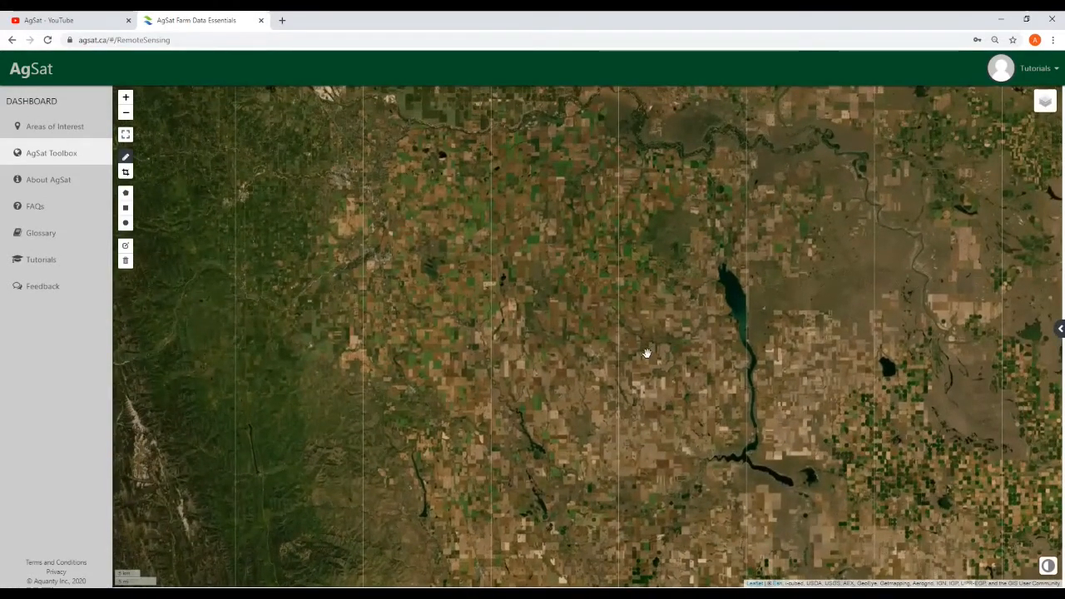
{"action": "scroll", "coordinate": [587, 389], "scroll_direction": "up", "scroll_amount": 5}
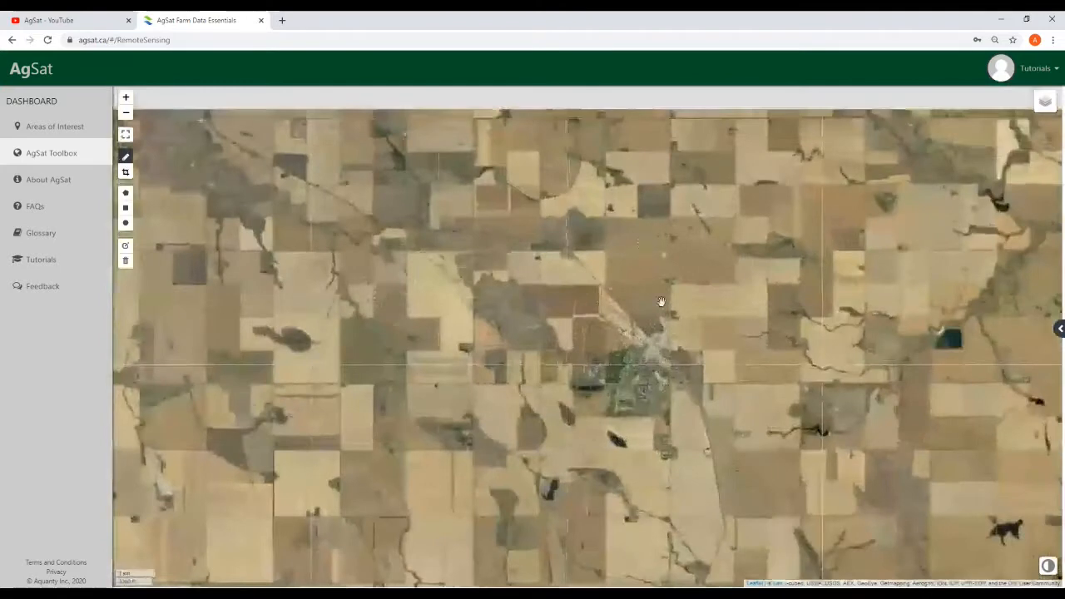
{"action": "left_click_drag", "start_coordinate": [661, 302], "coordinate": [579, 430]}
{"action": "scroll", "coordinate": [597, 374], "scroll_direction": "up", "scroll_amount": 1}
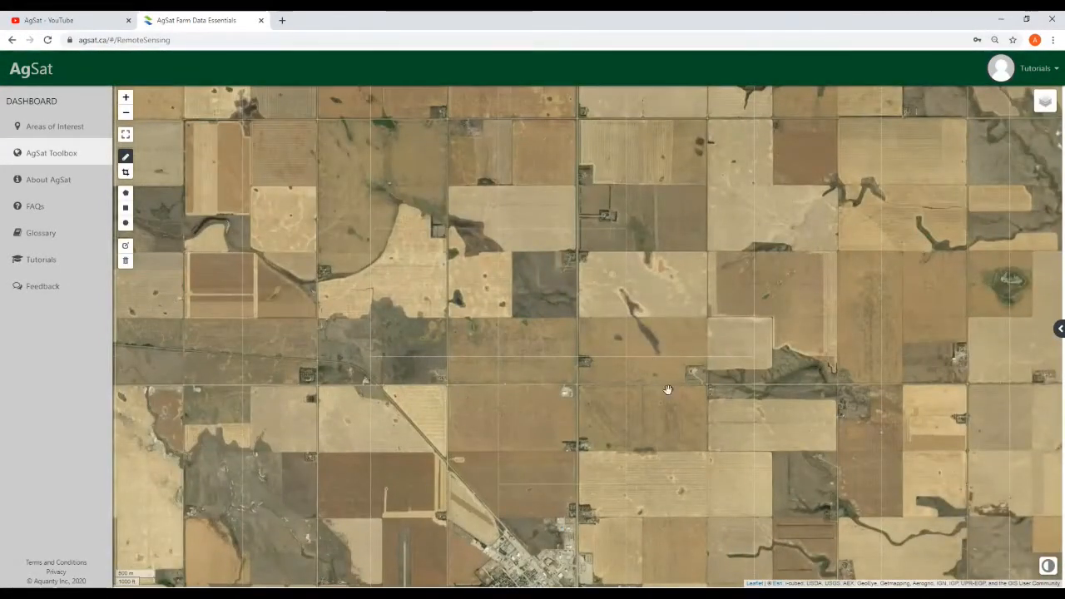
Toggle the basemap back to street tiles, then return to ESRI World Imagery
{"action": "left_click", "coordinate": [962, 124]}
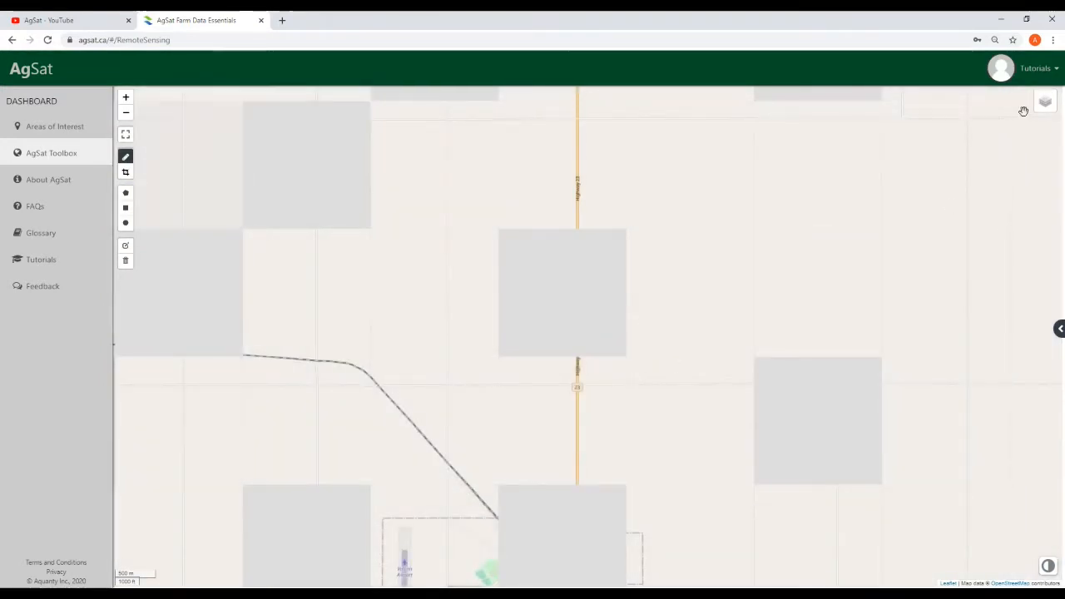
{"action": "mouse_move", "coordinate": [1039, 111]}
{"action": "left_click", "coordinate": [967, 131]}
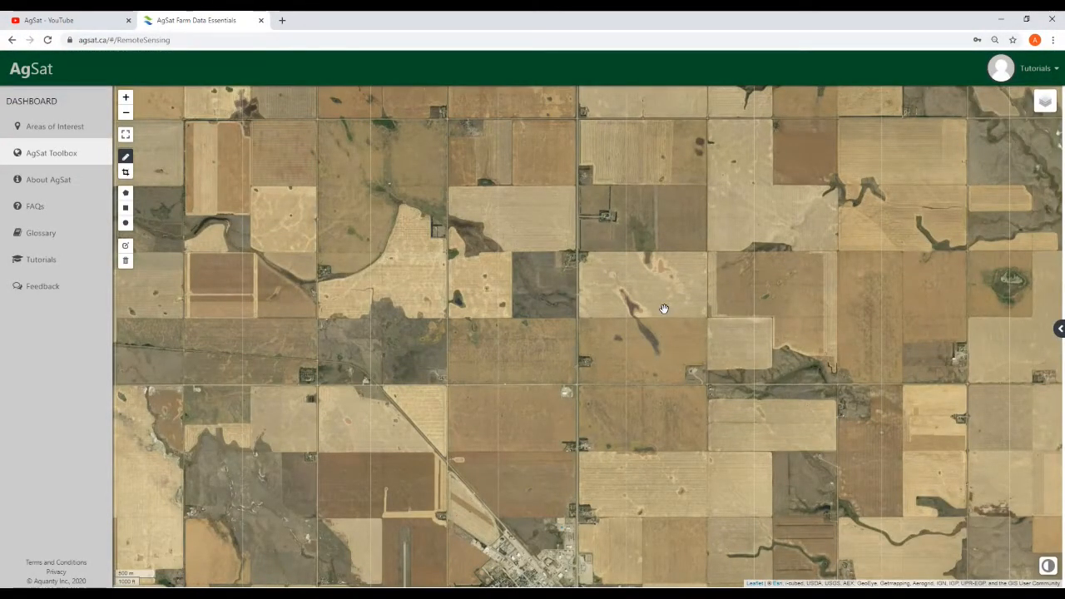
{"action": "scroll", "coordinate": [663, 311], "scroll_direction": "down", "scroll_amount": 3}
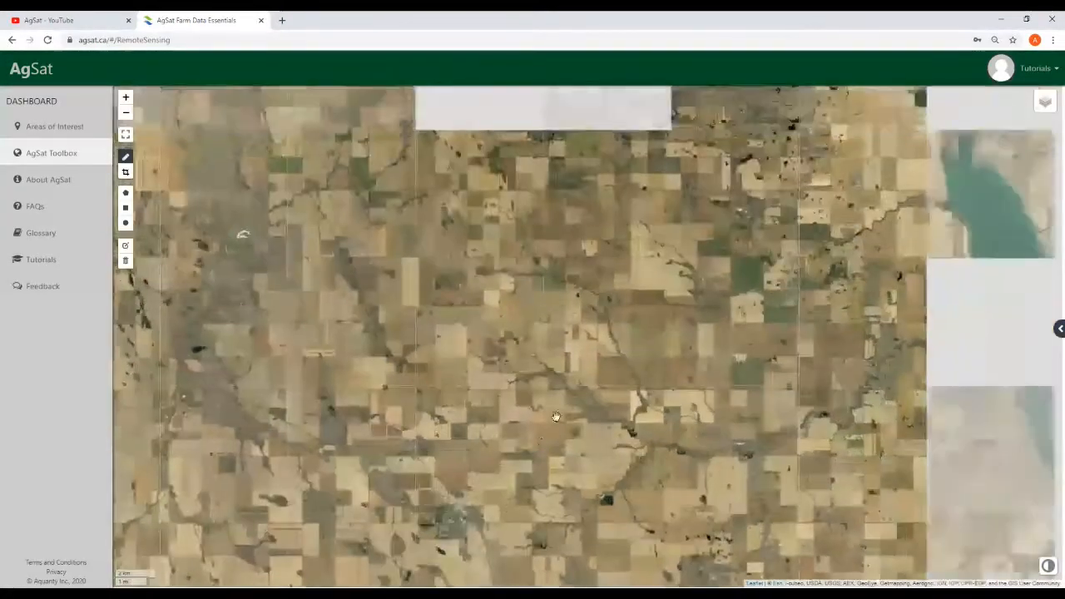
{"action": "mouse_move", "coordinate": [1043, 103]}
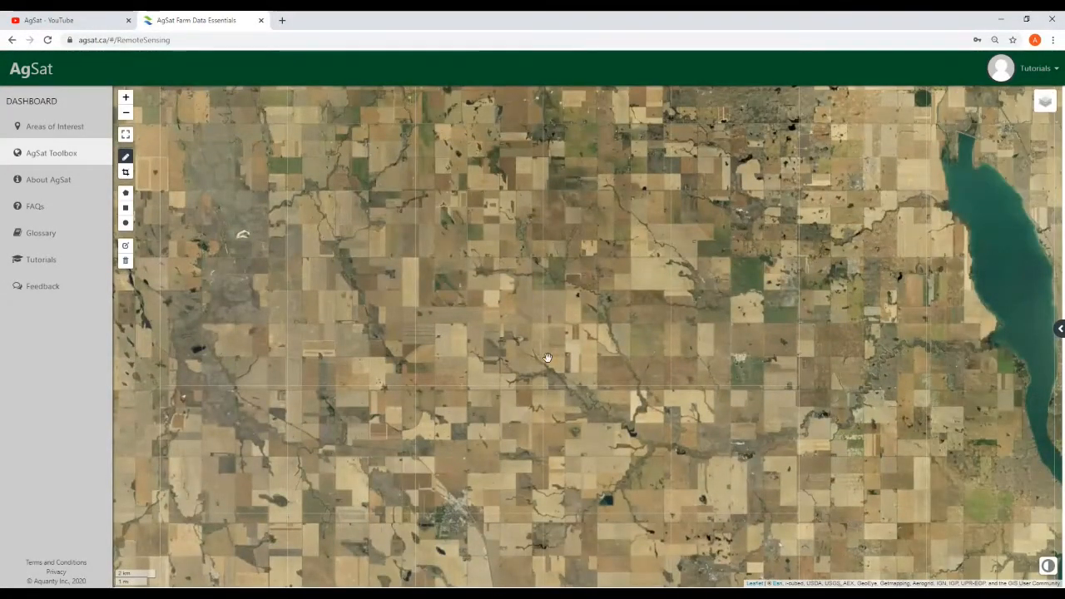
{"action": "scroll", "coordinate": [541, 362], "scroll_direction": "down", "scroll_amount": 1}
Zoom and pan the satellite view to look over the surrounding fields
{"action": "left_click_drag", "start_coordinate": [618, 316], "coordinate": [627, 418]}
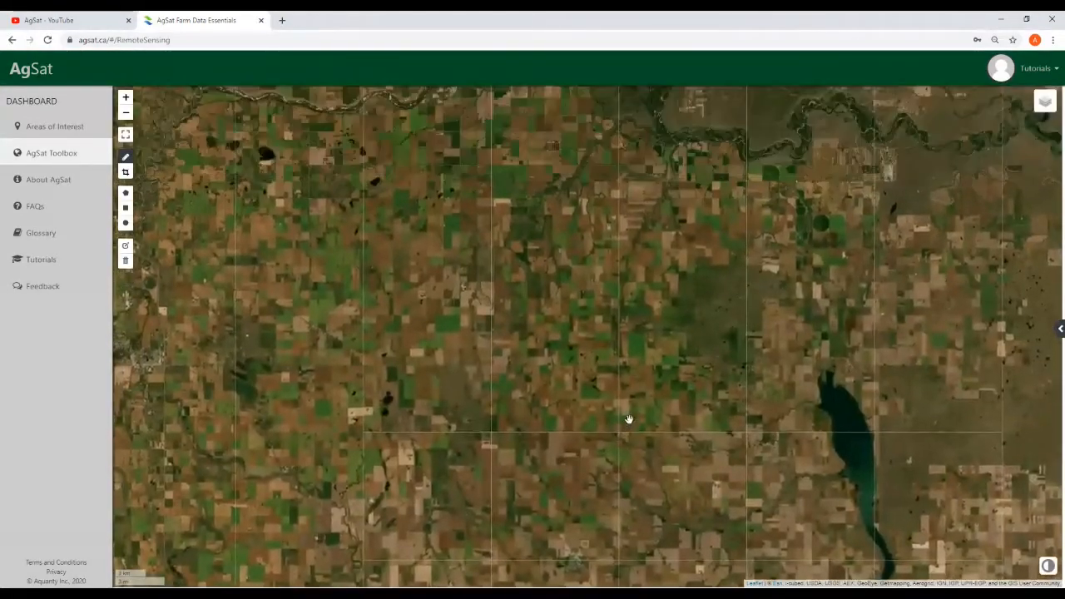
{"action": "scroll", "coordinate": [633, 408], "scroll_direction": "up", "scroll_amount": 1}
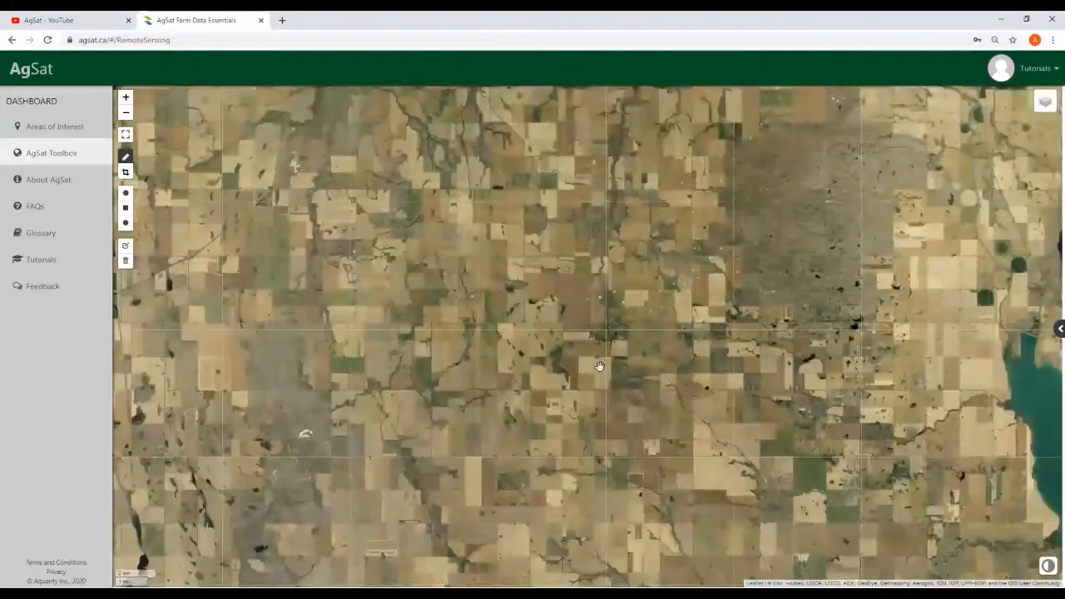
{"action": "scroll", "coordinate": [600, 366], "scroll_direction": "down", "scroll_amount": 1}
{"action": "scroll", "coordinate": [595, 350], "scroll_direction": "up", "scroll_amount": 1}
{"action": "scroll", "coordinate": [594, 350], "scroll_direction": "down", "scroll_amount": 1}
{"action": "left_click_drag", "start_coordinate": [611, 419], "coordinate": [644, 492]}
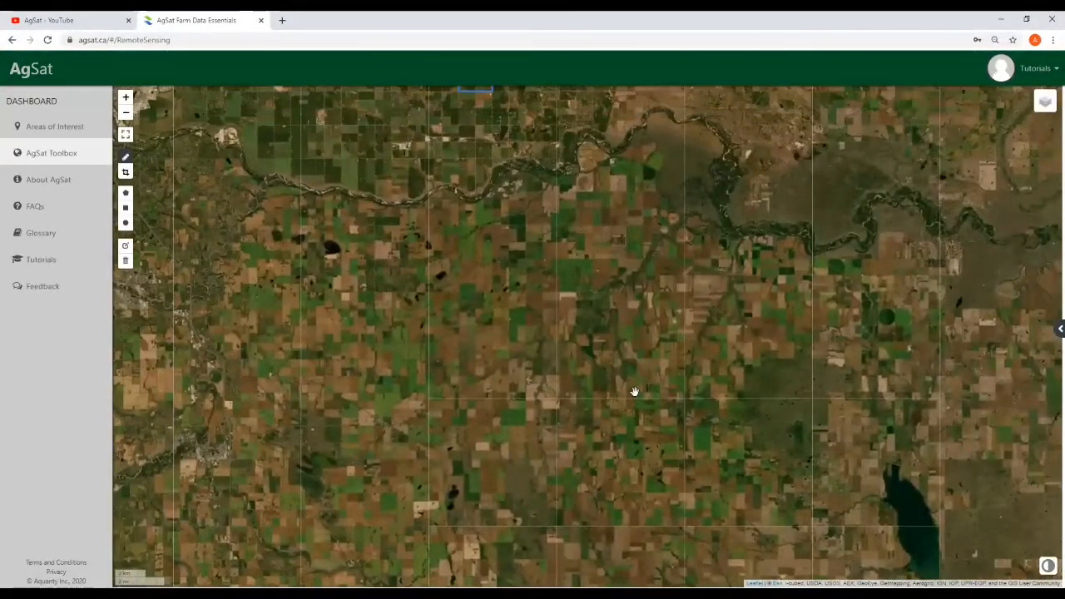
{"action": "scroll", "coordinate": [635, 388], "scroll_direction": "up", "scroll_amount": 1}
{"action": "scroll", "coordinate": [656, 346], "scroll_direction": "up", "scroll_amount": 1}
{"action": "scroll", "coordinate": [681, 326], "scroll_direction": "up", "scroll_amount": 2}
{"action": "left_click_drag", "start_coordinate": [678, 309], "coordinate": [681, 494]}
{"action": "scroll", "coordinate": [681, 494], "scroll_direction": "down", "scroll_amount": 2}
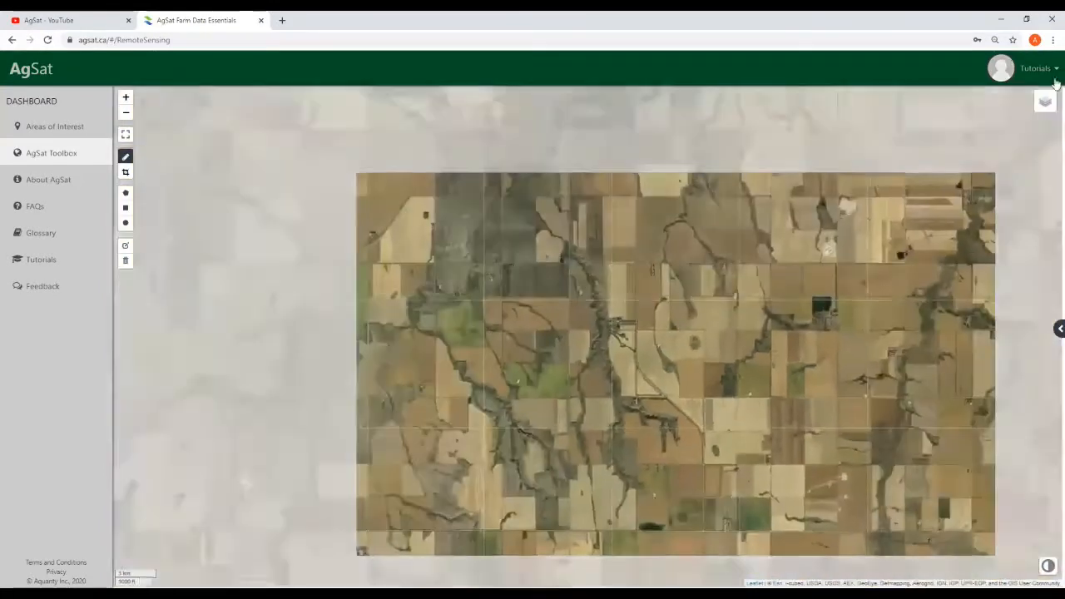
{"action": "mouse_move", "coordinate": [1045, 101]}
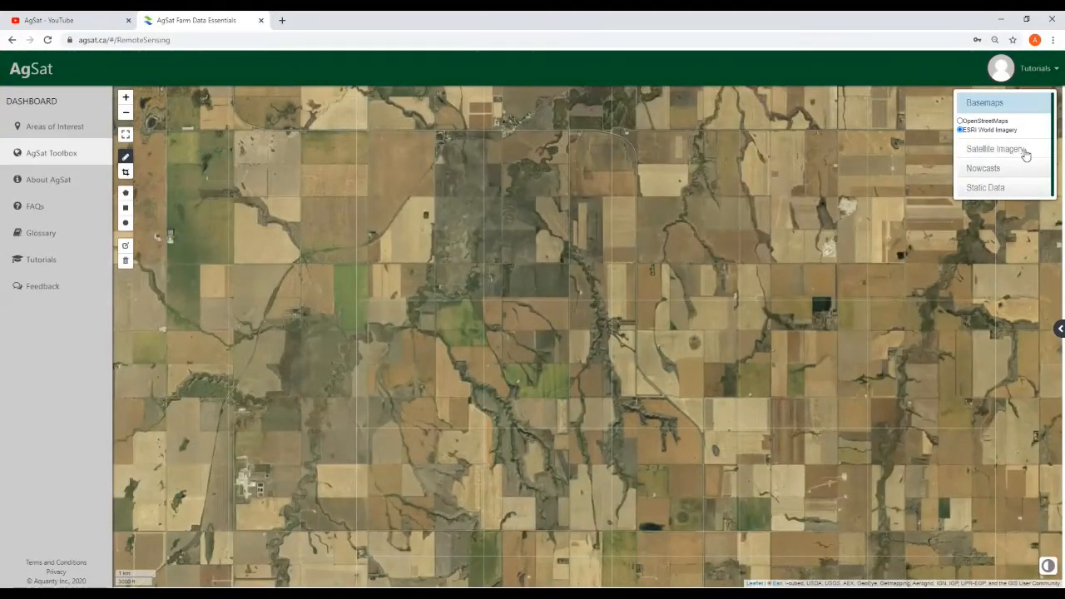
Turn on the MODIS Terra True Color layer and step its date back one day
{"action": "left_click", "coordinate": [1016, 110]}
{"action": "left_click", "coordinate": [1015, 125]}
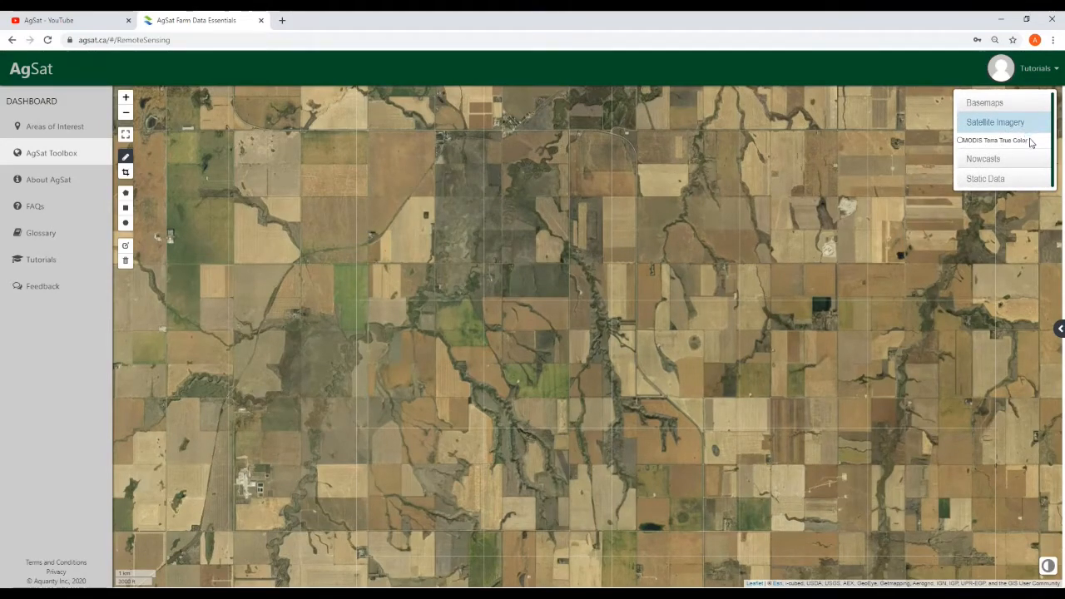
{"action": "left_click", "coordinate": [960, 142]}
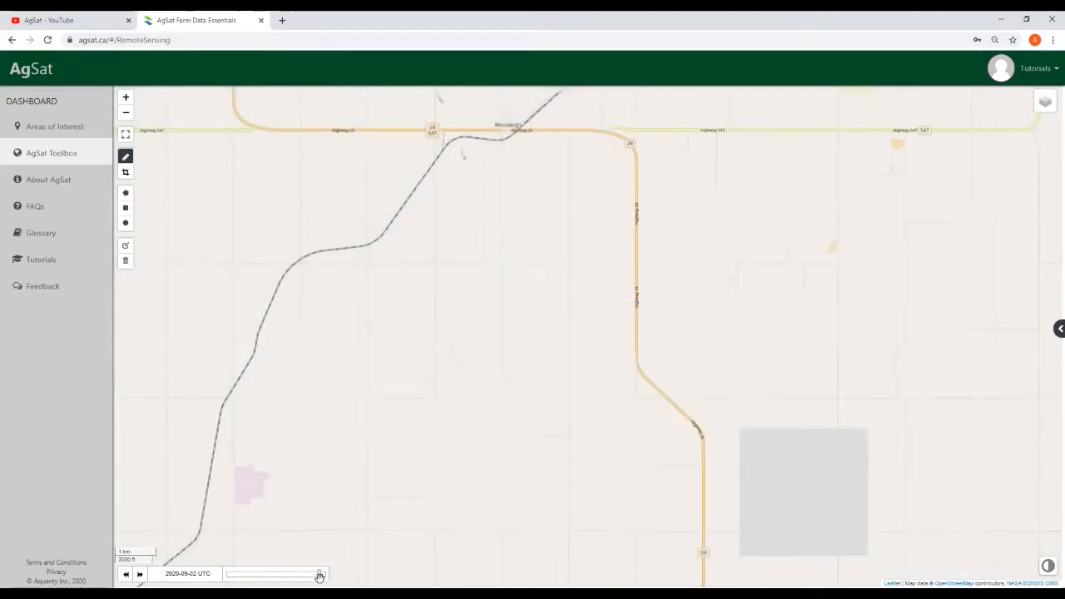
{"action": "left_click", "coordinate": [315, 575]}
{"action": "scroll", "coordinate": [541, 356], "scroll_direction": "down", "scroll_amount": 2}
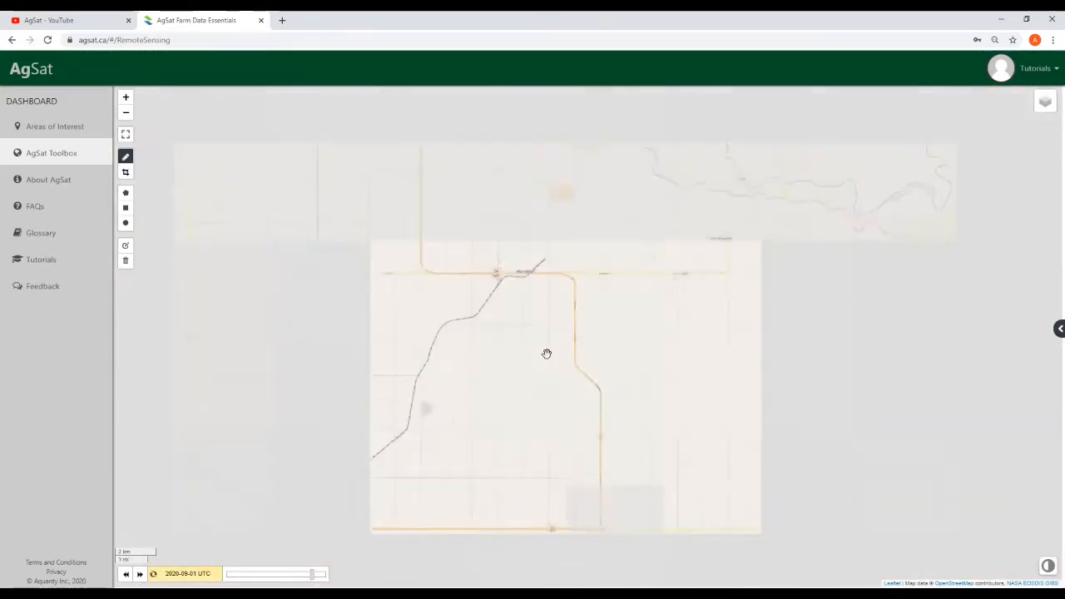
{"action": "scroll", "coordinate": [557, 347], "scroll_direction": "down", "scroll_amount": 4}
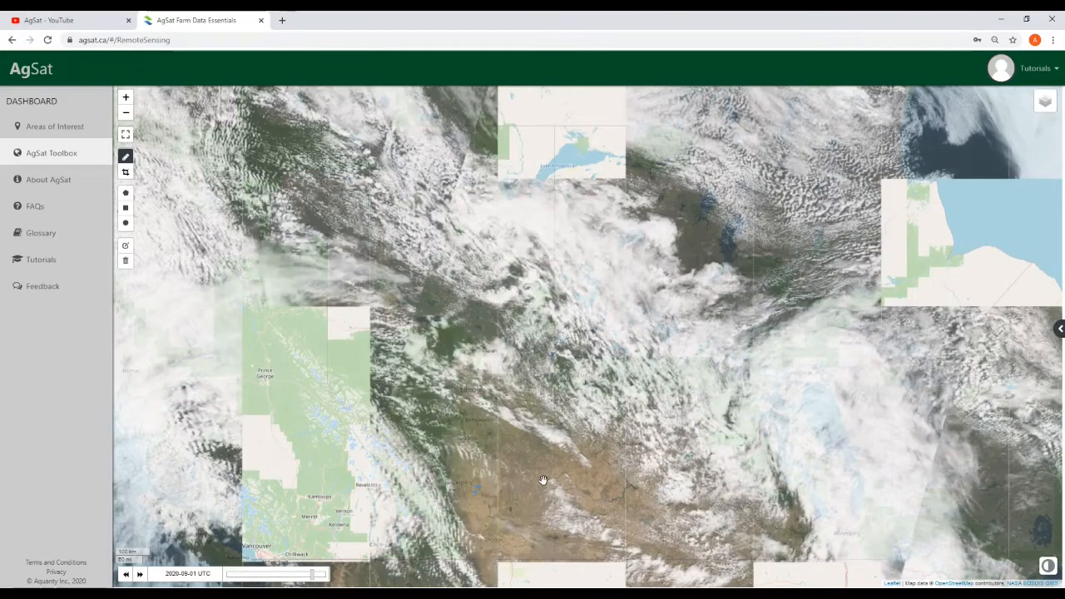
Zoom in and centre the map on the blue square area
{"action": "left_click_drag", "start_coordinate": [541, 476], "coordinate": [572, 461]}
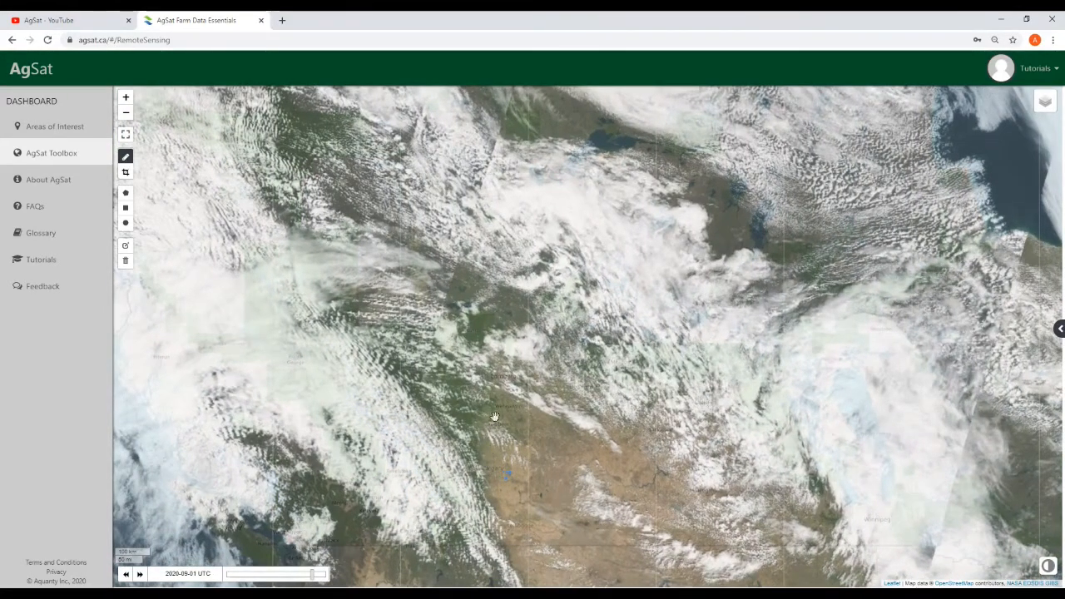
{"action": "scroll", "coordinate": [467, 456], "scroll_direction": "up", "scroll_amount": 2}
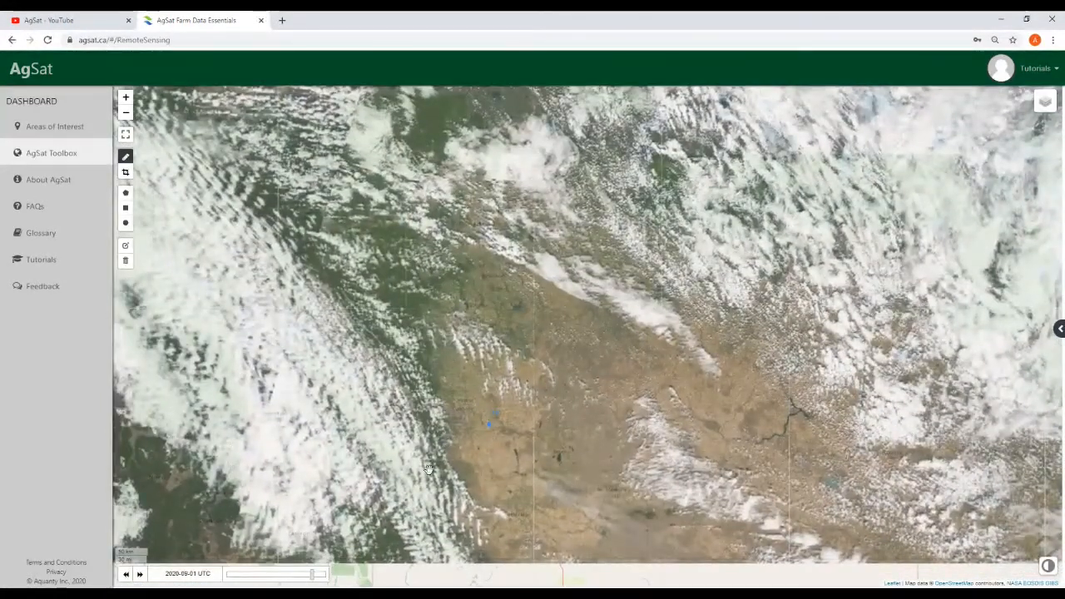
{"action": "scroll", "coordinate": [428, 470], "scroll_direction": "up", "scroll_amount": 1}
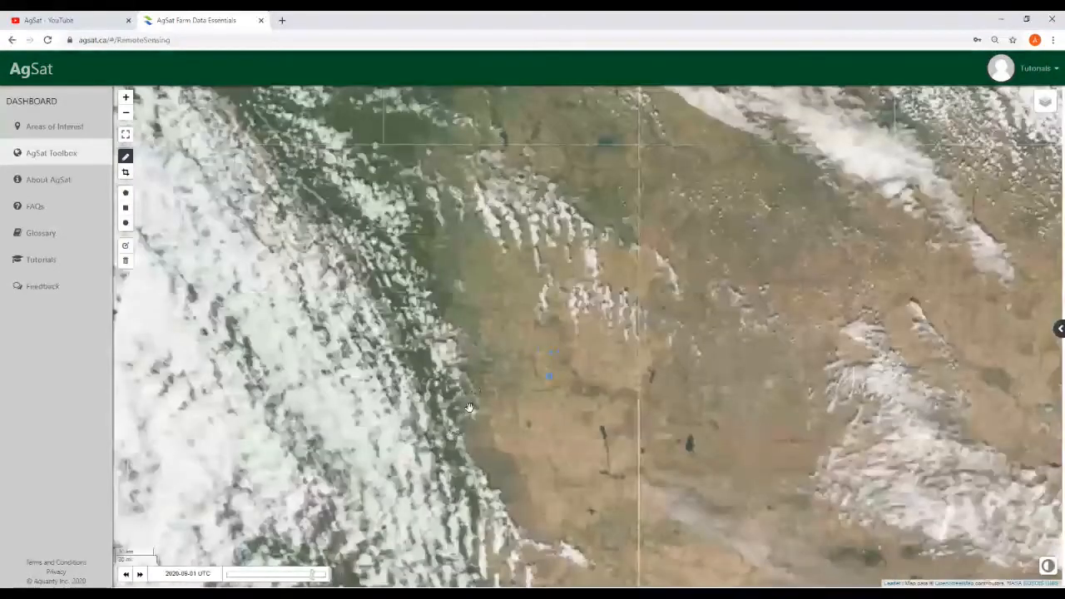
{"action": "scroll", "coordinate": [465, 413], "scroll_direction": "up", "scroll_amount": 1}
{"action": "scroll", "coordinate": [461, 384], "scroll_direction": "up", "scroll_amount": 1}
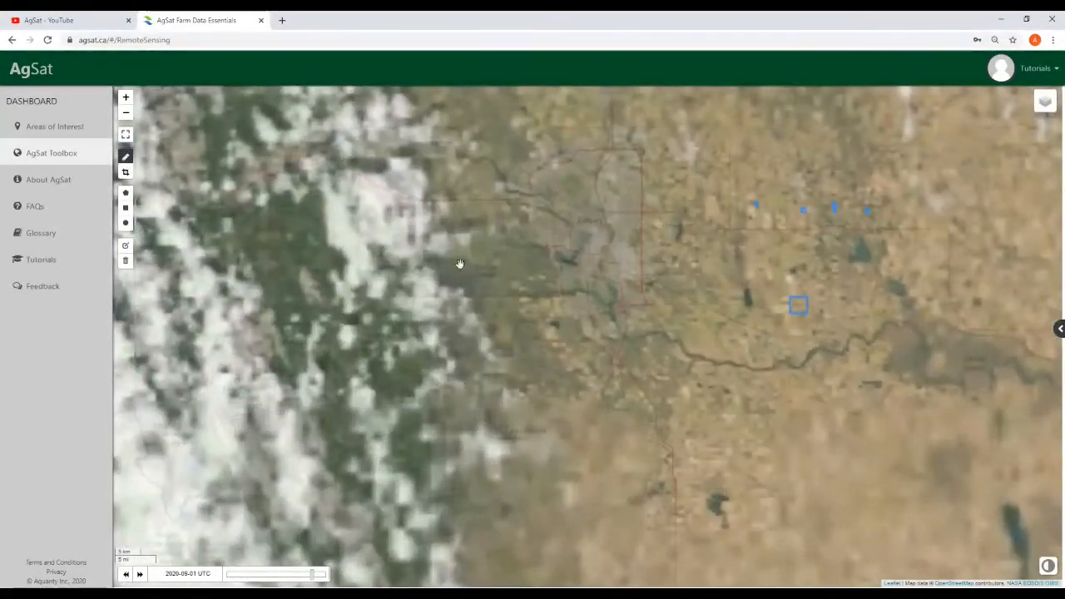
{"action": "left_click_drag", "start_coordinate": [647, 474], "coordinate": [580, 485]}
{"action": "left_click_drag", "start_coordinate": [708, 427], "coordinate": [506, 463]}
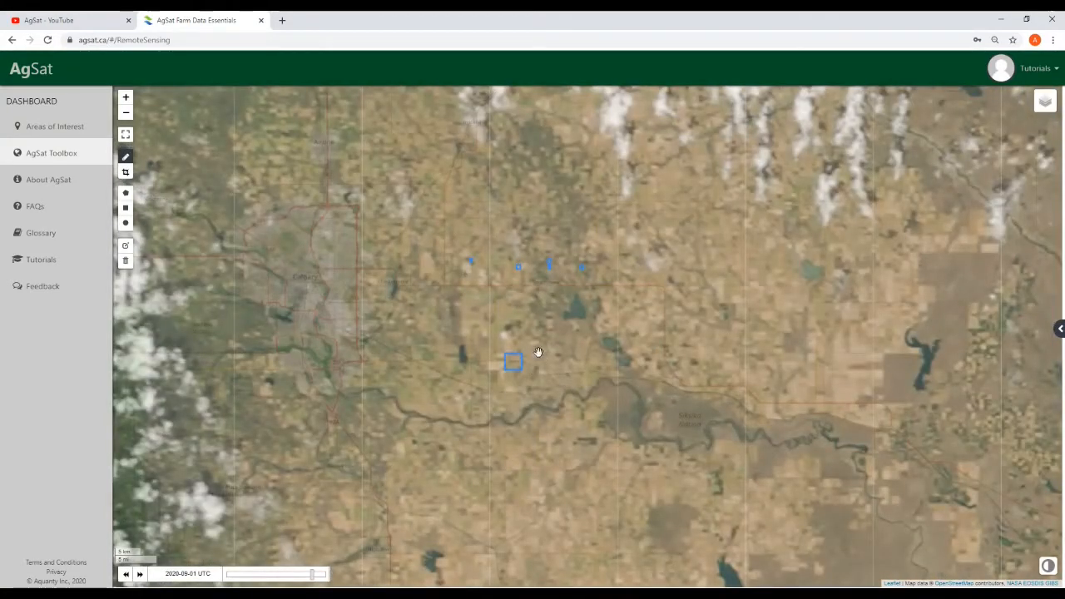
{"action": "scroll", "coordinate": [537, 353], "scroll_direction": "up", "scroll_amount": 1}
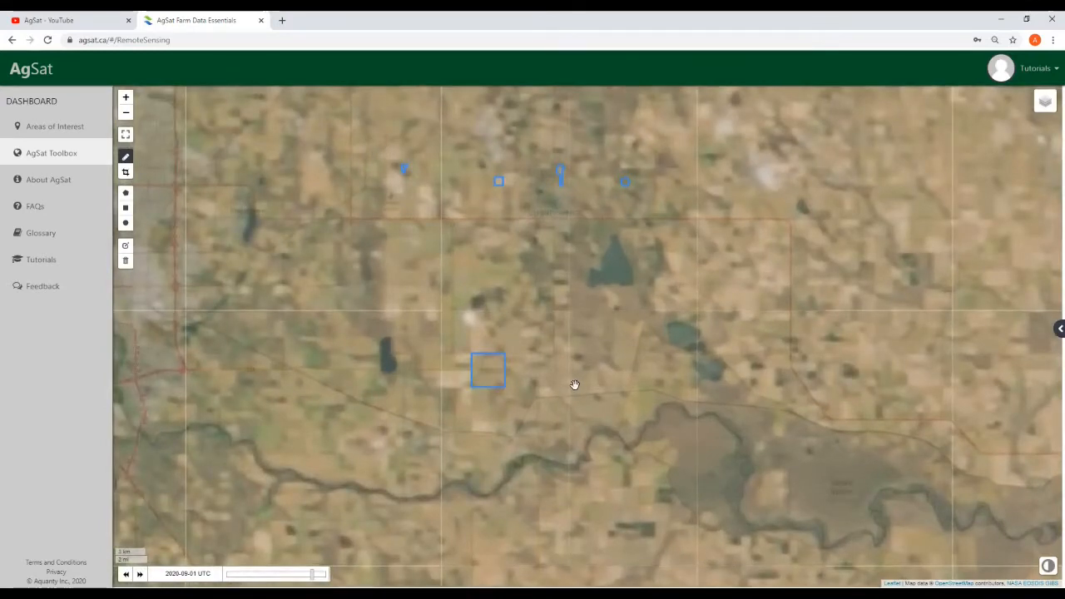
{"action": "scroll", "coordinate": [573, 385], "scroll_direction": "down", "scroll_amount": 5}
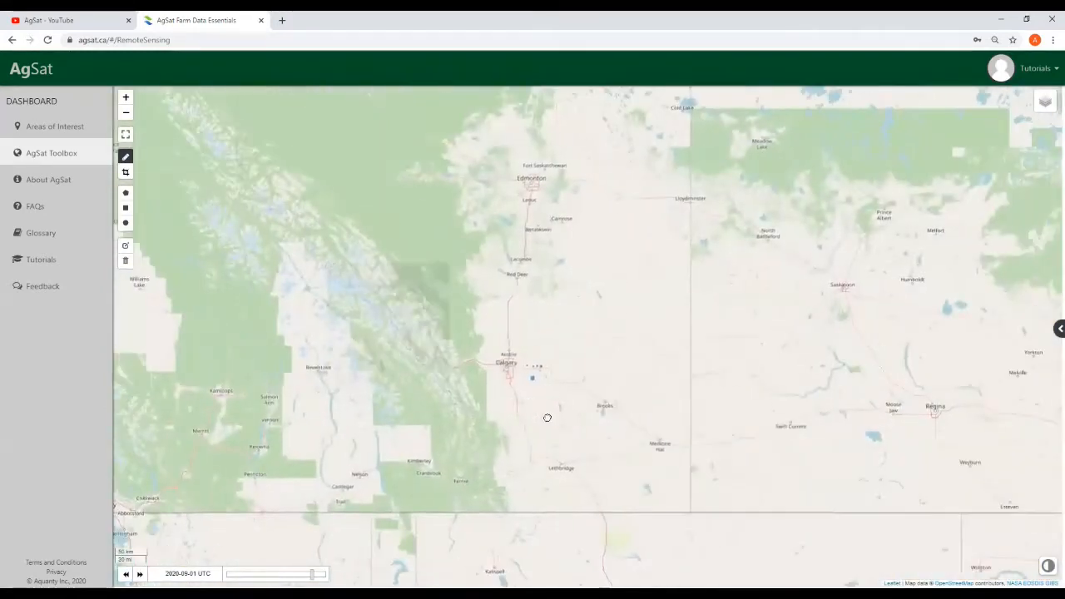
Browse the imagery for 2020-08-29 and 2020-08-30, then jump back to 2020-08-20
{"action": "left_click_drag", "start_coordinate": [306, 574], "coordinate": [291, 574]}
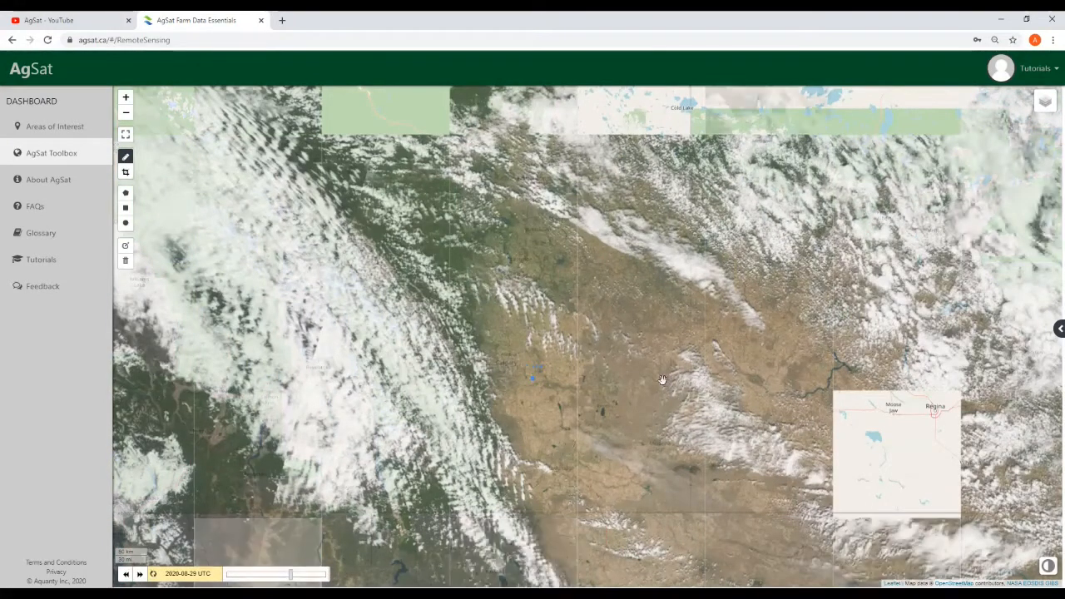
{"action": "left_click_drag", "start_coordinate": [635, 390], "coordinate": [641, 423]}
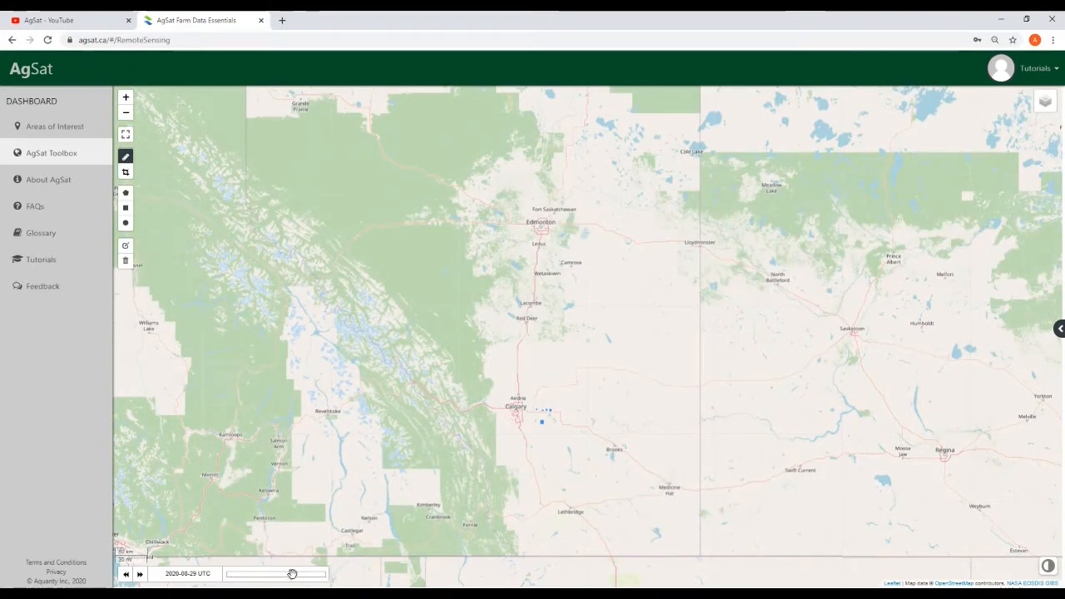
{"action": "left_click_drag", "start_coordinate": [294, 574], "coordinate": [297, 574]}
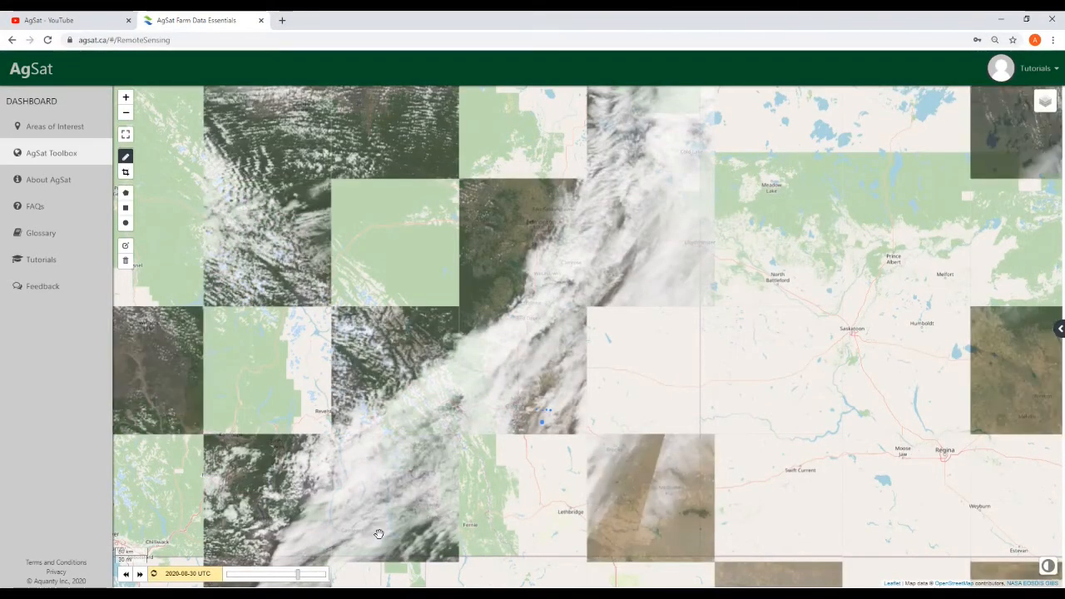
{"action": "left_click_drag", "start_coordinate": [296, 573], "coordinate": [269, 582]}
{"action": "left_click", "coordinate": [222, 580]}
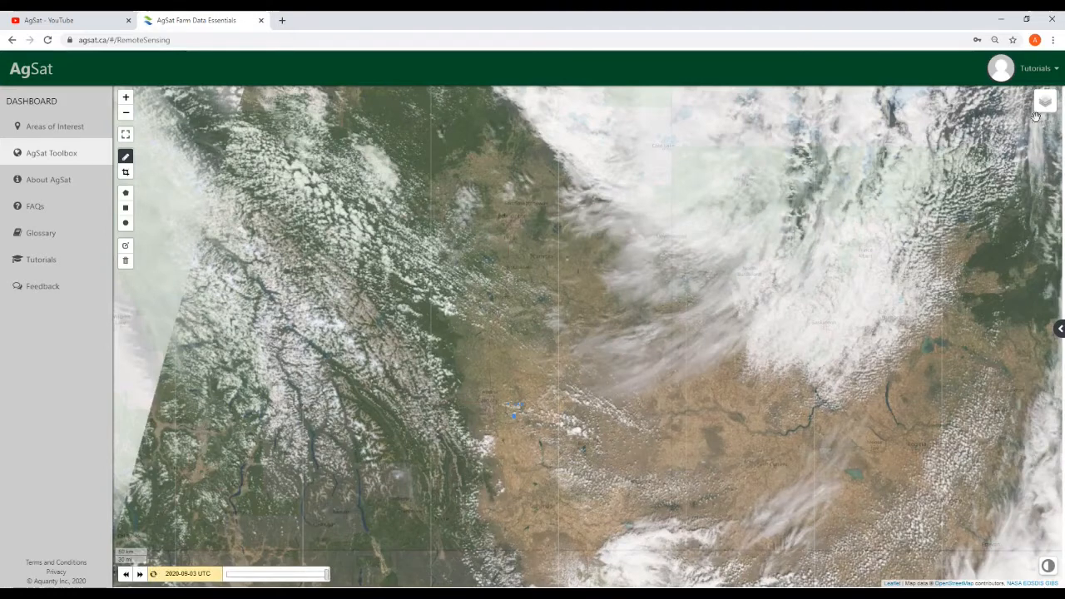
Turn on the SnoDAS nowcast layer and pan across the prairie map
{"action": "mouse_move", "coordinate": [1043, 101]}
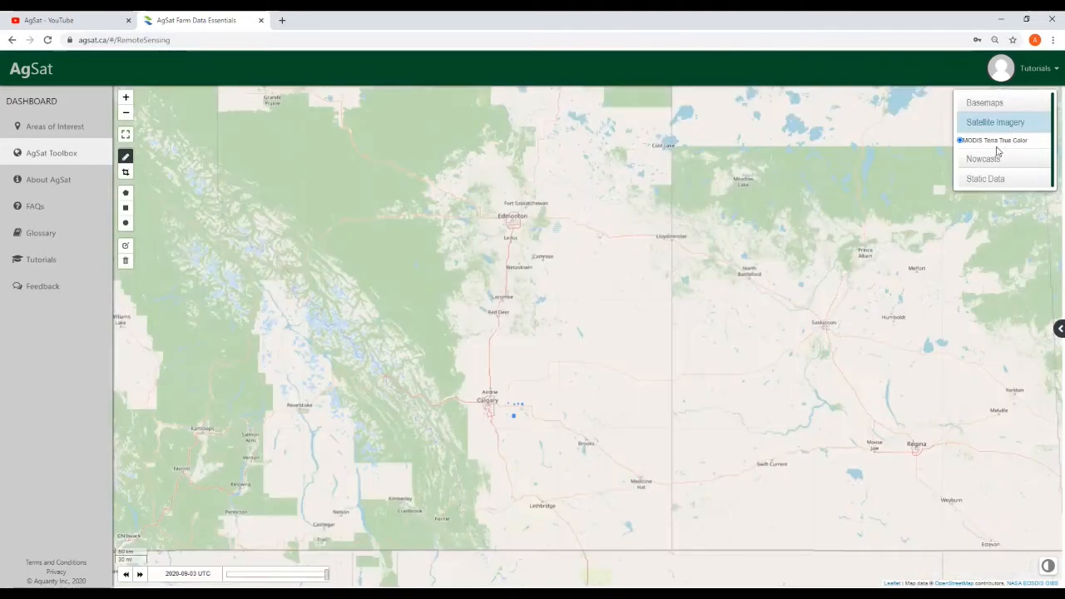
{"action": "left_click", "coordinate": [990, 158]}
{"action": "left_click", "coordinate": [960, 177]}
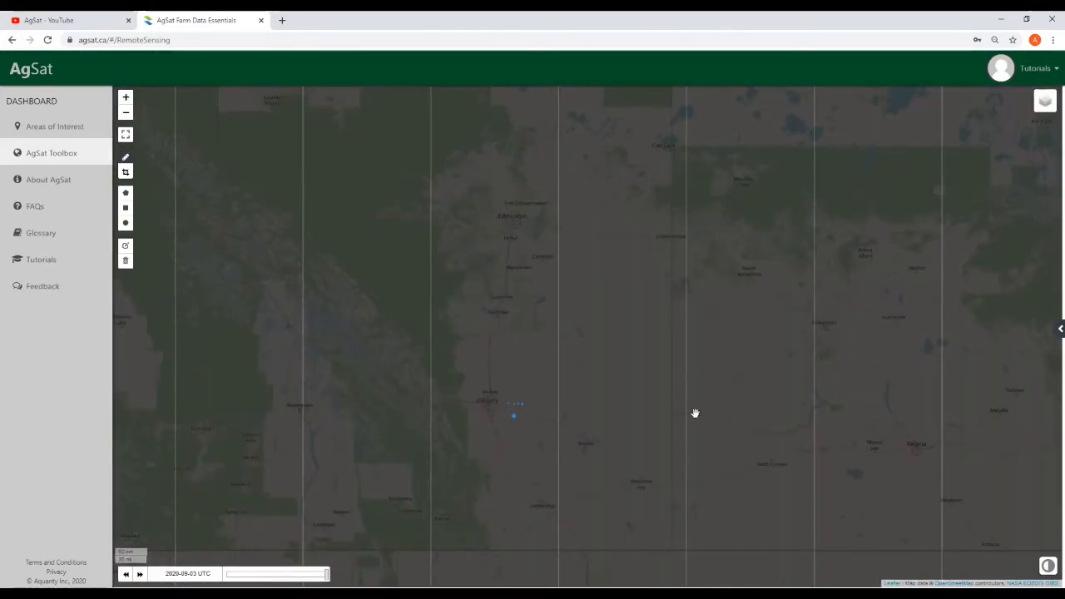
{"action": "left_click_drag", "start_coordinate": [635, 418], "coordinate": [653, 401]}
{"action": "left_click_drag", "start_coordinate": [675, 311], "coordinate": [686, 400]}
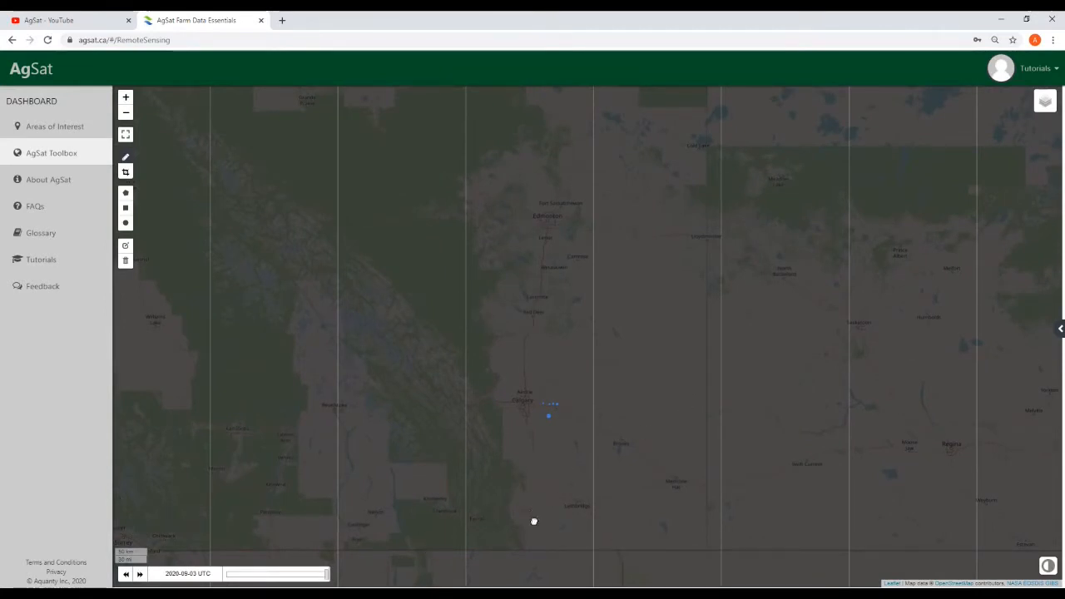
{"action": "left_click_drag", "start_coordinate": [534, 508], "coordinate": [420, 521]}
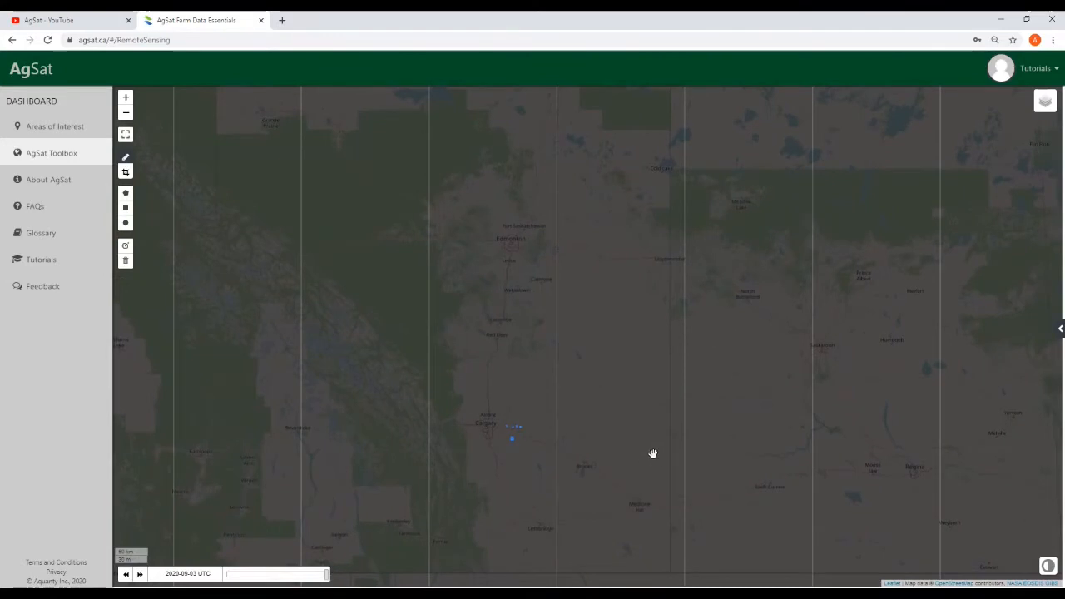
{"action": "mouse_move", "coordinate": [627, 481]}
{"action": "left_mouse_down"}
{"action": "mouse_move", "coordinate": [342, 487]}
{"action": "mouse_move", "coordinate": [753, 470]}
{"action": "mouse_move", "coordinate": [571, 473]}
{"action": "mouse_move", "coordinate": [706, 442]}
{"action": "mouse_move", "coordinate": [672, 470]}
{"action": "left_mouse_up"}
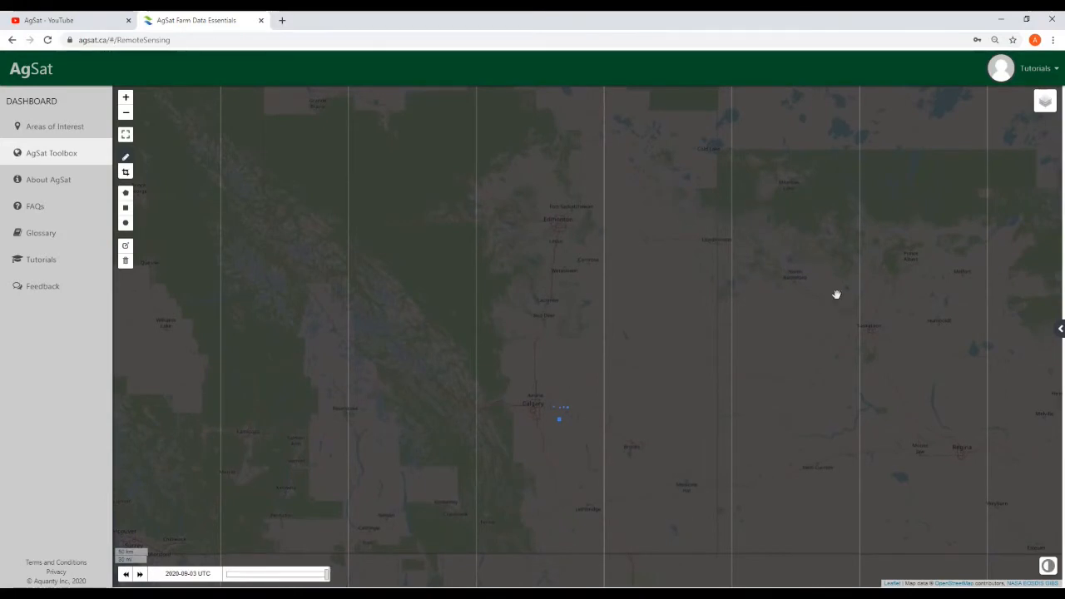
{"action": "mouse_move", "coordinate": [1039, 107]}
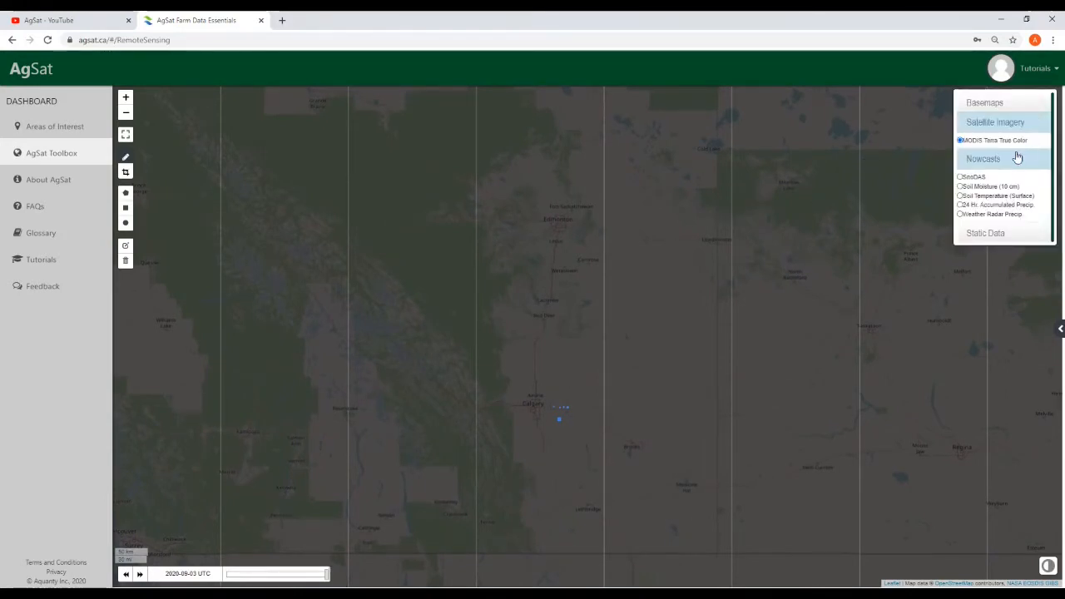
{"action": "left_click", "coordinate": [1004, 127]}
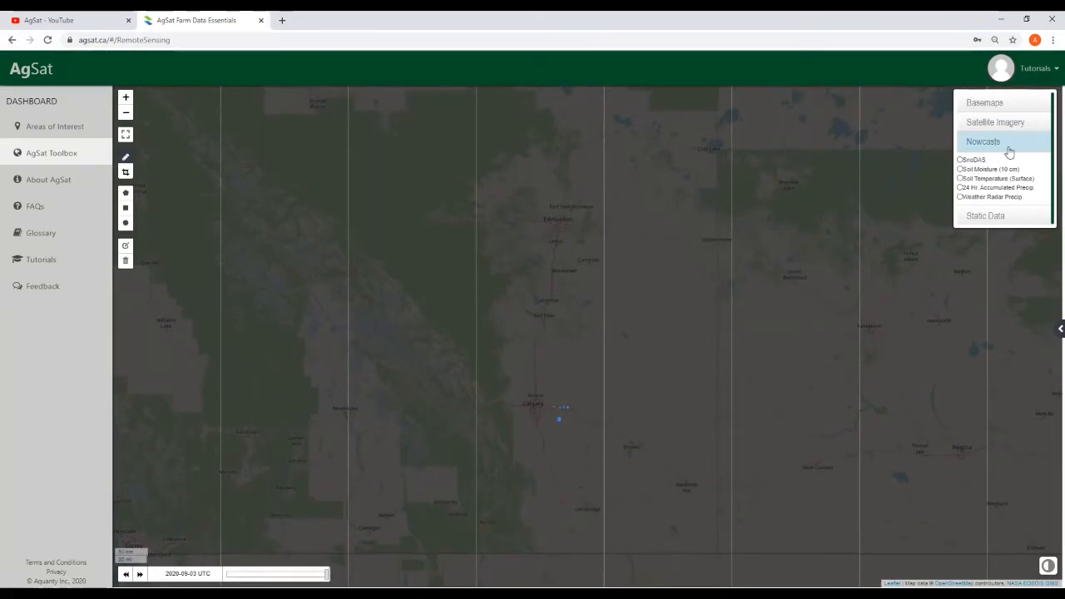
{"action": "left_click", "coordinate": [960, 159]}
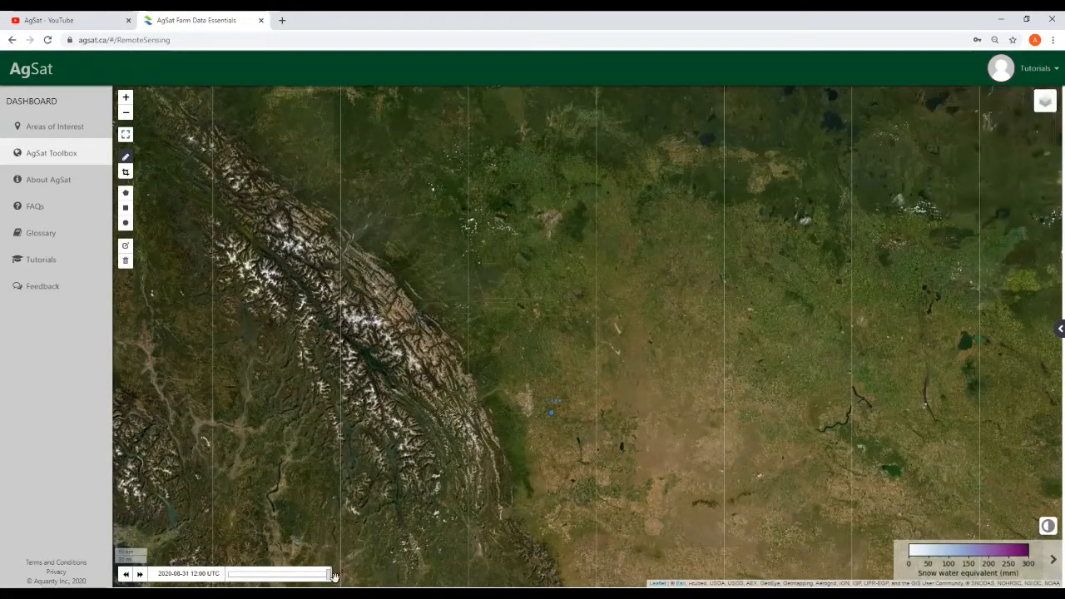
{"action": "left_click_drag", "start_coordinate": [310, 577], "coordinate": [238, 578]}
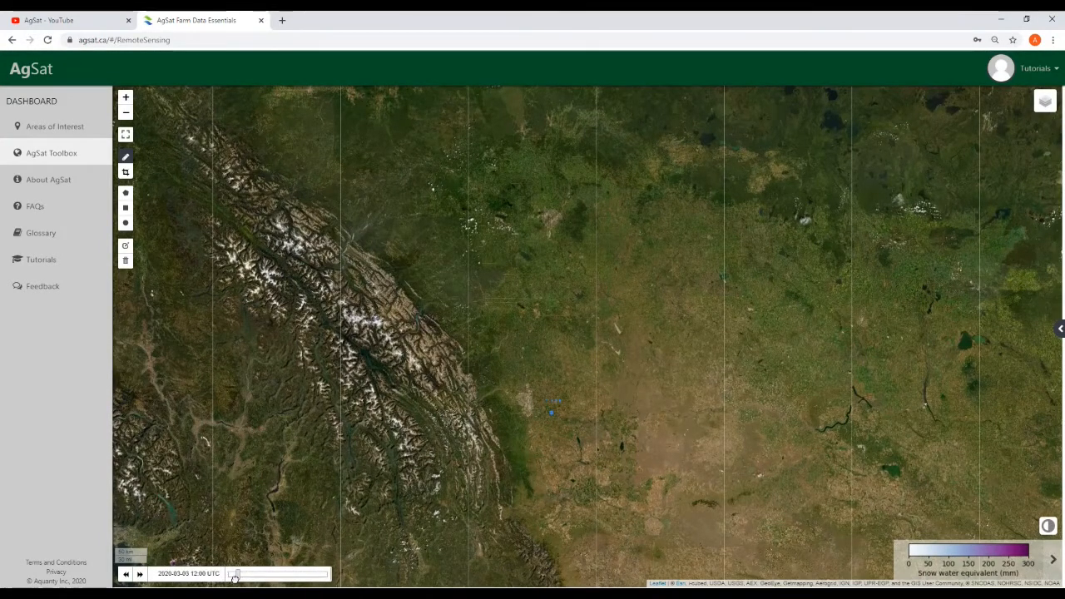
{"action": "left_click_drag", "start_coordinate": [235, 578], "coordinate": [238, 578]}
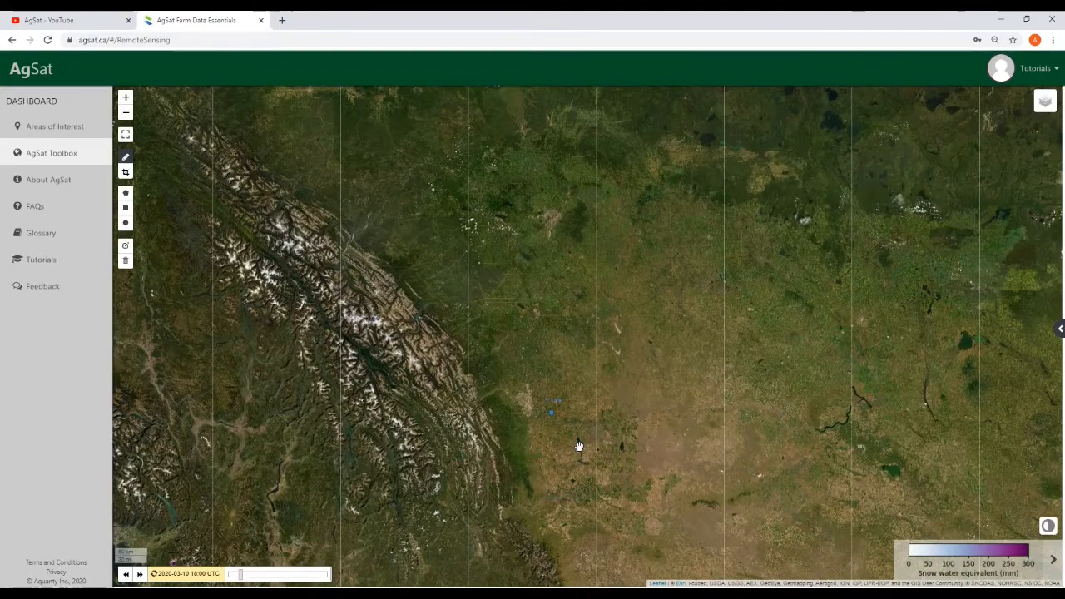
{"action": "scroll", "coordinate": [578, 445], "scroll_direction": "up", "scroll_amount": 1}
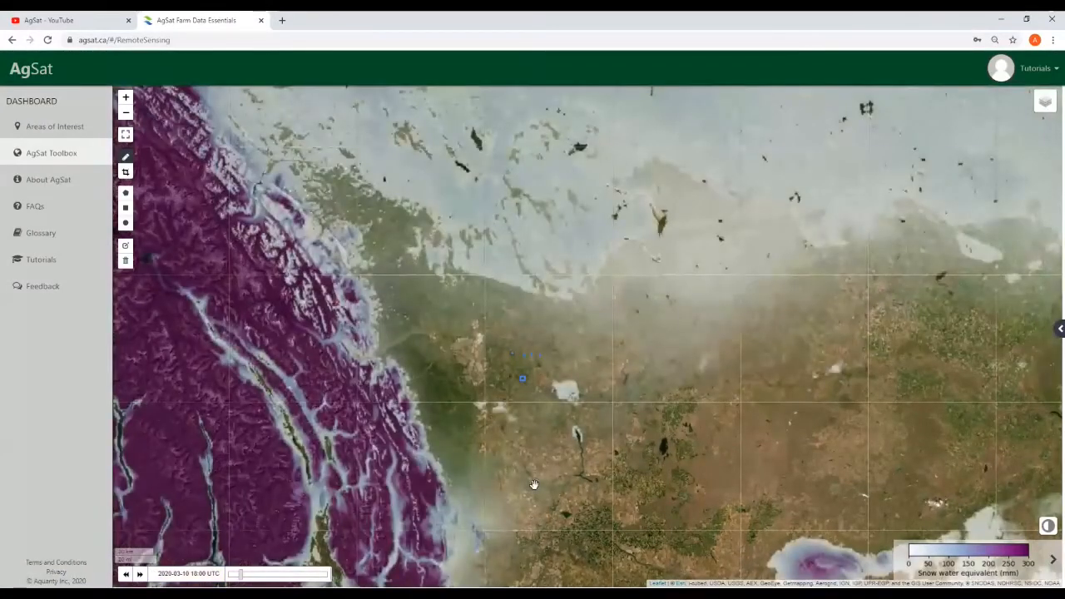
{"action": "left_click_drag", "start_coordinate": [534, 484], "coordinate": [554, 506]}
{"action": "left_click_drag", "start_coordinate": [484, 512], "coordinate": [506, 534]}
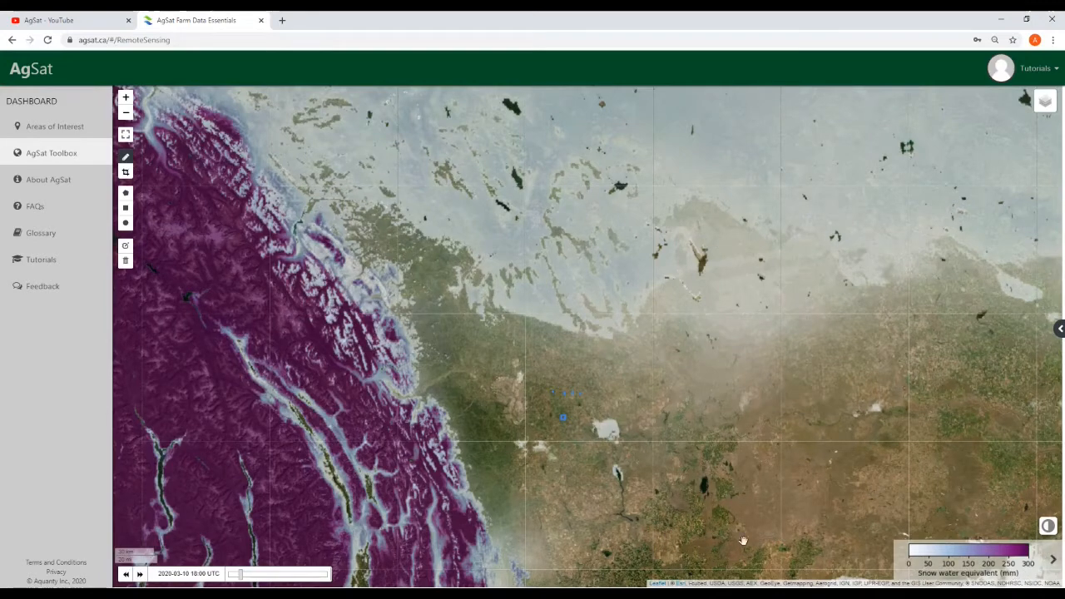
{"action": "left_click_drag", "start_coordinate": [660, 504], "coordinate": [636, 490]}
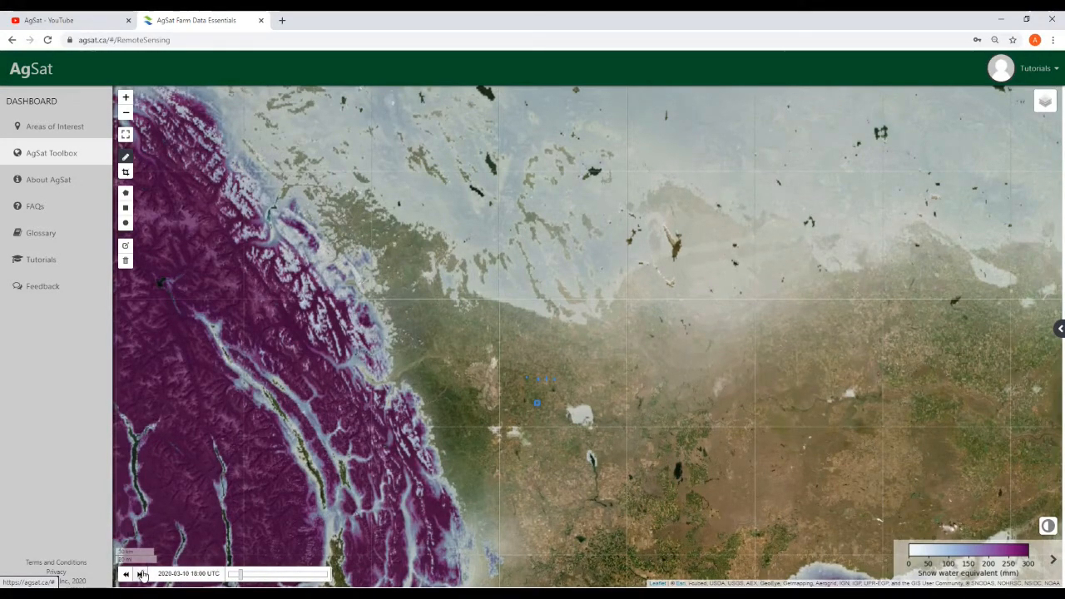
{"action": "left_click", "coordinate": [141, 574]}
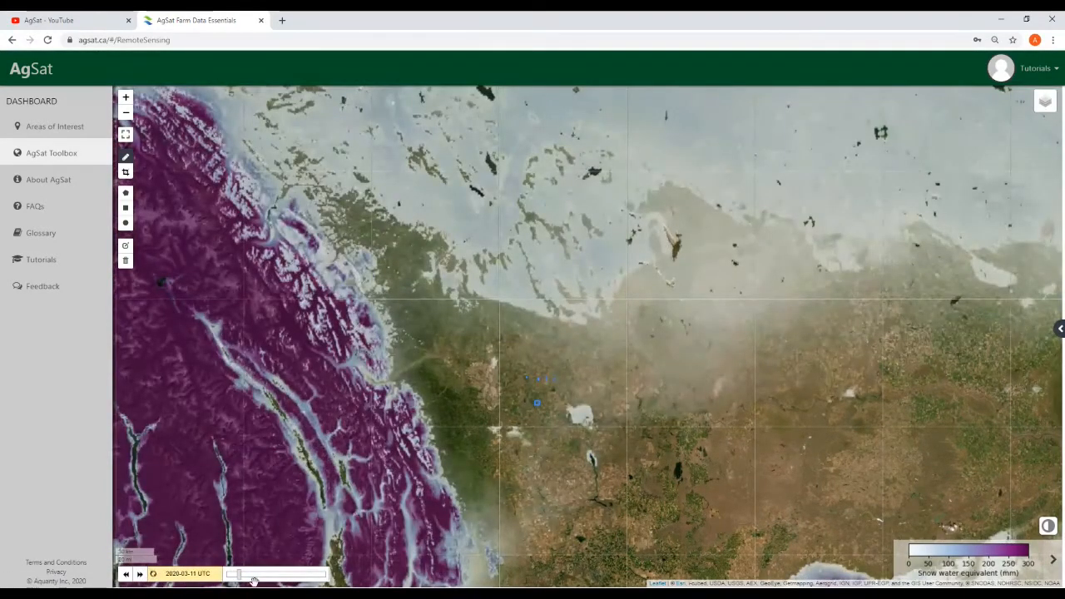
{"action": "scroll", "coordinate": [551, 482], "scroll_direction": "up", "scroll_amount": 1}
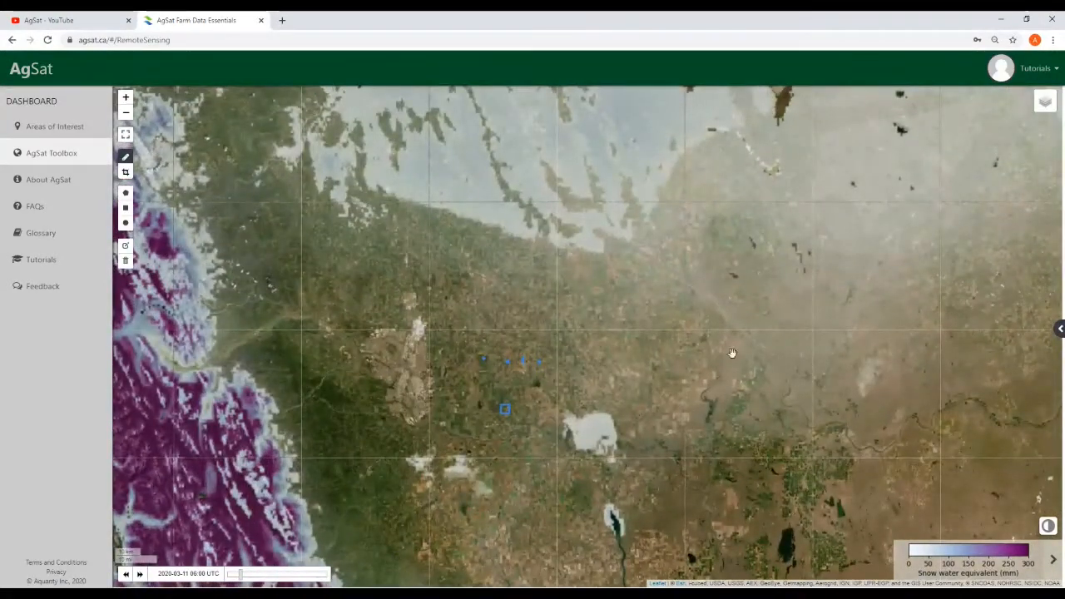
{"action": "mouse_move", "coordinate": [1044, 108]}
{"action": "scroll", "coordinate": [596, 458], "scroll_direction": "up", "scroll_amount": 3}
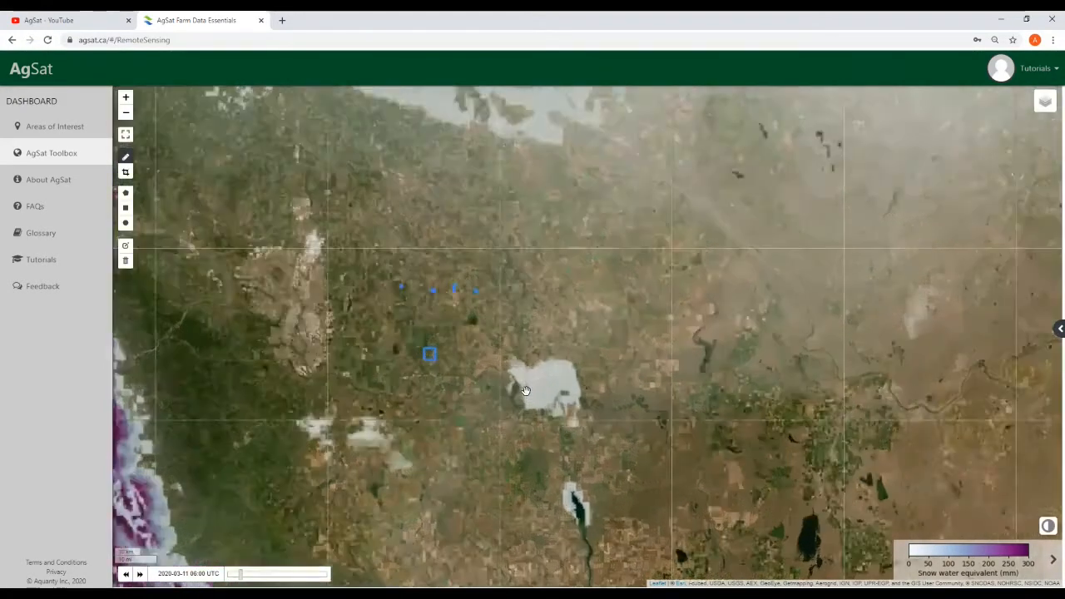
{"action": "scroll", "coordinate": [563, 415], "scroll_direction": "down", "scroll_amount": 3}
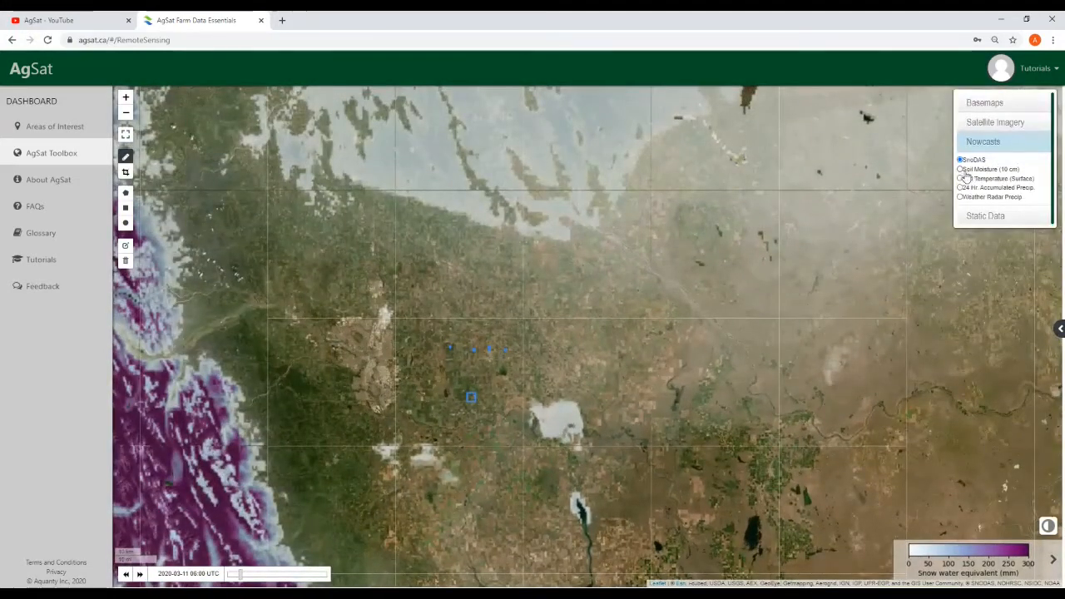
Switch to the Soil Moisture (10 cm) nowcast layer and zoom into the map
{"action": "left_click", "coordinate": [959, 170]}
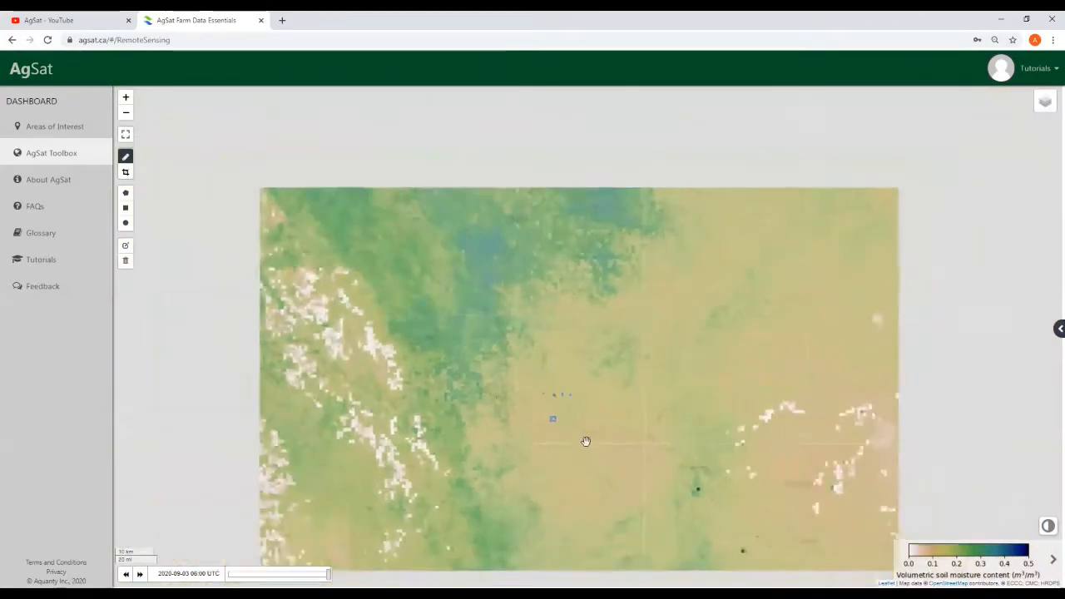
{"action": "left_click_drag", "start_coordinate": [585, 441], "coordinate": [590, 487]}
{"action": "mouse_move", "coordinate": [1040, 111]}
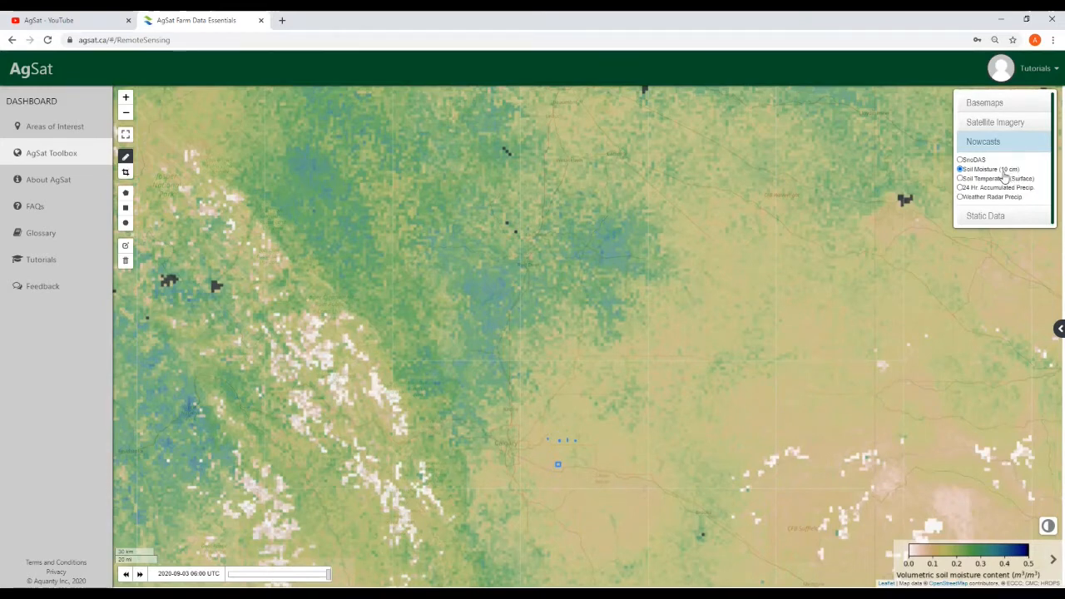
{"action": "left_click_drag", "start_coordinate": [624, 468], "coordinate": [578, 433]}
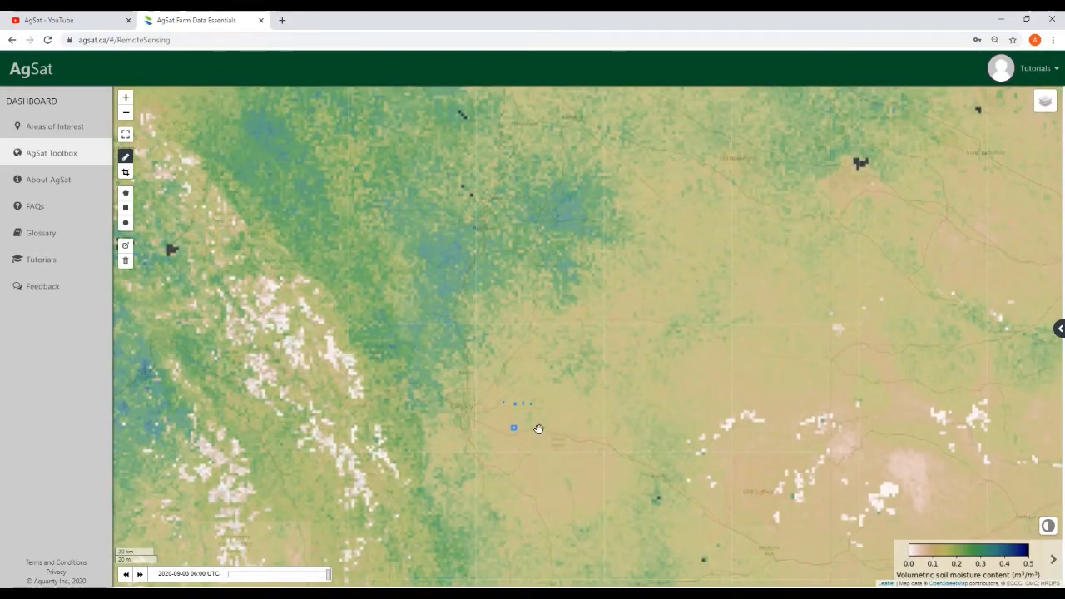
{"action": "scroll", "coordinate": [522, 445], "scroll_direction": "up", "scroll_amount": 1}
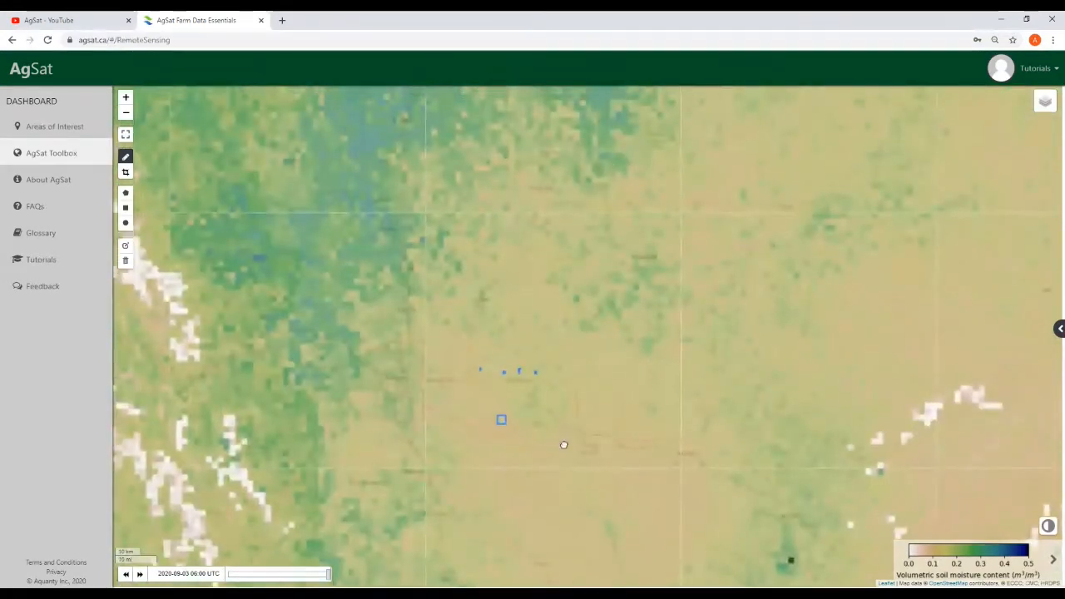
{"action": "left_click_drag", "start_coordinate": [563, 442], "coordinate": [577, 465]}
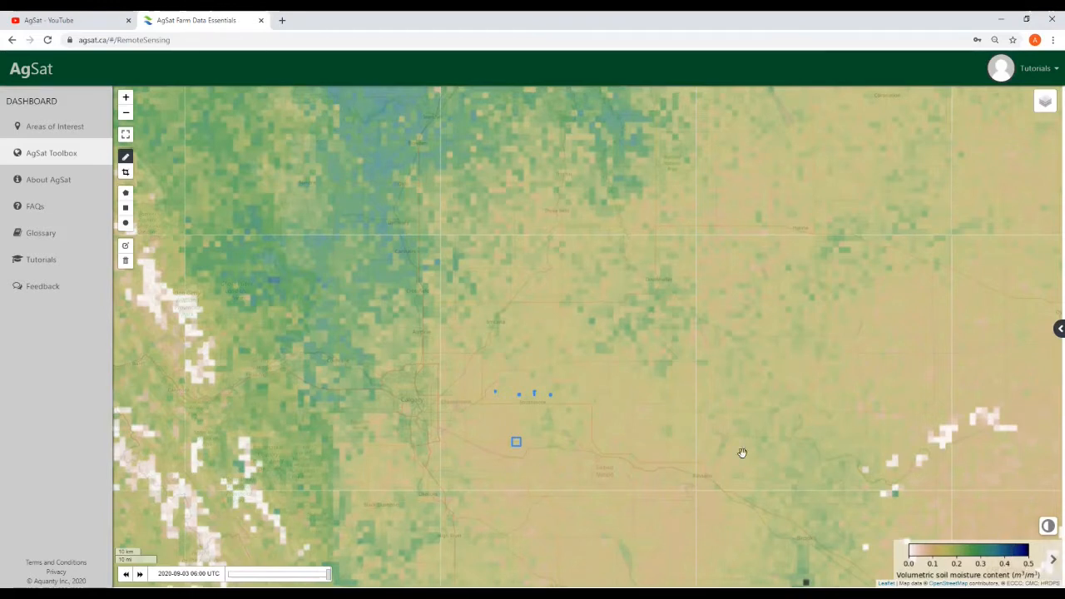
Pan and zoom around the marked area to inspect the 10 cm soil moisture values
{"action": "left_click_drag", "start_coordinate": [727, 480], "coordinate": [643, 456]}
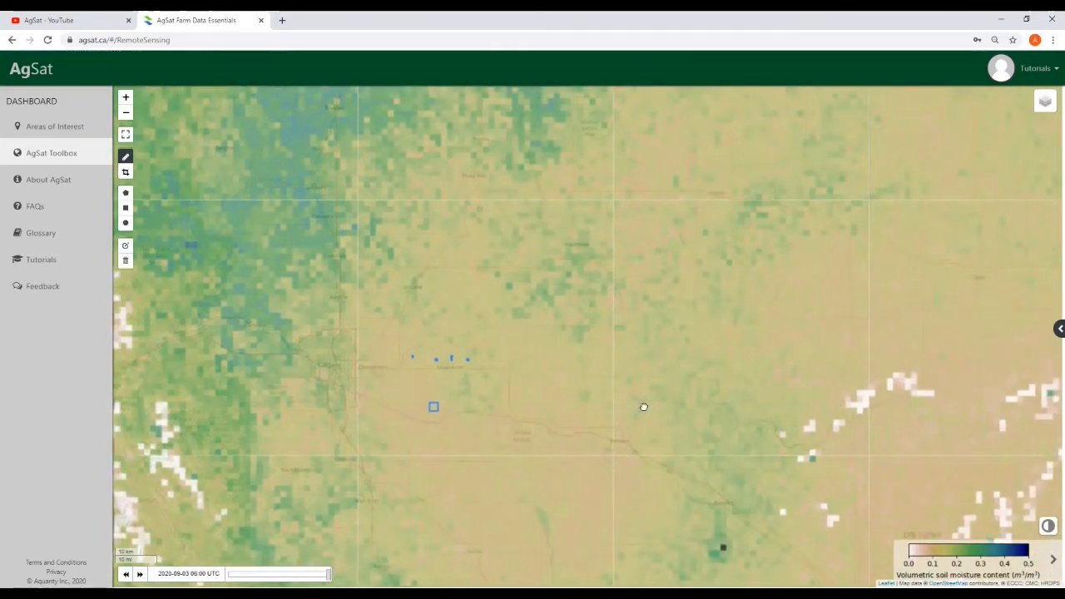
{"action": "scroll", "coordinate": [732, 420], "scroll_direction": "down", "scroll_amount": 1}
{"action": "mouse_move", "coordinate": [736, 411]}
{"action": "left_mouse_down"}
{"action": "mouse_move", "coordinate": [706, 445]}
{"action": "mouse_move", "coordinate": [629, 463]}
{"action": "mouse_move", "coordinate": [578, 439]}
{"action": "left_mouse_up"}
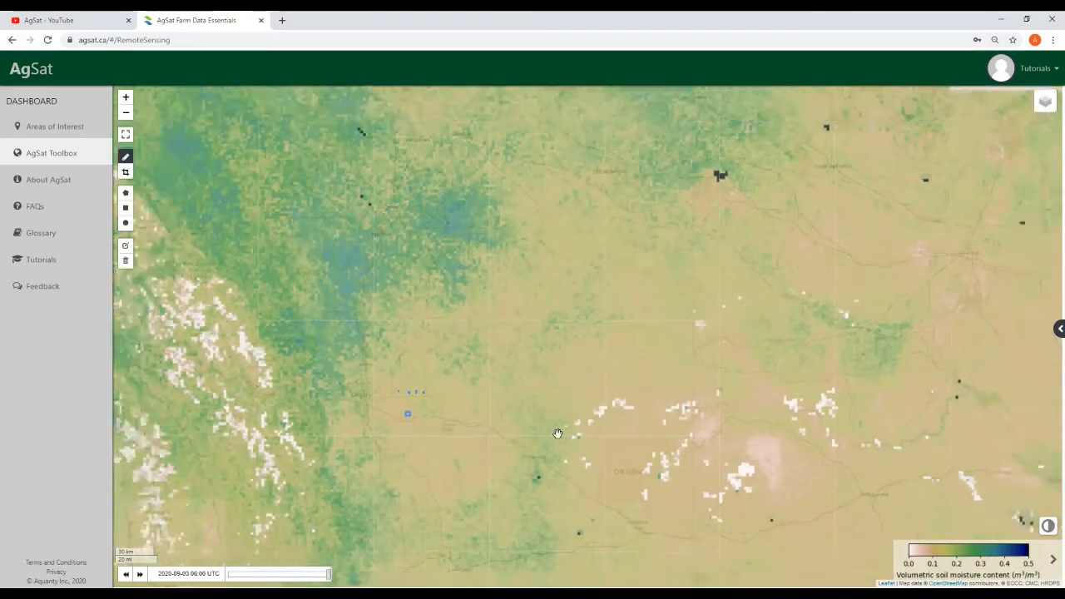
{"action": "scroll", "coordinate": [557, 434], "scroll_direction": "down", "scroll_amount": 1}
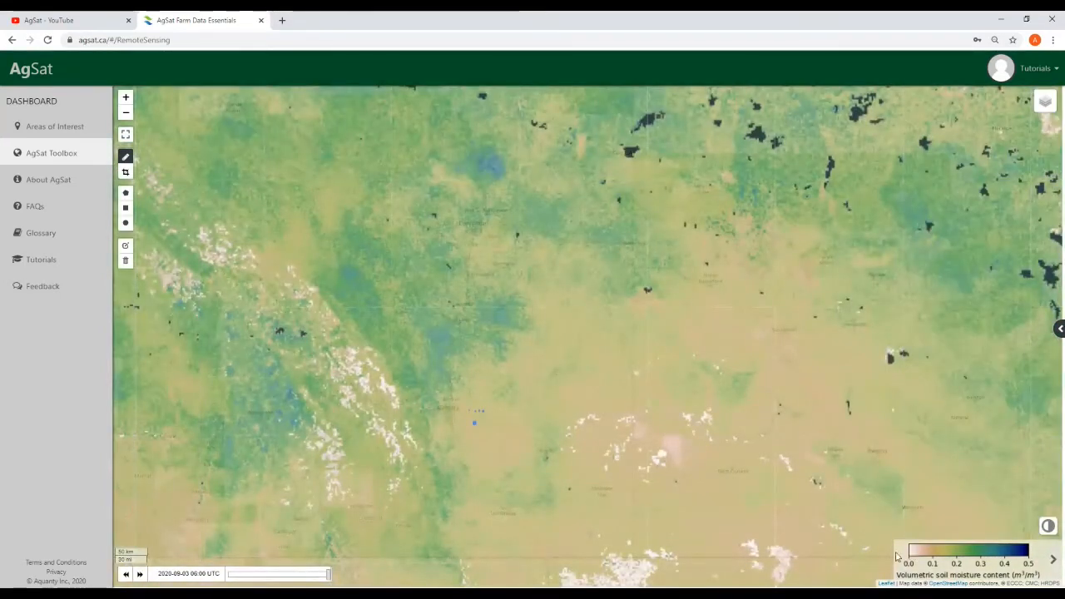
{"action": "mouse_move", "coordinate": [430, 449]}
{"action": "left_mouse_down"}
{"action": "mouse_move", "coordinate": [504, 492]}
{"action": "mouse_move", "coordinate": [458, 485]}
{"action": "left_mouse_up"}
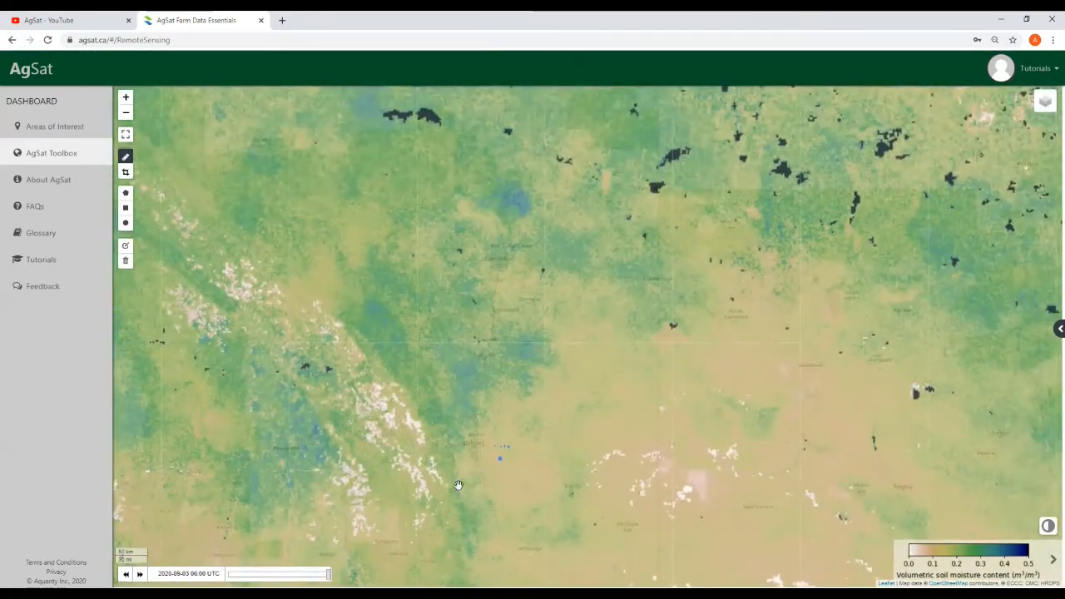
{"action": "scroll", "coordinate": [458, 482], "scroll_direction": "up", "scroll_amount": 1}
{"action": "left_click_drag", "start_coordinate": [580, 484], "coordinate": [559, 483]}
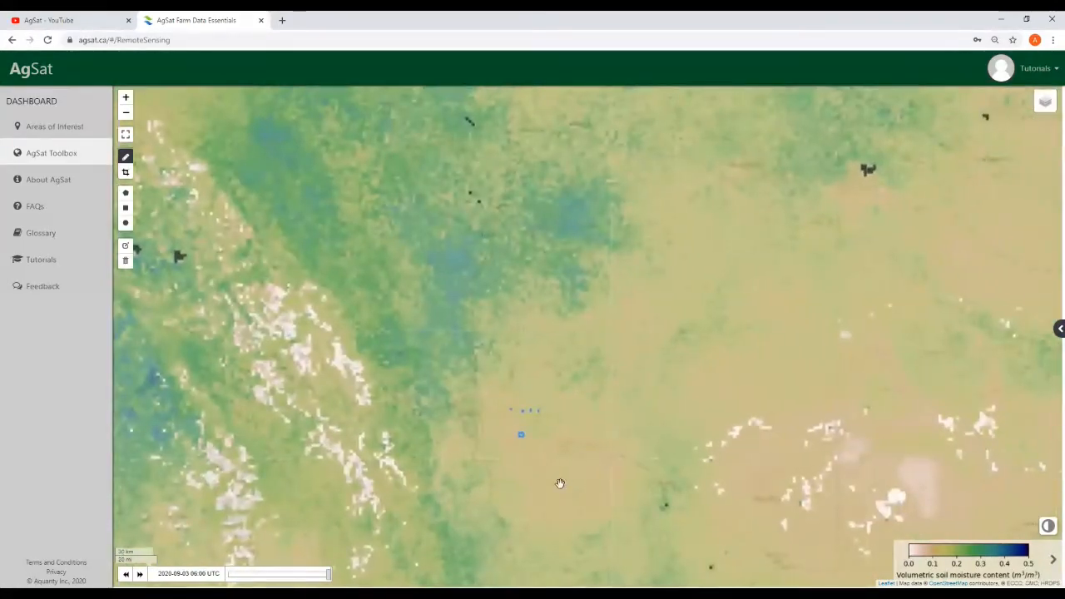
{"action": "mouse_move", "coordinate": [1044, 101]}
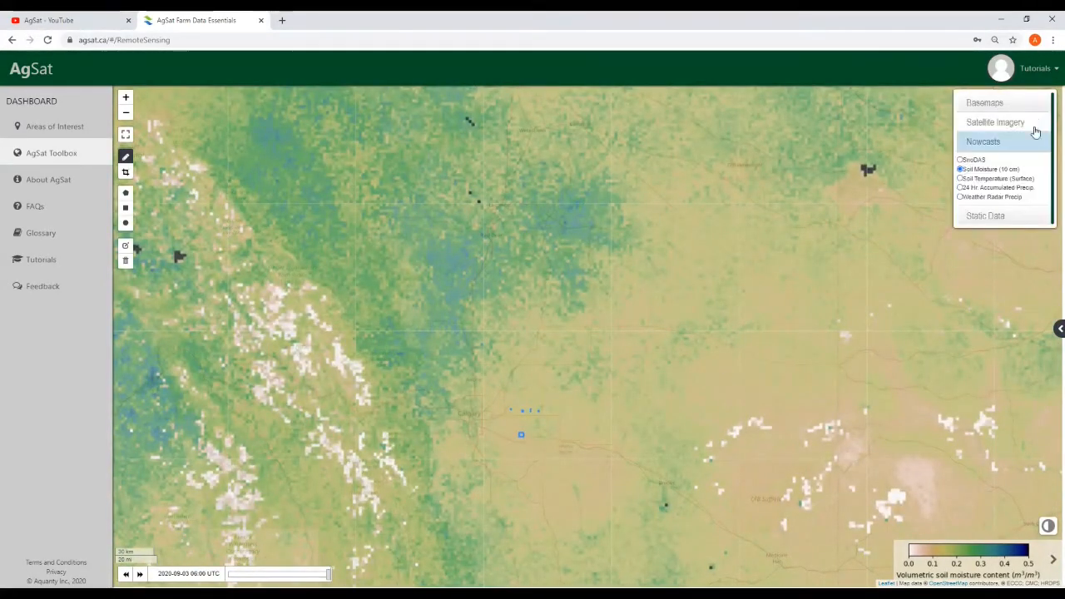
{"action": "left_click", "coordinate": [960, 179]}
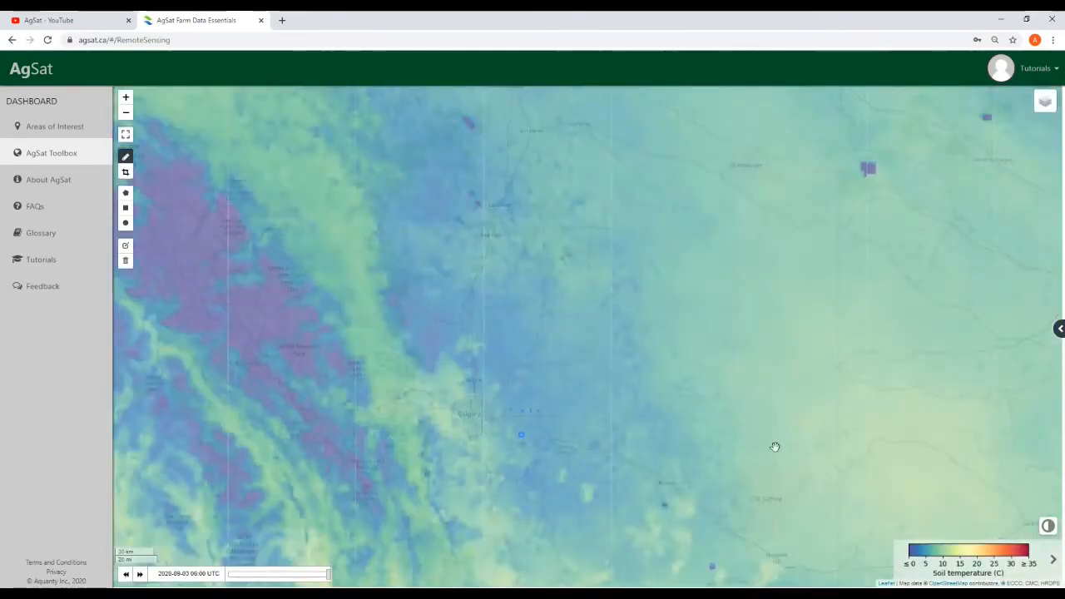
{"action": "left_click_drag", "start_coordinate": [773, 444], "coordinate": [668, 442]}
{"action": "mouse_move", "coordinate": [1047, 110]}
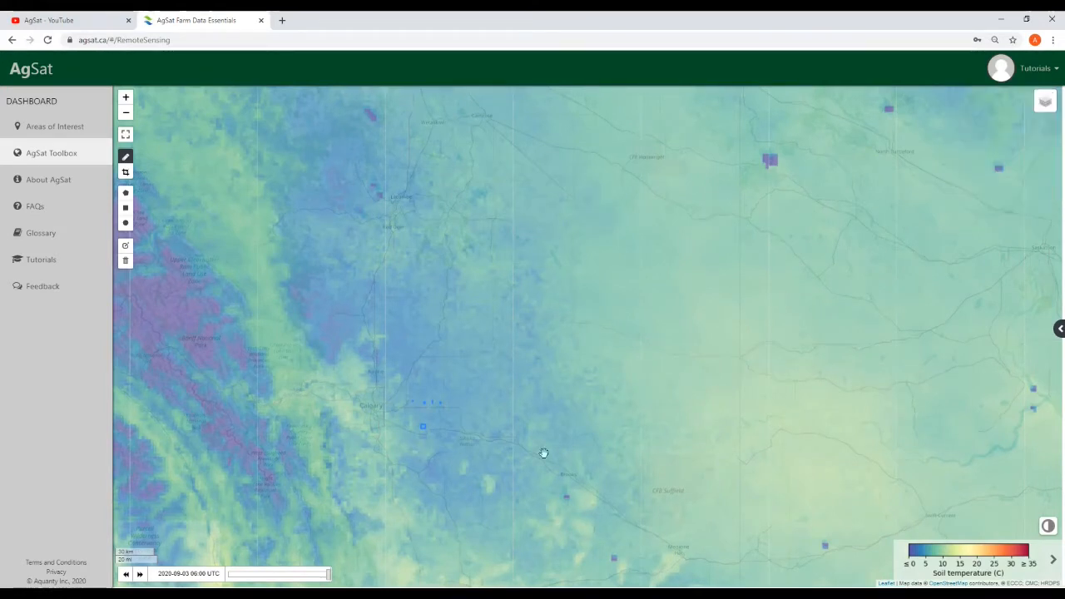
{"action": "left_click_drag", "start_coordinate": [516, 448], "coordinate": [526, 433]}
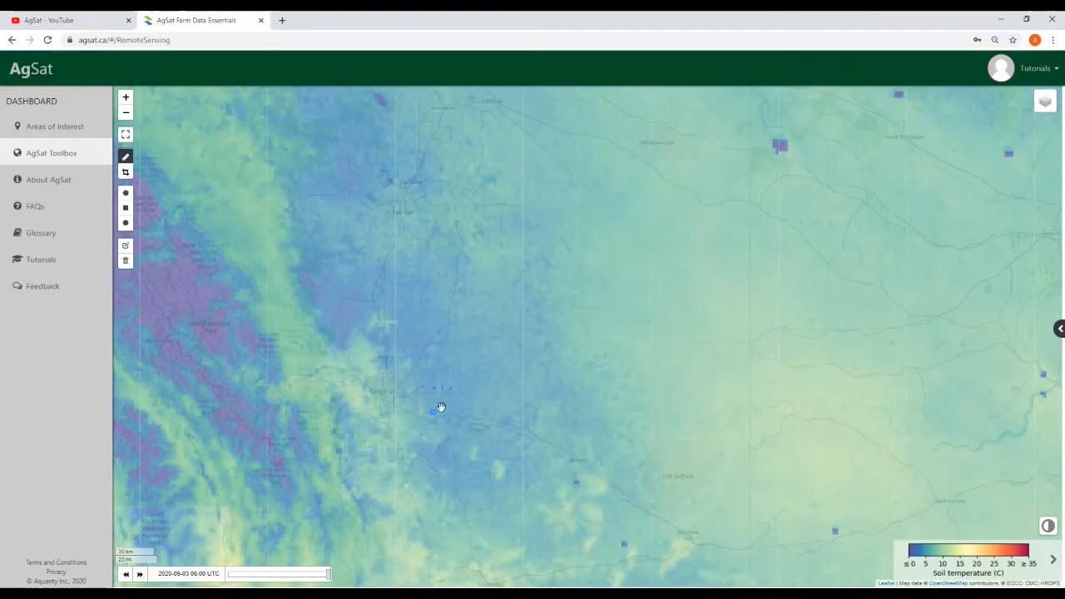
{"action": "left_click", "coordinate": [125, 575]}
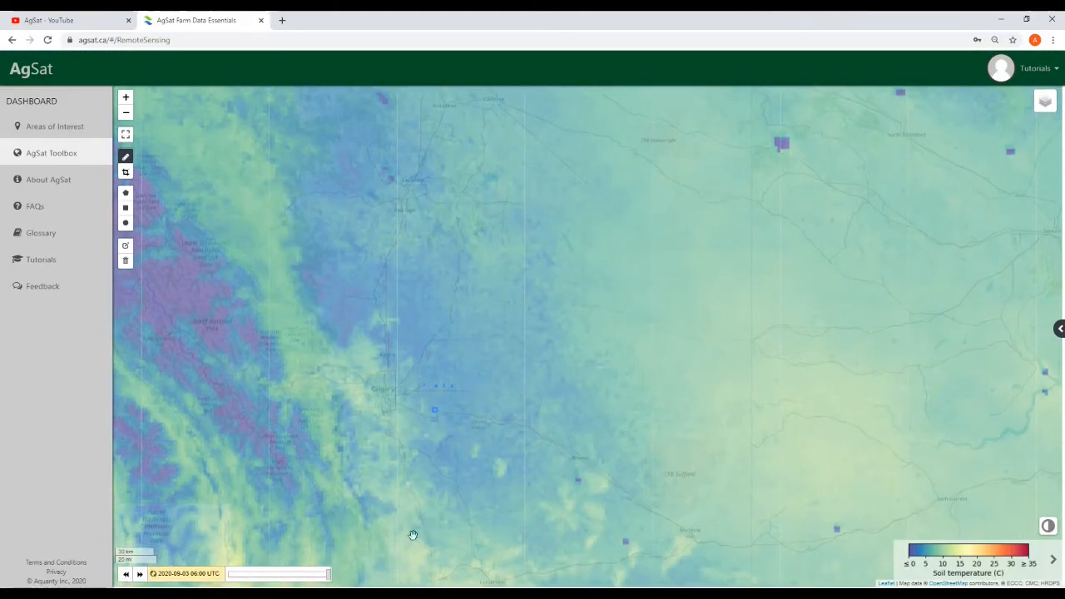
{"action": "left_click_drag", "start_coordinate": [326, 573], "coordinate": [243, 574]}
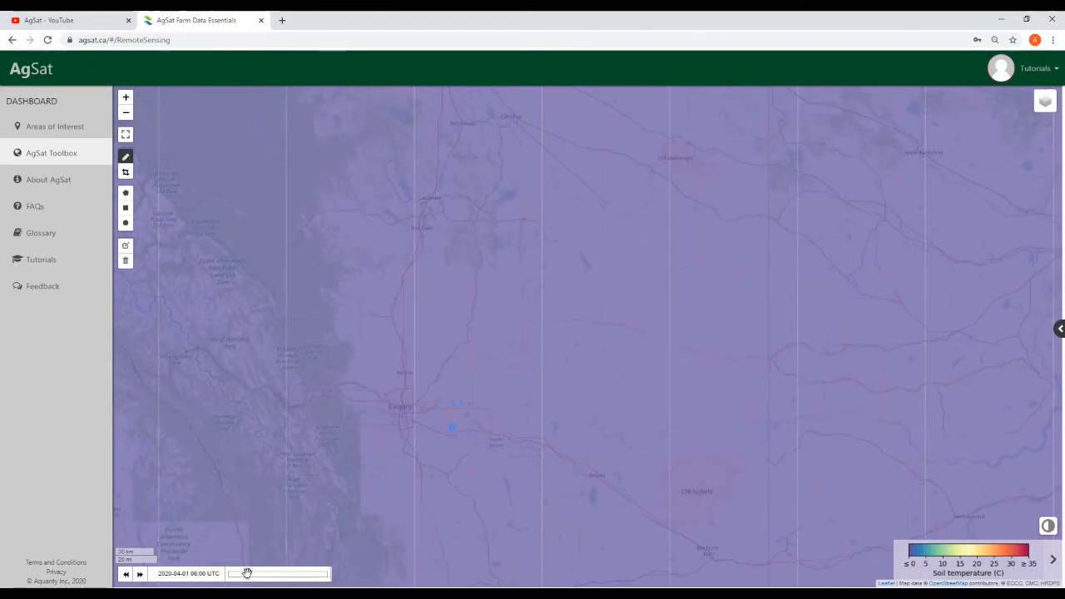
{"action": "left_click_drag", "start_coordinate": [272, 574], "coordinate": [270, 575]}
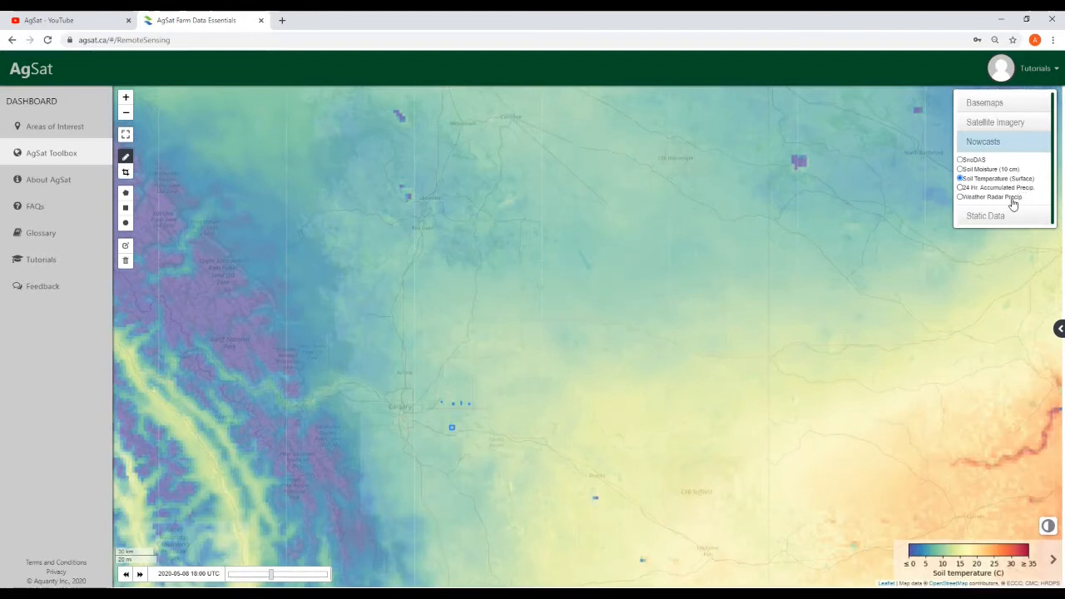
{"action": "left_click", "coordinate": [961, 197]}
Zoom out and pan the precipitation map to frame Hudson Bay and the Great Lakes
{"action": "scroll", "coordinate": [613, 441], "scroll_direction": "down", "scroll_amount": 4}
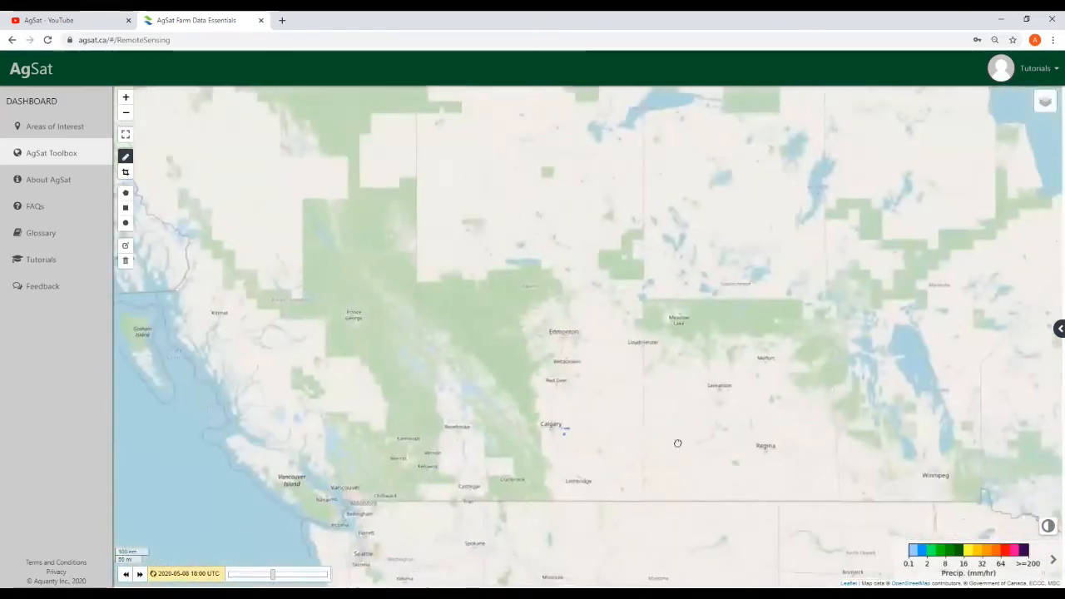
{"action": "left_click_drag", "start_coordinate": [677, 443], "coordinate": [546, 394]}
{"action": "scroll", "coordinate": [600, 413], "scroll_direction": "down", "scroll_amount": 1}
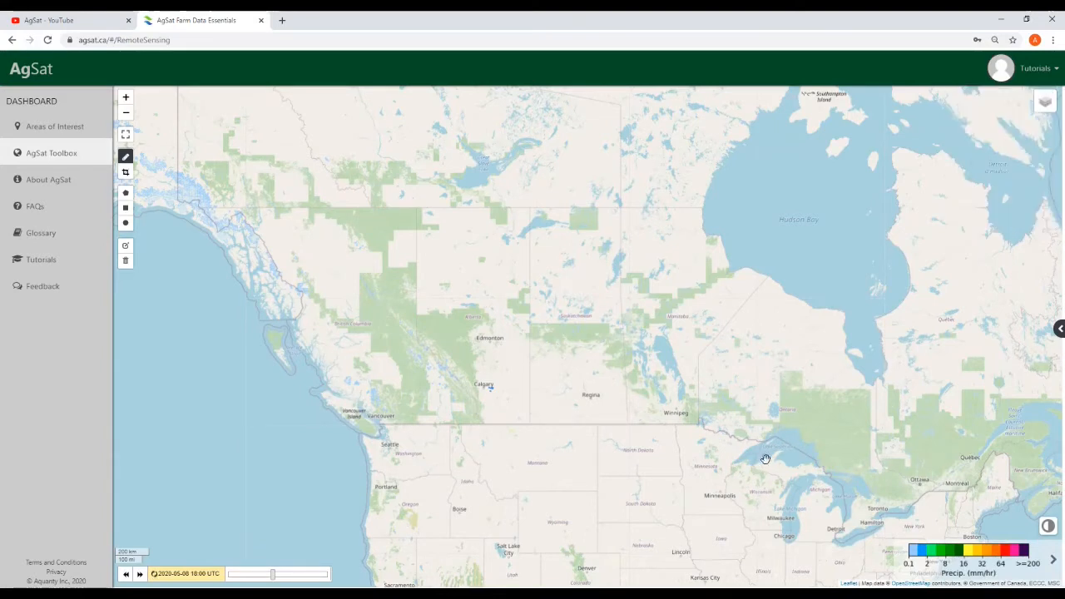
{"action": "left_click_drag", "start_coordinate": [765, 458], "coordinate": [749, 454]}
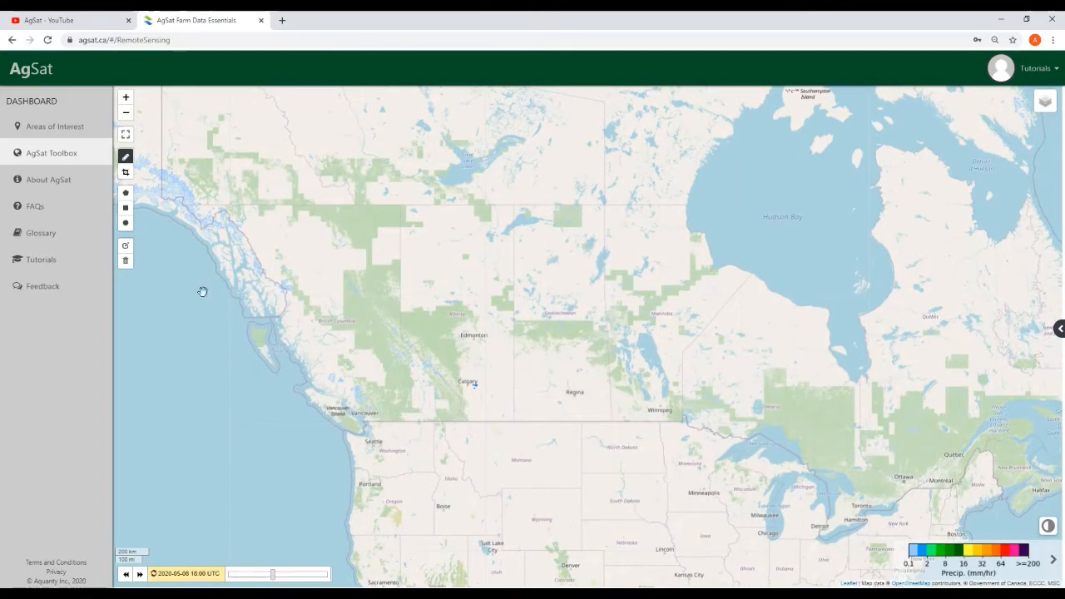
Reload the page, turn on the Weather Radar Precip nowcast layer, and frame the Great Lakes
{"action": "left_click", "coordinate": [48, 40]}
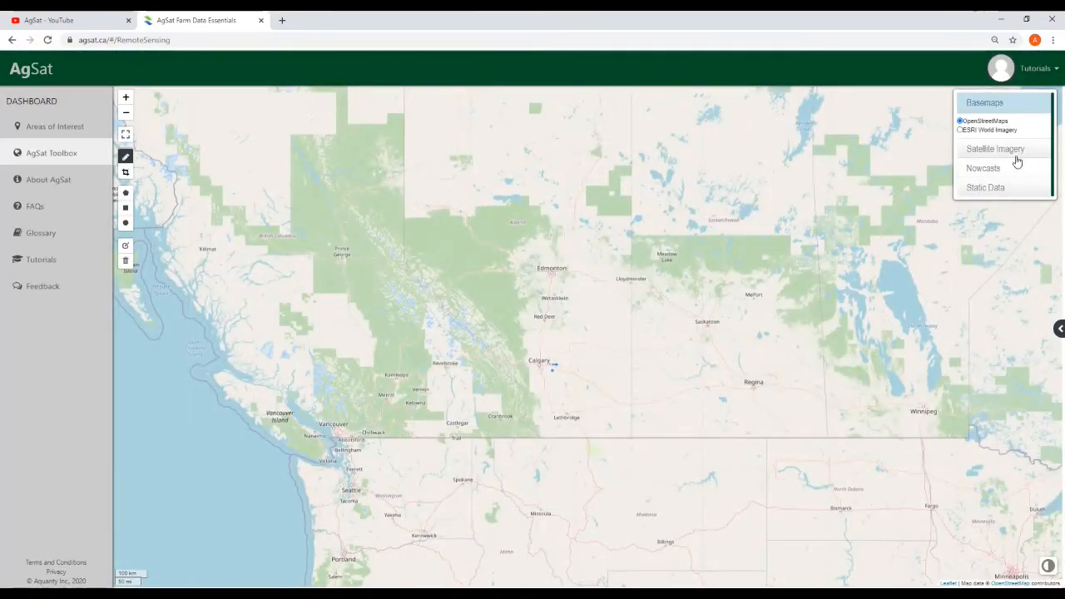
{"action": "left_click", "coordinate": [1010, 169]}
{"action": "left_click", "coordinate": [960, 224]}
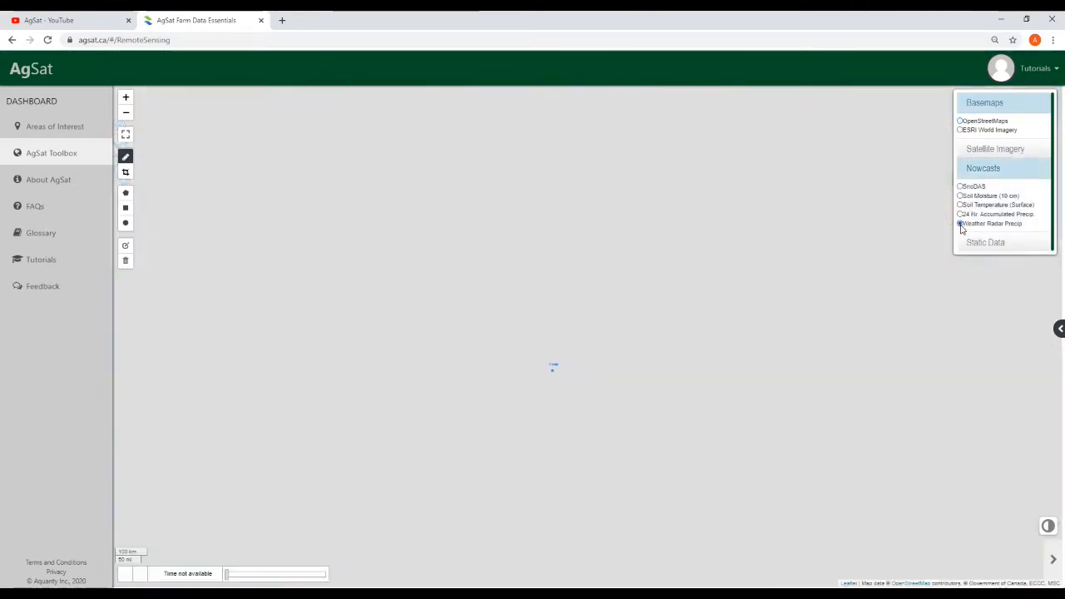
{"action": "scroll", "coordinate": [651, 378], "scroll_direction": "up", "scroll_amount": 2}
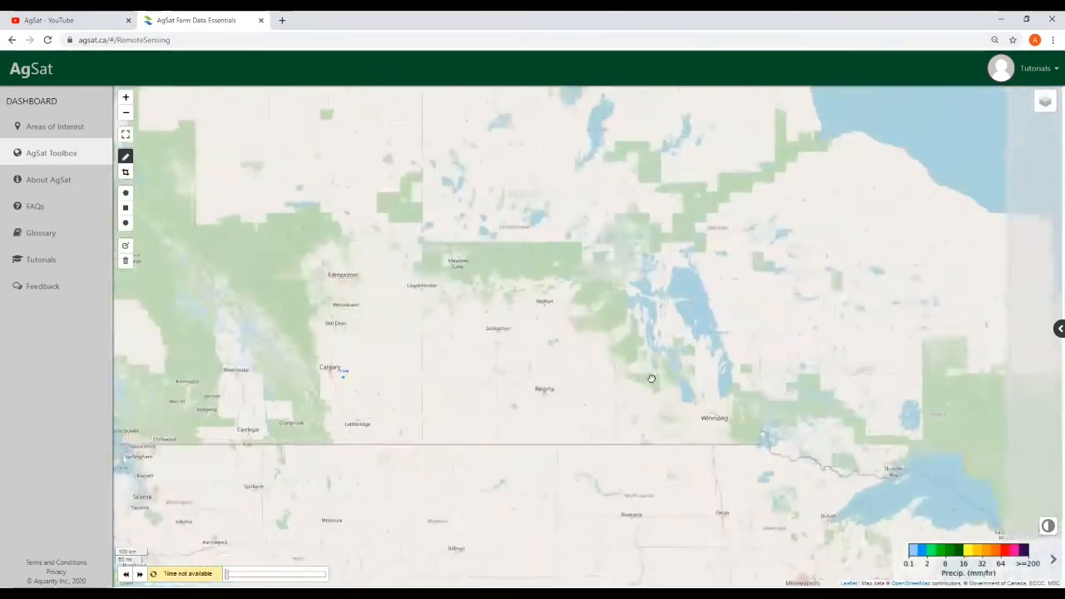
{"action": "mouse_move", "coordinate": [1044, 105]}
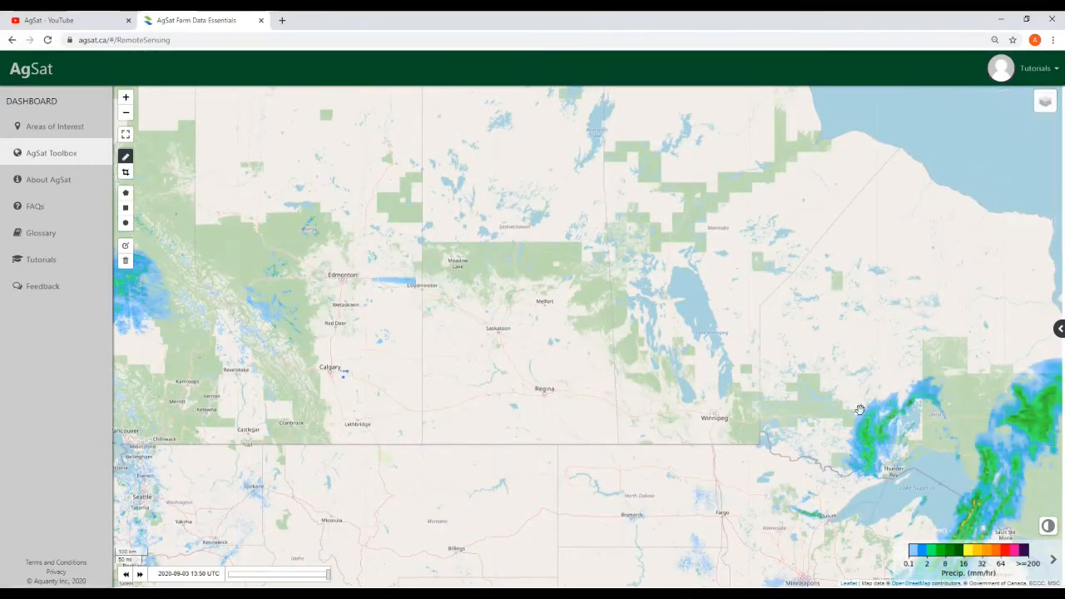
{"action": "scroll", "coordinate": [777, 453], "scroll_direction": "down", "scroll_amount": 1}
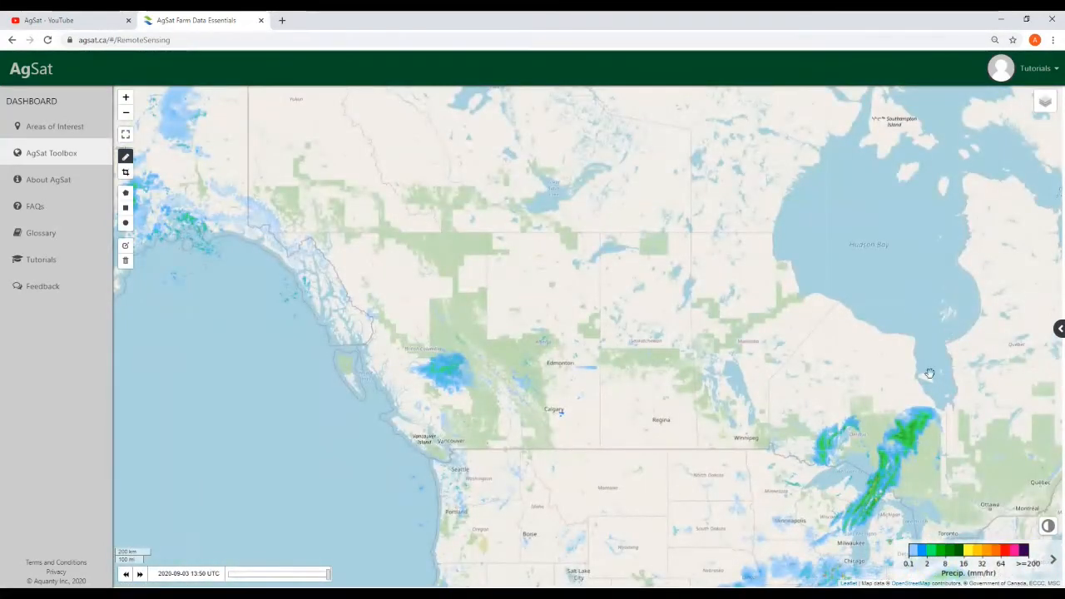
{"action": "left_click_drag", "start_coordinate": [924, 442], "coordinate": [720, 373]}
{"action": "scroll", "coordinate": [727, 378], "scroll_direction": "up", "scroll_amount": 1}
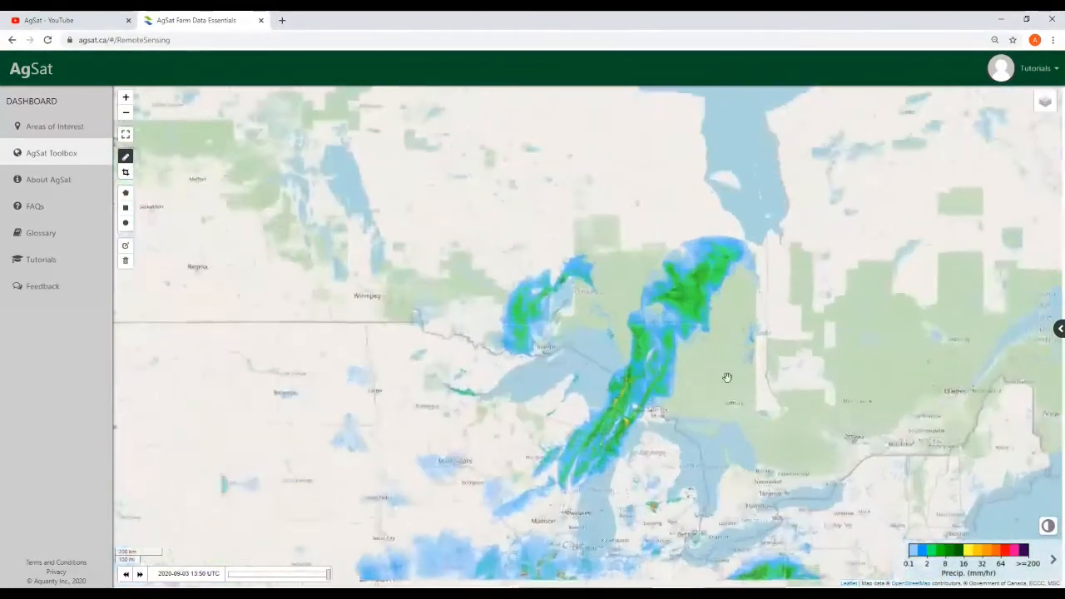
{"action": "left_click_drag", "start_coordinate": [759, 240], "coordinate": [794, 287]}
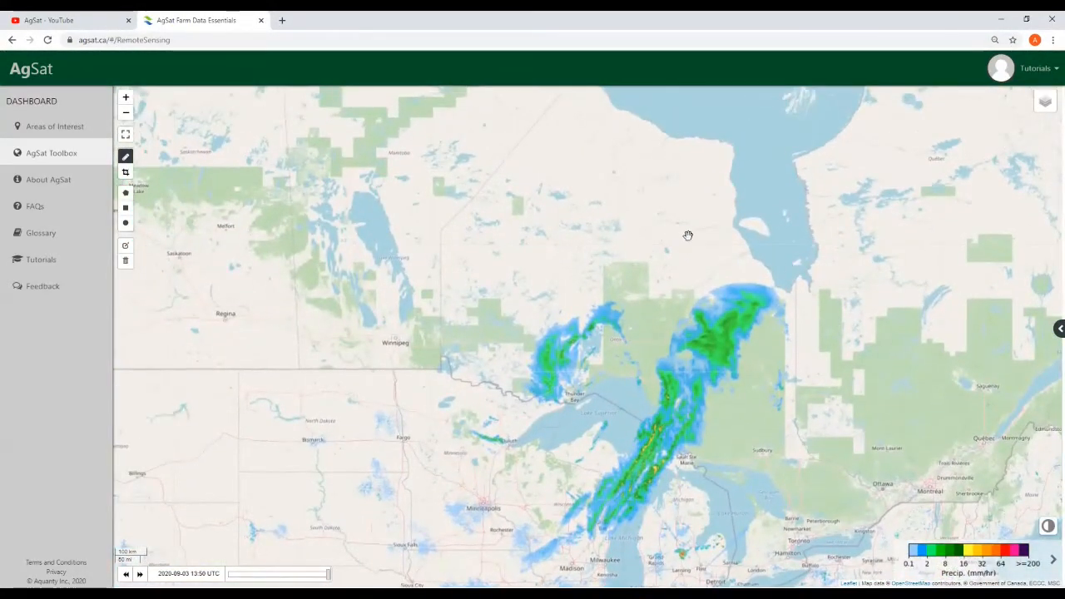
{"action": "left_click_drag", "start_coordinate": [702, 249], "coordinate": [709, 251]}
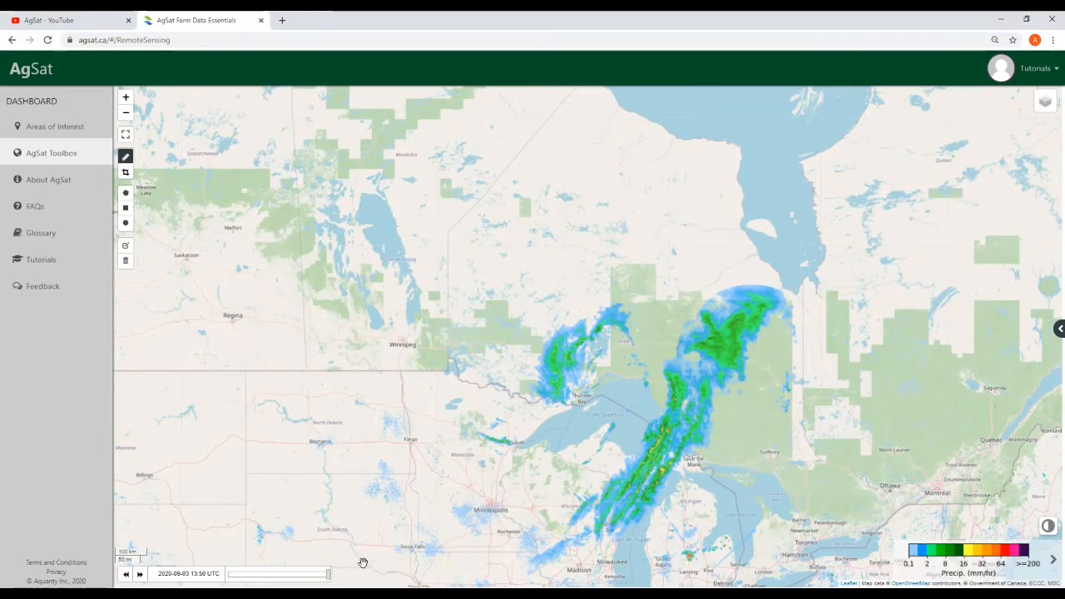
{"action": "left_click_drag", "start_coordinate": [327, 575], "coordinate": [234, 575]}
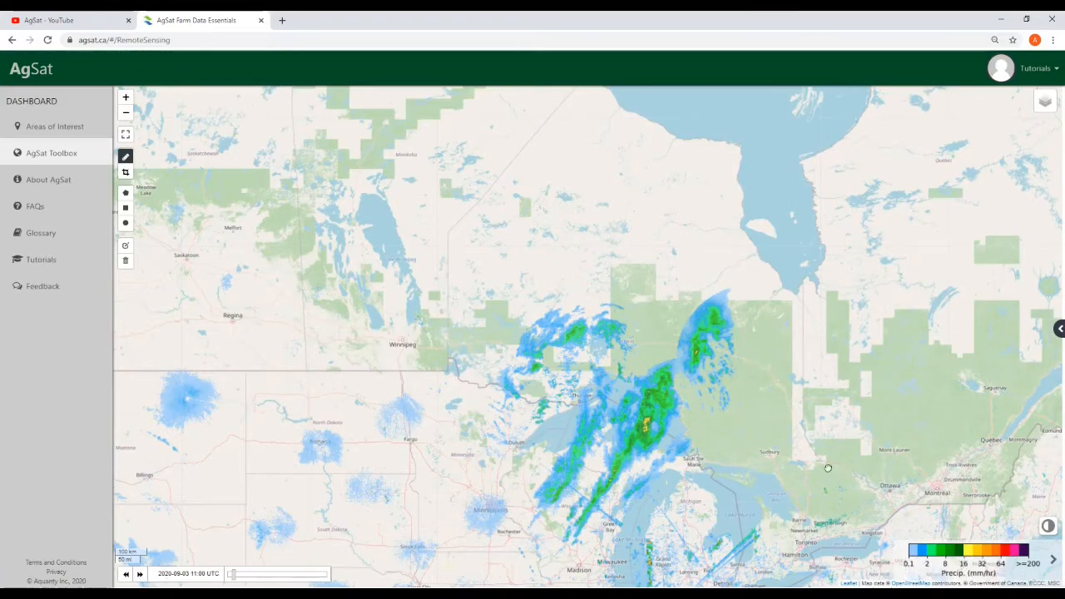
{"action": "left_click_drag", "start_coordinate": [835, 475], "coordinate": [805, 451]}
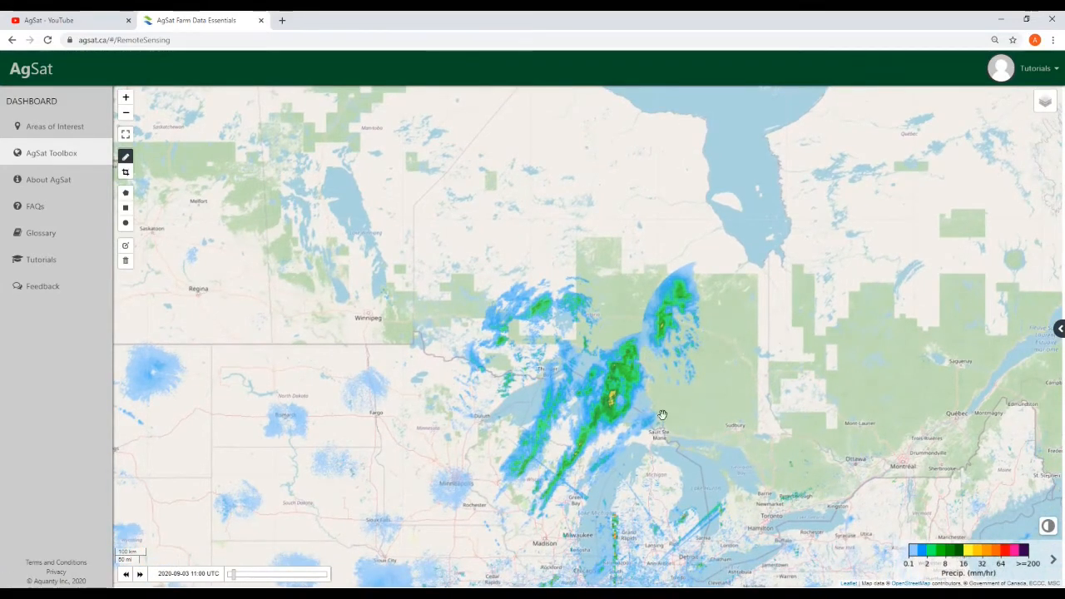
{"action": "left_click", "coordinate": [141, 575]}
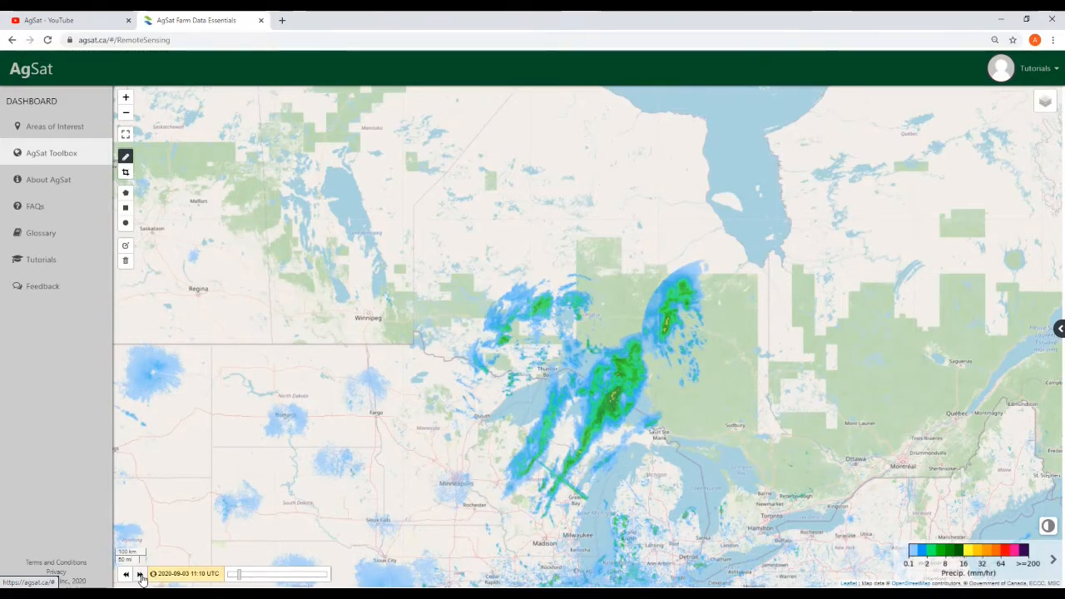
{"action": "left_click", "coordinate": [141, 576]}
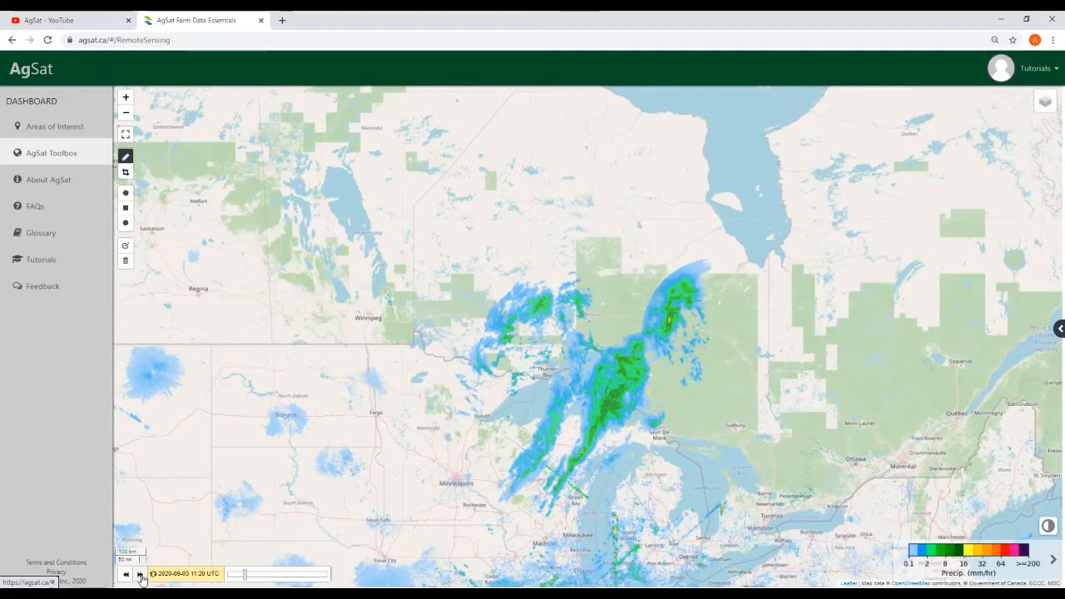
{"action": "left_click", "coordinate": [140, 576]}
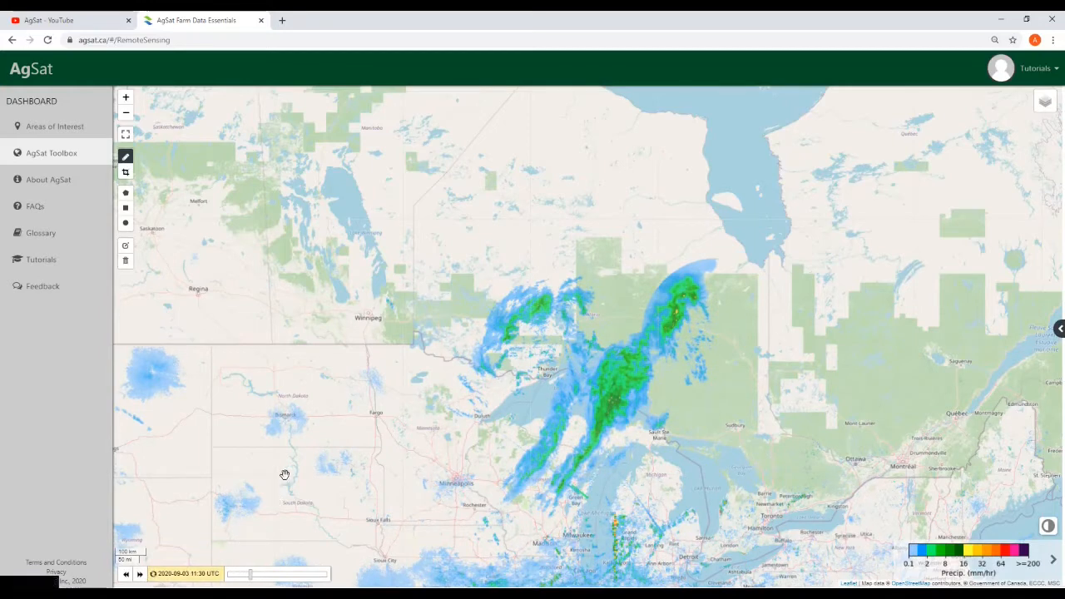
{"action": "left_click_drag", "start_coordinate": [292, 460], "coordinate": [700, 510]}
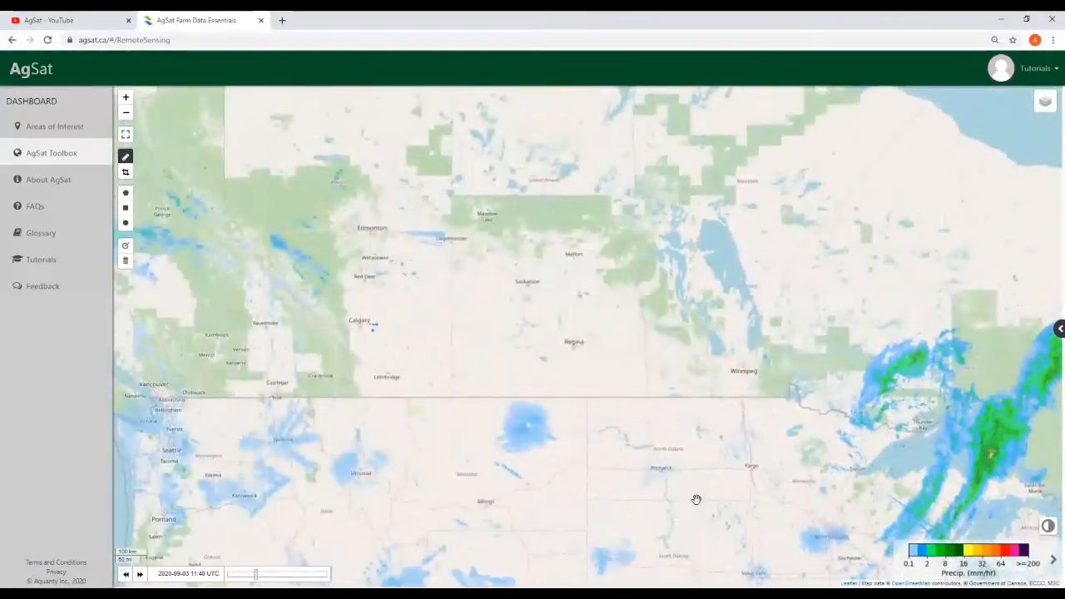
{"action": "scroll", "coordinate": [696, 499], "scroll_direction": "down", "scroll_amount": 1}
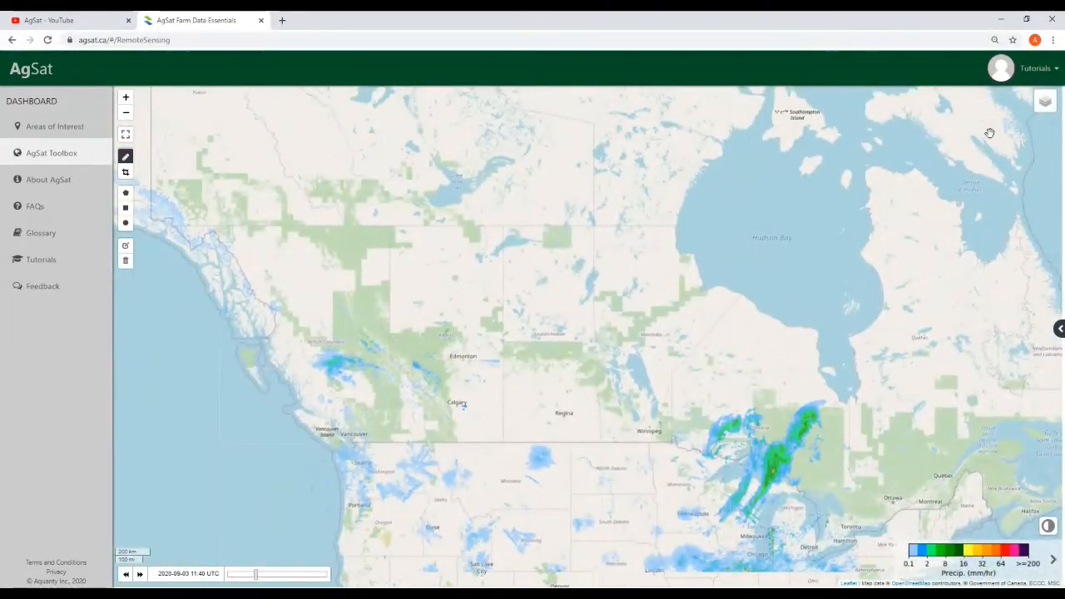
{"action": "mouse_move", "coordinate": [1044, 102]}
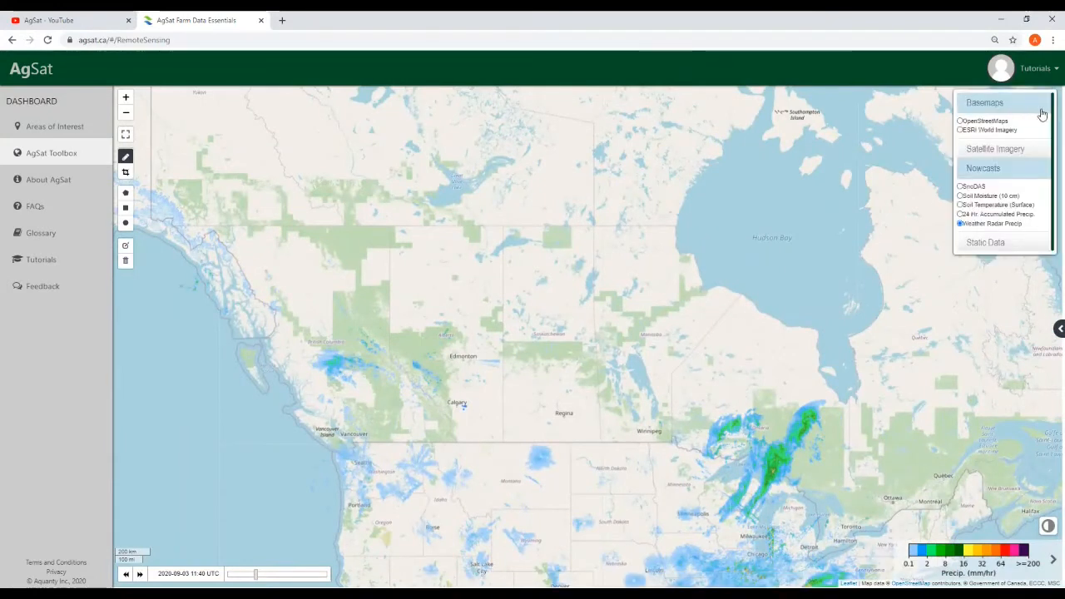
Show 24 Hr. Accumulated Precip for 2020-09-01, then reload the page
{"action": "left_click", "coordinate": [961, 213]}
{"action": "left_click_drag", "start_coordinate": [583, 497], "coordinate": [540, 480]}
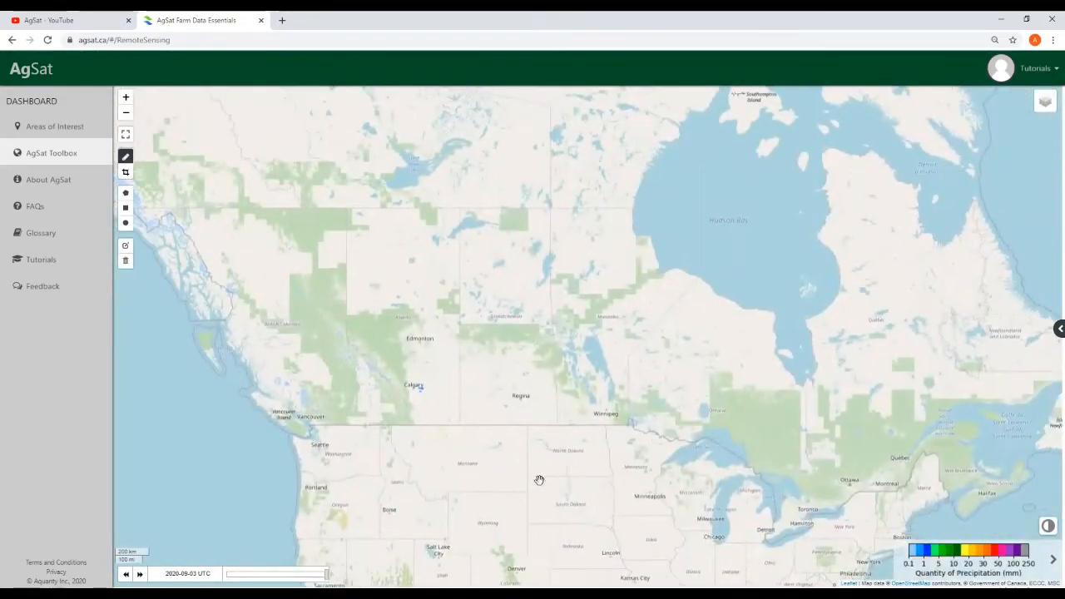
{"action": "left_click_drag", "start_coordinate": [325, 576], "coordinate": [319, 575]}
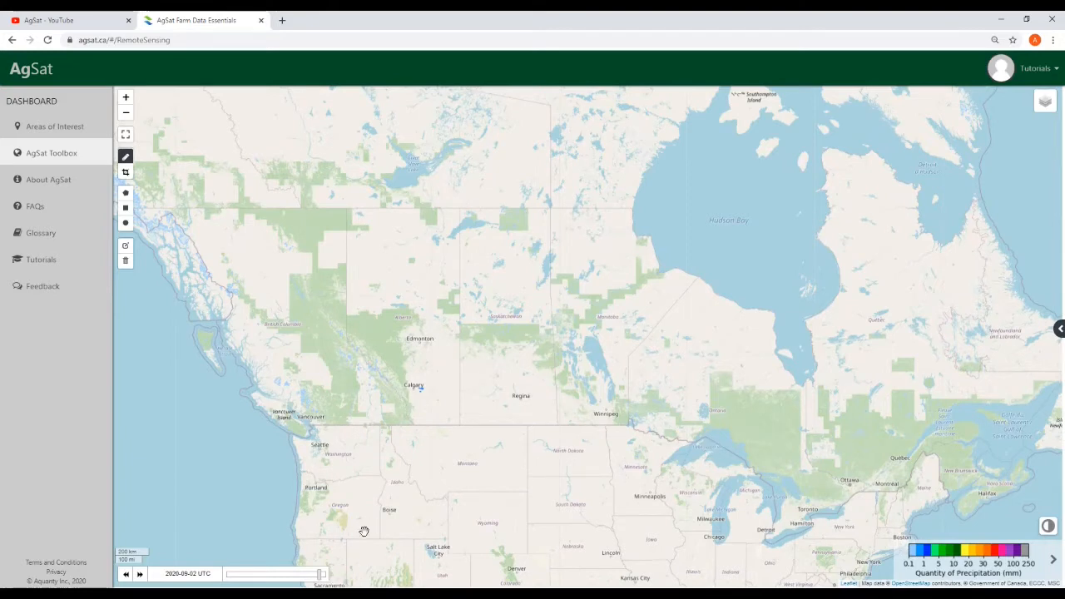
{"action": "left_click_drag", "start_coordinate": [313, 577], "coordinate": [312, 577]}
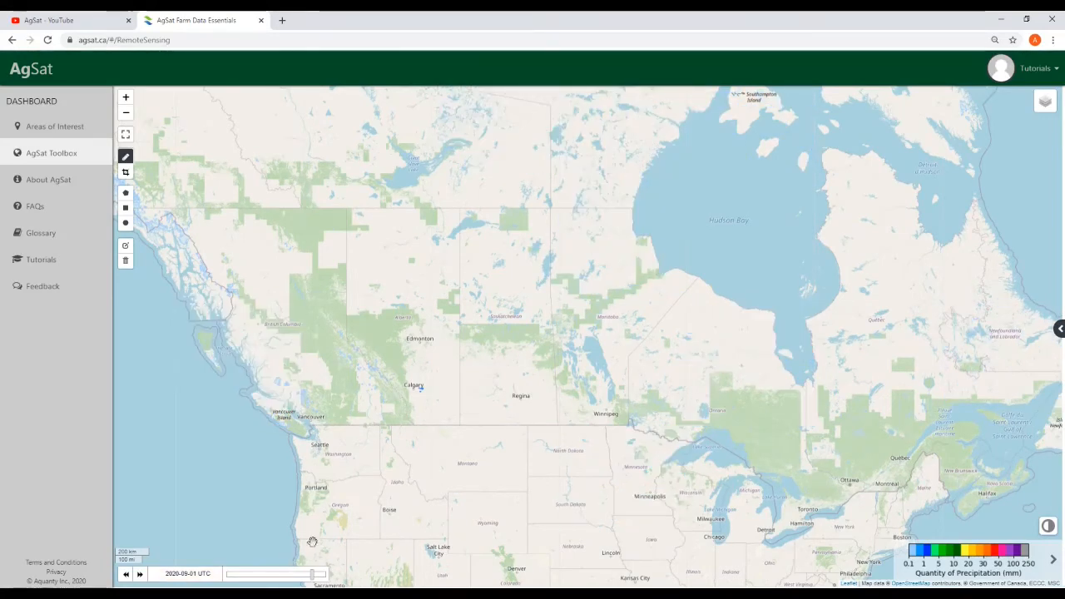
{"action": "left_click", "coordinate": [47, 40]}
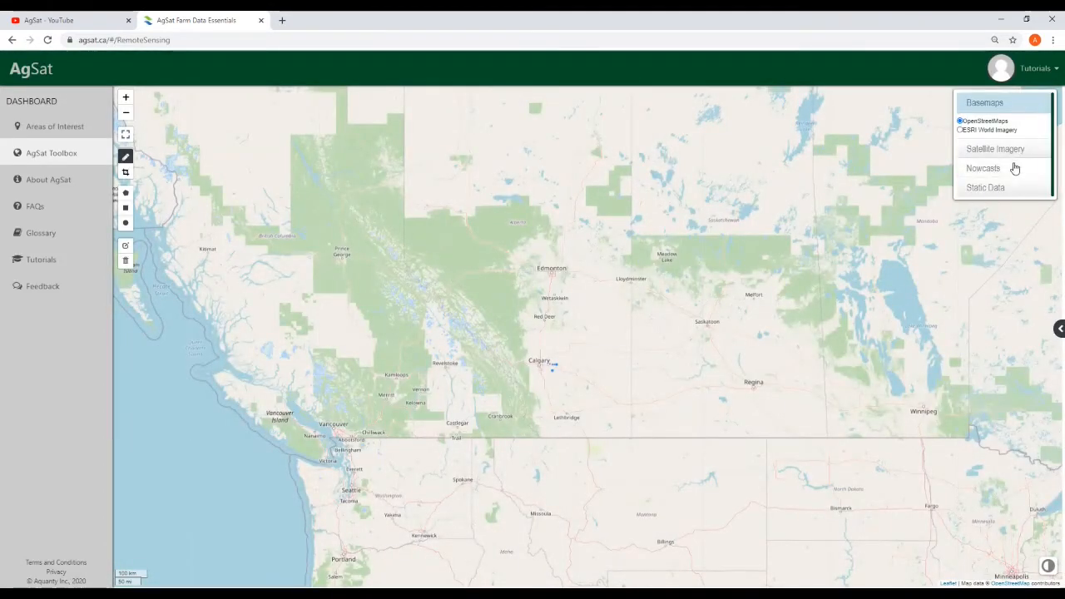
Turn on 24 Hr. Accumulated Precip dated 2020-08-24, framed over Edmonton and Prince George
{"action": "left_click", "coordinate": [1011, 168]}
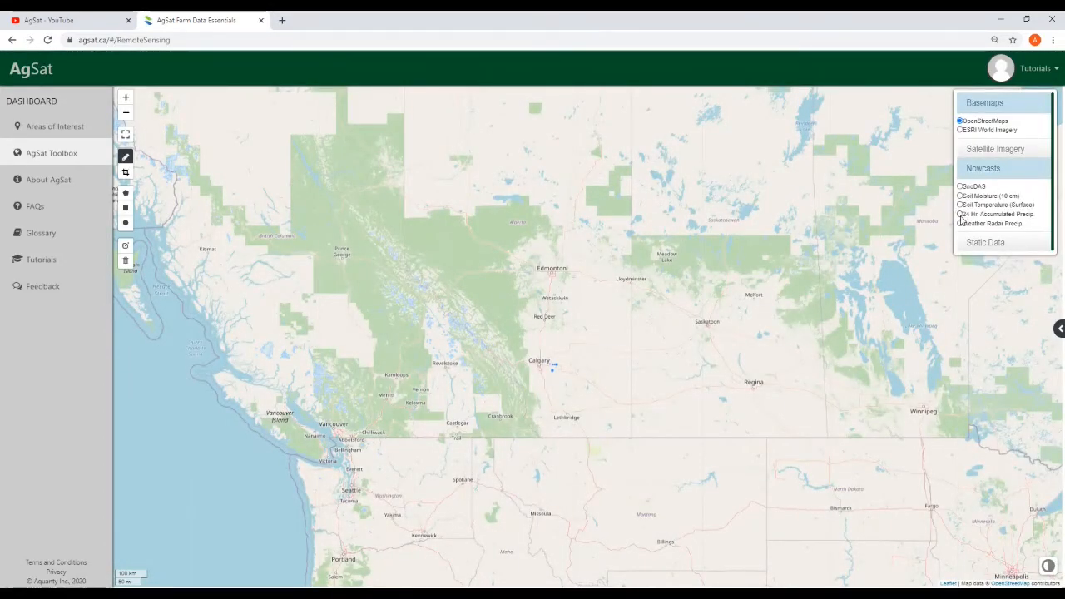
{"action": "left_click", "coordinate": [960, 214]}
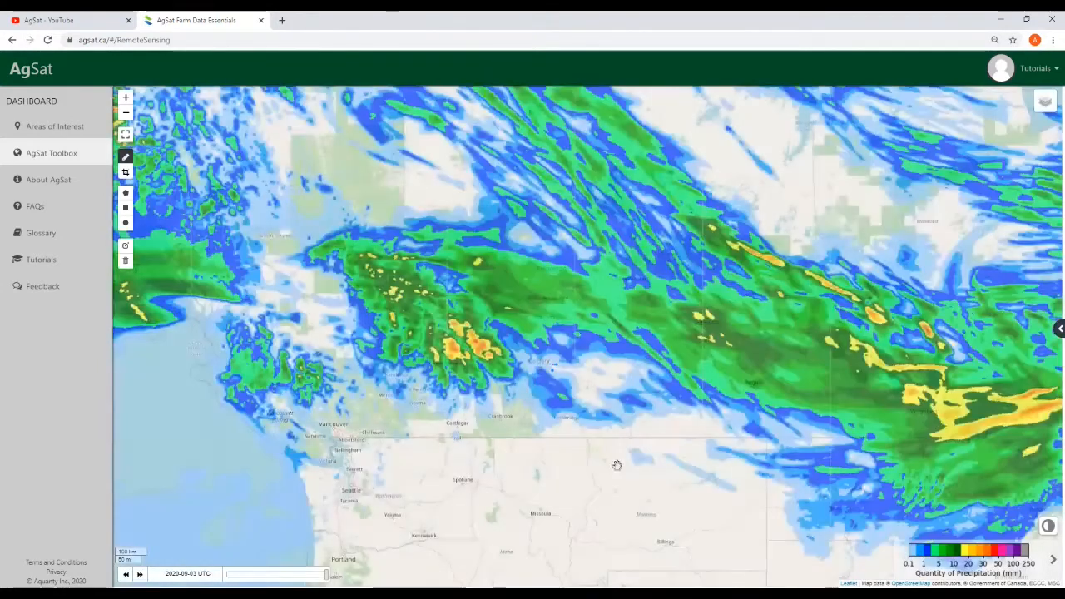
{"action": "left_click_drag", "start_coordinate": [599, 488], "coordinate": [488, 538]}
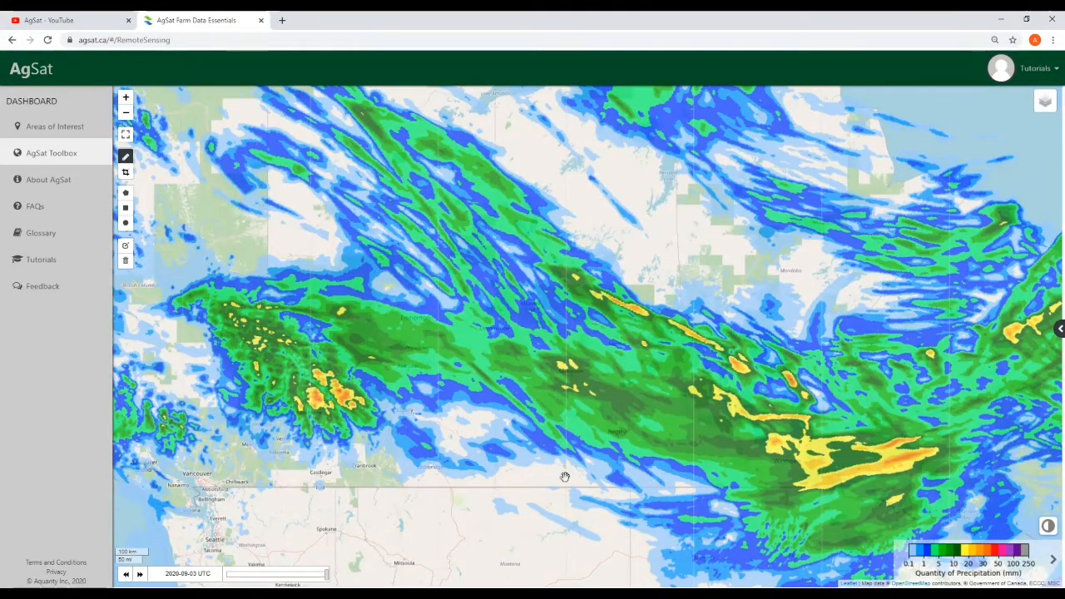
{"action": "left_click_drag", "start_coordinate": [587, 525], "coordinate": [569, 512]}
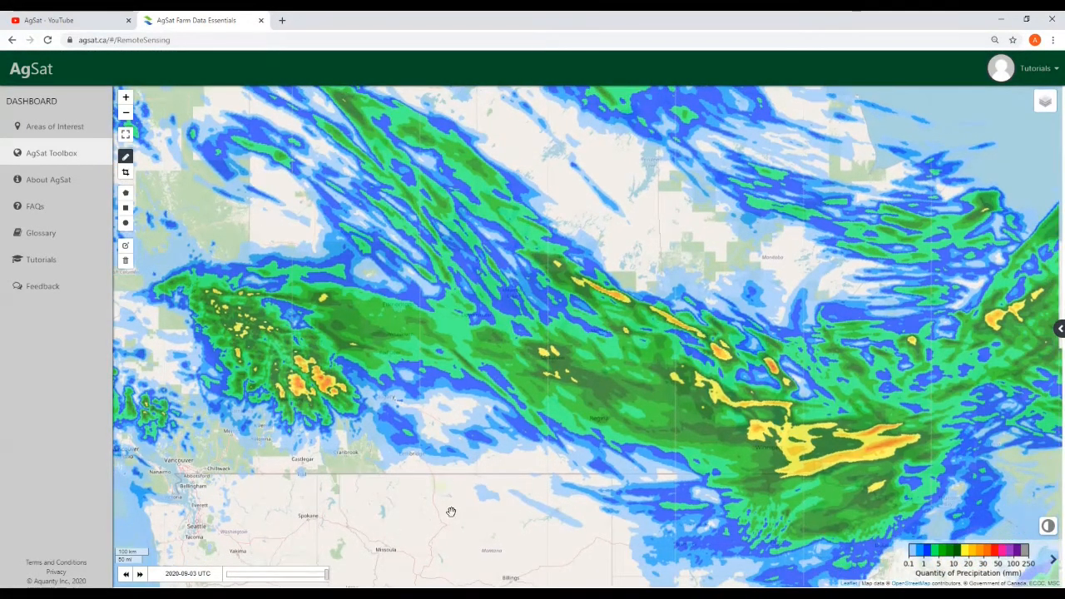
{"action": "left_click_drag", "start_coordinate": [454, 512], "coordinate": [478, 519]}
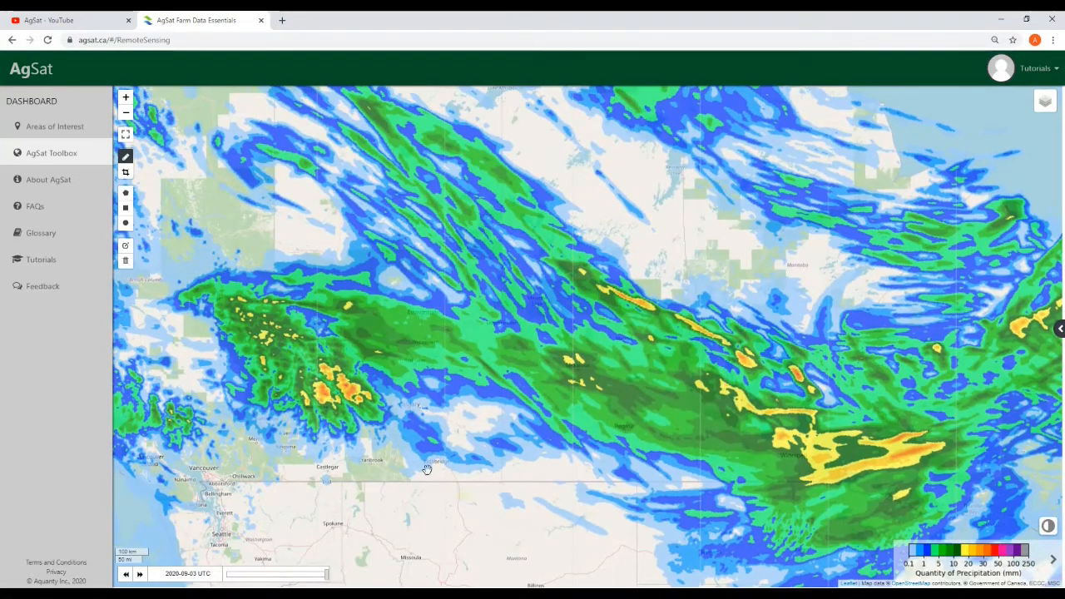
{"action": "left_click_drag", "start_coordinate": [419, 501], "coordinate": [473, 509]}
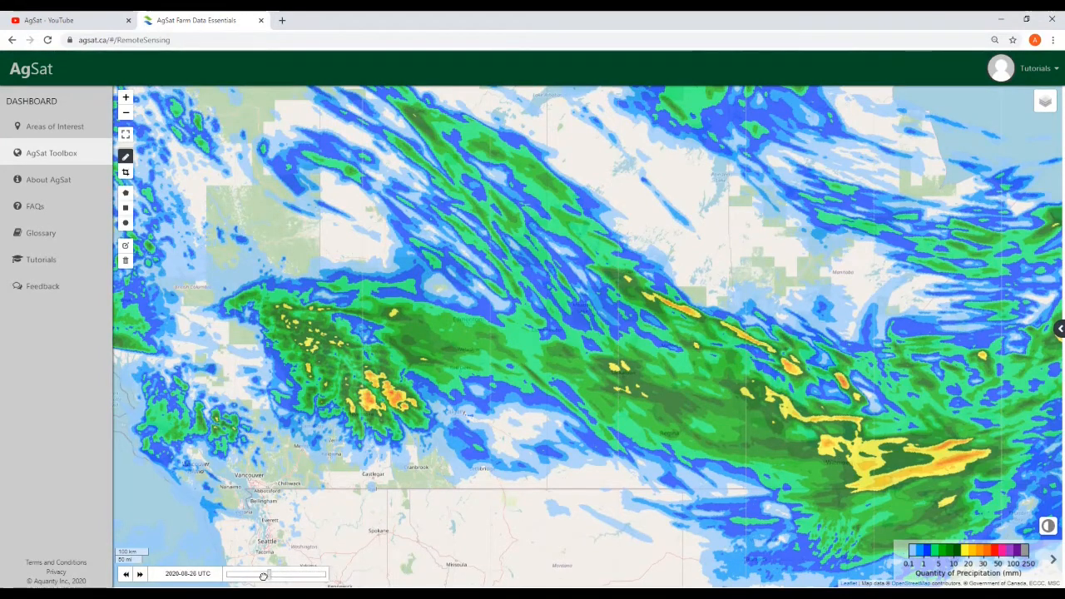
{"action": "left_click_drag", "start_coordinate": [263, 574], "coordinate": [254, 575]}
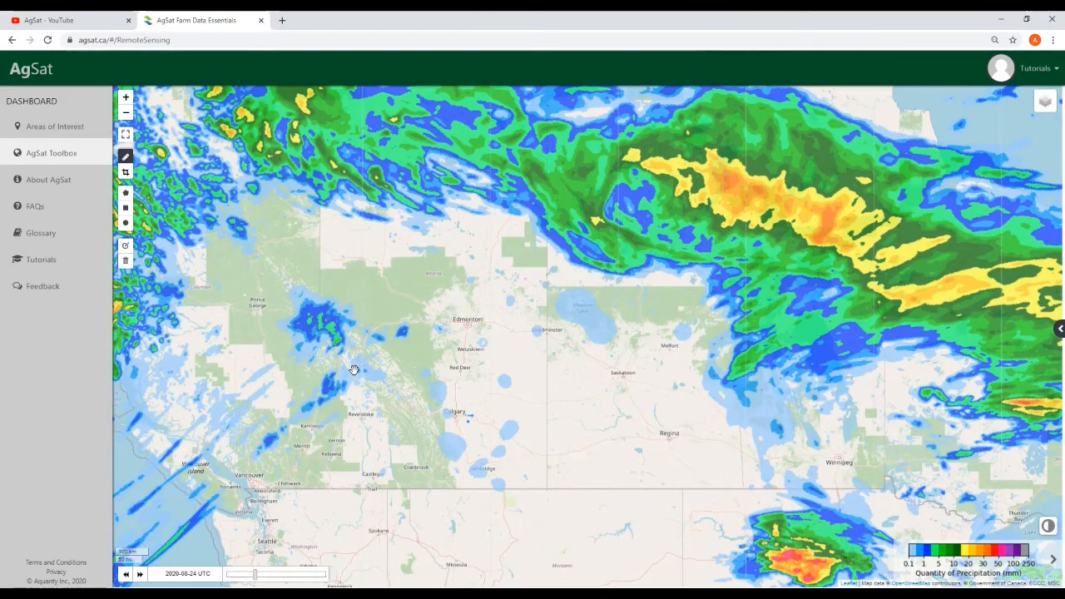
{"action": "scroll", "coordinate": [353, 369], "scroll_direction": "up", "scroll_amount": 3}
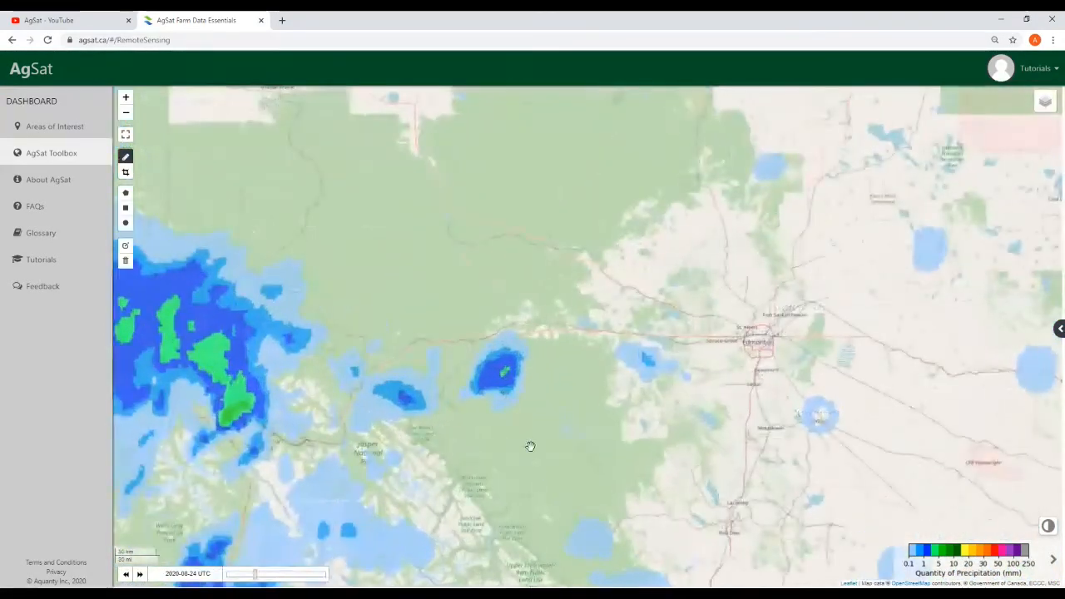
{"action": "scroll", "coordinate": [530, 446], "scroll_direction": "down", "scroll_amount": 1}
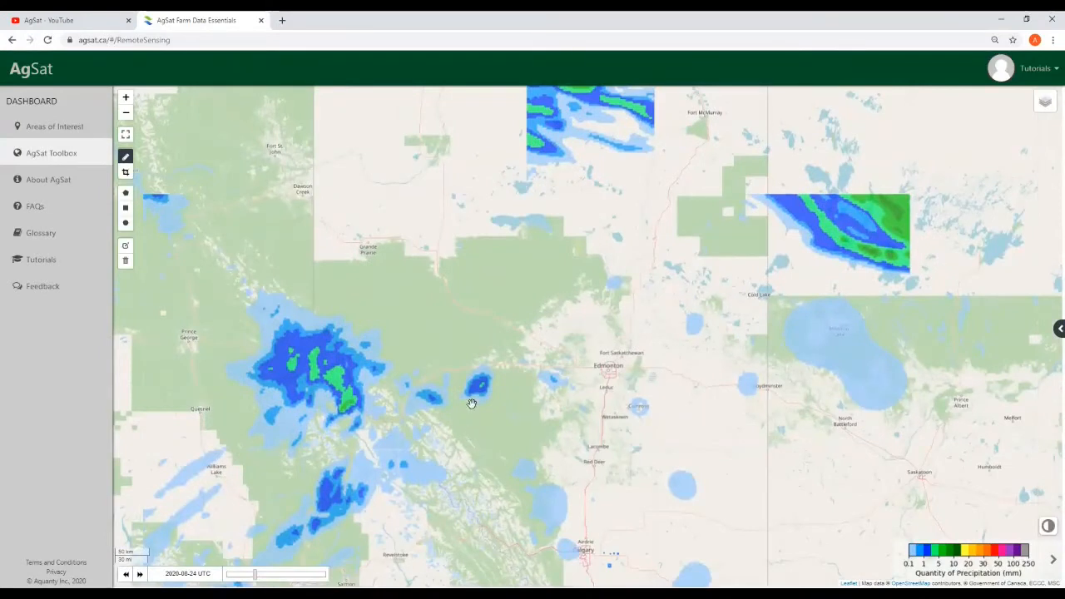
Expand the Static Data layer options and collapse the Nowcasts section
{"action": "mouse_move", "coordinate": [1040, 103]}
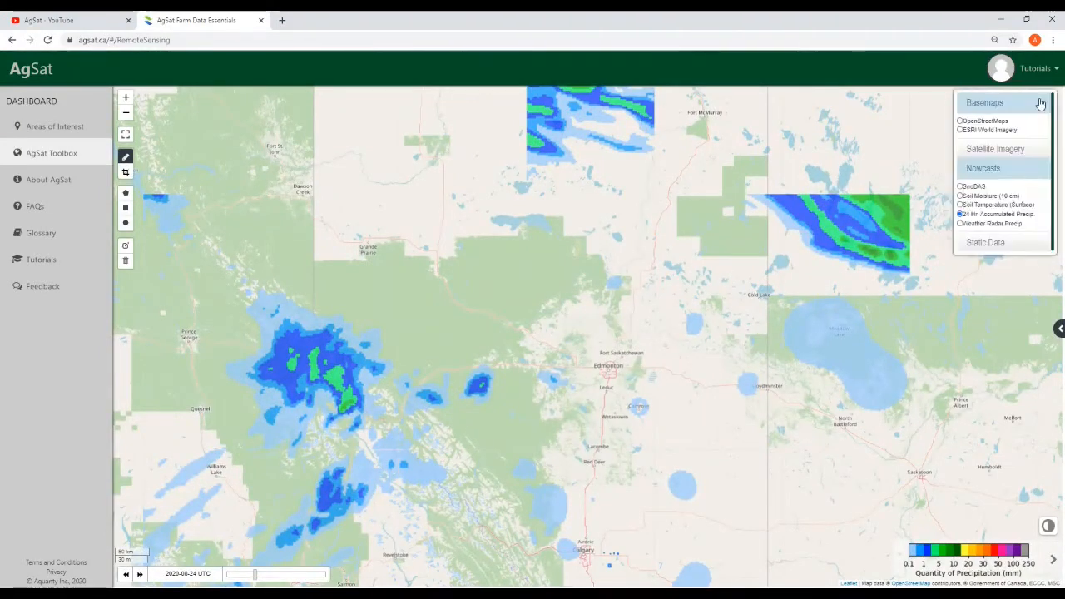
{"action": "left_click", "coordinate": [994, 243]}
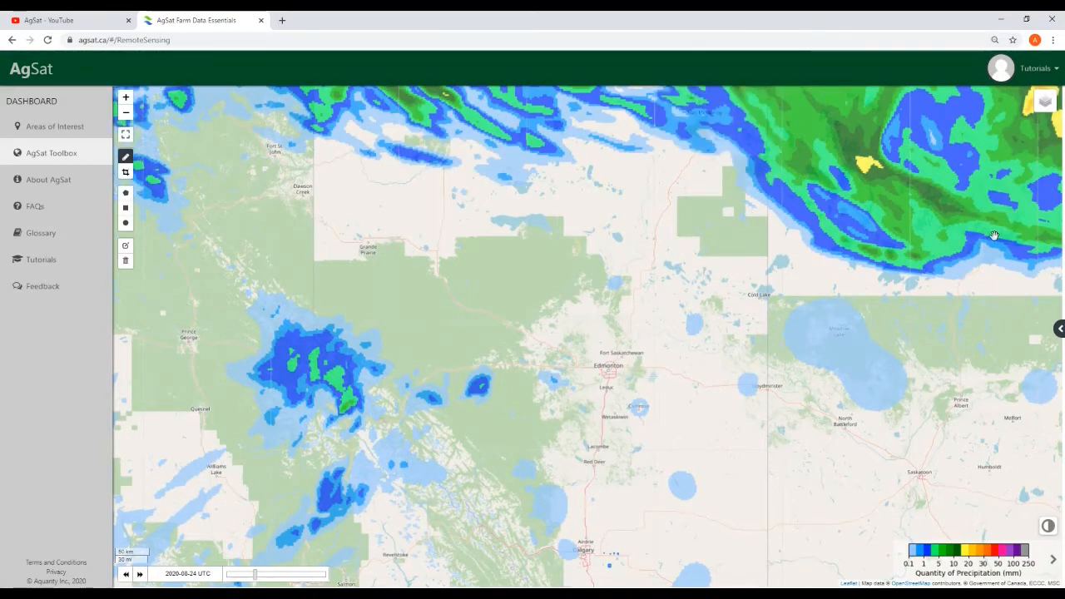
{"action": "mouse_move", "coordinate": [1044, 101]}
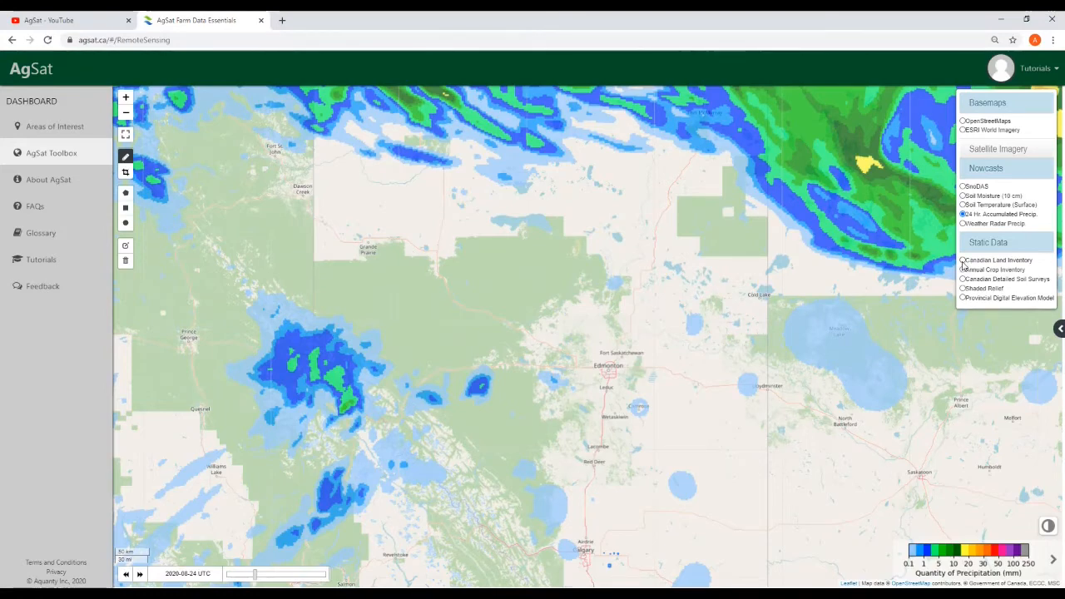
{"action": "left_click", "coordinate": [990, 170]}
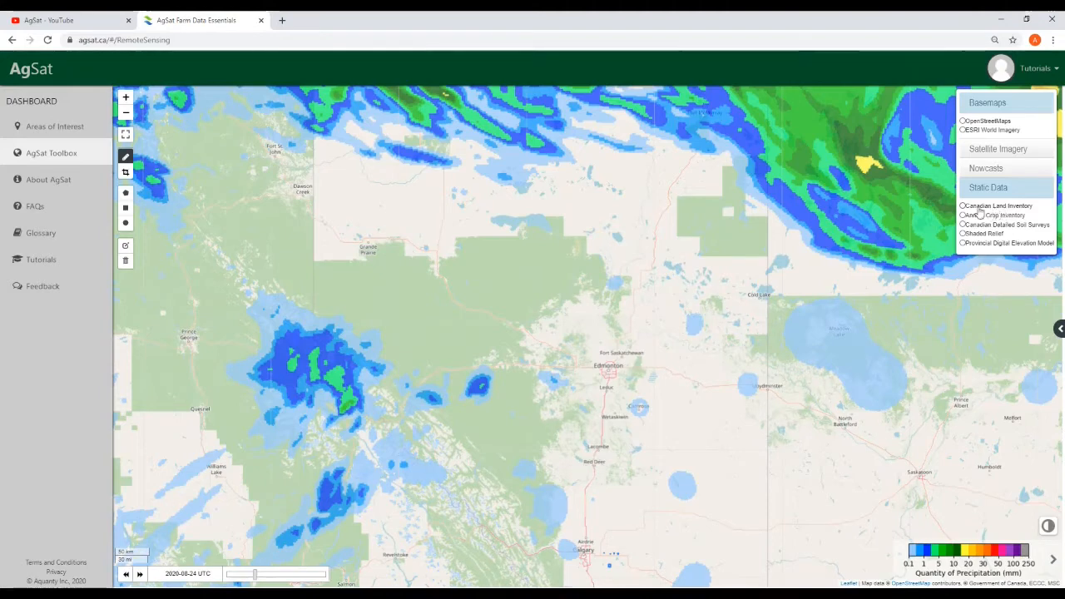
Switch the overlay to the Canadian Land Inventory and centre the map on southern Canada
{"action": "left_click", "coordinate": [963, 207]}
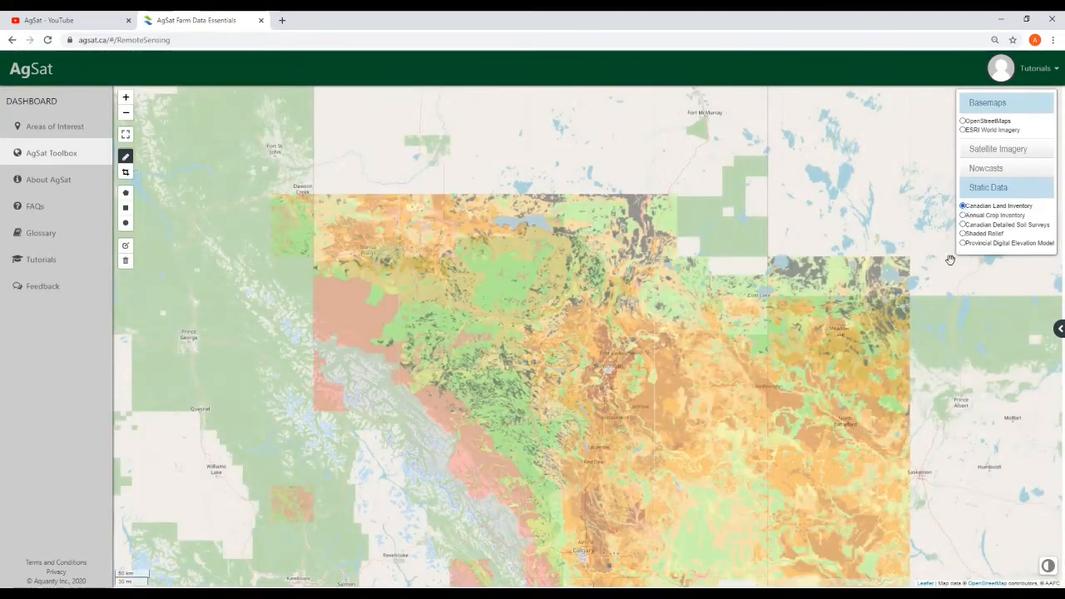
{"action": "mouse_move", "coordinate": [969, 350]}
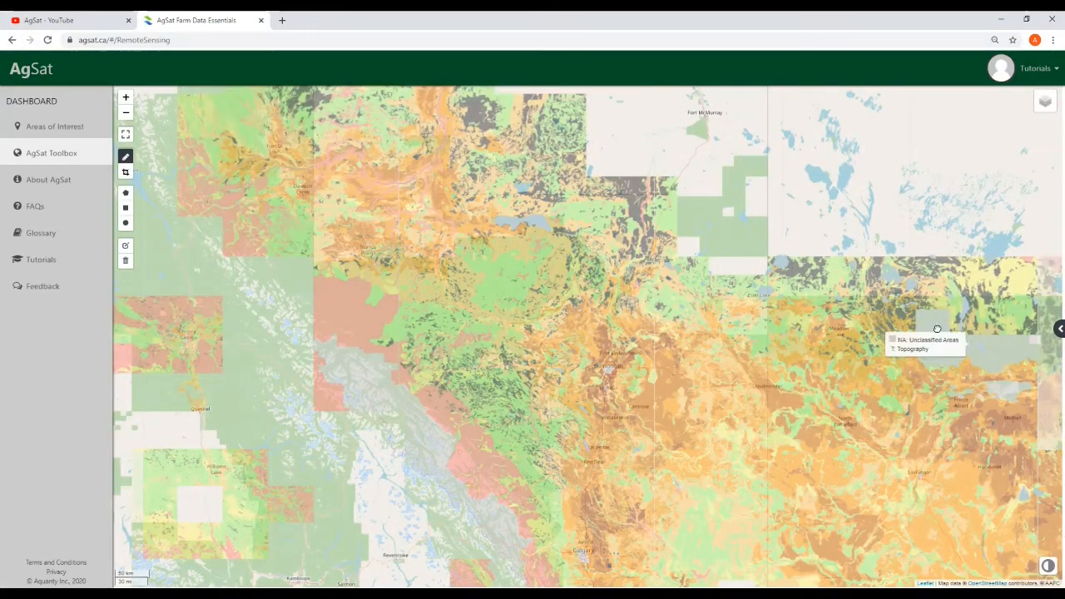
{"action": "left_click_drag", "start_coordinate": [969, 350], "coordinate": [727, 208]}
{"action": "mouse_move", "coordinate": [1039, 572]}
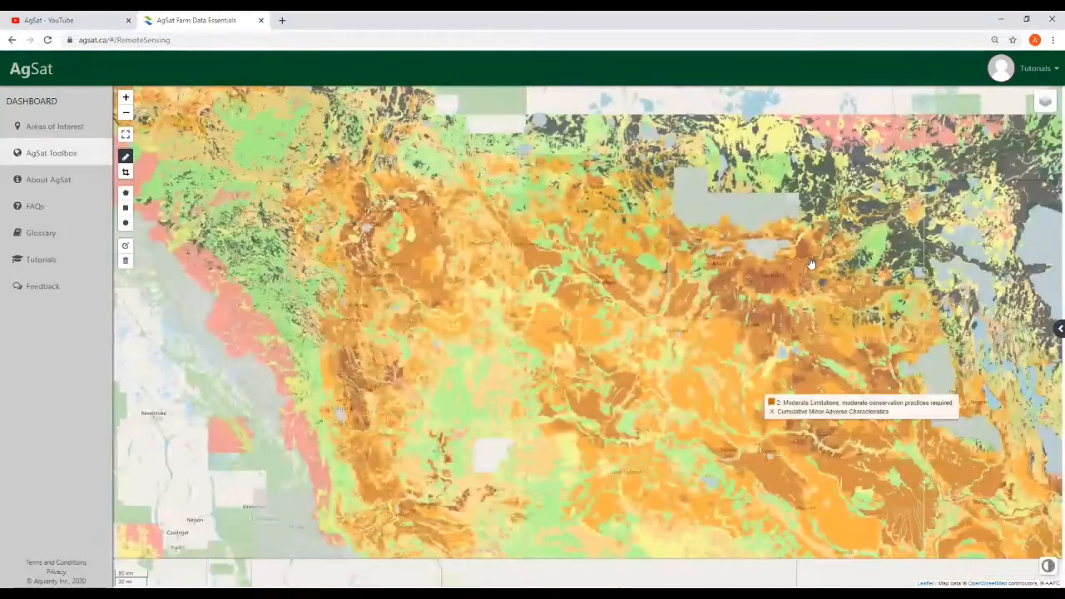
{"action": "scroll", "coordinate": [807, 256], "scroll_direction": "down", "scroll_amount": 1}
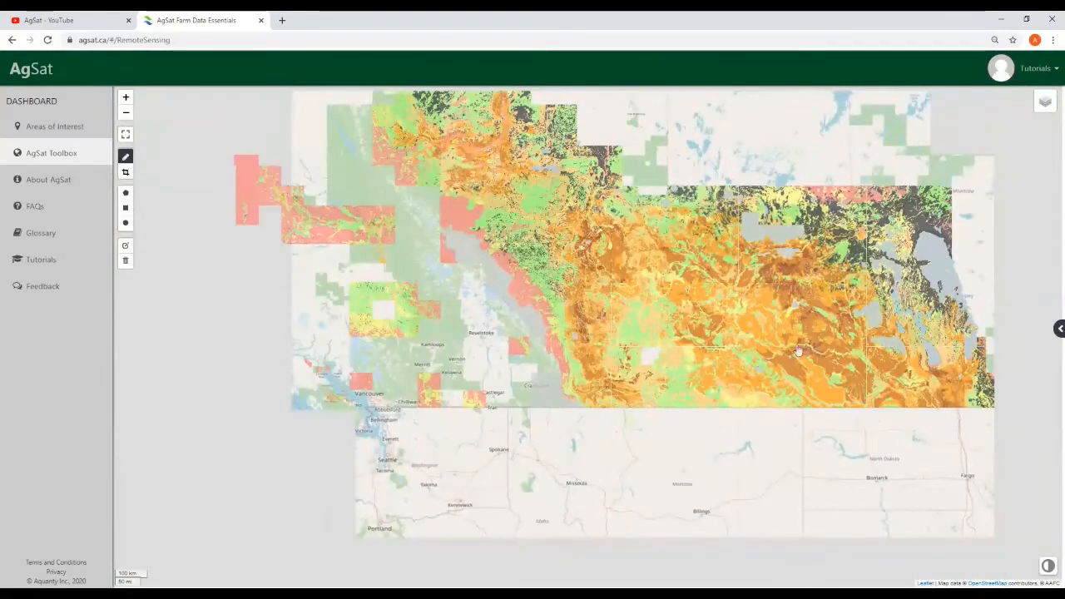
{"action": "scroll", "coordinate": [786, 445], "scroll_direction": "down", "scroll_amount": 3}
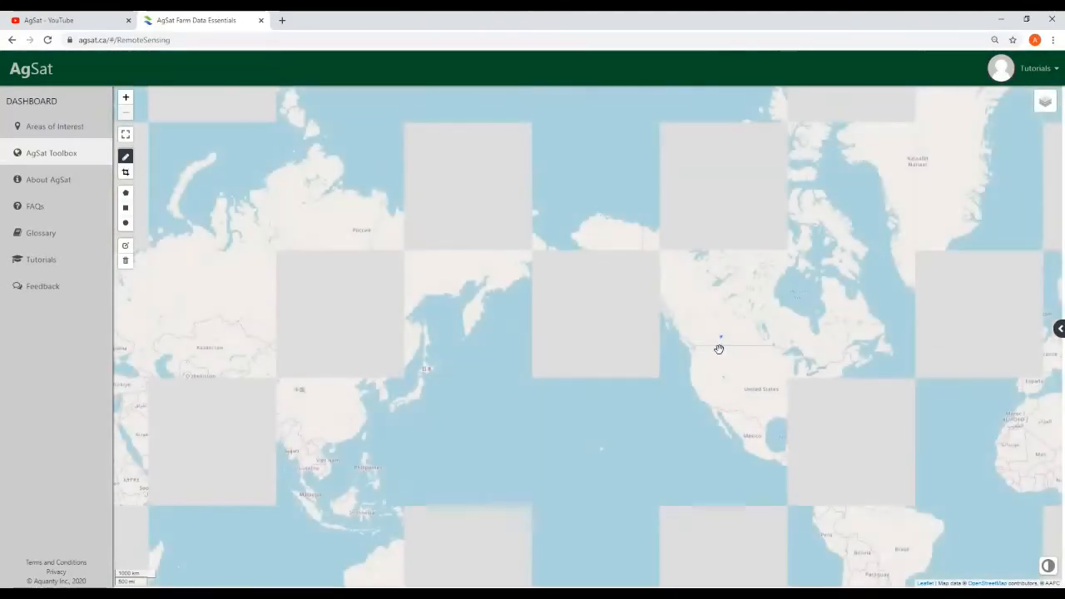
{"action": "scroll", "coordinate": [721, 349], "scroll_direction": "up", "scroll_amount": 2}
{"action": "left_click_drag", "start_coordinate": [696, 394], "coordinate": [364, 395]}
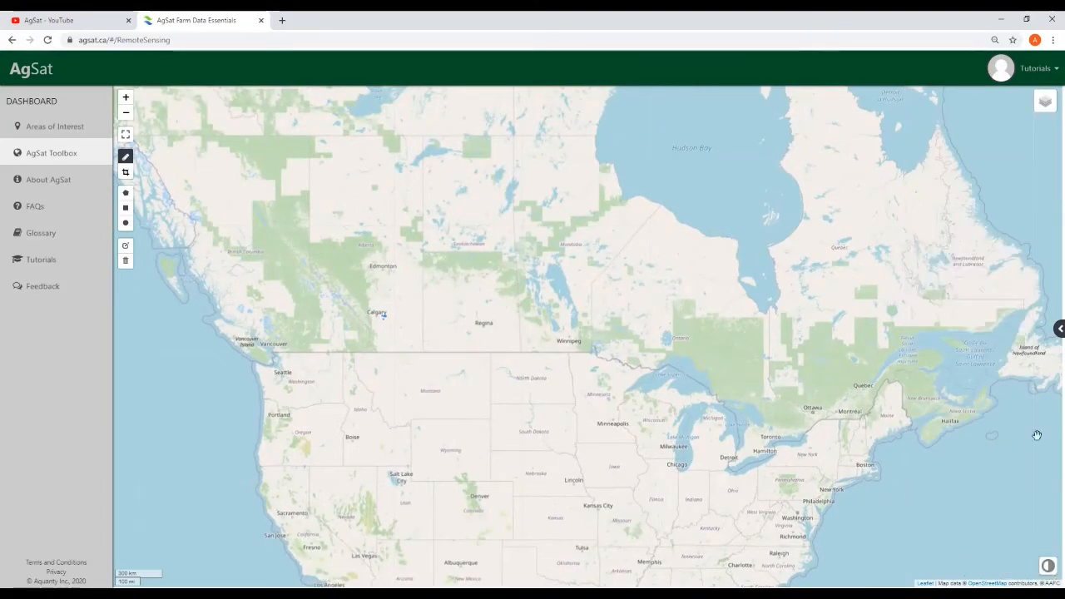
{"action": "mouse_move", "coordinate": [1043, 103]}
{"action": "left_click", "coordinate": [1021, 204]}
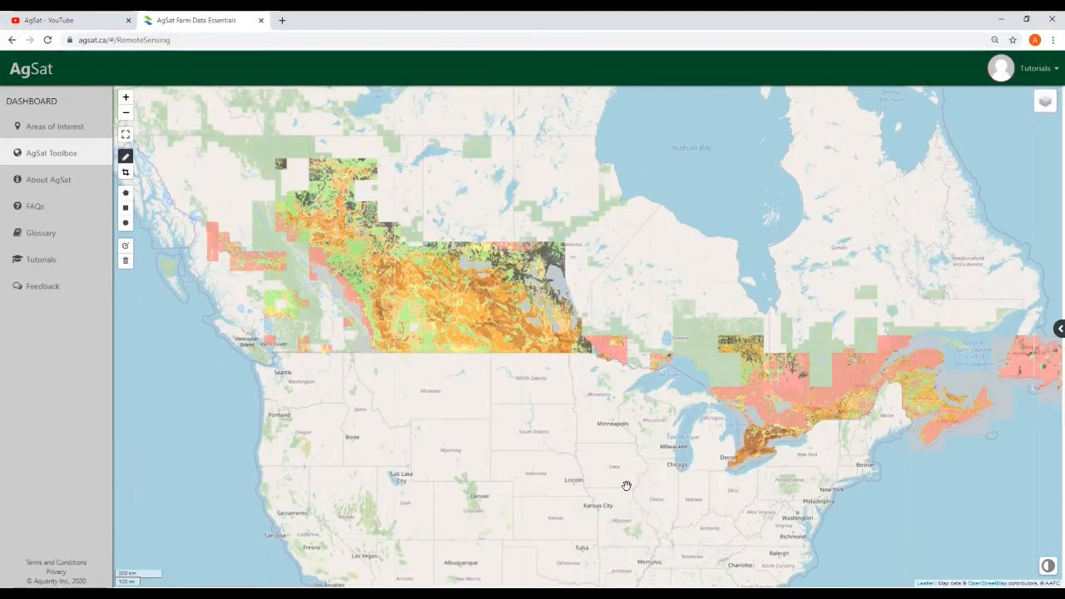
Zoom into southern Alberta and inspect land capability classes near Calgary
{"action": "left_click_drag", "start_coordinate": [609, 483], "coordinate": [634, 500]}
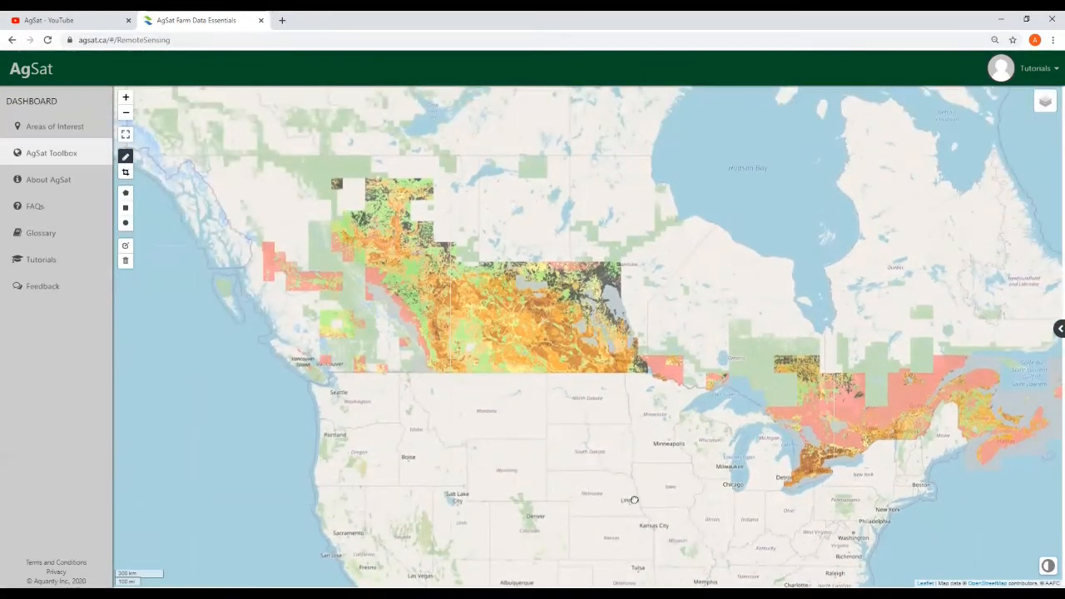
{"action": "scroll", "coordinate": [413, 412], "scroll_direction": "up", "scroll_amount": 2}
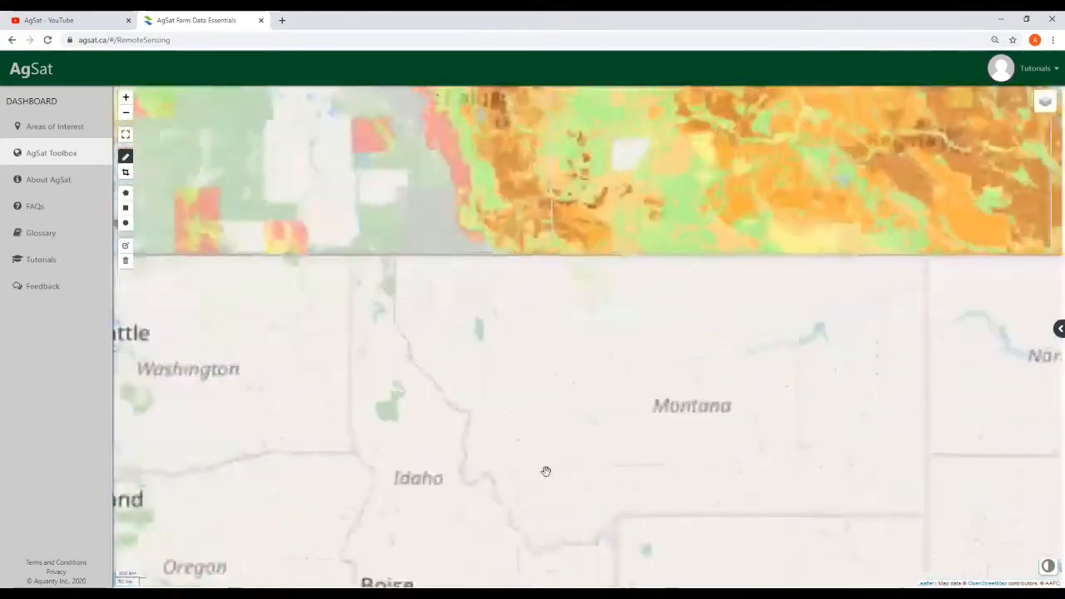
{"action": "left_click_drag", "start_coordinate": [524, 287], "coordinate": [597, 540]}
{"action": "left_click_drag", "start_coordinate": [424, 315], "coordinate": [435, 381]}
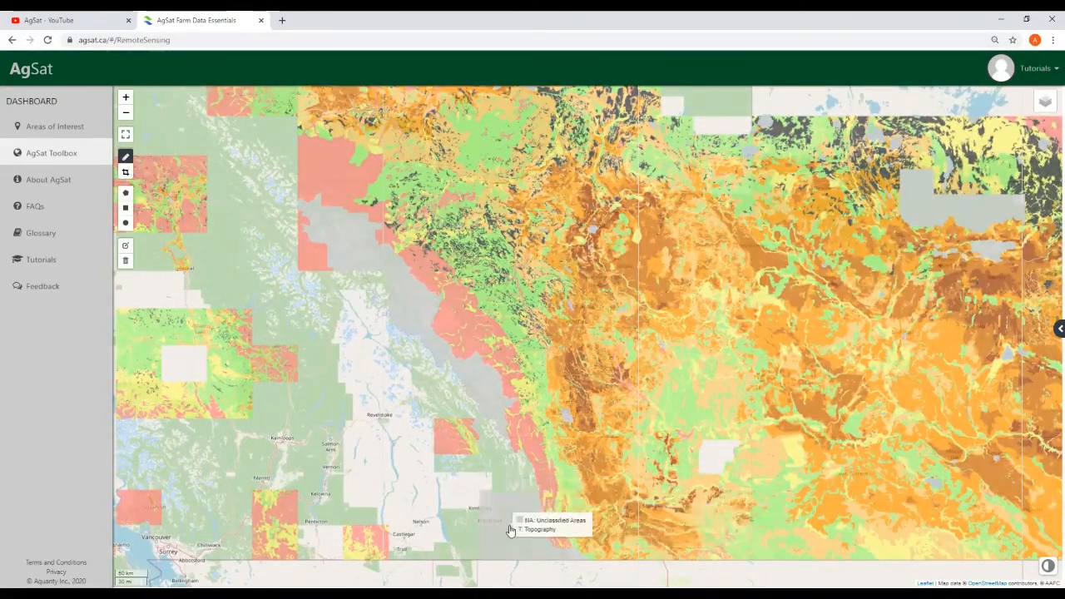
{"action": "left_click_drag", "start_coordinate": [463, 503], "coordinate": [460, 513]}
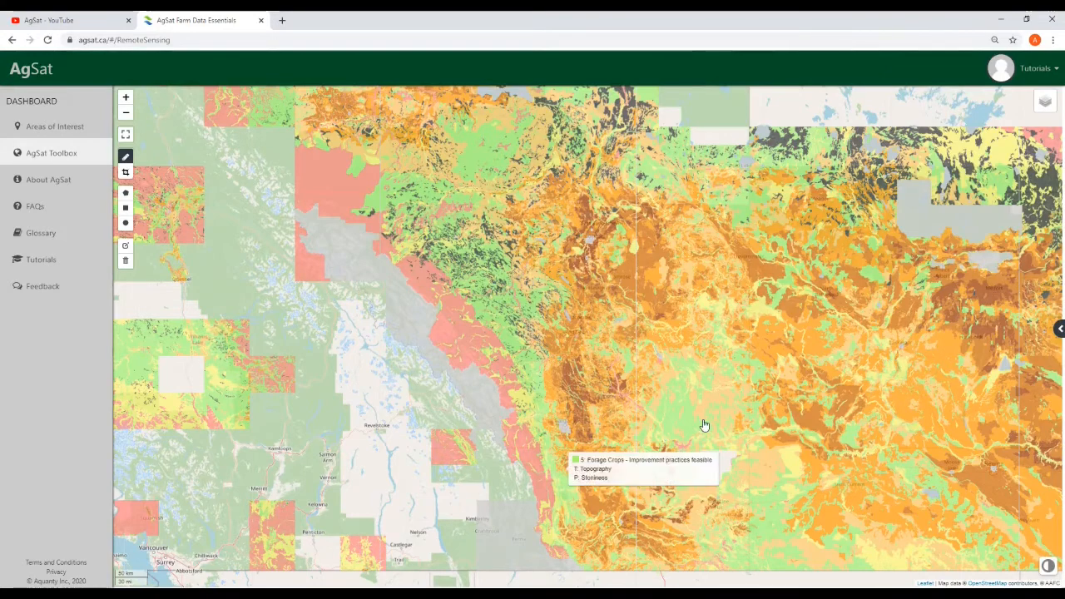
{"action": "scroll", "coordinate": [702, 407], "scroll_direction": "up", "scroll_amount": 2}
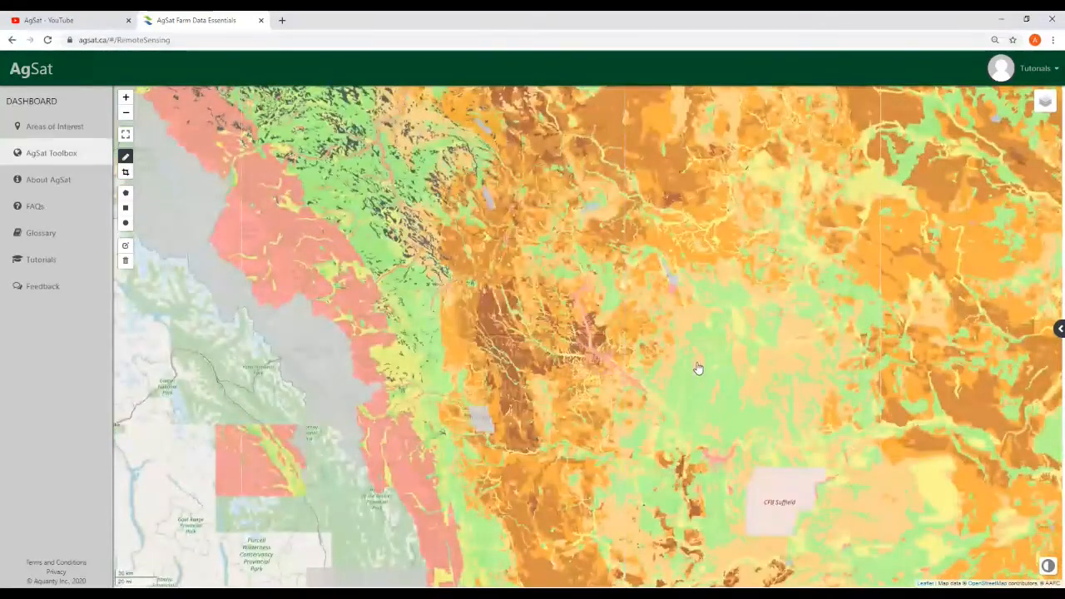
{"action": "mouse_move", "coordinate": [693, 454]}
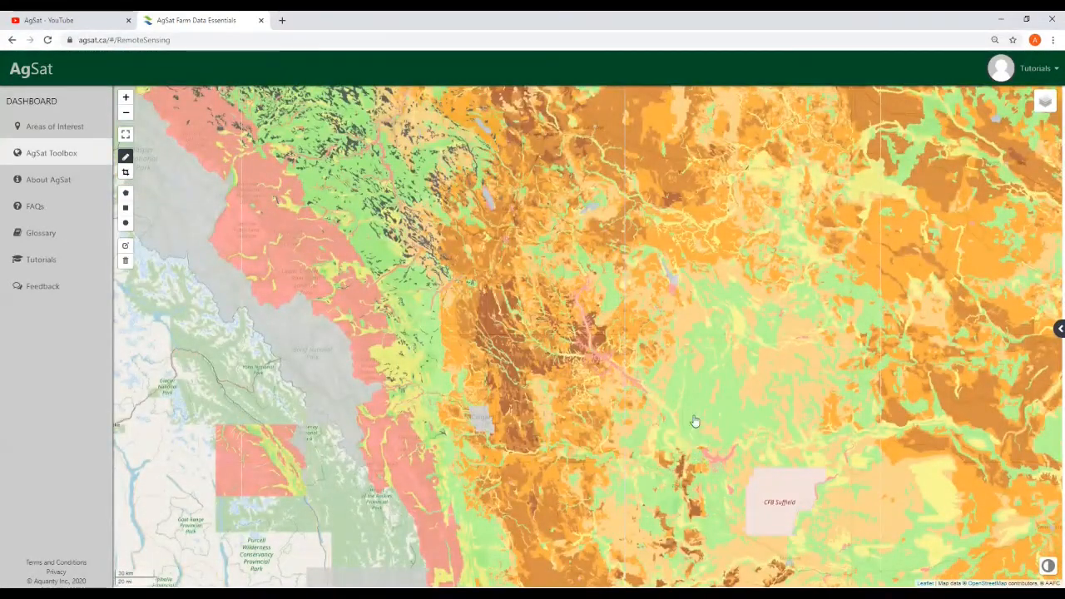
{"action": "mouse_move", "coordinate": [693, 416]}
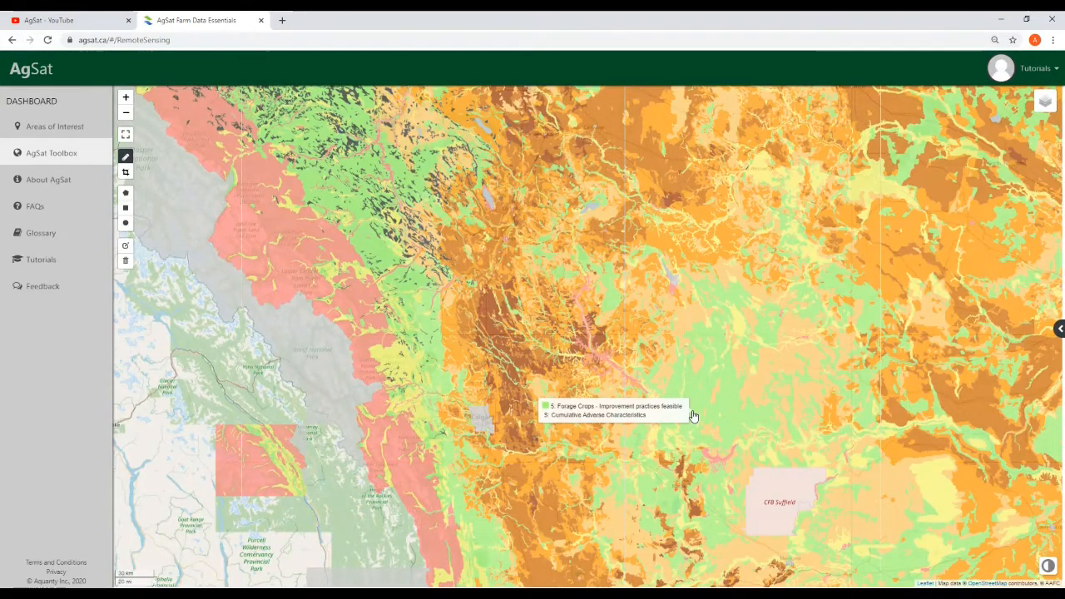
{"action": "scroll", "coordinate": [690, 399], "scroll_direction": "up", "scroll_amount": 1}
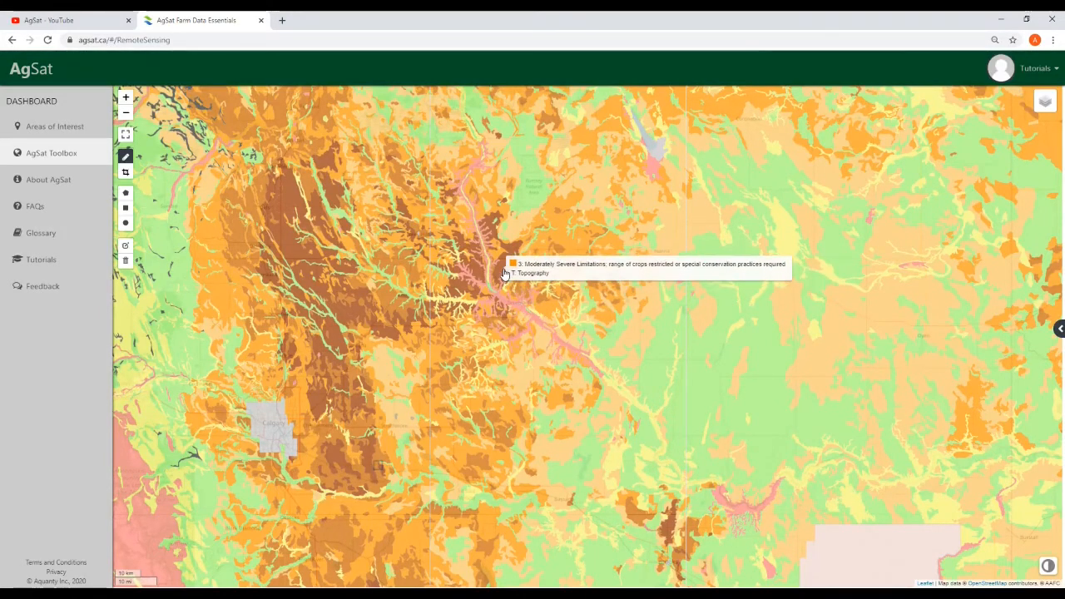
{"action": "mouse_move", "coordinate": [1040, 104]}
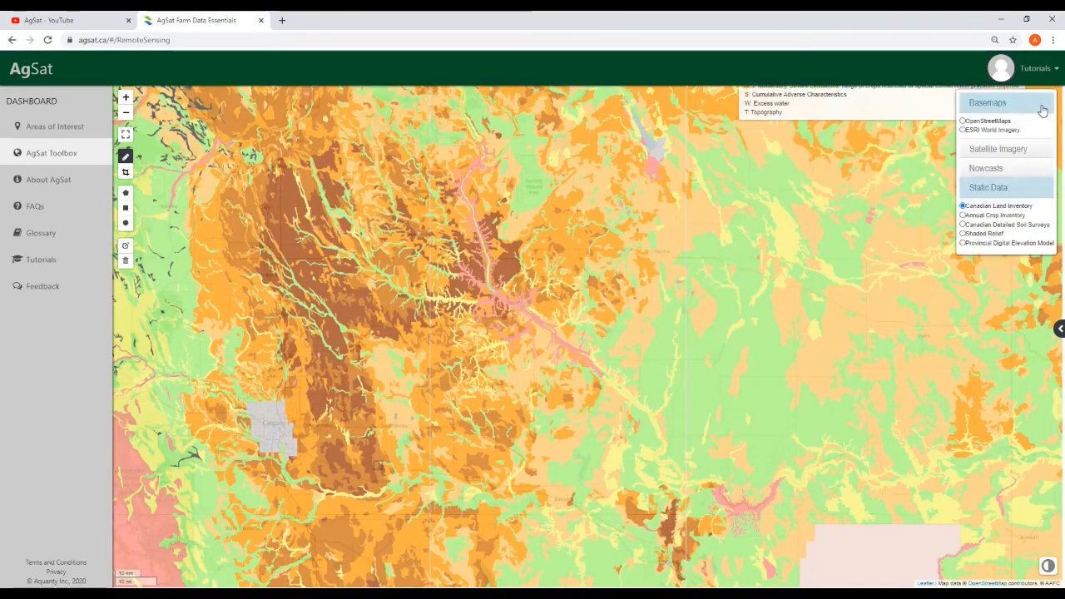
Switch the overlay to the Annual Crop Inventory and frame the Prairies
{"action": "left_click", "coordinate": [963, 215]}
{"action": "scroll", "coordinate": [823, 466], "scroll_direction": "down", "scroll_amount": 5}
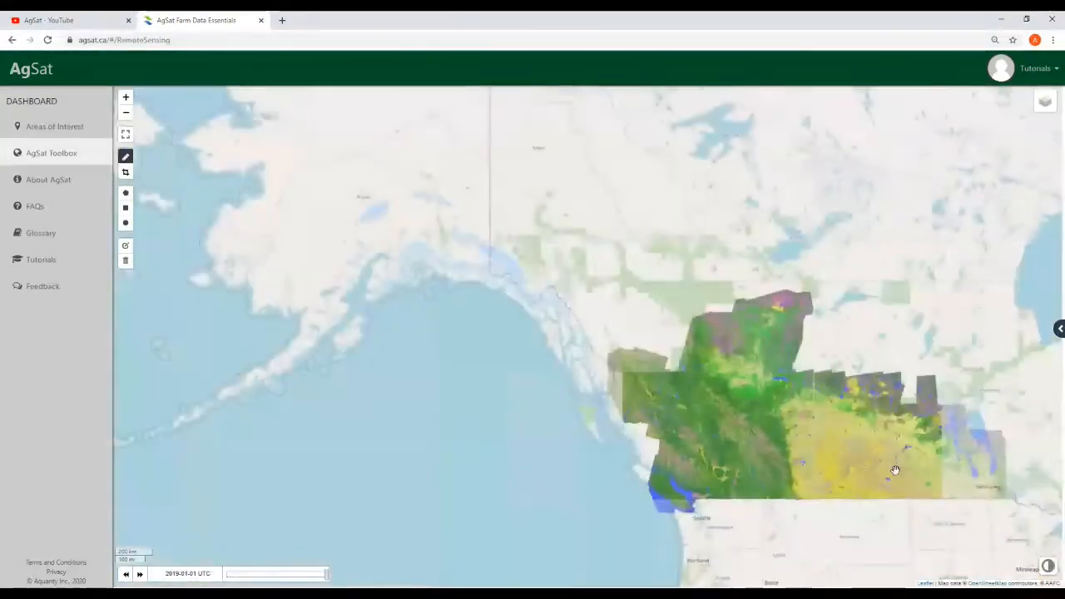
{"action": "left_click_drag", "start_coordinate": [895, 470], "coordinate": [456, 373]}
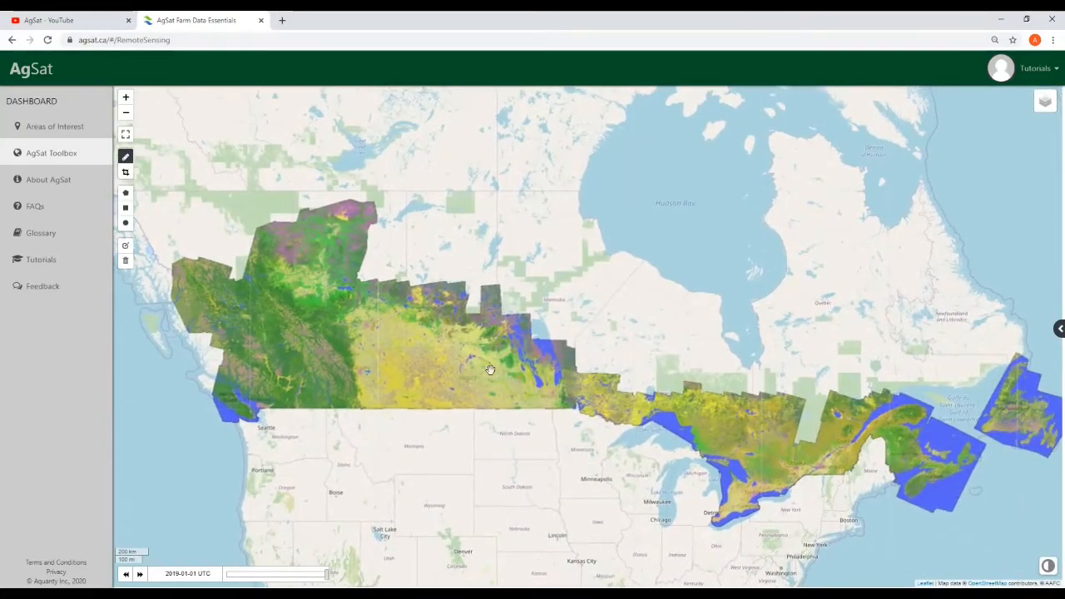
{"action": "left_click_drag", "start_coordinate": [683, 367], "coordinate": [648, 360]}
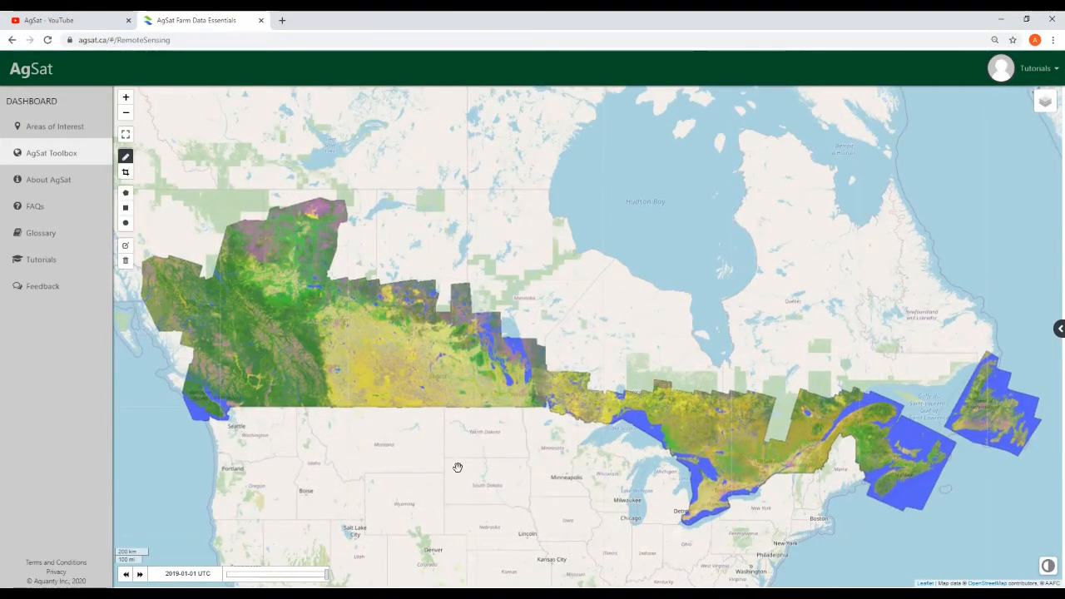
{"action": "left_click_drag", "start_coordinate": [446, 453], "coordinate": [450, 460]}
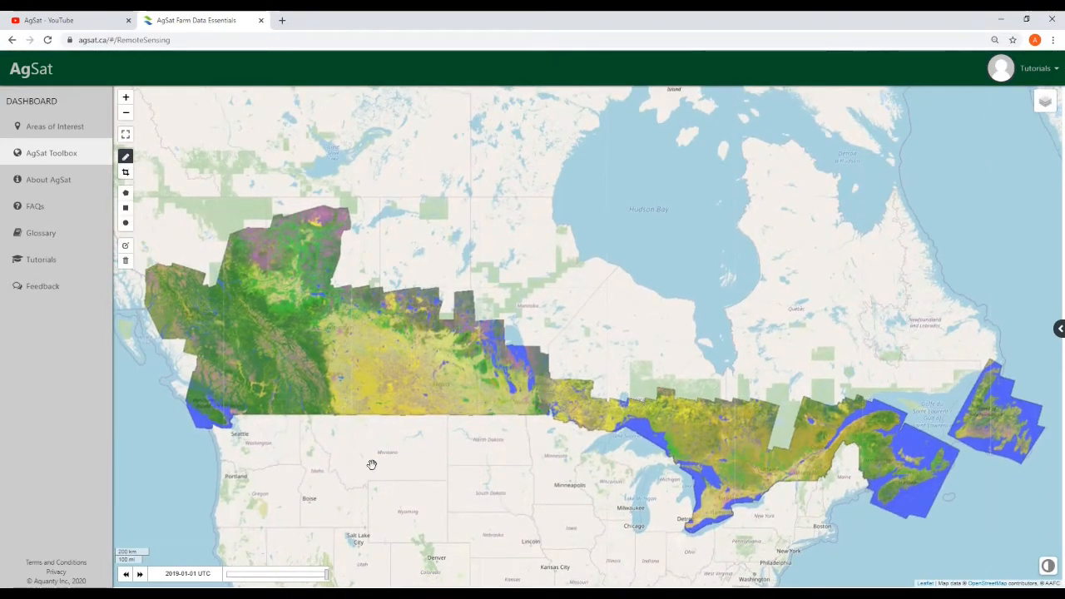
{"action": "left_click_drag", "start_coordinate": [378, 455], "coordinate": [388, 456]}
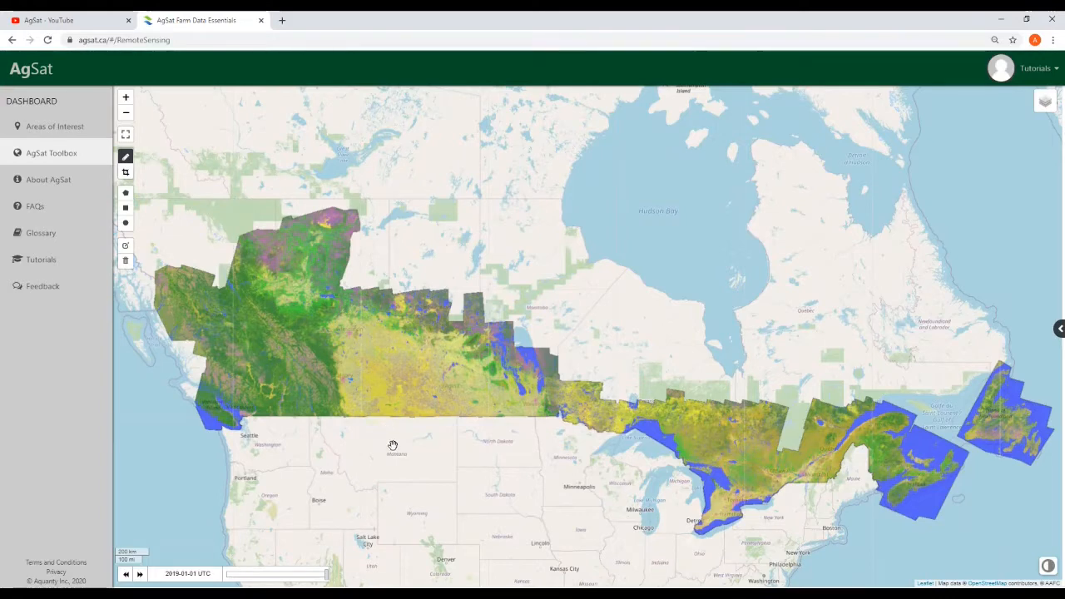
Zoom into the Alberta cropland and move the crop map back to 2009-01-01
{"action": "scroll", "coordinate": [416, 473], "scroll_direction": "up", "scroll_amount": 3}
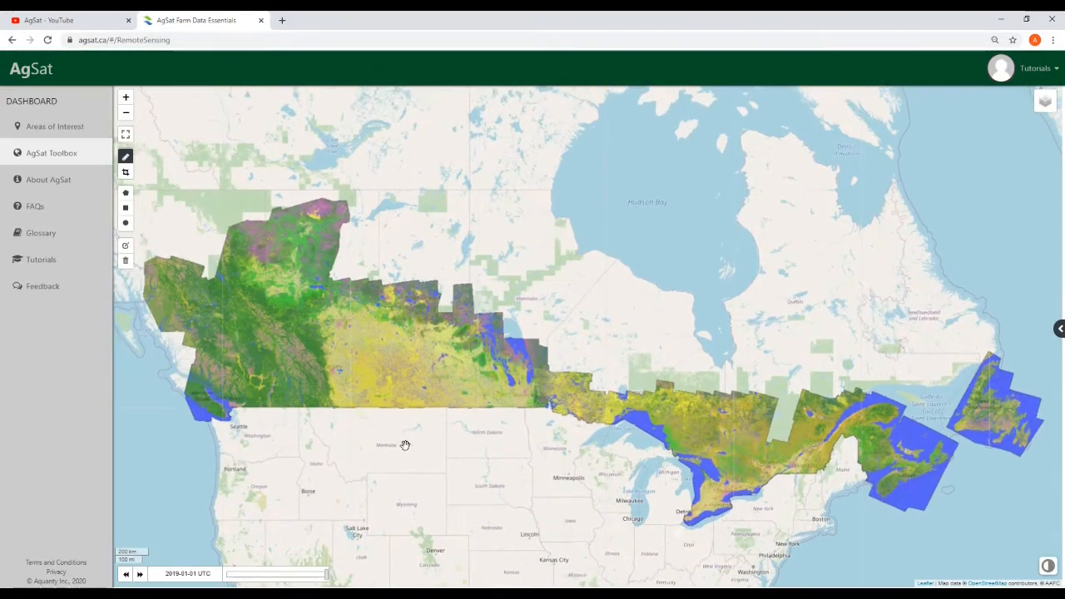
{"action": "scroll", "coordinate": [369, 445], "scroll_direction": "down", "scroll_amount": 3}
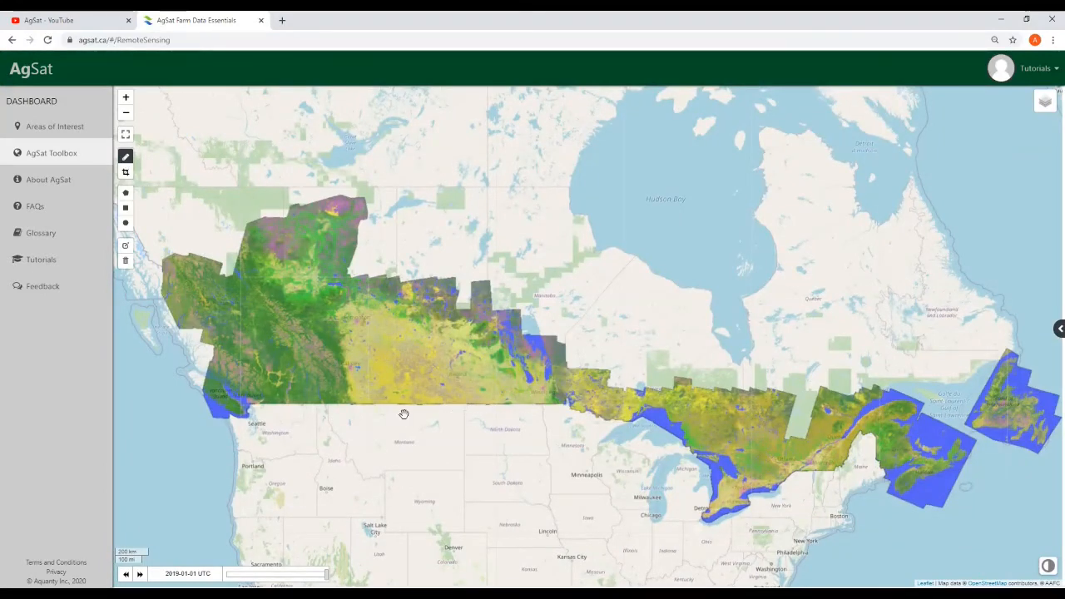
{"action": "scroll", "coordinate": [403, 413], "scroll_direction": "up", "scroll_amount": 5}
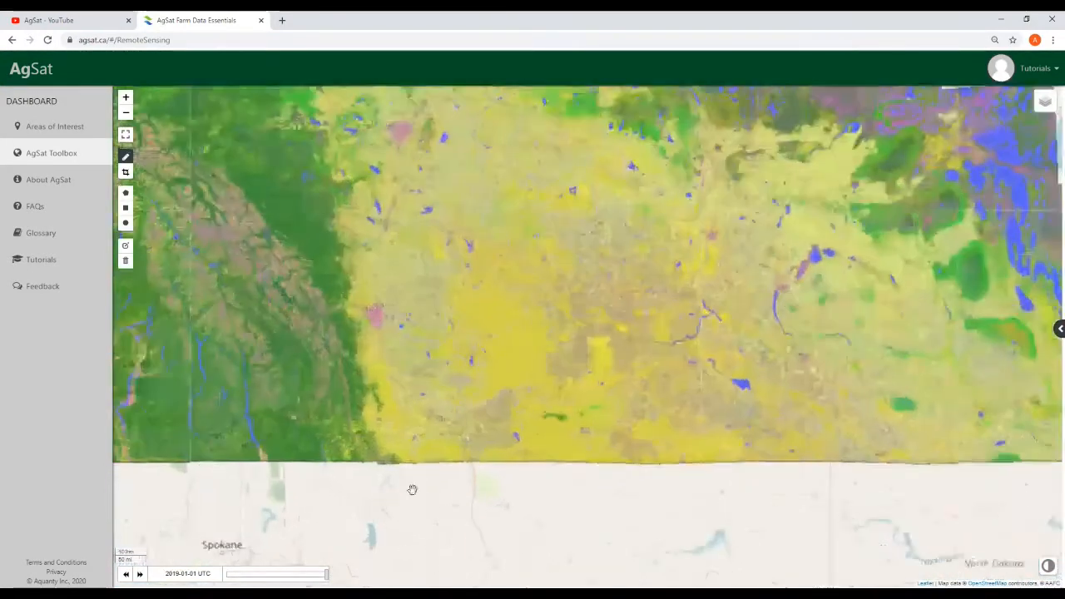
{"action": "left_click_drag", "start_coordinate": [412, 489], "coordinate": [427, 573]}
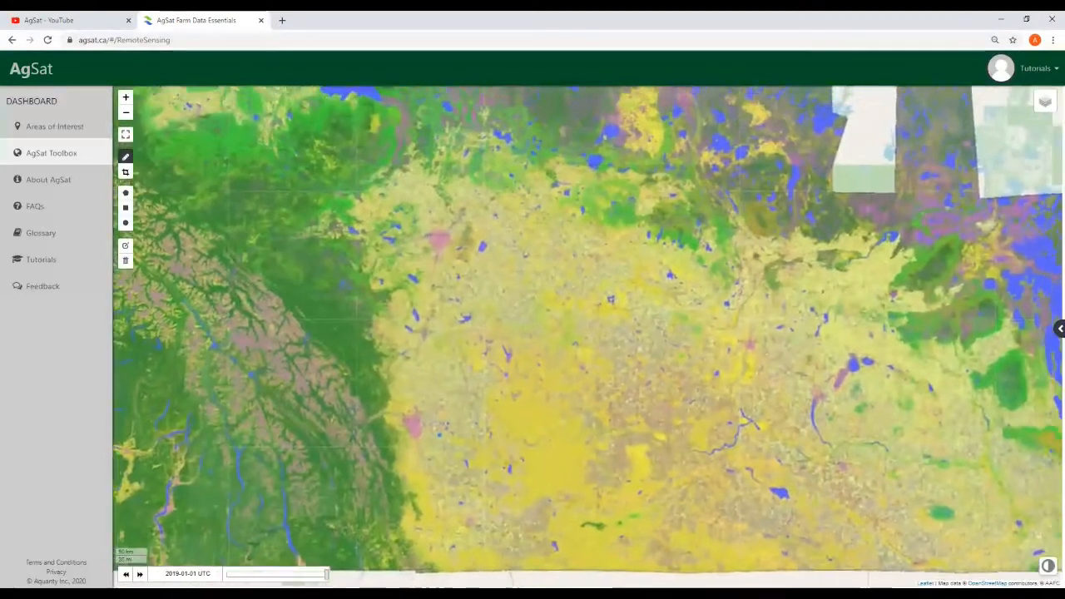
{"action": "scroll", "coordinate": [454, 497], "scroll_direction": "up", "scroll_amount": 1}
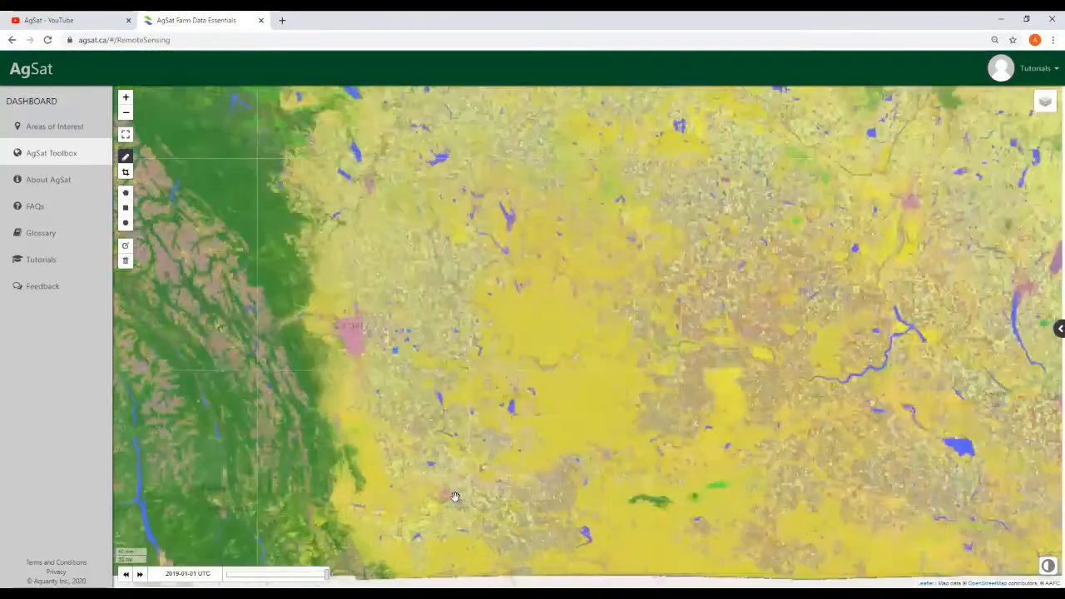
{"action": "left_click_drag", "start_coordinate": [501, 309], "coordinate": [571, 374]}
{"action": "left_click_drag", "start_coordinate": [487, 440], "coordinate": [492, 402]}
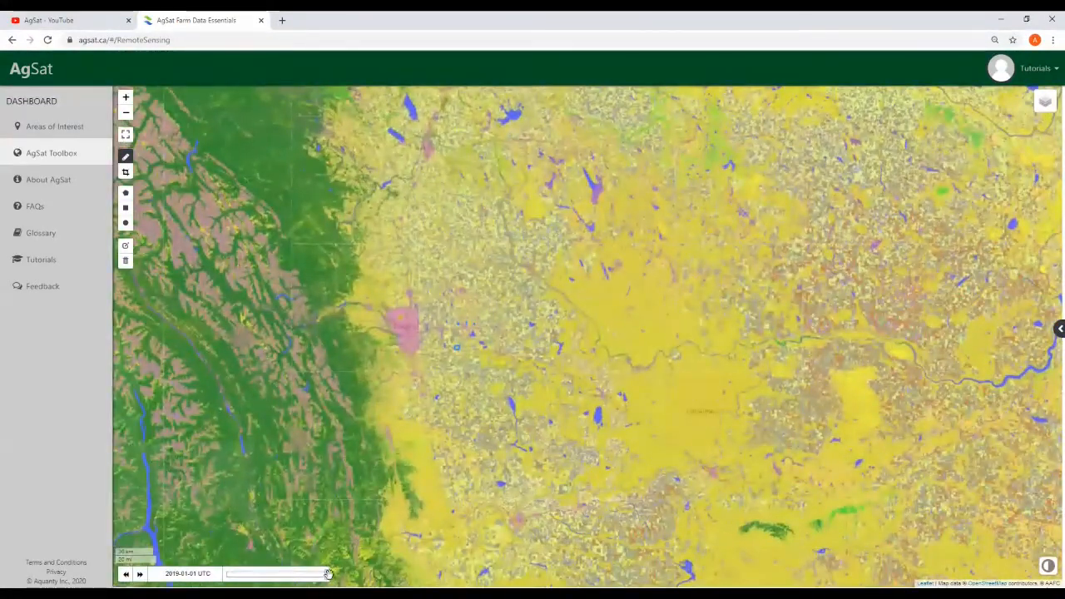
{"action": "left_click_drag", "start_coordinate": [328, 574], "coordinate": [270, 578]}
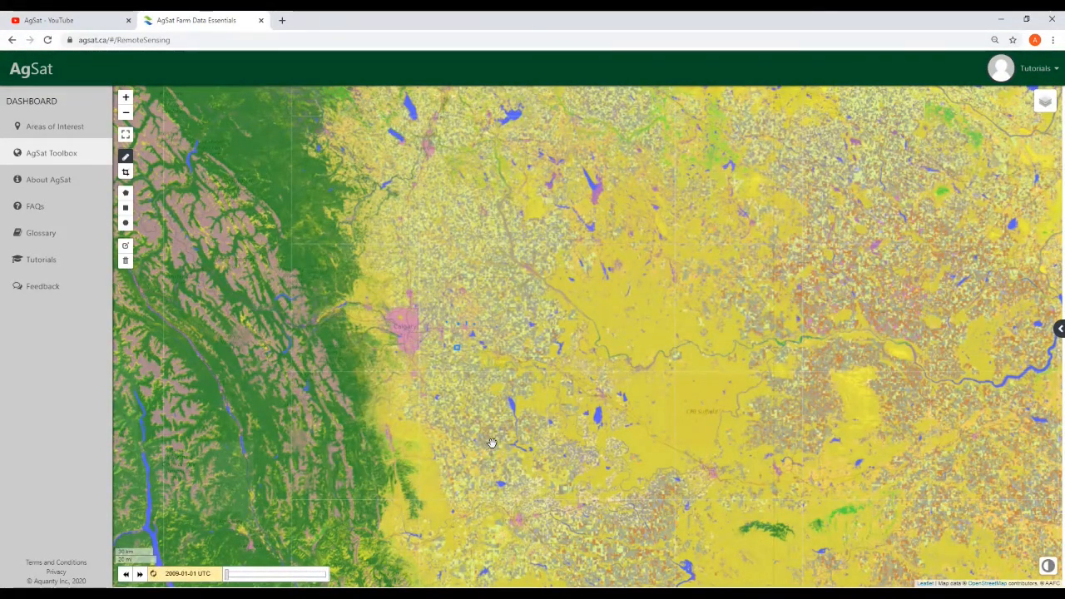
Recentre the crop mosaic and advance the imagery date to 2019-01-01 UTC
{"action": "scroll", "coordinate": [607, 385], "scroll_direction": "down", "scroll_amount": 2}
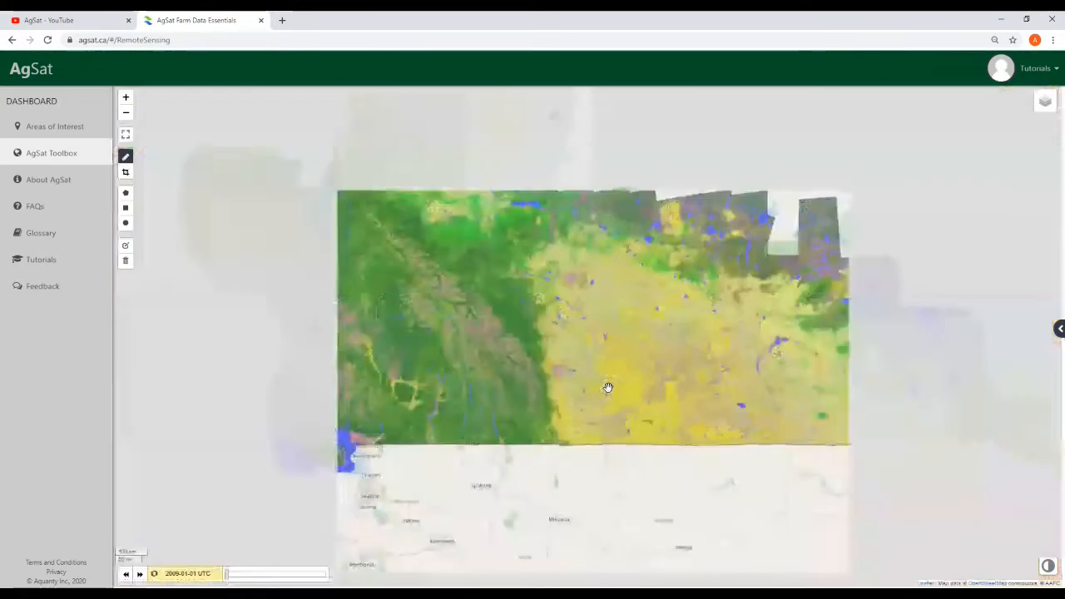
{"action": "left_click_drag", "start_coordinate": [565, 510], "coordinate": [537, 515]}
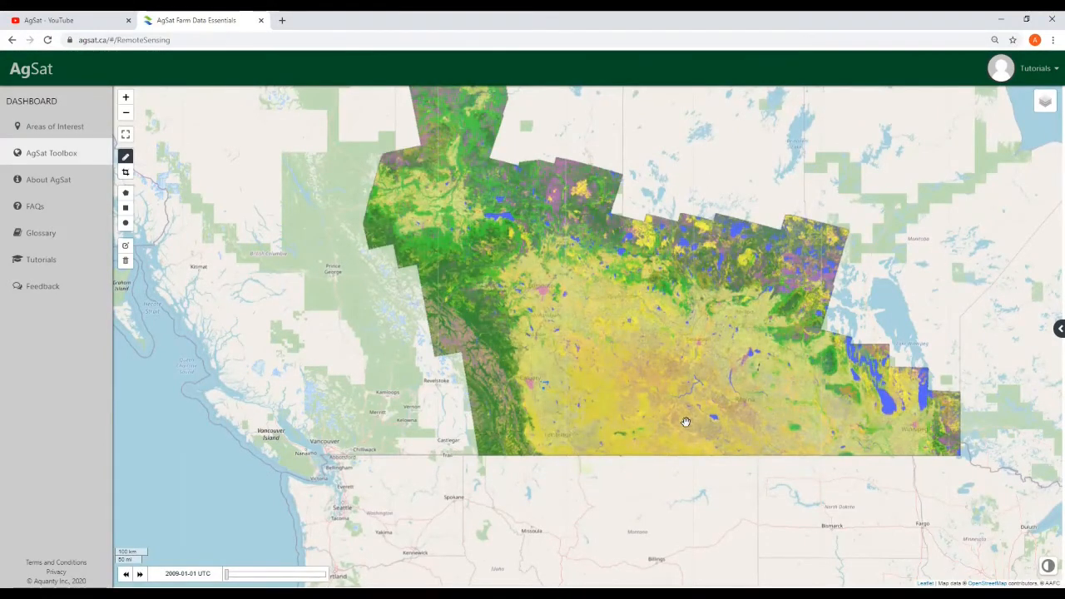
{"action": "left_click_drag", "start_coordinate": [952, 335], "coordinate": [868, 330]}
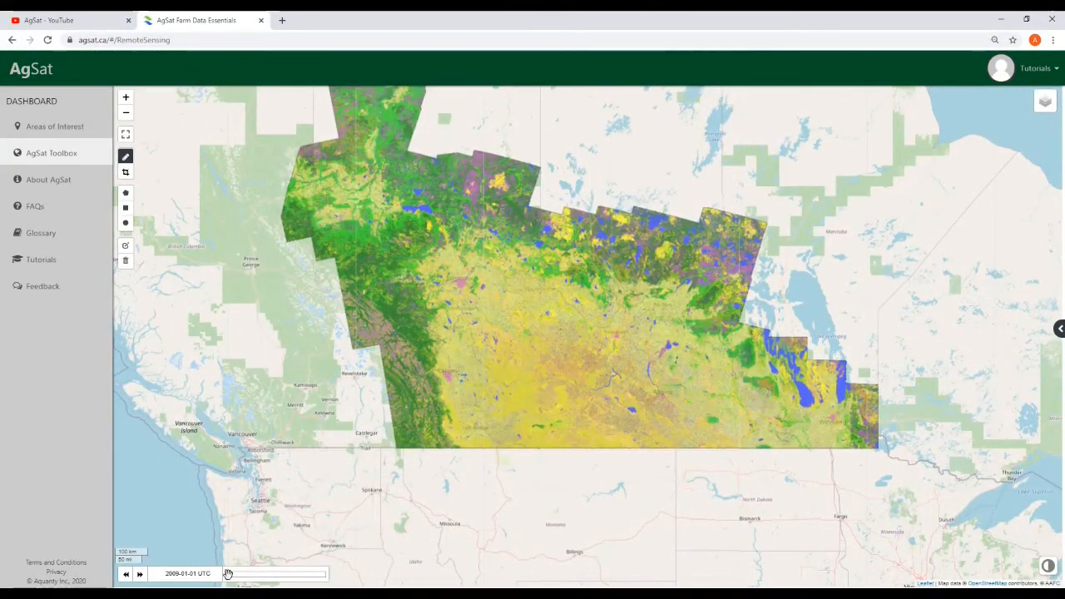
{"action": "left_click_drag", "start_coordinate": [309, 576], "coordinate": [328, 577]}
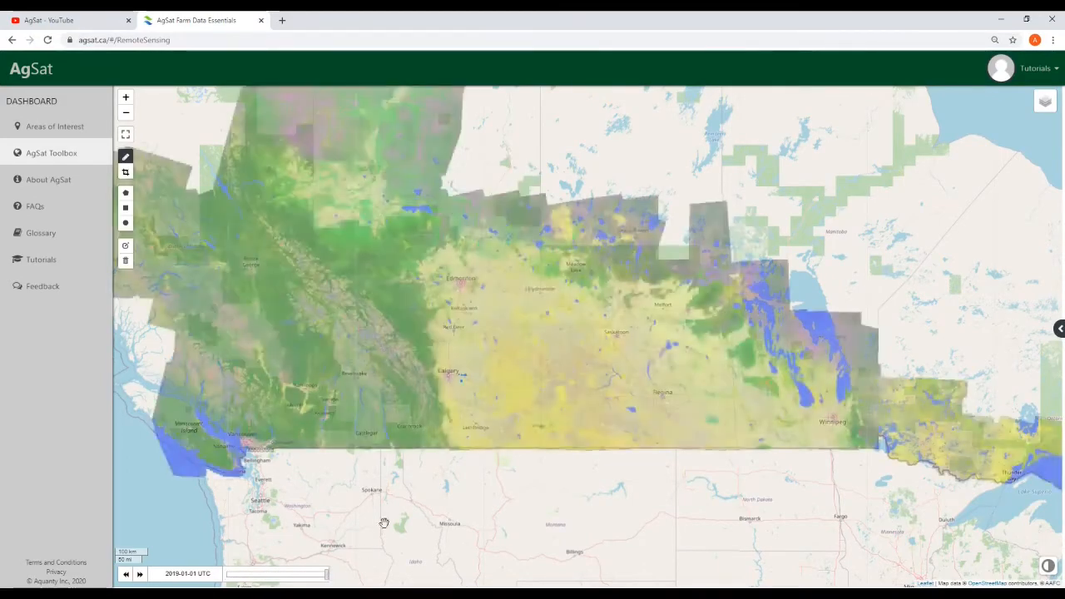
Zoom in closely on the southern Alberta farm fields
{"action": "scroll", "coordinate": [440, 453], "scroll_direction": "up", "scroll_amount": 1}
{"action": "scroll", "coordinate": [478, 491], "scroll_direction": "up", "scroll_amount": 2}
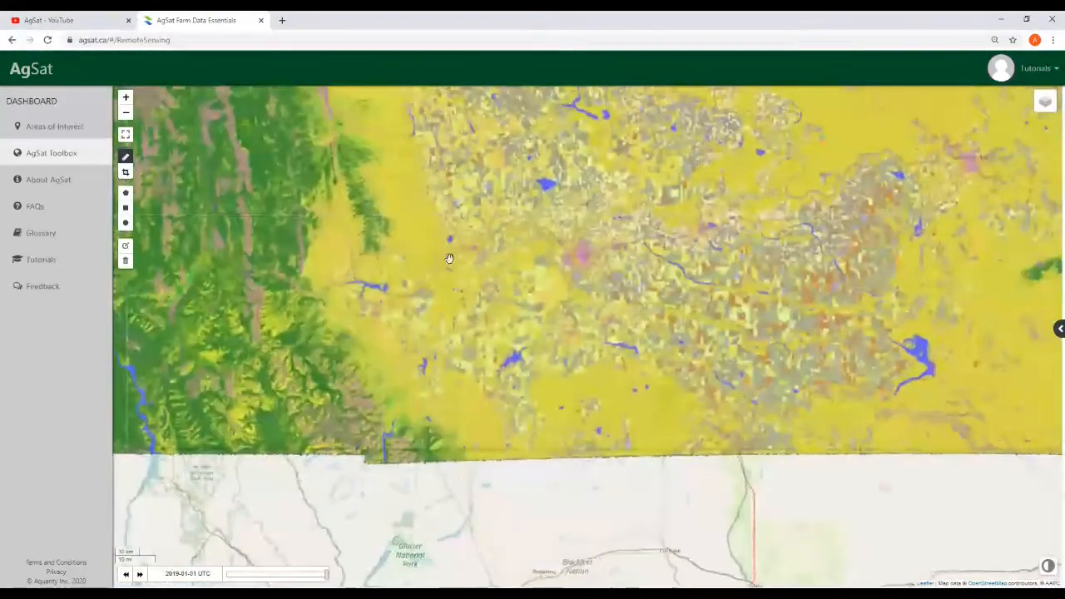
{"action": "left_click_drag", "start_coordinate": [660, 400], "coordinate": [638, 535]}
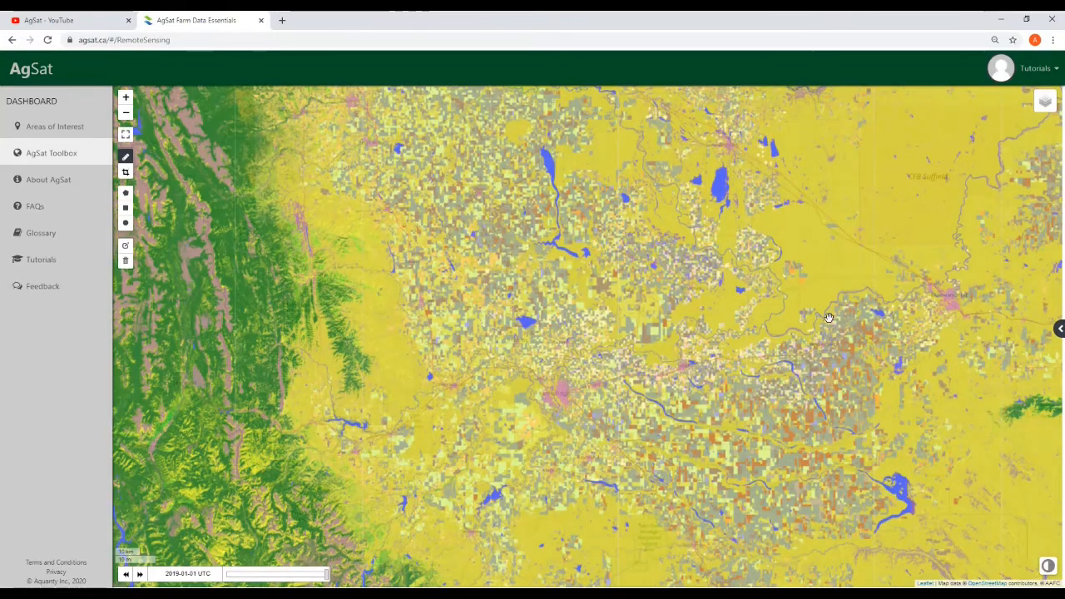
{"action": "scroll", "coordinate": [770, 380], "scroll_direction": "up", "scroll_amount": 3}
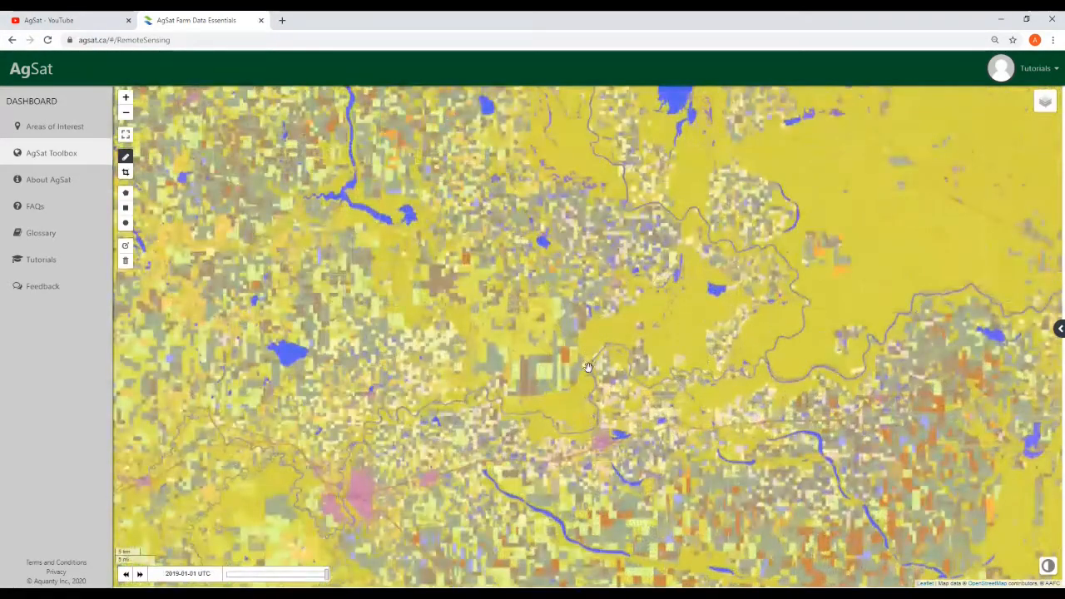
{"action": "left_click_drag", "start_coordinate": [587, 367], "coordinate": [590, 417]}
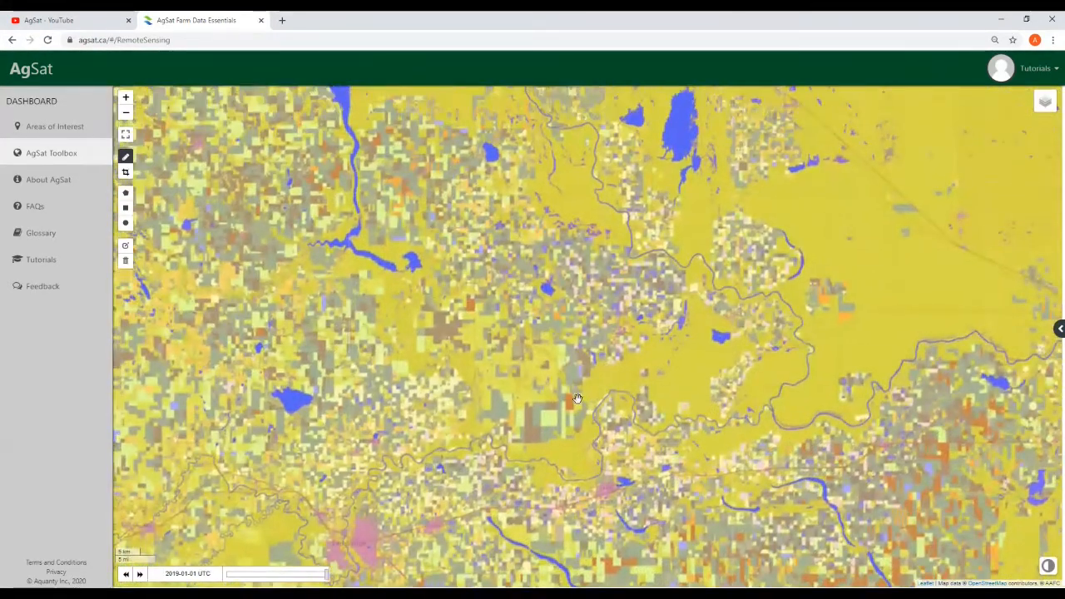
{"action": "scroll", "coordinate": [577, 399], "scroll_direction": "up", "scroll_amount": 2}
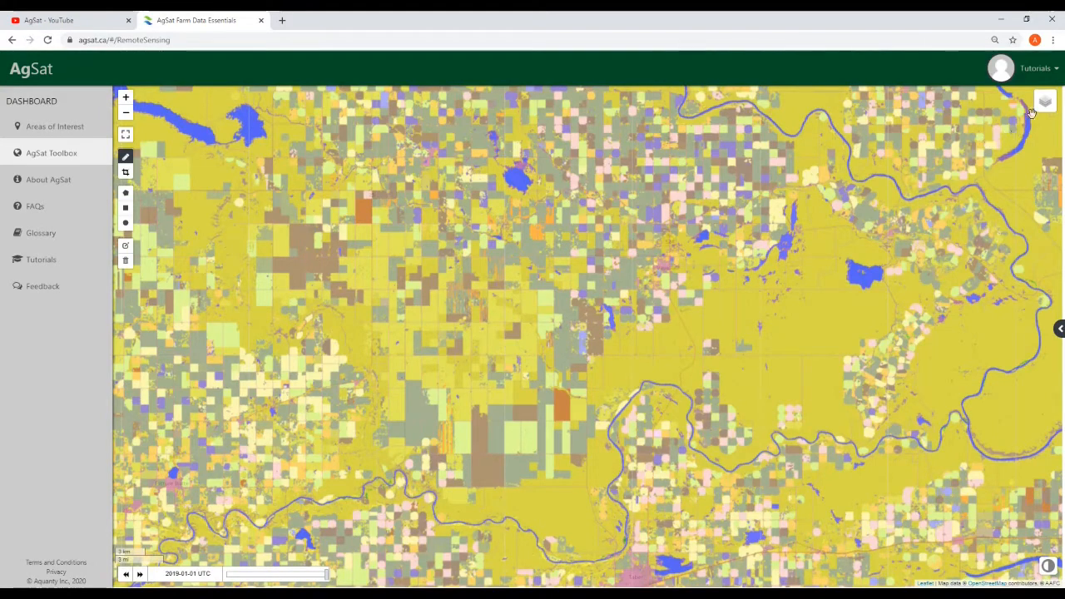
{"action": "mouse_move", "coordinate": [1040, 110]}
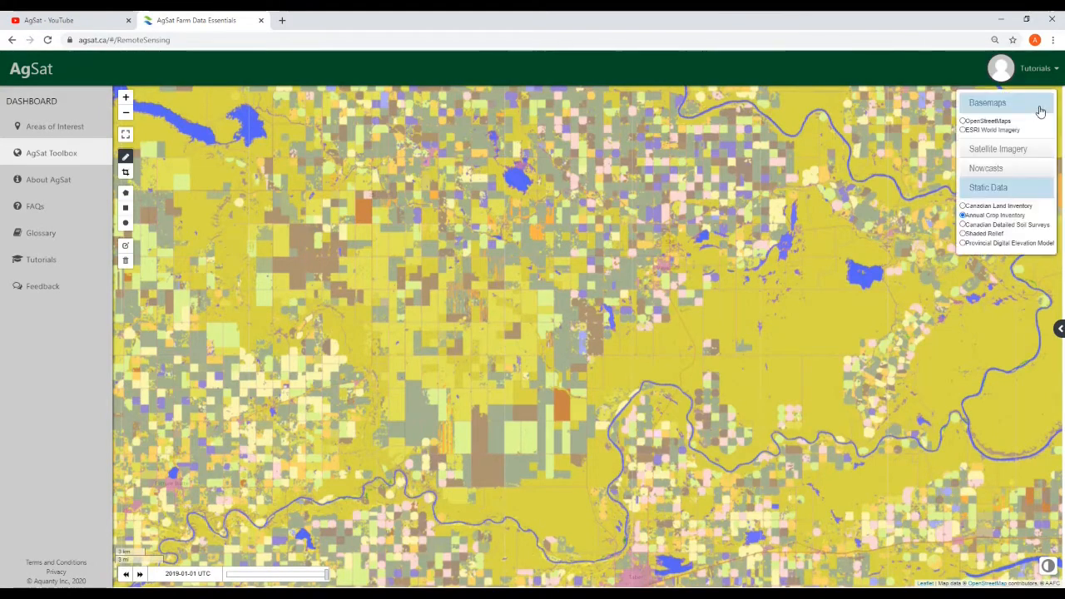
Switch to Canadian Detailed Soil Surveys and inspect soil polygons such as Maleb and Cranford
{"action": "left_click", "coordinate": [962, 225]}
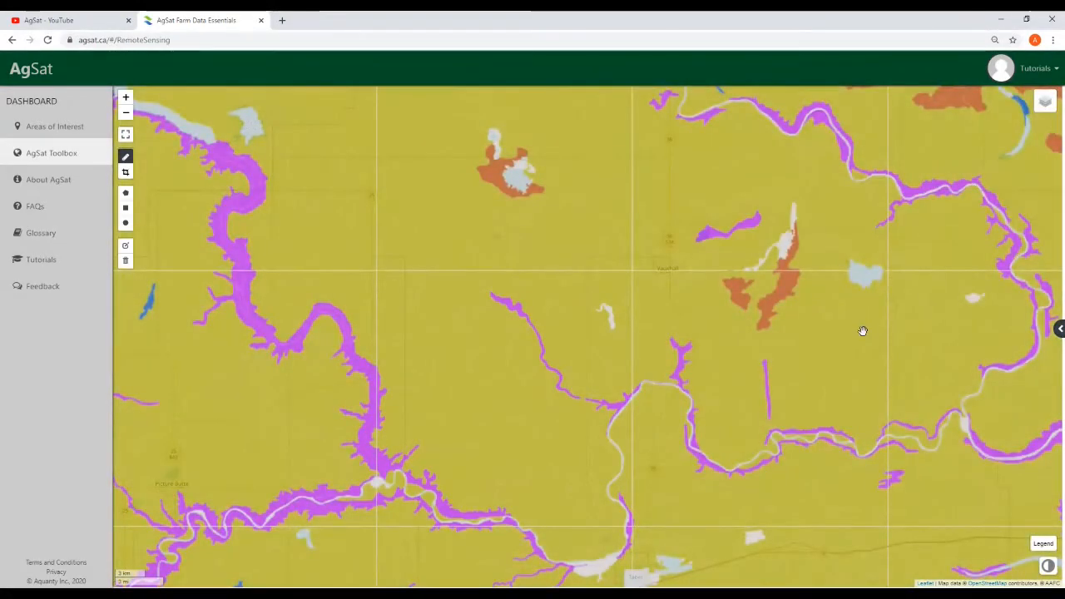
{"action": "scroll", "coordinate": [863, 331], "scroll_direction": "down", "scroll_amount": 1}
{"action": "left_click_drag", "start_coordinate": [868, 504], "coordinate": [670, 437]}
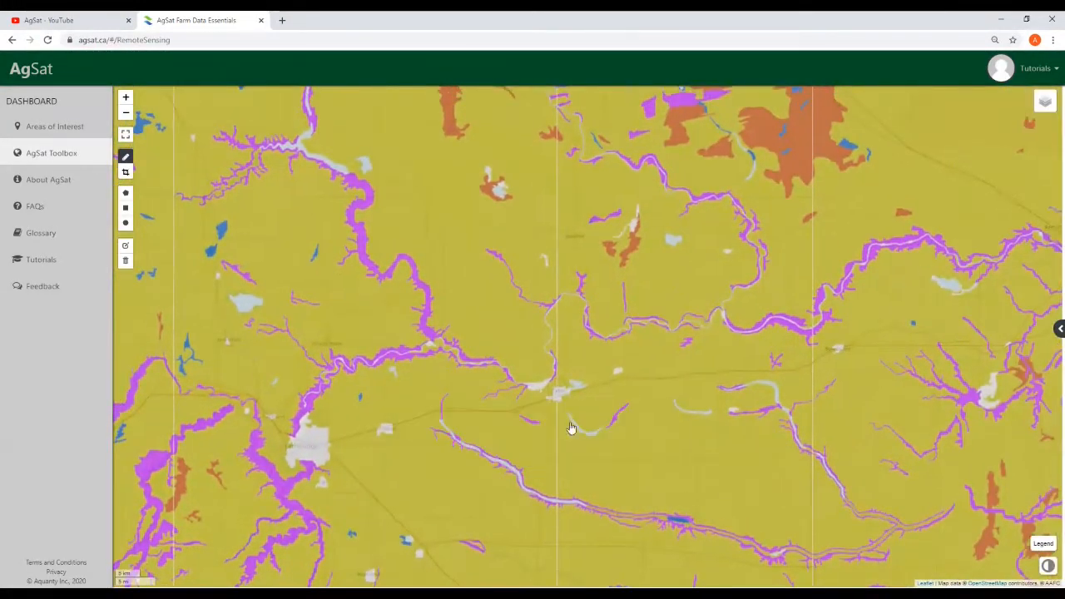
{"action": "mouse_move", "coordinate": [660, 370]}
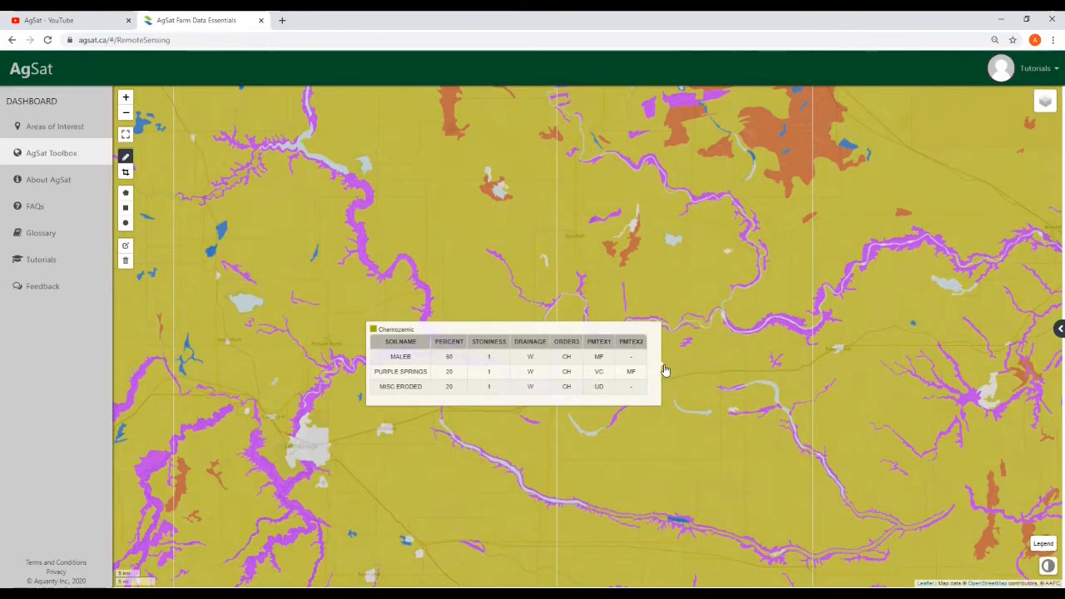
{"action": "mouse_move", "coordinate": [734, 331]}
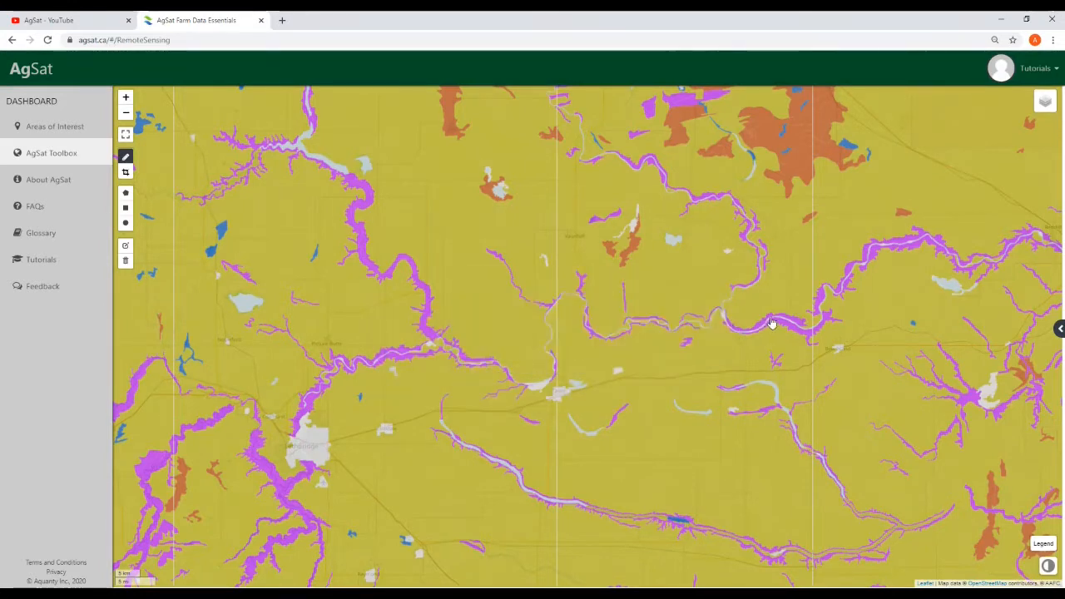
{"action": "mouse_move", "coordinate": [793, 301]}
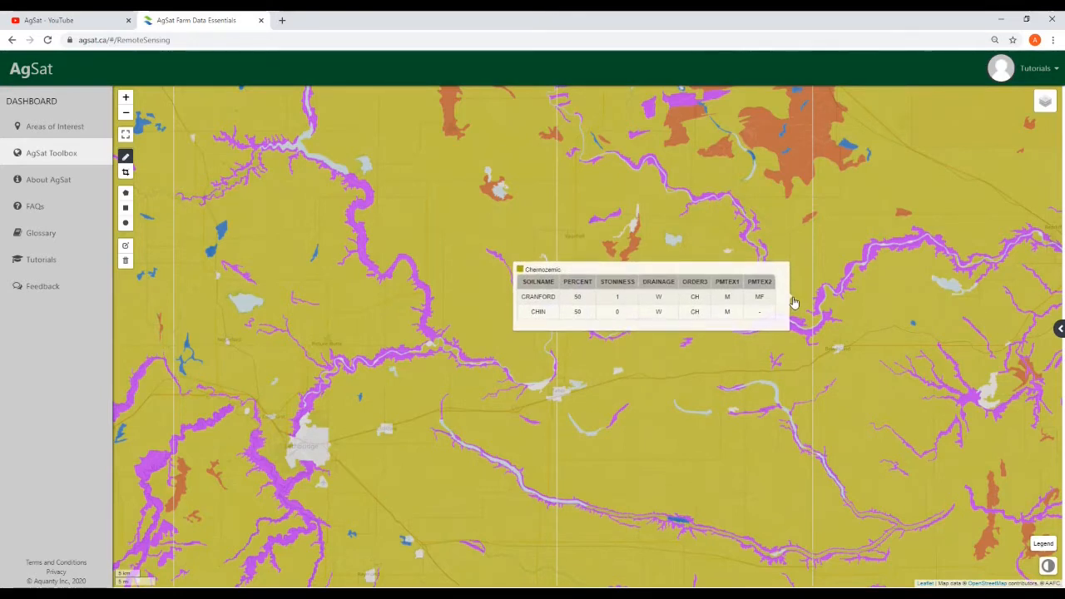
{"action": "mouse_move", "coordinate": [777, 340]}
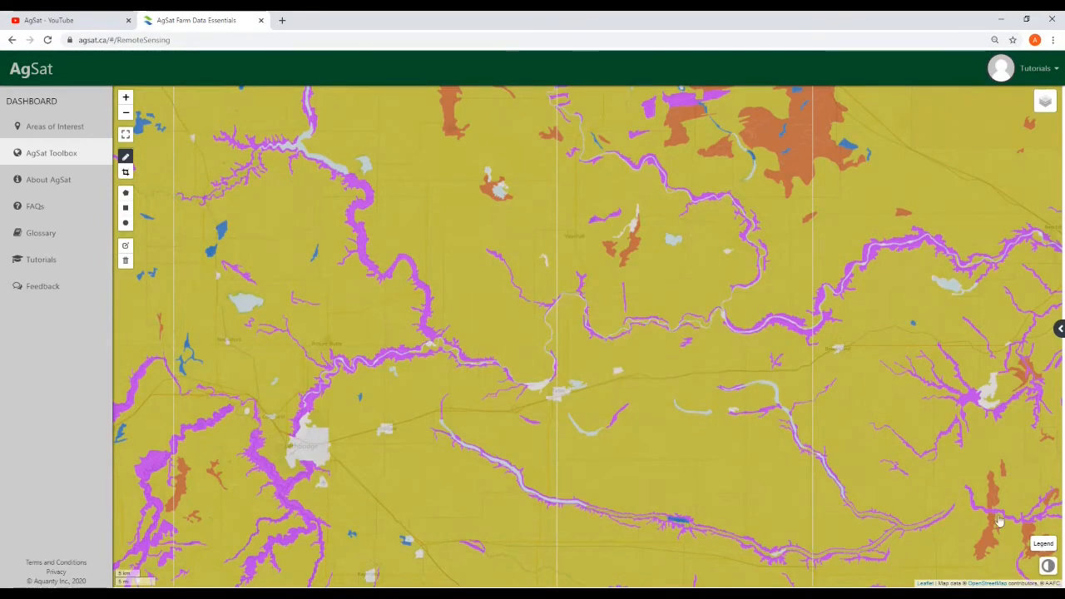
Review the soil legend's Soil Type (ORDER3) codes and the Glossary, then return to the AgSat Toolbox map
{"action": "left_click", "coordinate": [1042, 547]}
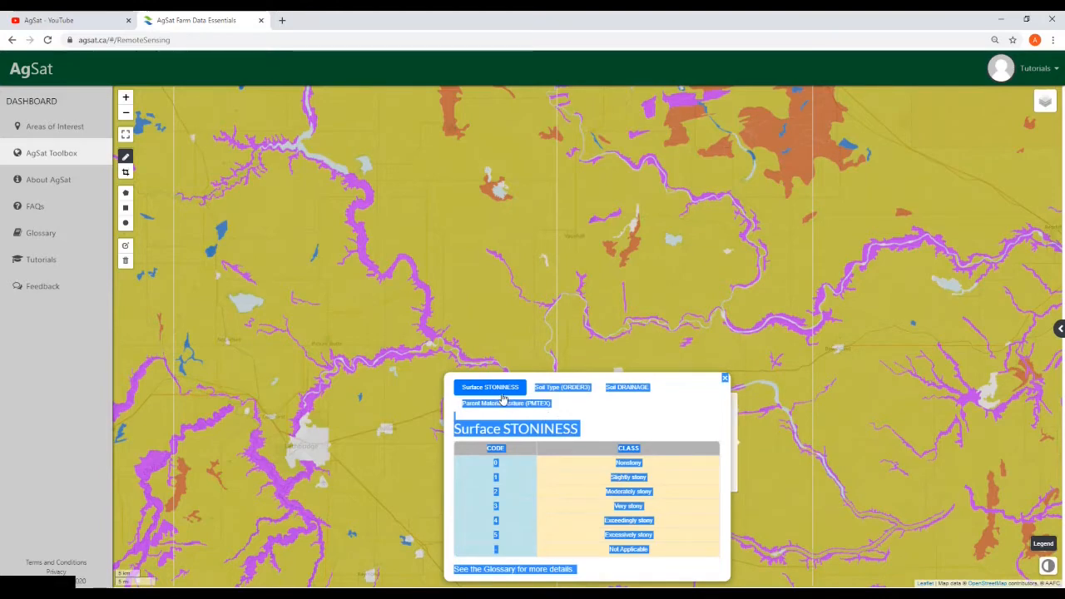
{"action": "left_click", "coordinate": [562, 389]}
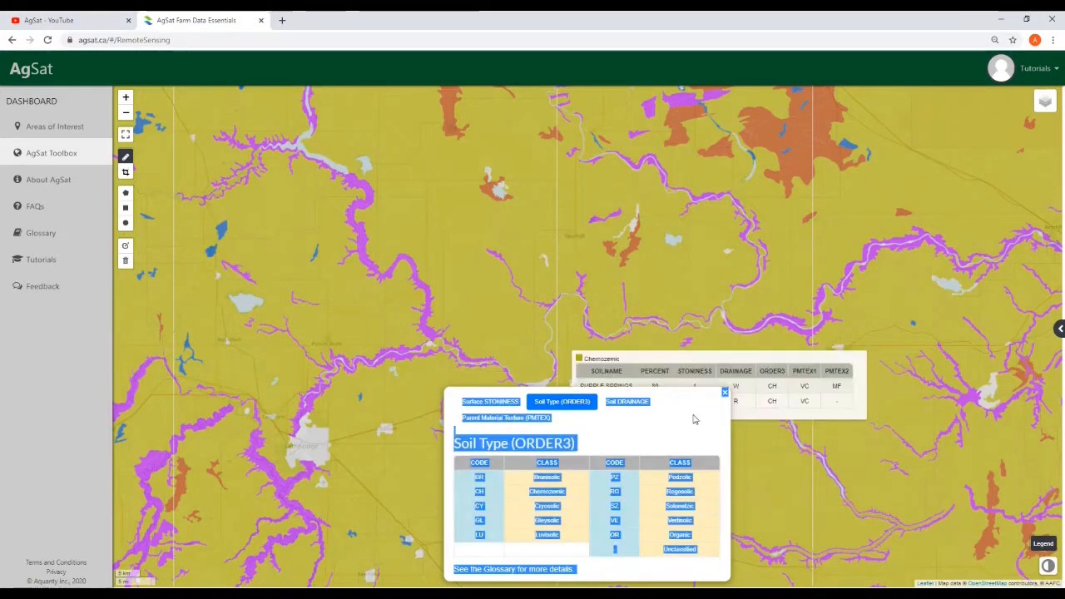
{"action": "left_click", "coordinate": [725, 391]}
{"action": "left_click", "coordinate": [1043, 543]}
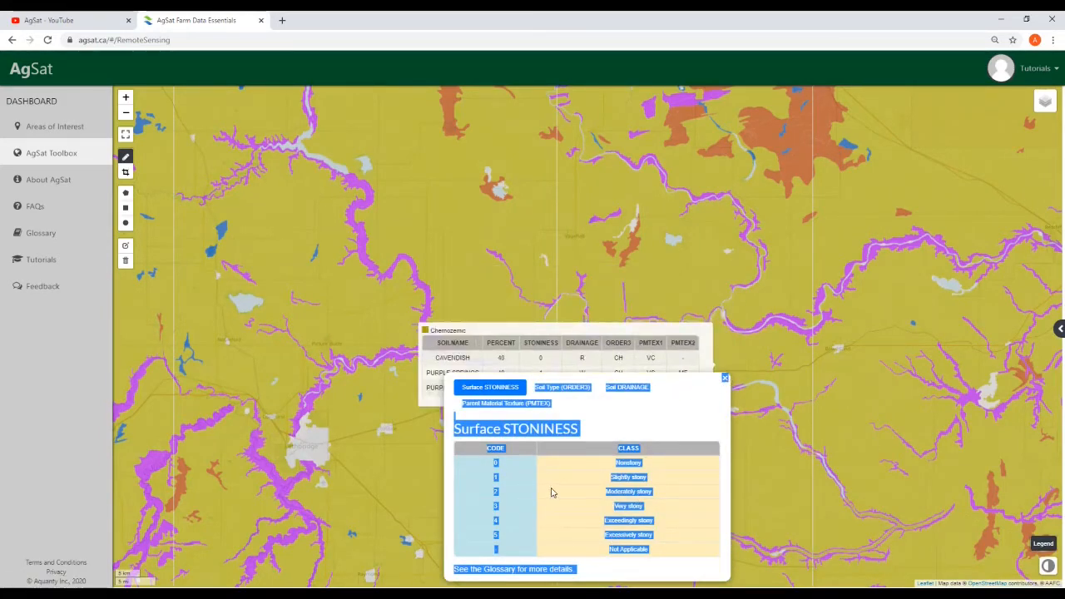
{"action": "left_click", "coordinate": [562, 388]}
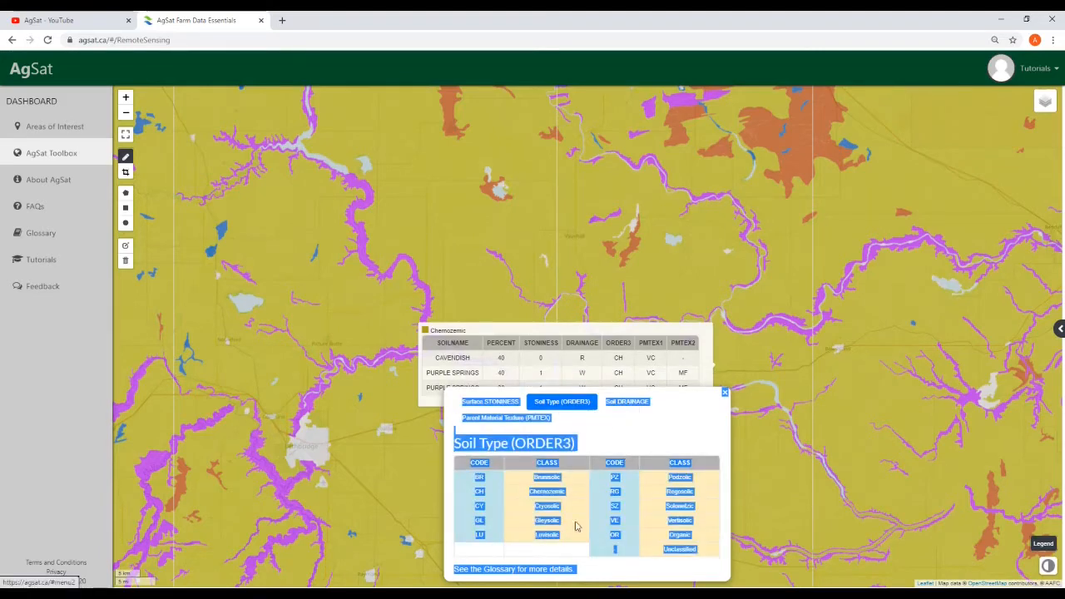
{"action": "left_click", "coordinate": [505, 574]}
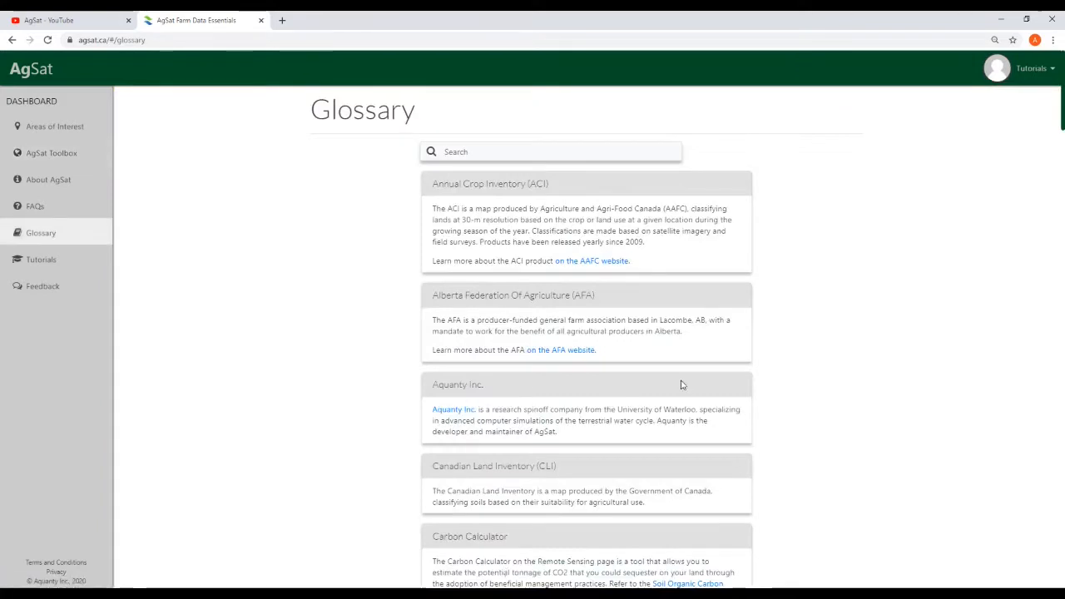
{"action": "left_click", "coordinate": [62, 155]}
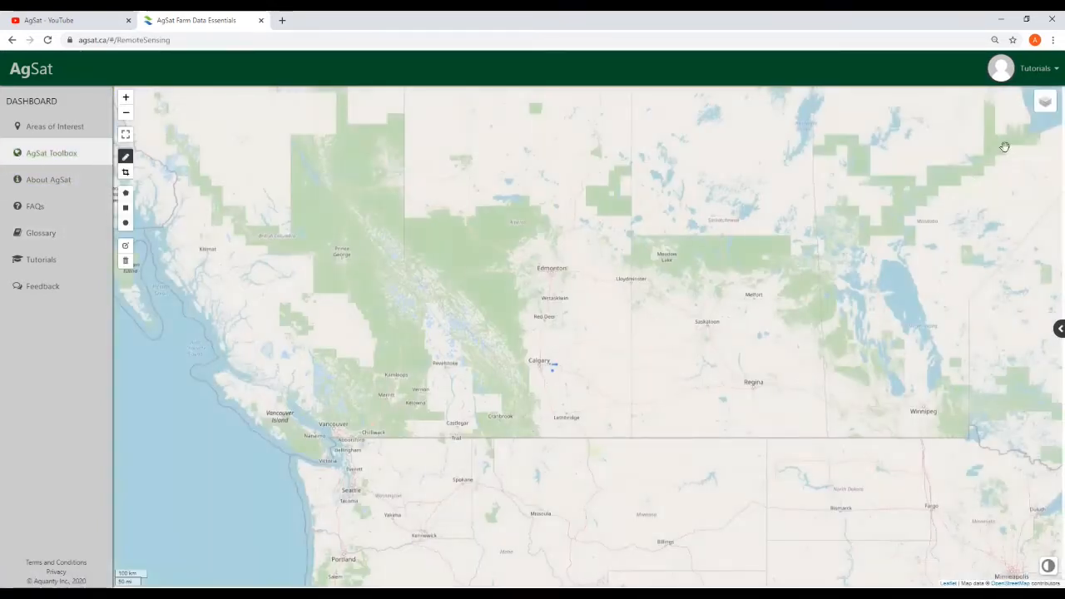
Overlay the Shaded Relief layer from the static data layers list
{"action": "mouse_move", "coordinate": [1049, 112]}
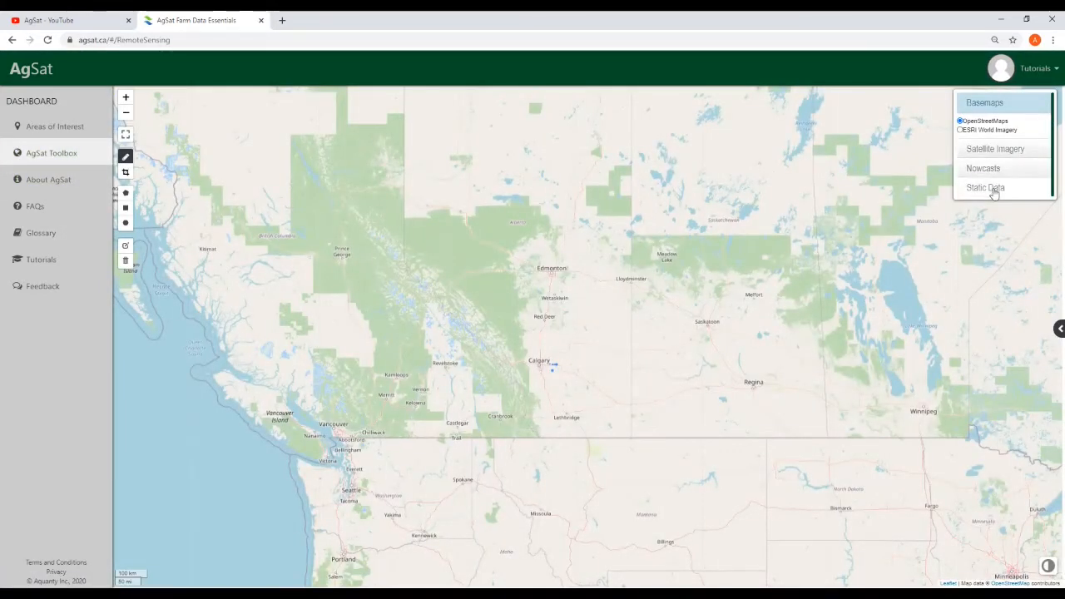
{"action": "left_click", "coordinate": [994, 188]}
{"action": "left_click", "coordinate": [963, 234]}
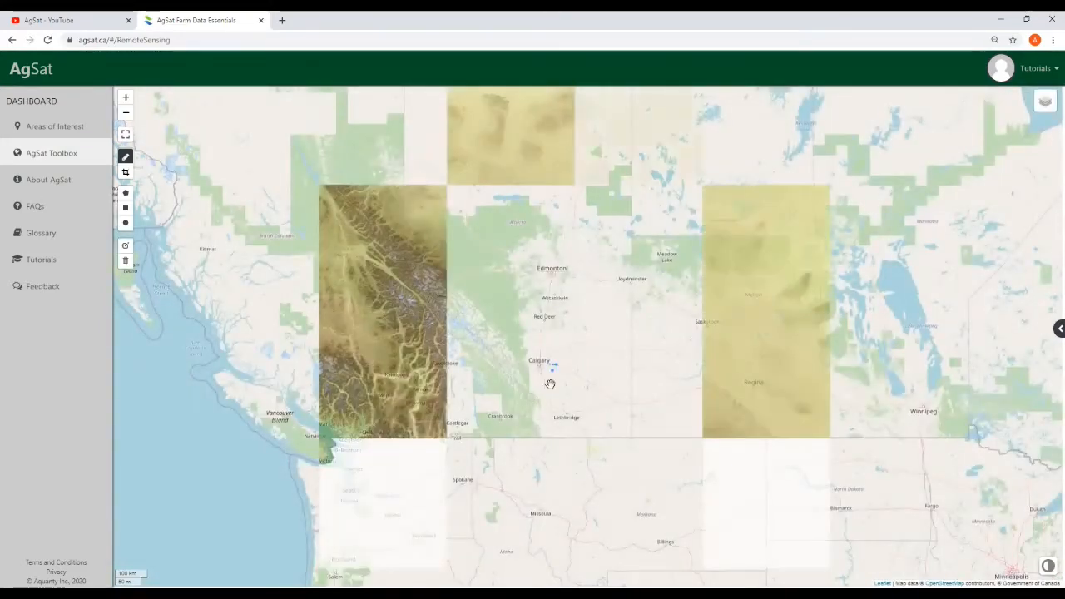
Zoom and pan the relief map to centre the blue field markers west of Calgary
{"action": "left_click_drag", "start_coordinate": [549, 380], "coordinate": [539, 423]}
{"action": "mouse_move", "coordinate": [1044, 102]}
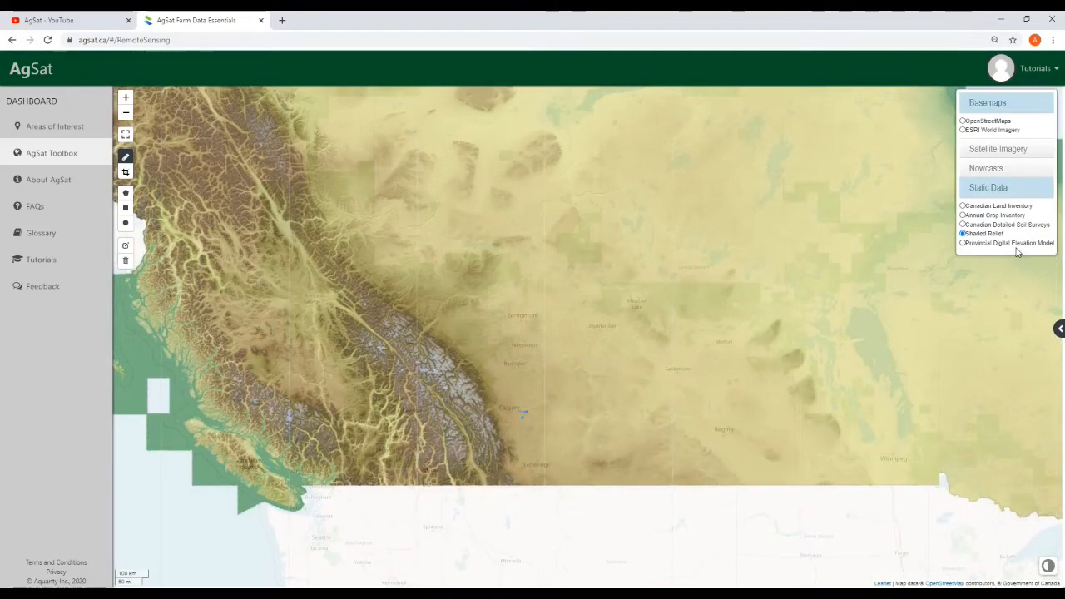
{"action": "scroll", "coordinate": [528, 444], "scroll_direction": "up", "scroll_amount": 1}
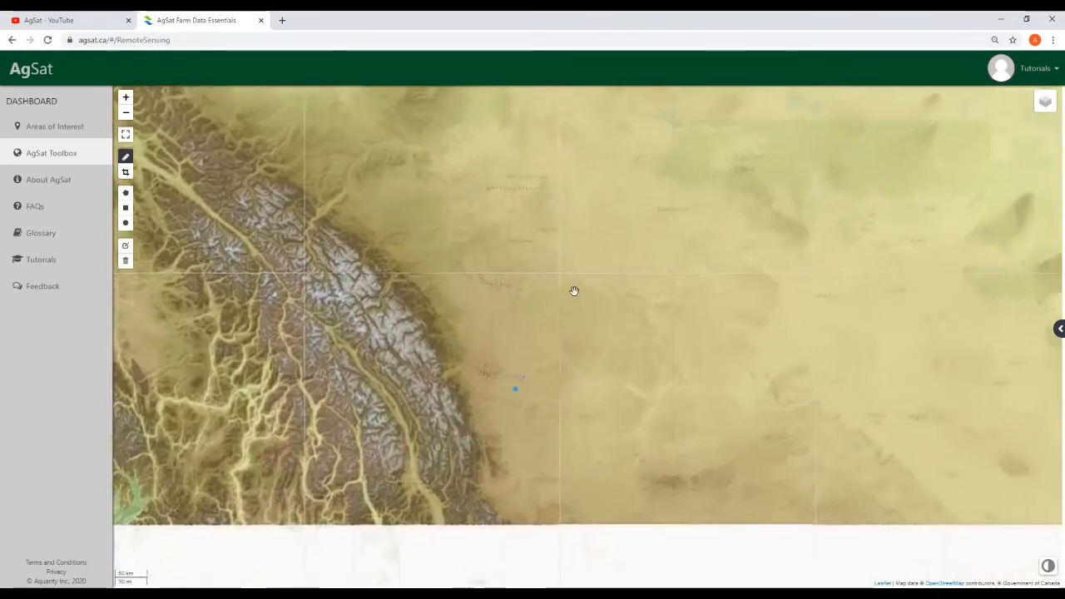
{"action": "left_click_drag", "start_coordinate": [573, 291], "coordinate": [697, 357]}
{"action": "scroll", "coordinate": [715, 453], "scroll_direction": "up", "scroll_amount": 2}
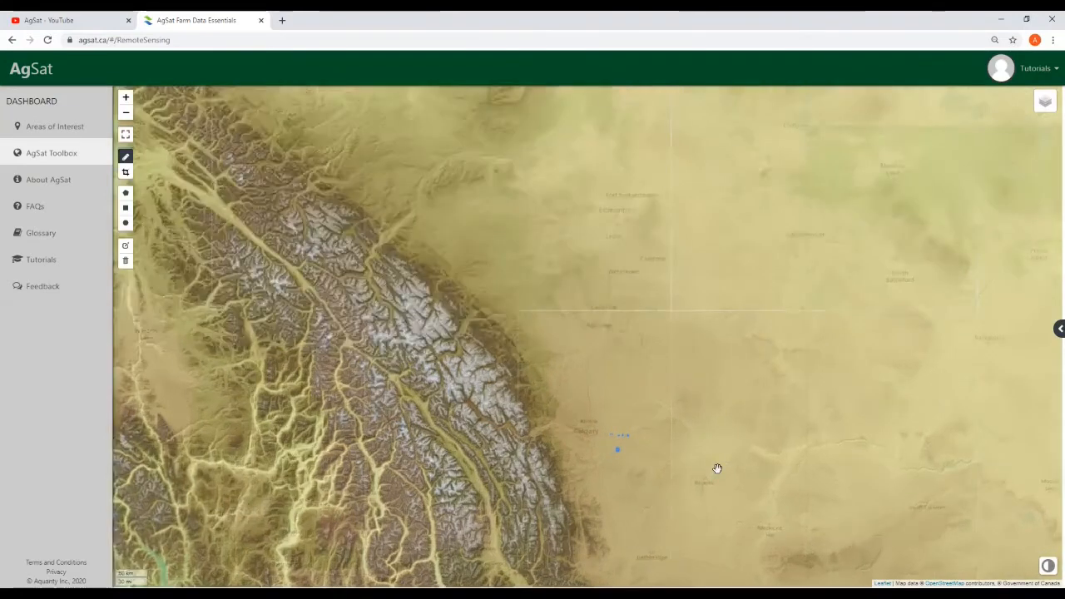
{"action": "left_click_drag", "start_coordinate": [652, 385], "coordinate": [876, 382]}
{"action": "left_click_drag", "start_coordinate": [617, 278], "coordinate": [632, 304]}
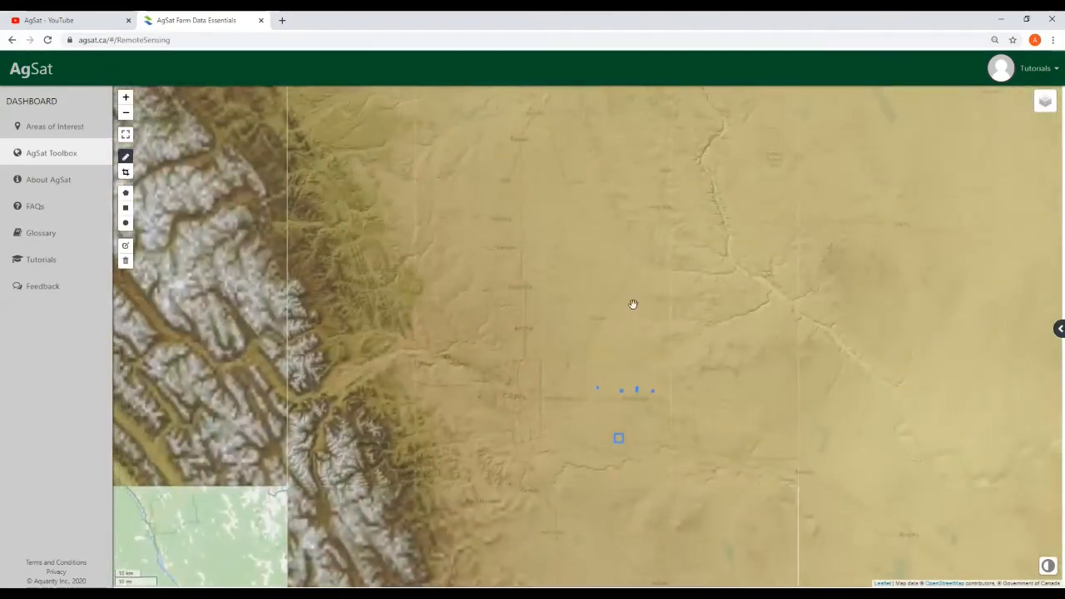
{"action": "scroll", "coordinate": [610, 395], "scroll_direction": "up", "scroll_amount": 1}
{"action": "left_click_drag", "start_coordinate": [702, 243], "coordinate": [732, 160]}
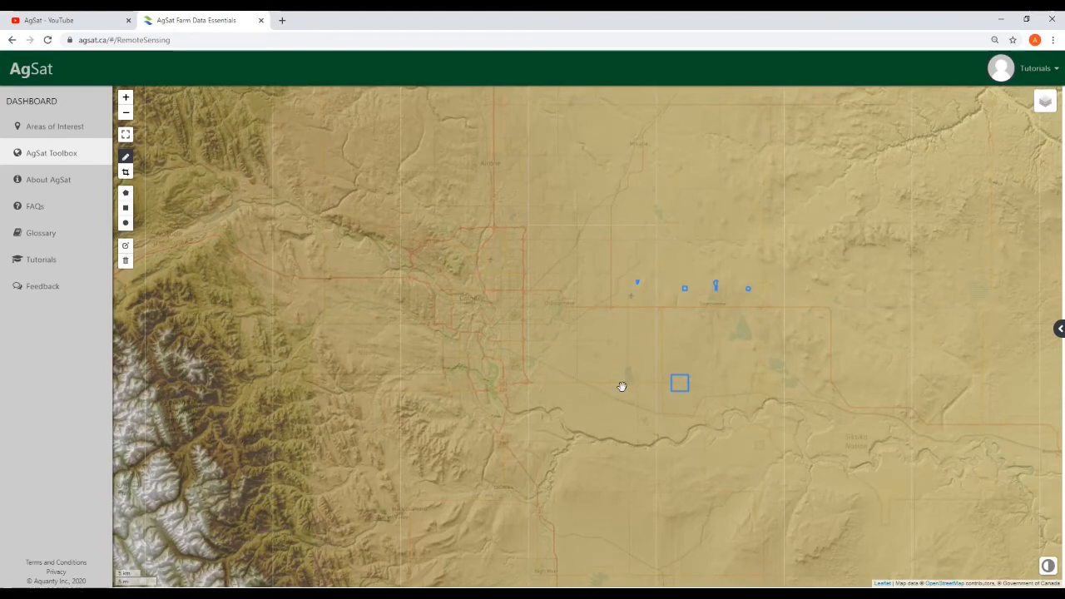
{"action": "left_click_drag", "start_coordinate": [594, 280], "coordinate": [557, 327]}
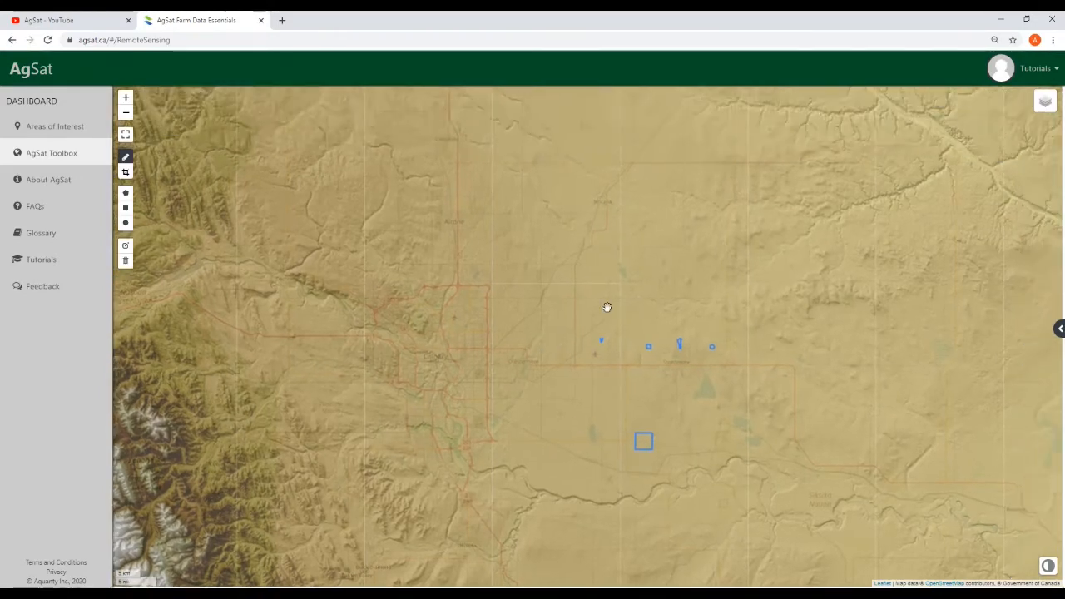
{"action": "mouse_move", "coordinate": [1037, 105]}
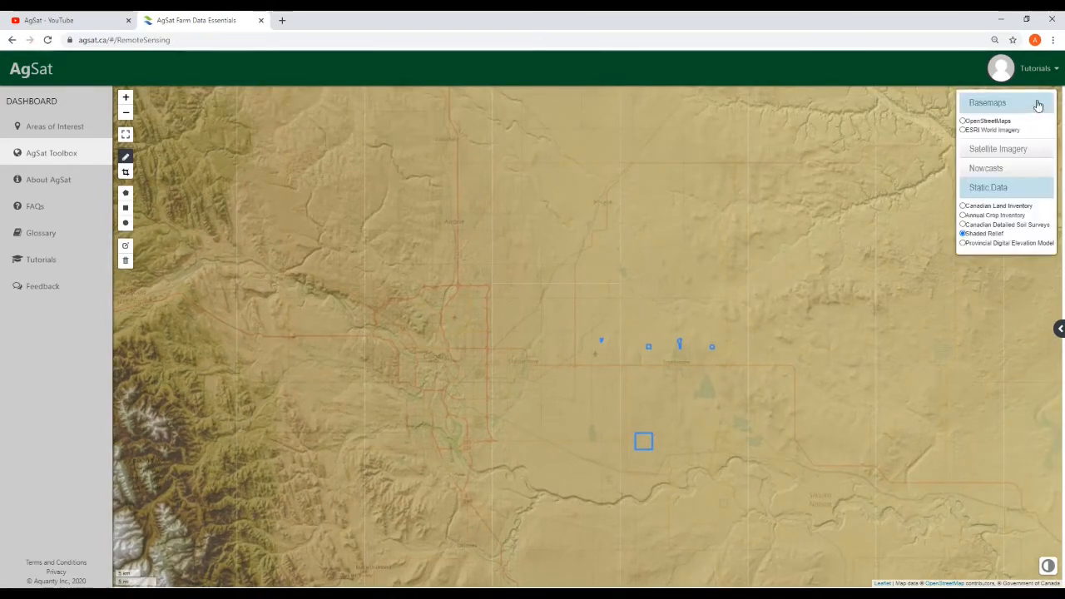
Show the Provincial Digital Elevation Model layer and pan its 0–3000 masl map around Calgary
{"action": "left_click", "coordinate": [962, 243]}
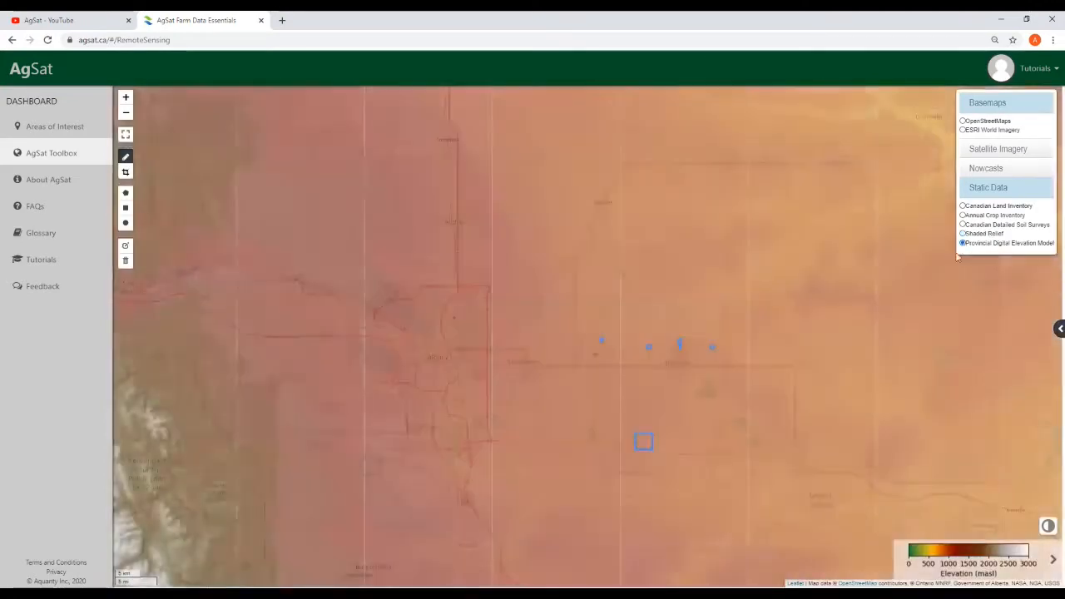
{"action": "left_click_drag", "start_coordinate": [838, 422], "coordinate": [673, 340]}
{"action": "left_click_drag", "start_coordinate": [643, 300], "coordinate": [633, 335]}
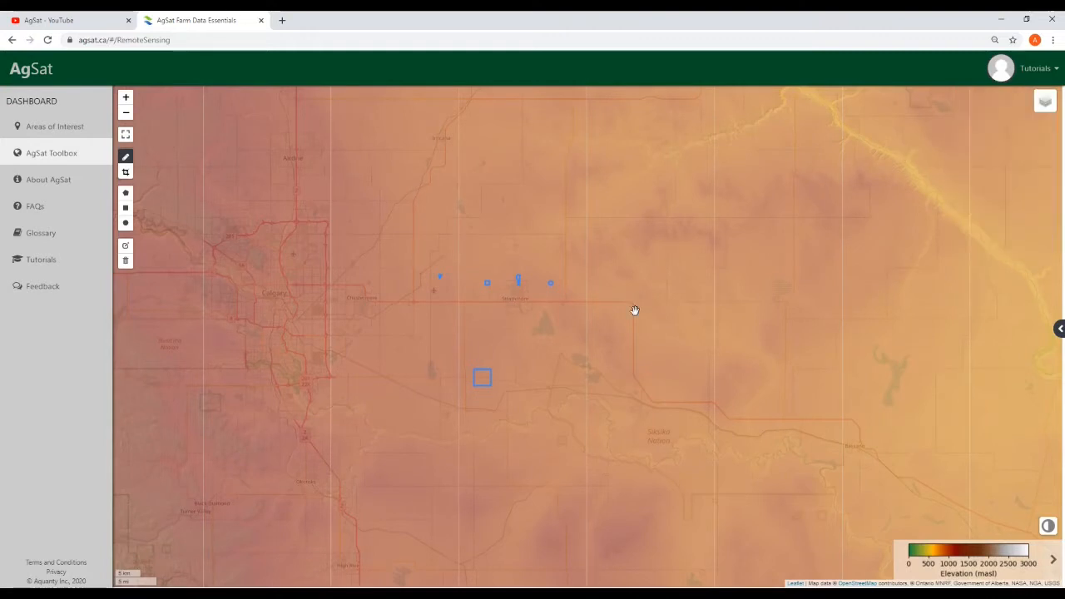
Reload the page to clear the elevation overlay, then zoom back to the drawn shapes near Strathmore
{"action": "left_click", "coordinate": [49, 40]}
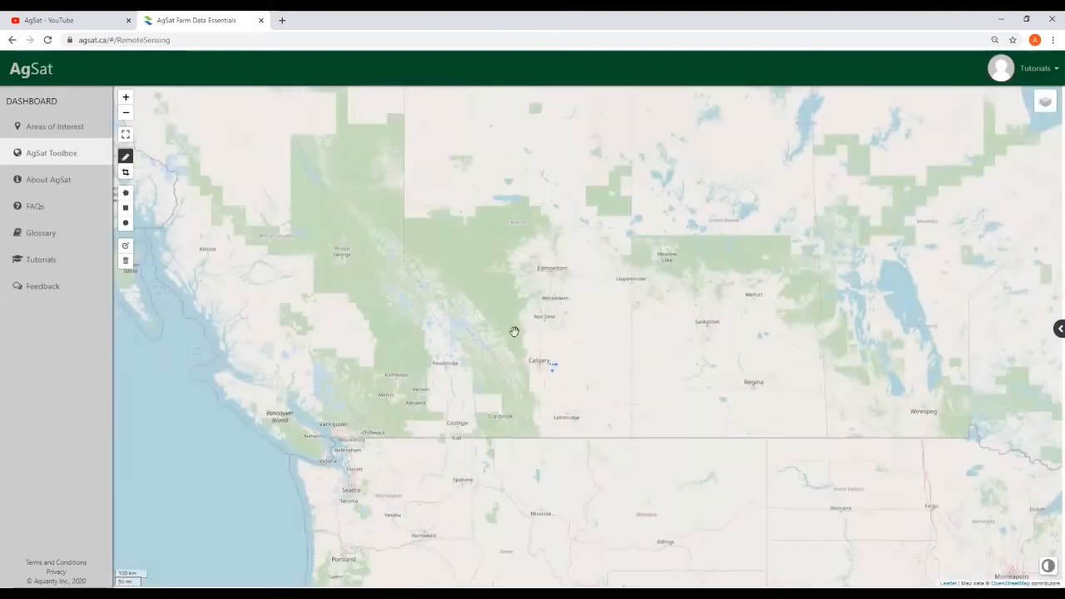
{"action": "left_click_drag", "start_coordinate": [594, 380], "coordinate": [539, 440]}
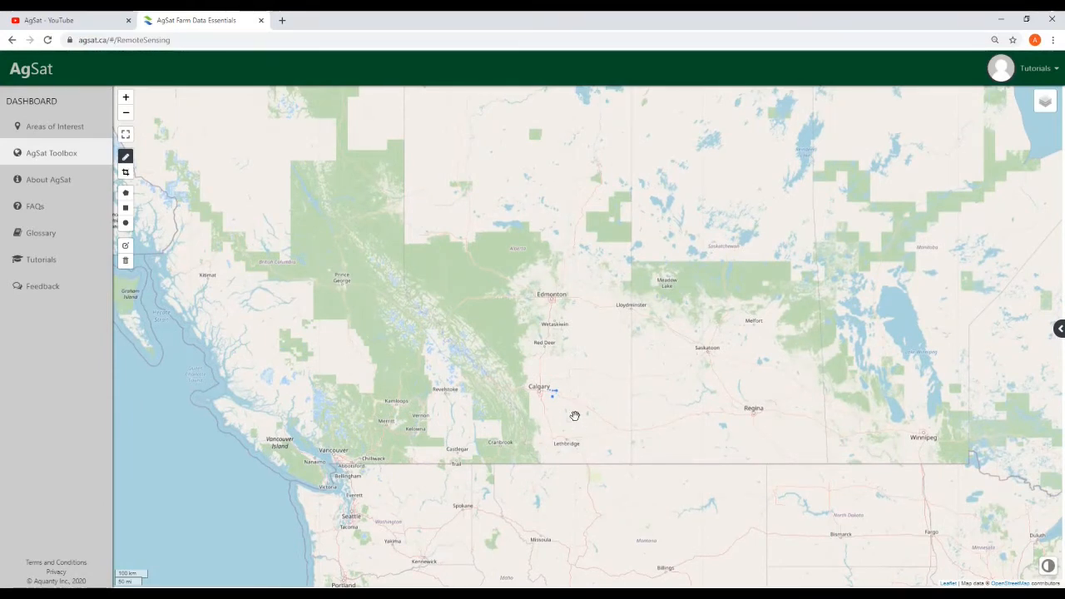
{"action": "scroll", "coordinate": [563, 379], "scroll_direction": "up", "scroll_amount": 1}
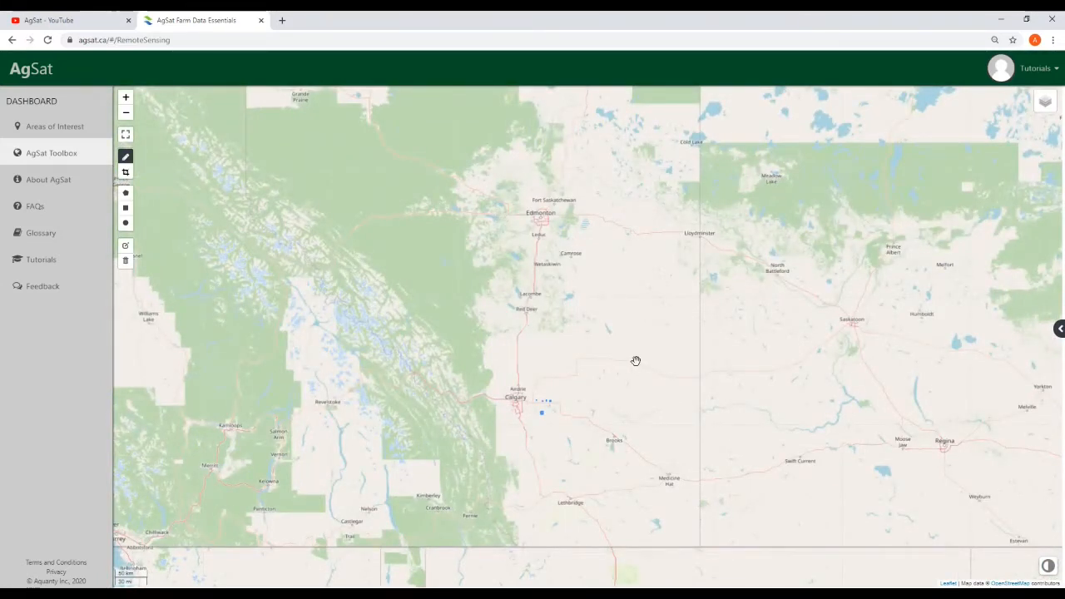
{"action": "left_click_drag", "start_coordinate": [623, 357], "coordinate": [606, 365]}
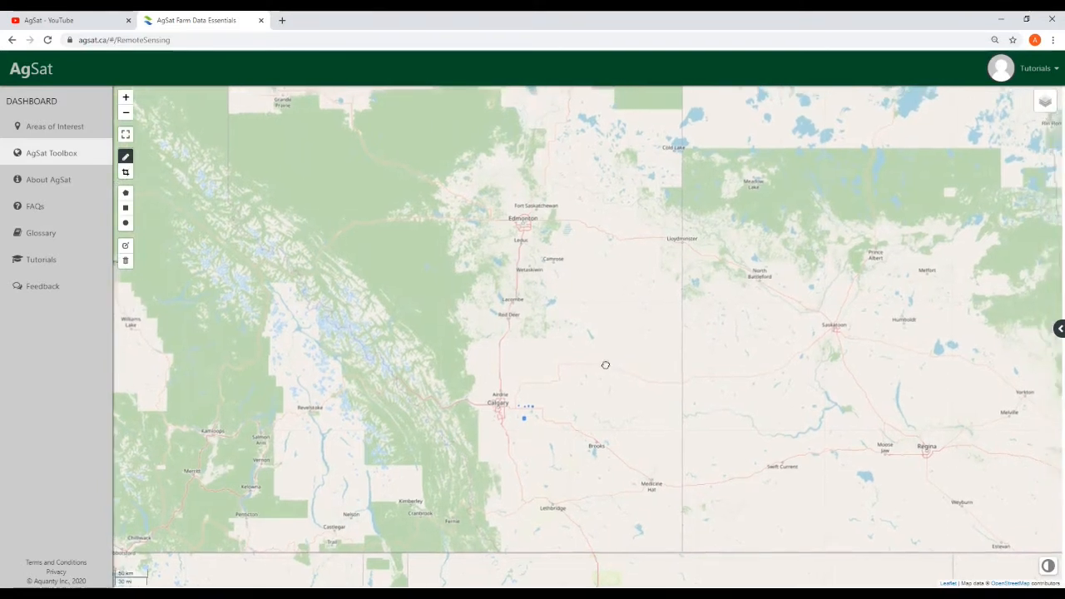
{"action": "left_click_drag", "start_coordinate": [554, 398], "coordinate": [542, 375]}
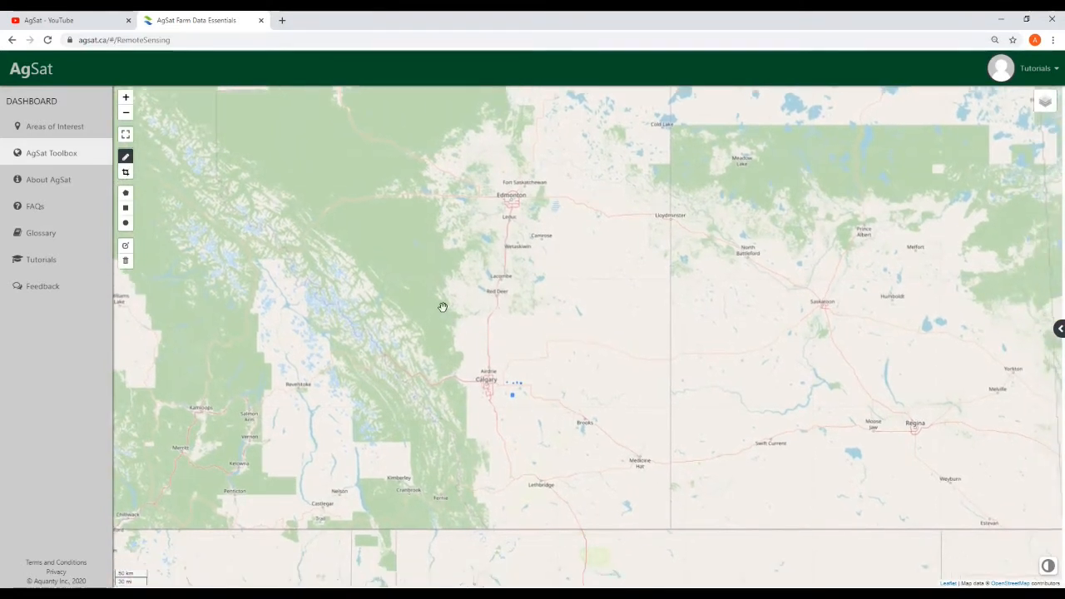
{"action": "left_click_drag", "start_coordinate": [332, 238], "coordinate": [355, 266]}
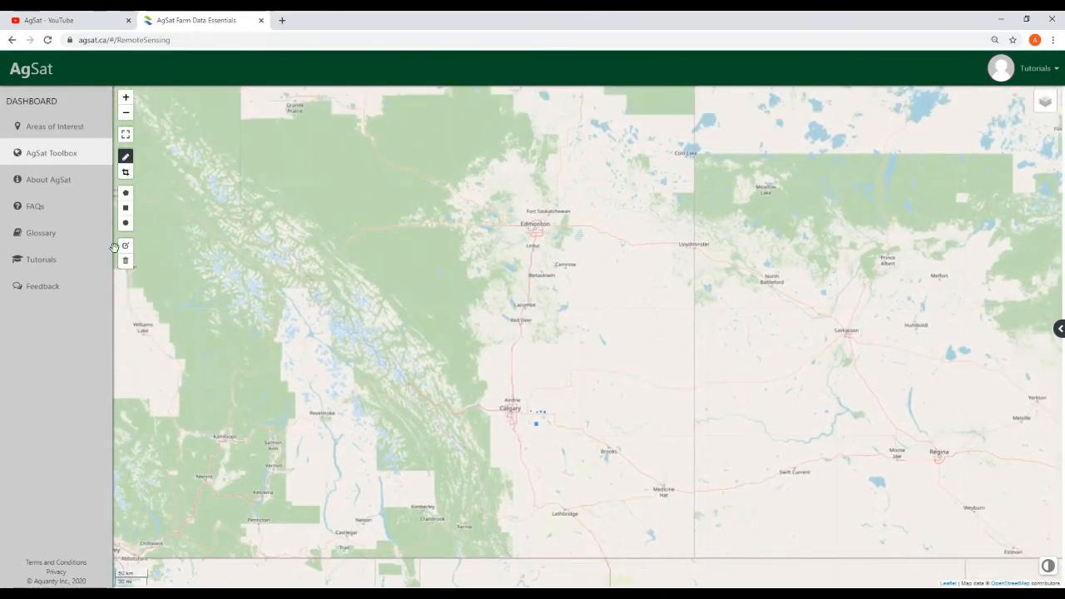
{"action": "left_click_drag", "start_coordinate": [391, 363], "coordinate": [390, 336]}
{"action": "scroll", "coordinate": [478, 380], "scroll_direction": "up", "scroll_amount": 1}
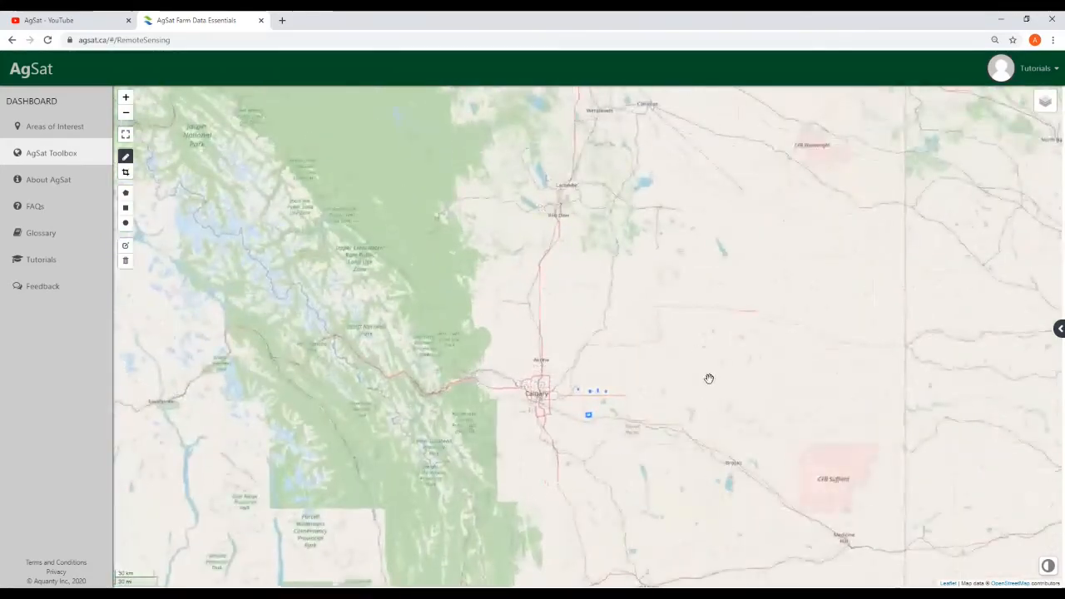
{"action": "left_click_drag", "start_coordinate": [708, 375], "coordinate": [637, 328]}
{"action": "scroll", "coordinate": [543, 292], "scroll_direction": "up", "scroll_amount": 1}
{"action": "scroll", "coordinate": [559, 370], "scroll_direction": "up", "scroll_amount": 1}
{"action": "left_click_drag", "start_coordinate": [613, 390], "coordinate": [708, 290]}
{"action": "scroll", "coordinate": [606, 372], "scroll_direction": "up", "scroll_amount": 1}
{"action": "left_click_drag", "start_coordinate": [521, 361], "coordinate": [554, 385]}
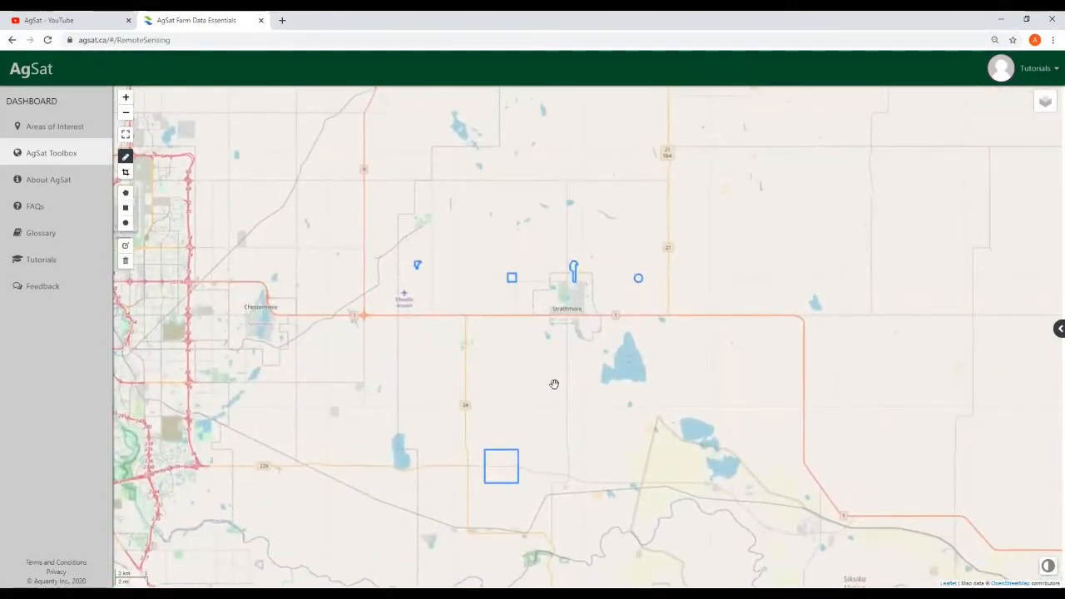
{"action": "mouse_move", "coordinate": [1048, 109]}
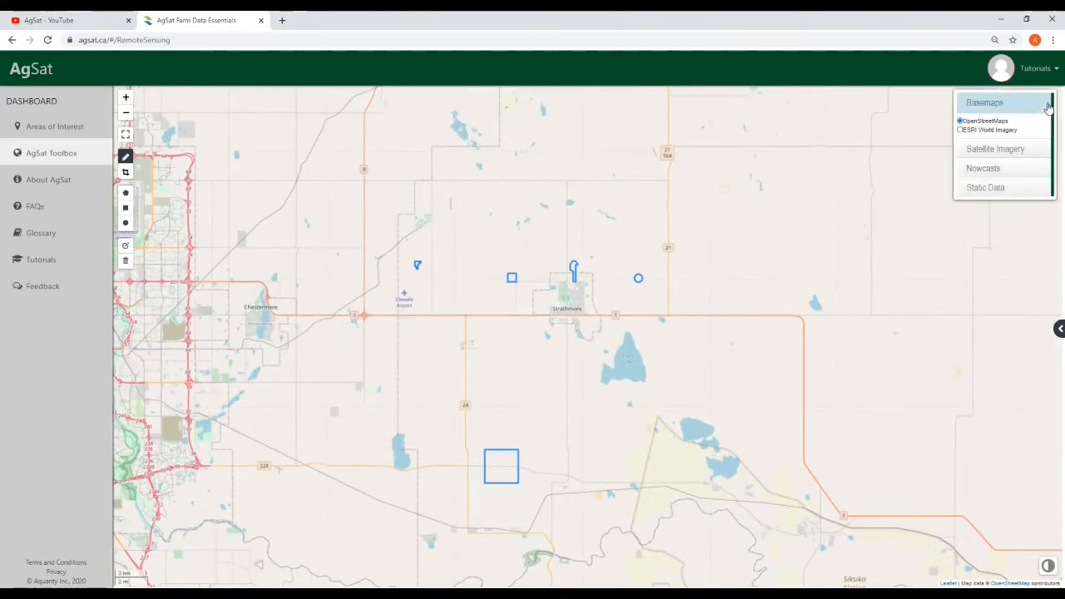
Switch the basemap to ESRI World Imagery, zoom over the fields, and toggle fullscreen on and off
{"action": "left_click", "coordinate": [960, 131]}
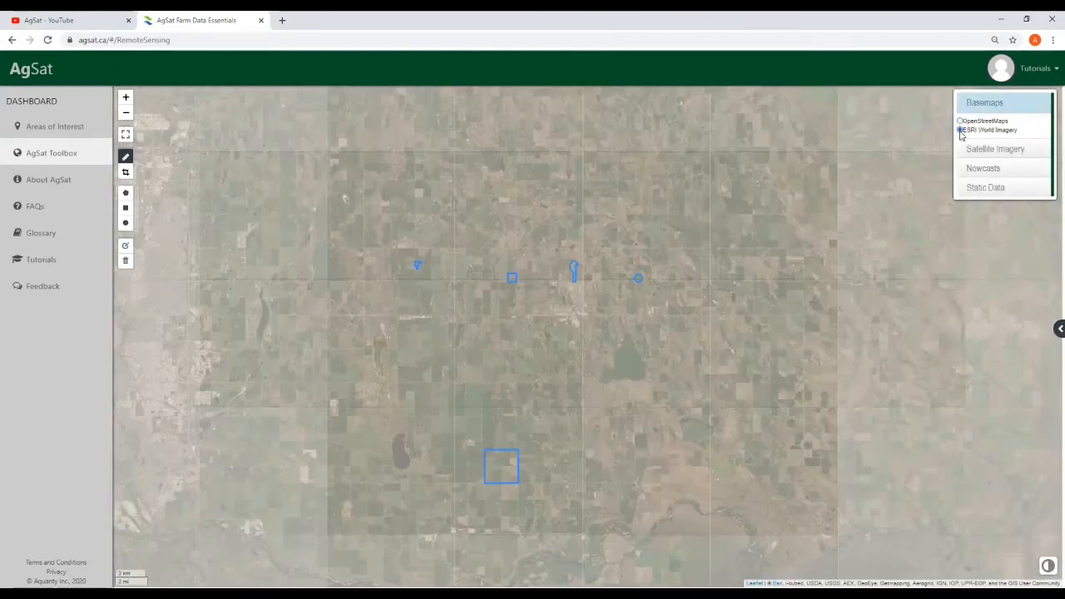
{"action": "scroll", "coordinate": [534, 328], "scroll_direction": "up", "scroll_amount": 1}
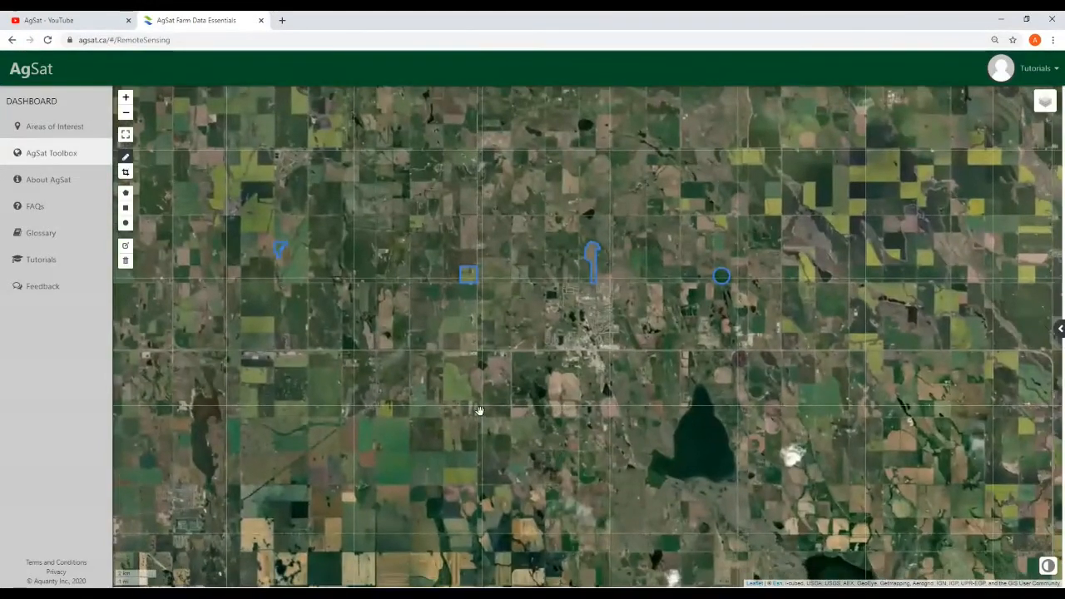
{"action": "scroll", "coordinate": [479, 412], "scroll_direction": "up", "scroll_amount": 1}
{"action": "mouse_move", "coordinate": [607, 408]}
{"action": "left_mouse_down"}
{"action": "mouse_move", "coordinate": [606, 468]}
{"action": "mouse_move", "coordinate": [592, 470]}
{"action": "left_mouse_up"}
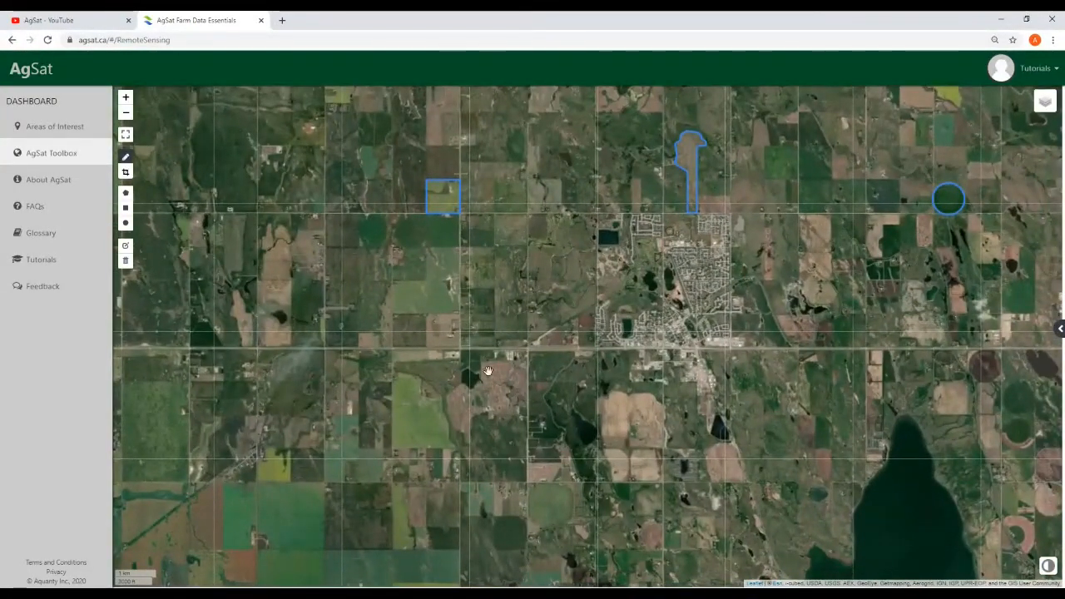
{"action": "left_click", "coordinate": [126, 134]}
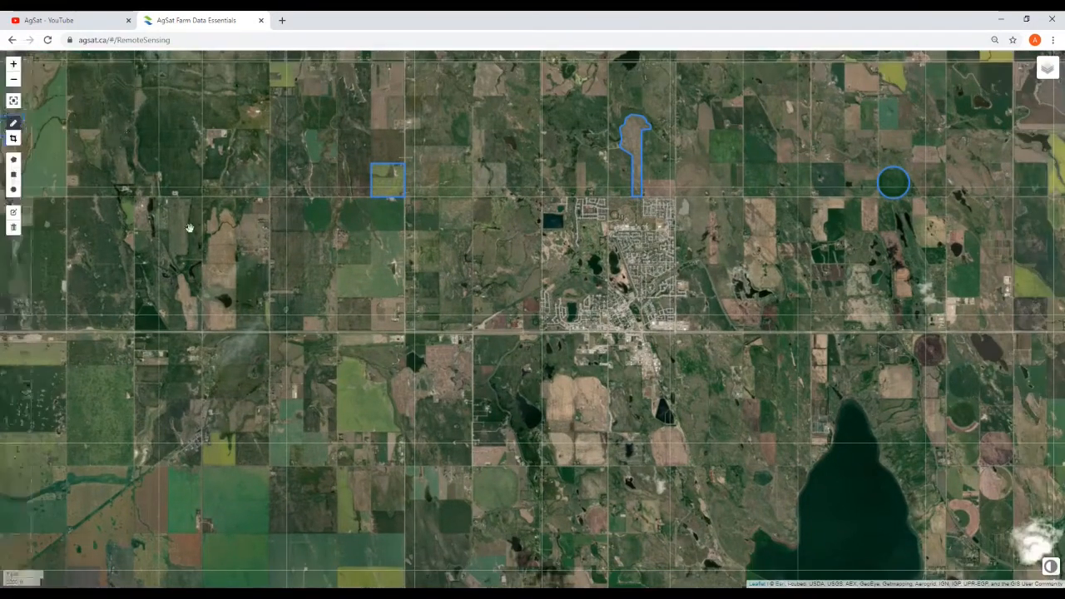
{"action": "left_click", "coordinate": [12, 99]}
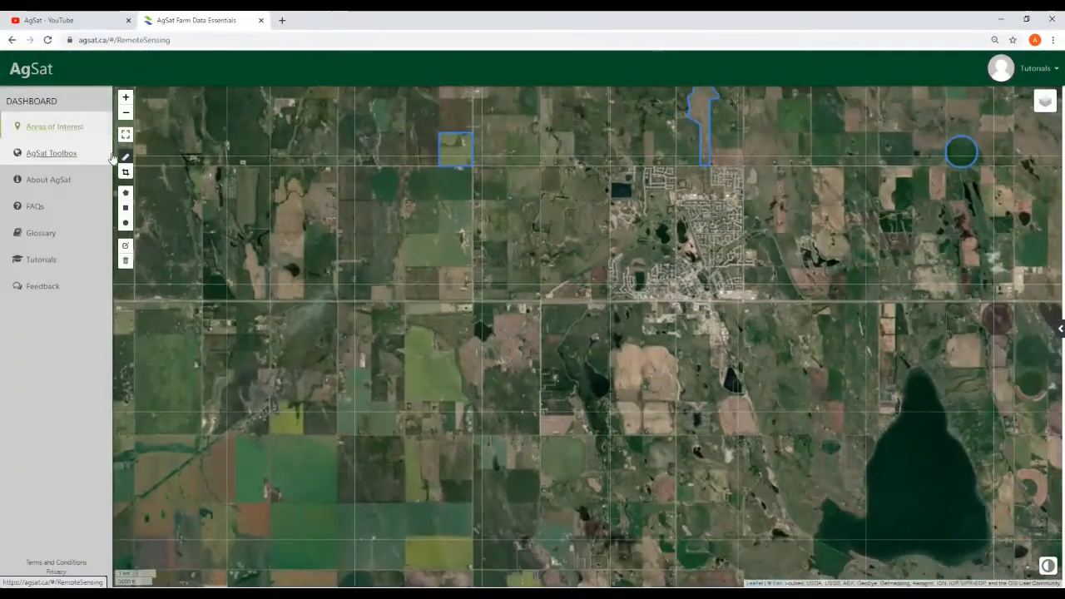
{"action": "scroll", "coordinate": [646, 392], "scroll_direction": "up", "scroll_amount": 1}
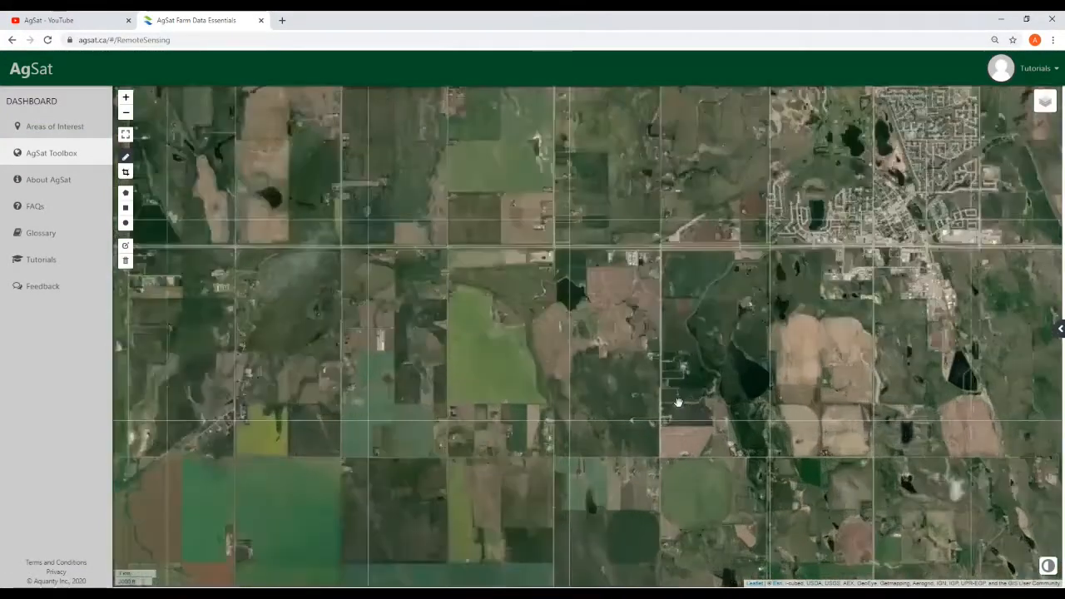
Pan to the fields southwest of town and toggle the crop and pencil modes, ending on pencil
{"action": "left_click_drag", "start_coordinate": [585, 352], "coordinate": [668, 386]}
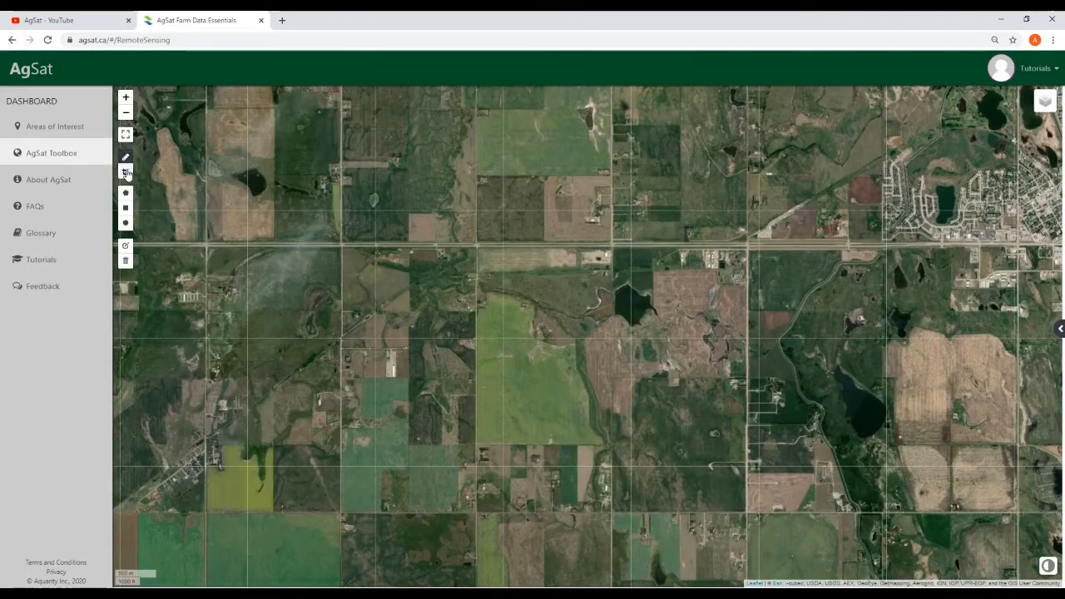
{"action": "left_click", "coordinate": [126, 174]}
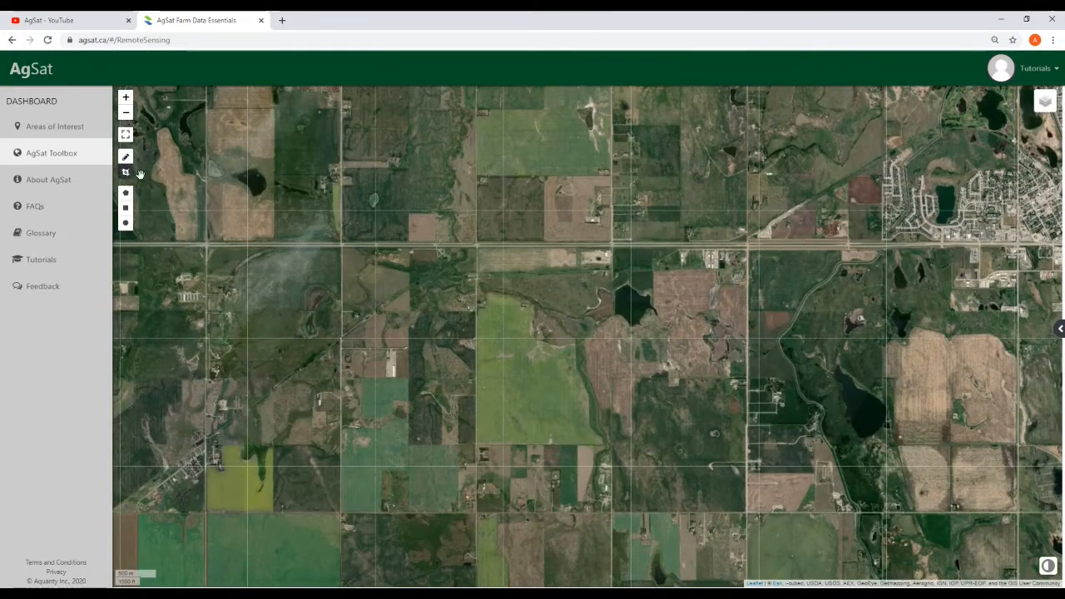
{"action": "left_click", "coordinate": [127, 165]}
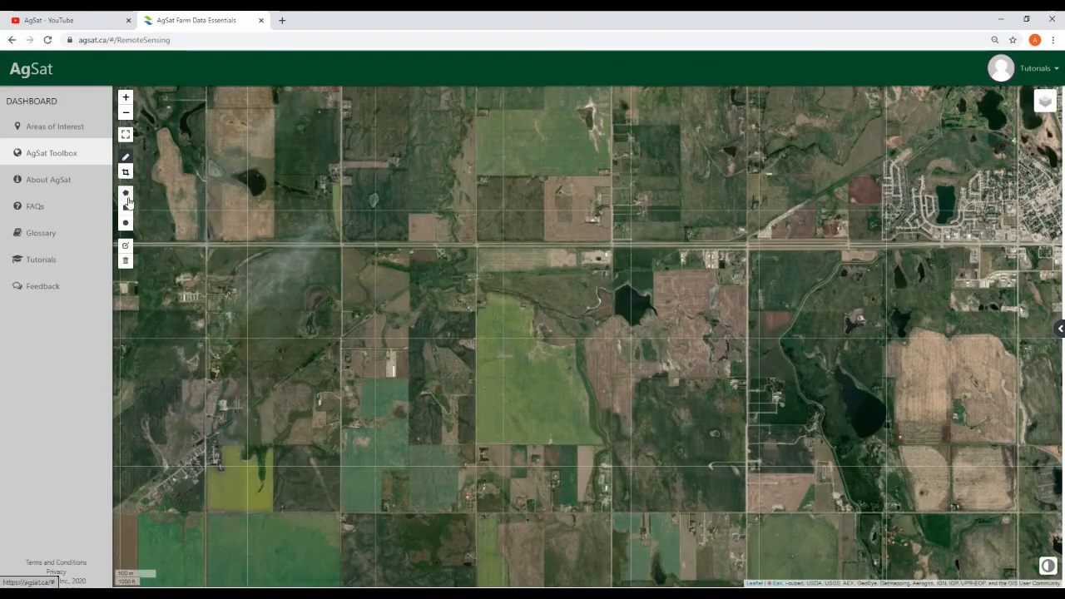
{"action": "left_click", "coordinate": [126, 173]}
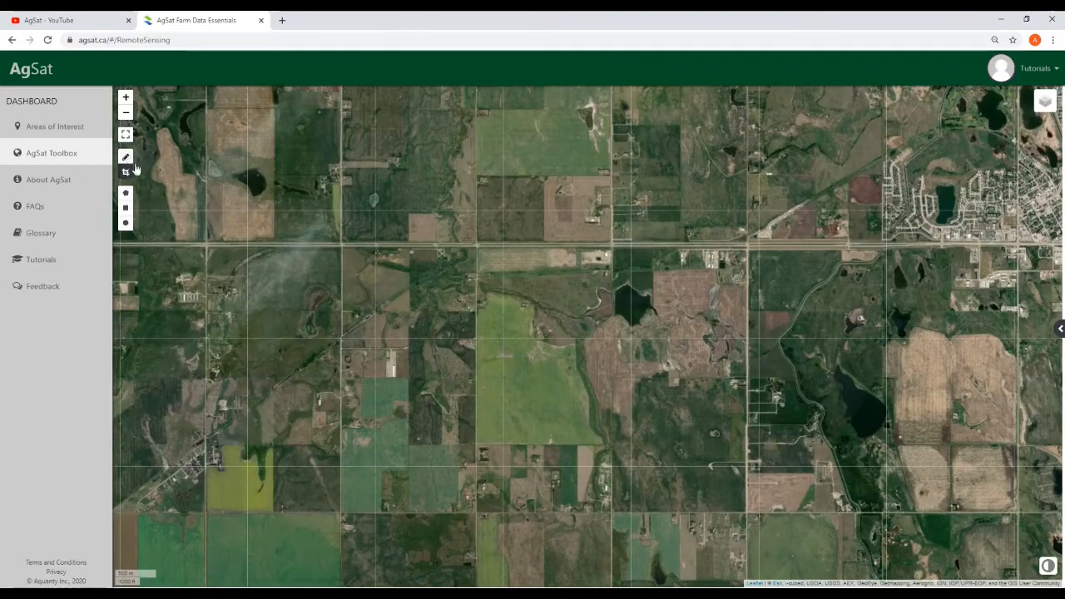
{"action": "left_click", "coordinate": [125, 165]}
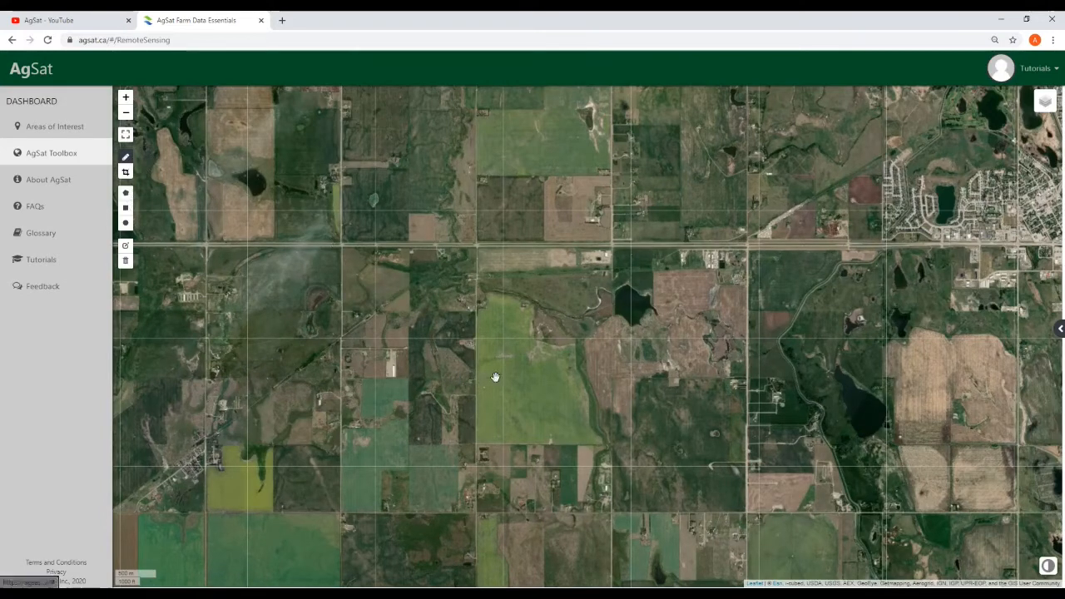
Zoom onto the large green field beside the dark pond and pick the polygon draw tool
{"action": "left_click_drag", "start_coordinate": [502, 404], "coordinate": [561, 394]}
{"action": "scroll", "coordinate": [553, 385], "scroll_direction": "up", "scroll_amount": 1}
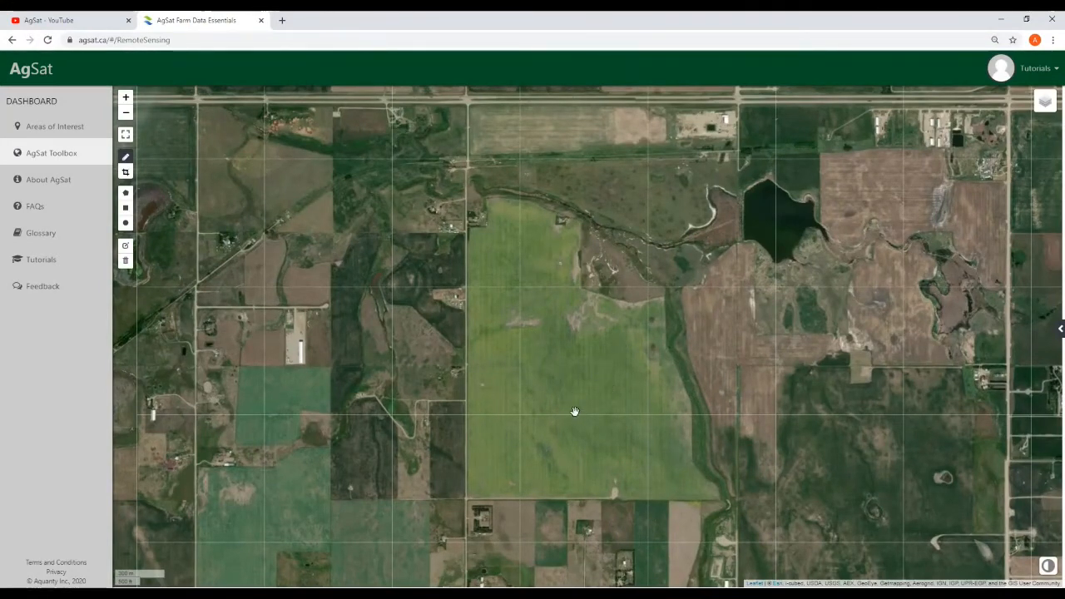
{"action": "left_click_drag", "start_coordinate": [573, 411], "coordinate": [567, 410]}
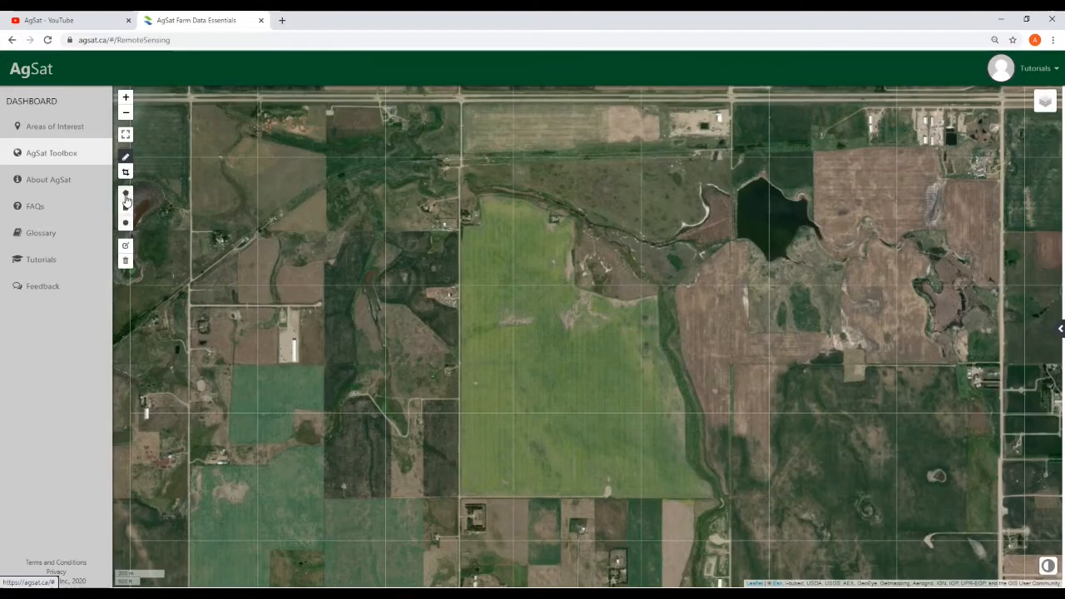
{"action": "left_click", "coordinate": [126, 196]}
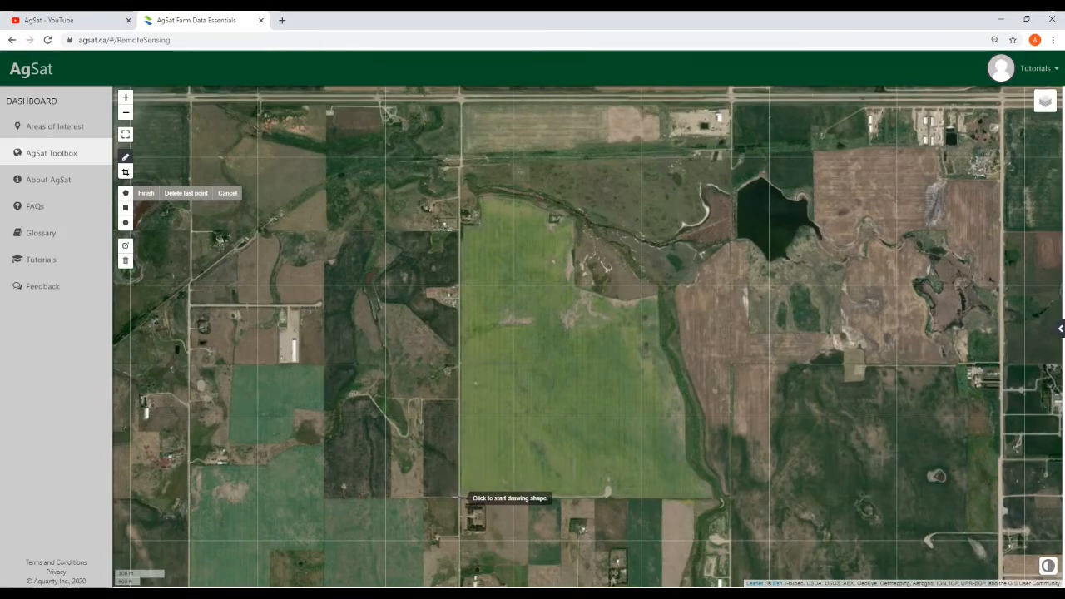
Start the polygon at the field's southwest corner and trace up its east edge
{"action": "left_click", "coordinate": [459, 497]}
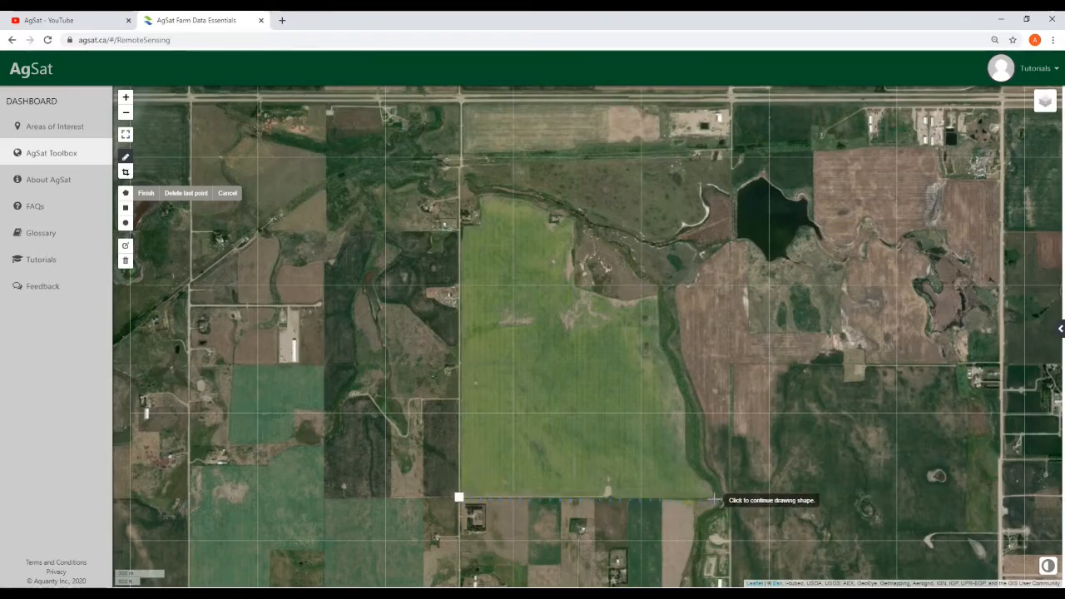
{"action": "left_click", "coordinate": [708, 482]}
{"action": "left_click", "coordinate": [688, 460]}
{"action": "left_click", "coordinate": [683, 406]}
{"action": "left_click", "coordinate": [661, 344]}
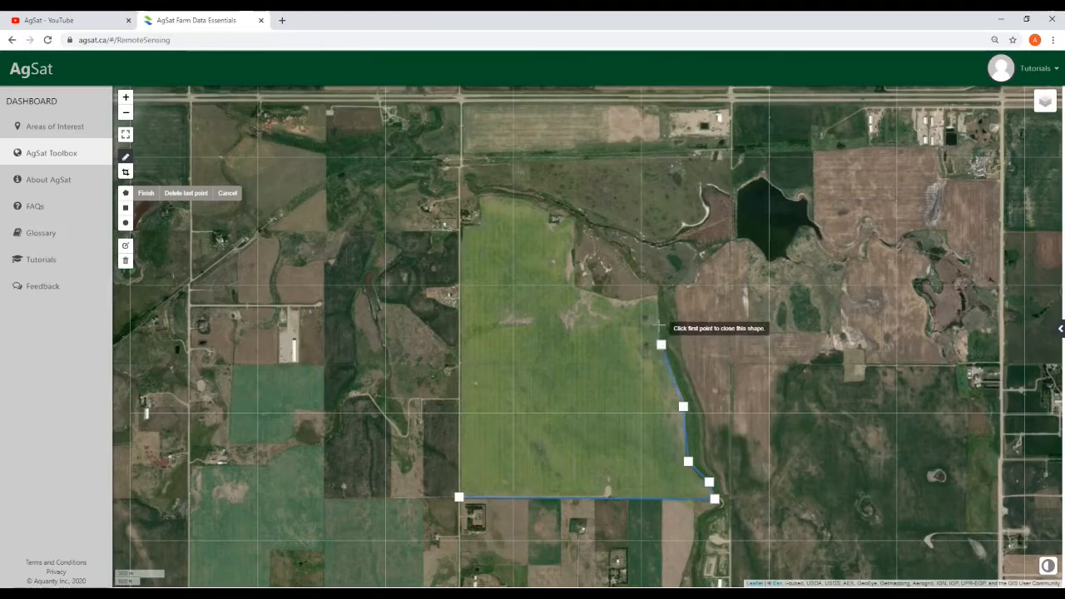
{"action": "left_click", "coordinate": [656, 294]}
{"action": "left_click", "coordinate": [603, 266]}
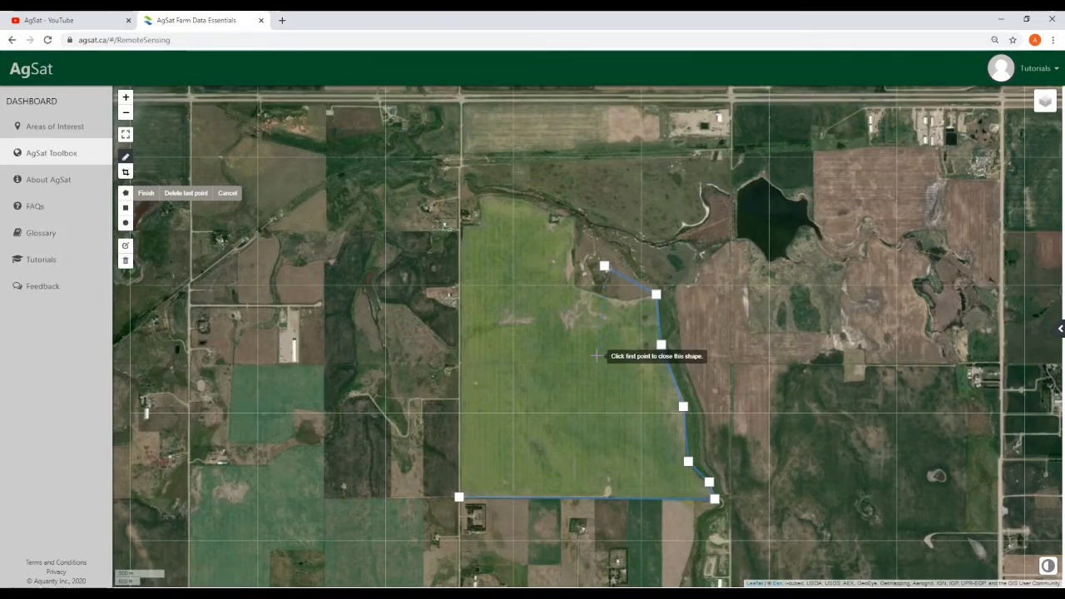
Delete three misplaced vertices and retrace the boundary along the creek to the field's west side
{"action": "left_click", "coordinate": [198, 199]}
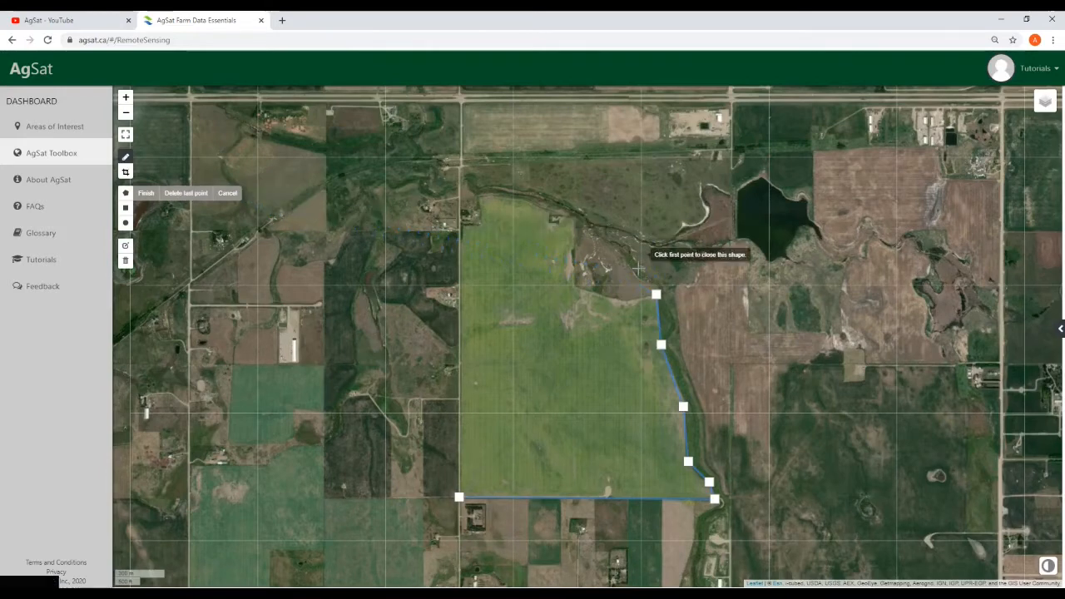
{"action": "left_click", "coordinate": [184, 198]}
{"action": "left_click", "coordinate": [183, 199]}
{"action": "left_click", "coordinate": [660, 347]}
{"action": "left_click", "coordinate": [657, 295]}
{"action": "left_click", "coordinate": [626, 302]}
{"action": "left_click", "coordinate": [573, 286]}
{"action": "left_click", "coordinate": [574, 222]}
{"action": "left_click", "coordinate": [524, 199]}
{"action": "left_click", "coordinate": [483, 195]}
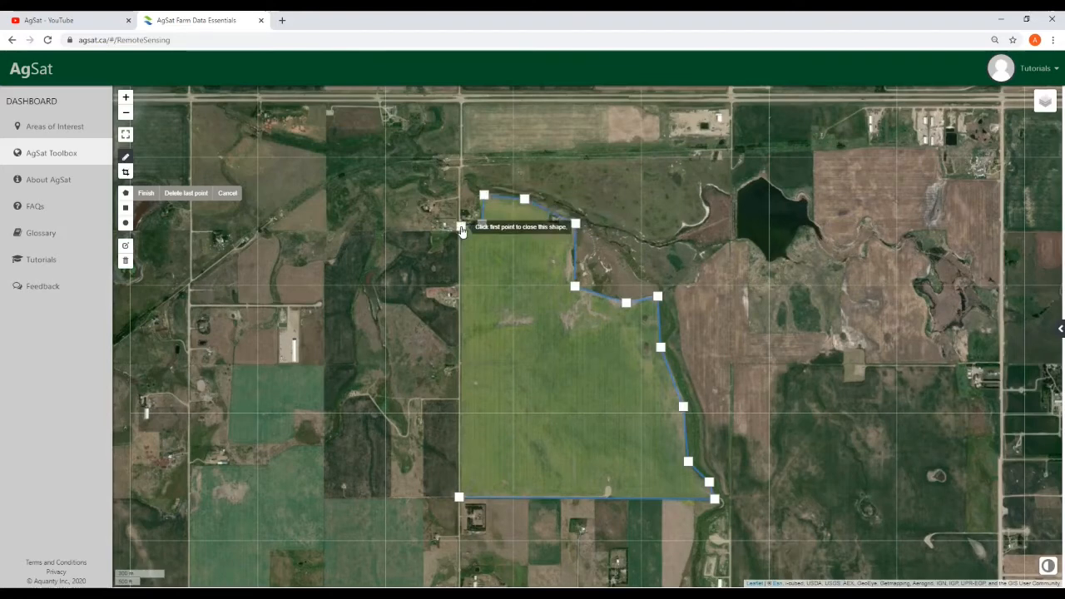
{"action": "left_click", "coordinate": [482, 224]}
{"action": "left_click", "coordinate": [461, 225]}
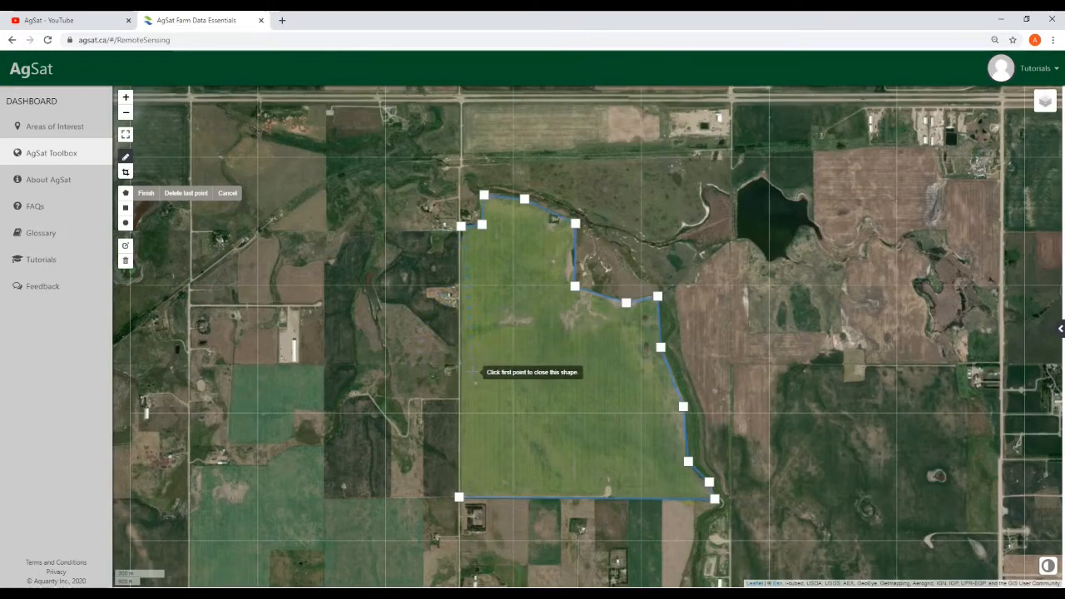
Close the polygon at its first vertex and open the 196.46-hectare area's details
{"action": "left_click", "coordinate": [458, 496]}
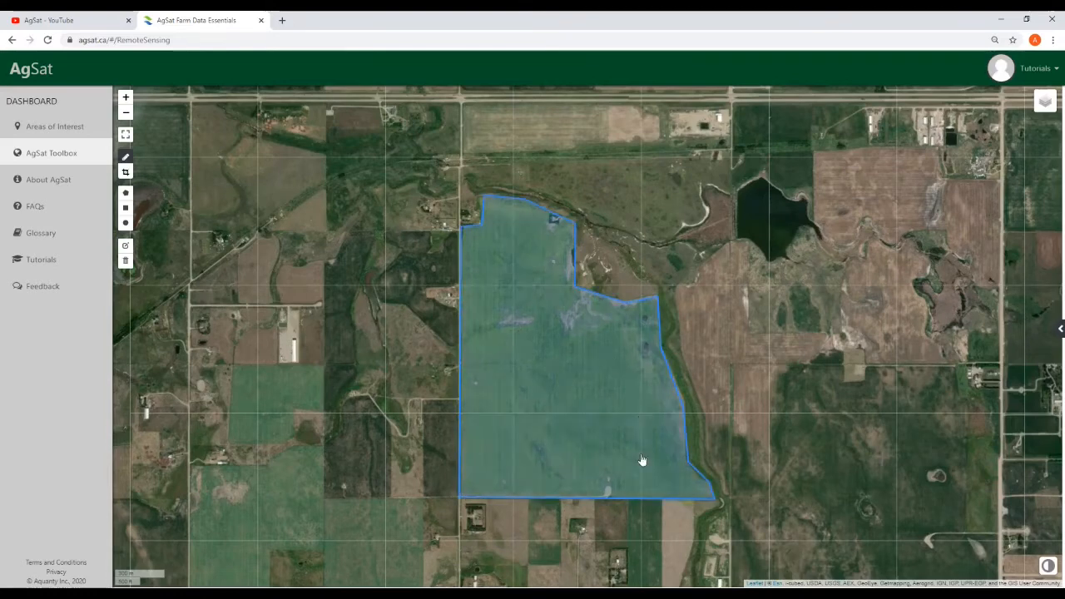
{"action": "left_click_drag", "start_coordinate": [712, 320], "coordinate": [693, 318]}
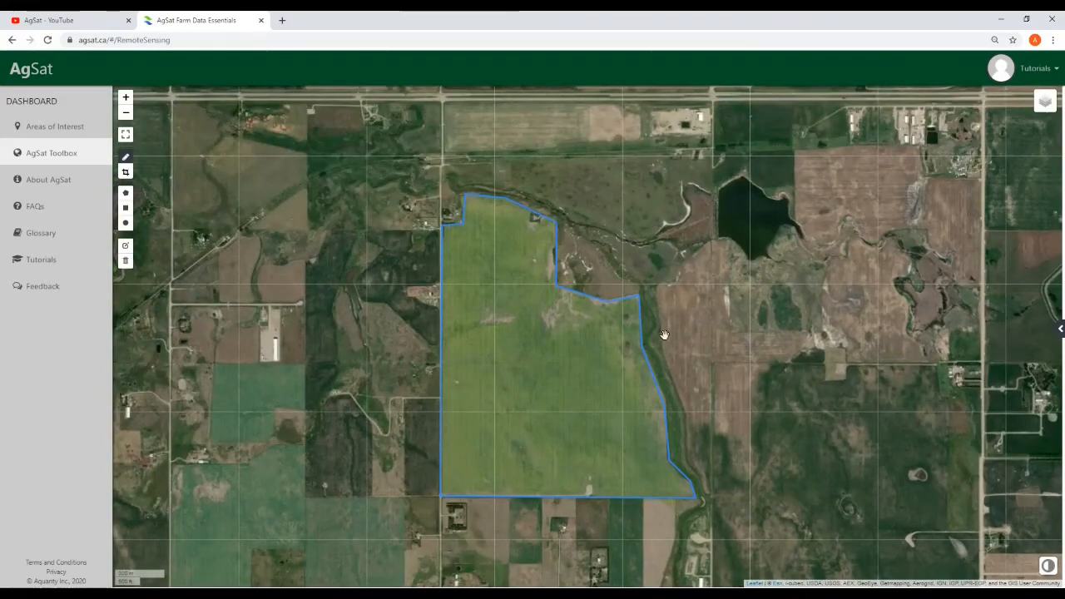
{"action": "left_click", "coordinate": [551, 403]}
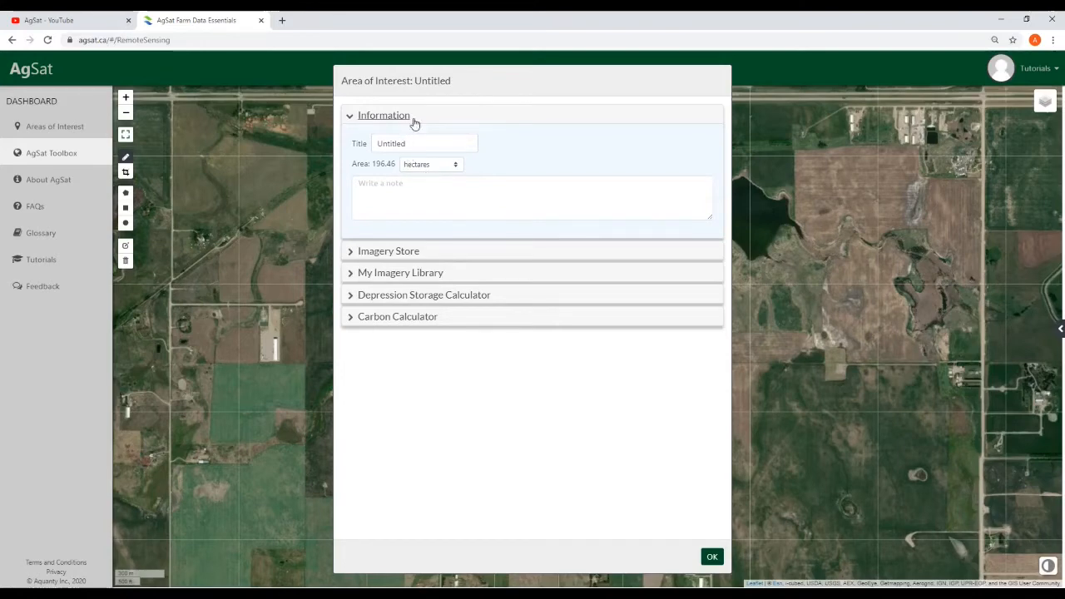
Title the area 'My New Area Of Interest', show acres, add the note 'My notes.', and save
{"action": "double_click", "coordinate": [437, 147]}
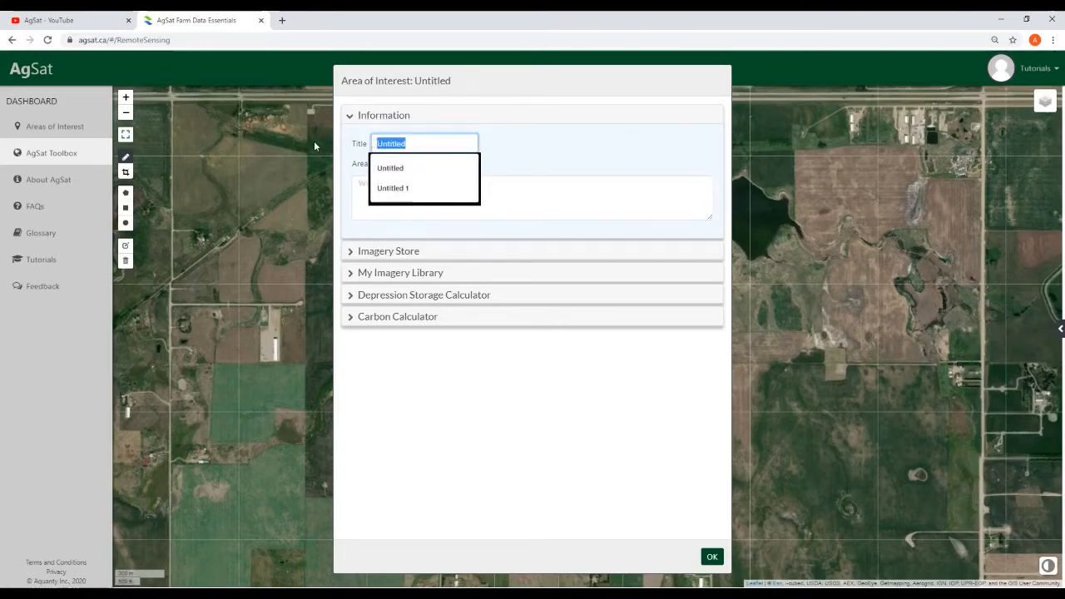
{"action": "type", "text": "My New "}
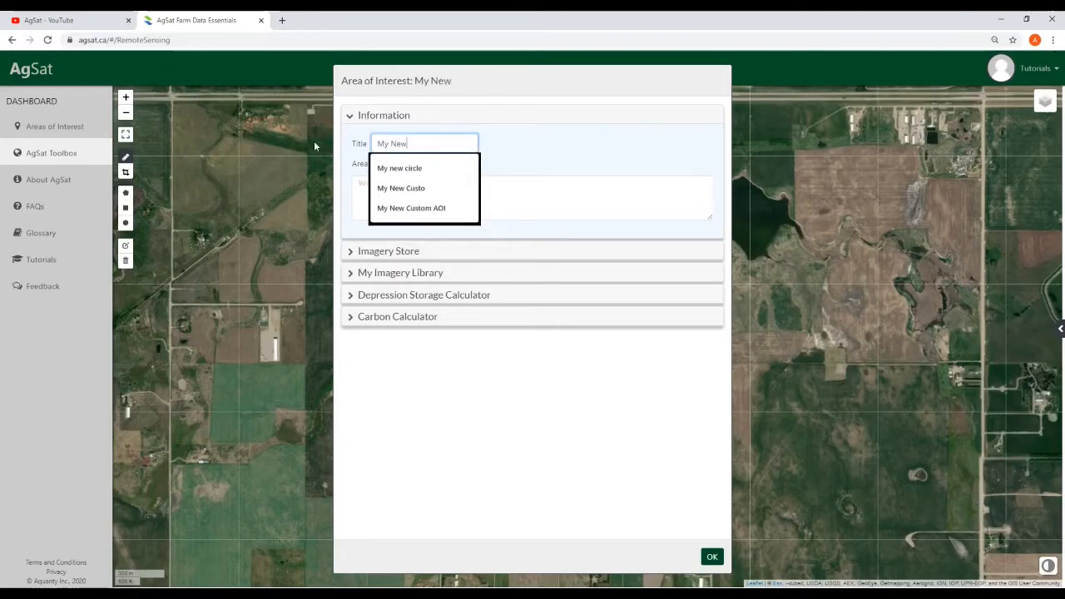
{"action": "type", "text": "A"}
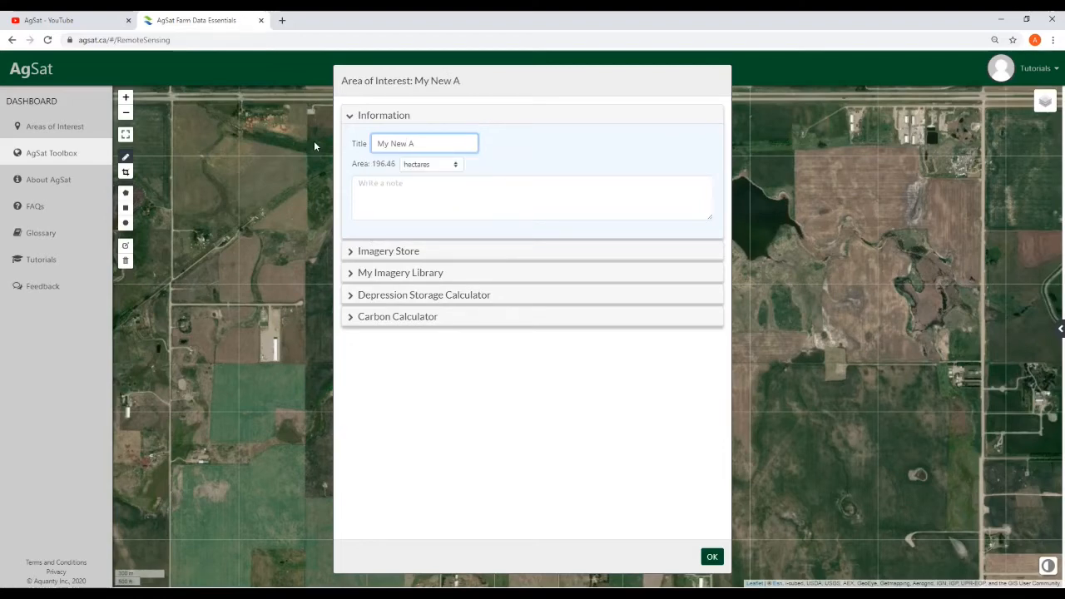
{"action": "type", "text": "rea Of Interest"}
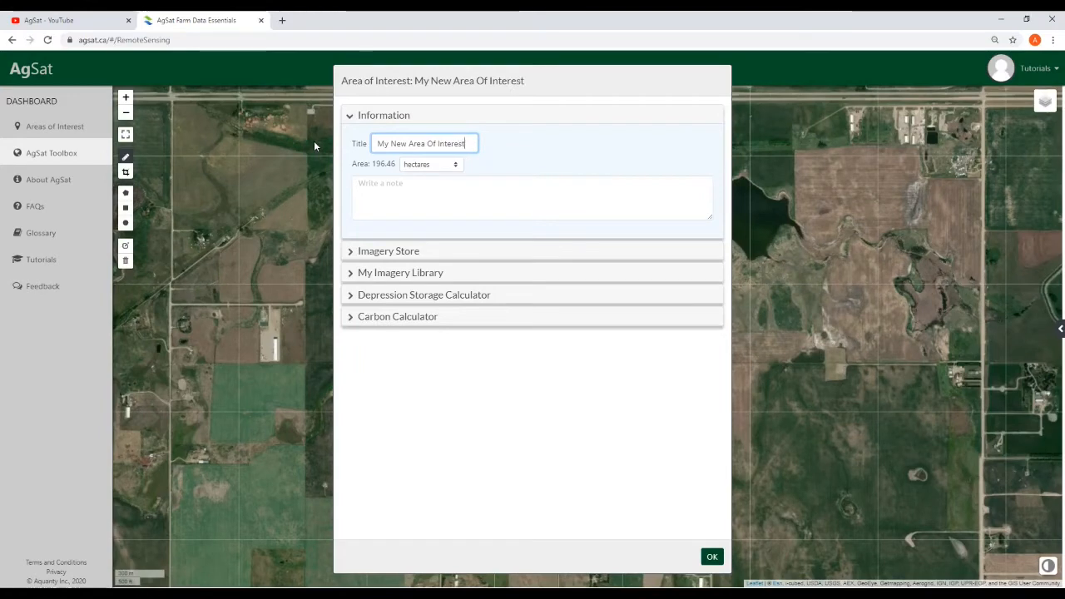
{"action": "left_click", "coordinate": [456, 167]}
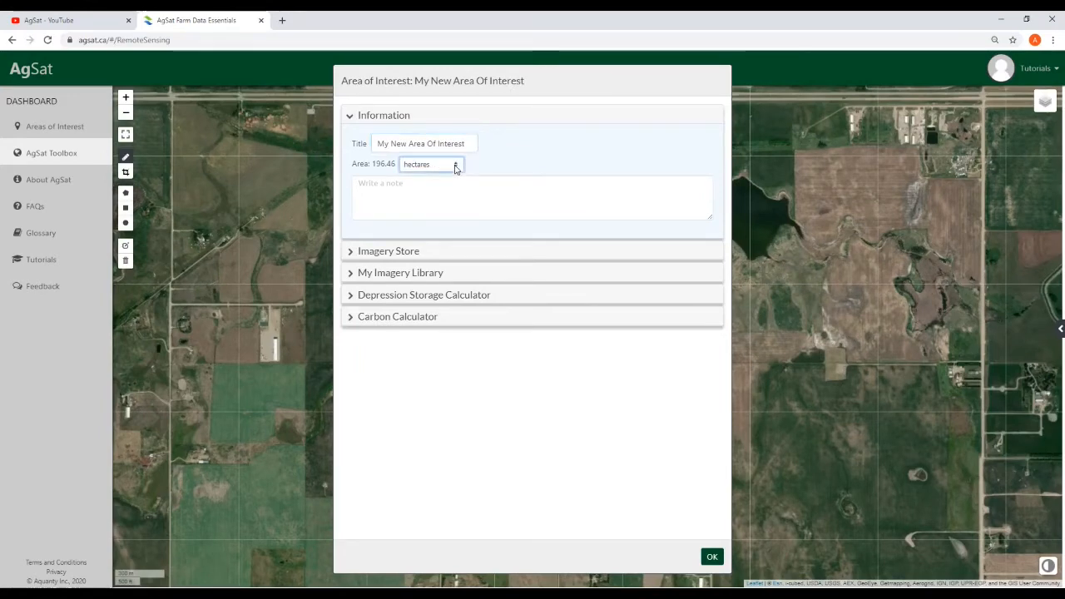
{"action": "left_click", "coordinate": [440, 192]}
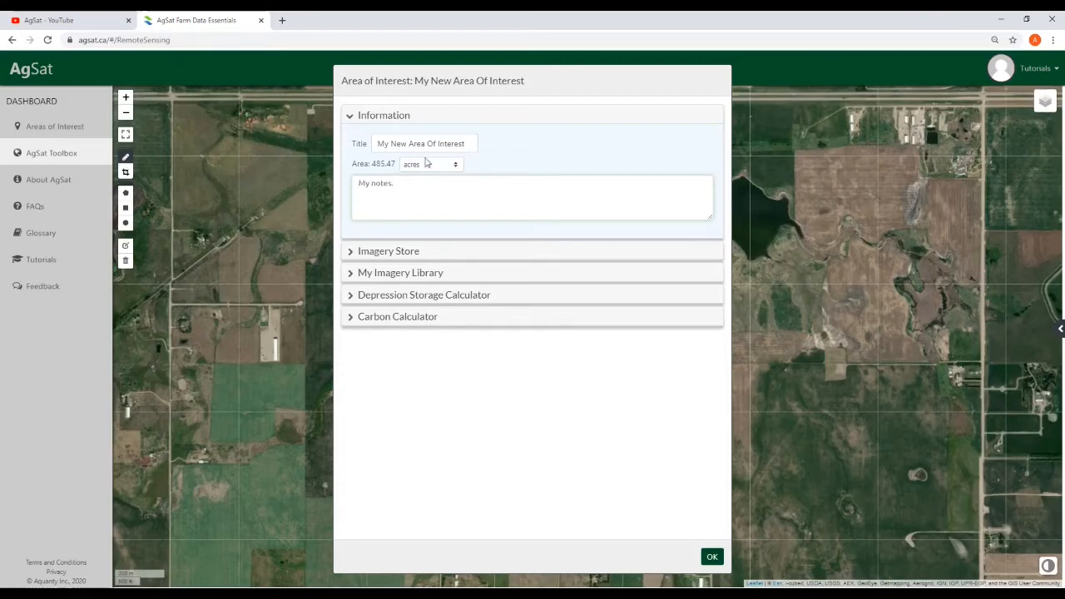
{"action": "left_click", "coordinate": [712, 556]}
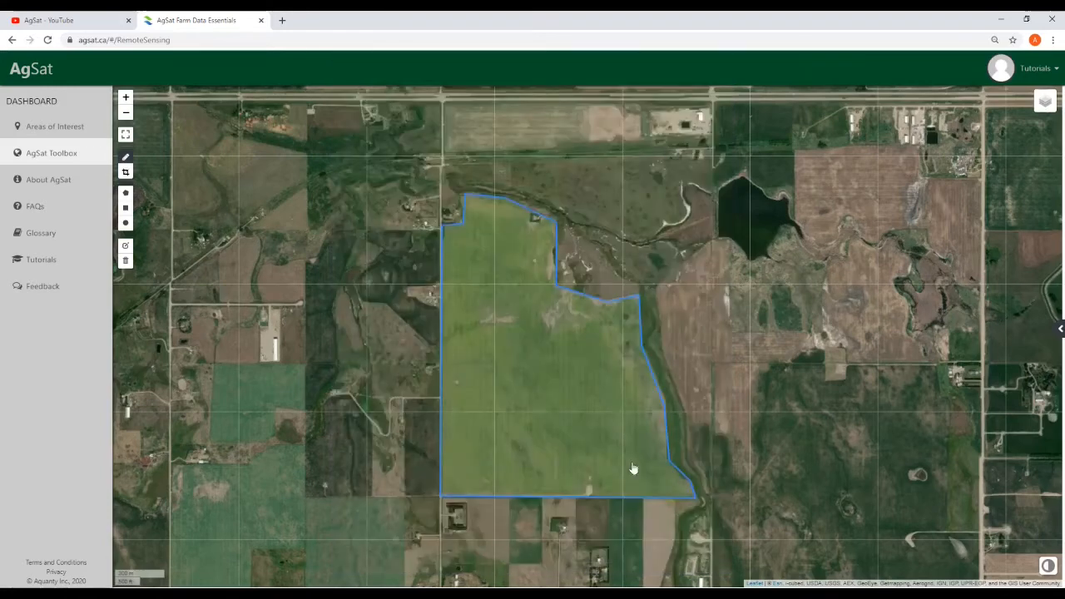
Reopen the saved area's details to verify them, then show the list of saved areas
{"action": "left_click", "coordinate": [556, 381]}
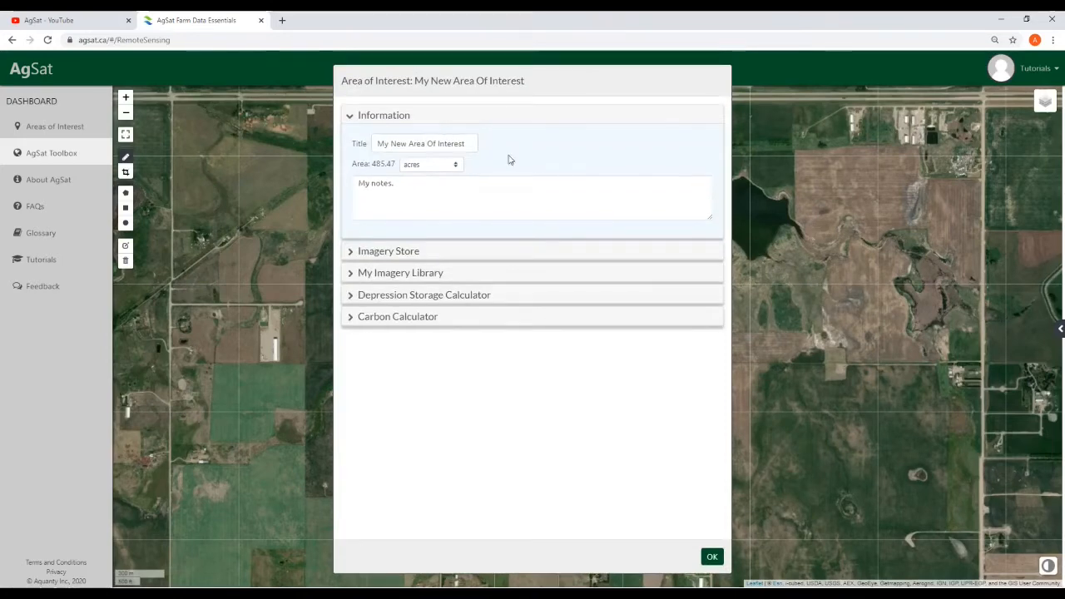
{"action": "left_click", "coordinate": [712, 557]}
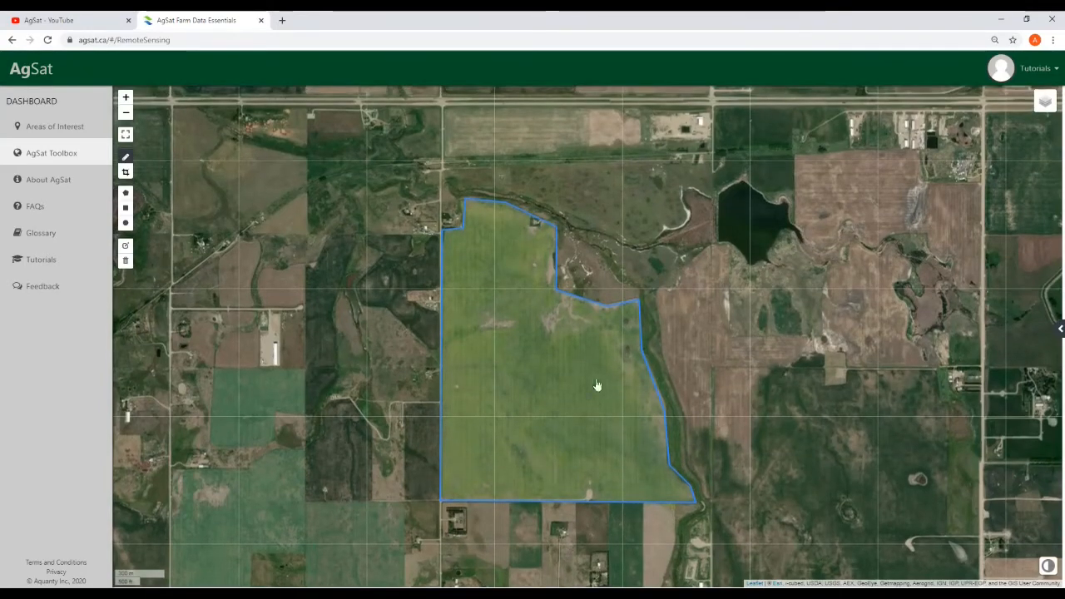
{"action": "left_click", "coordinate": [1059, 329]}
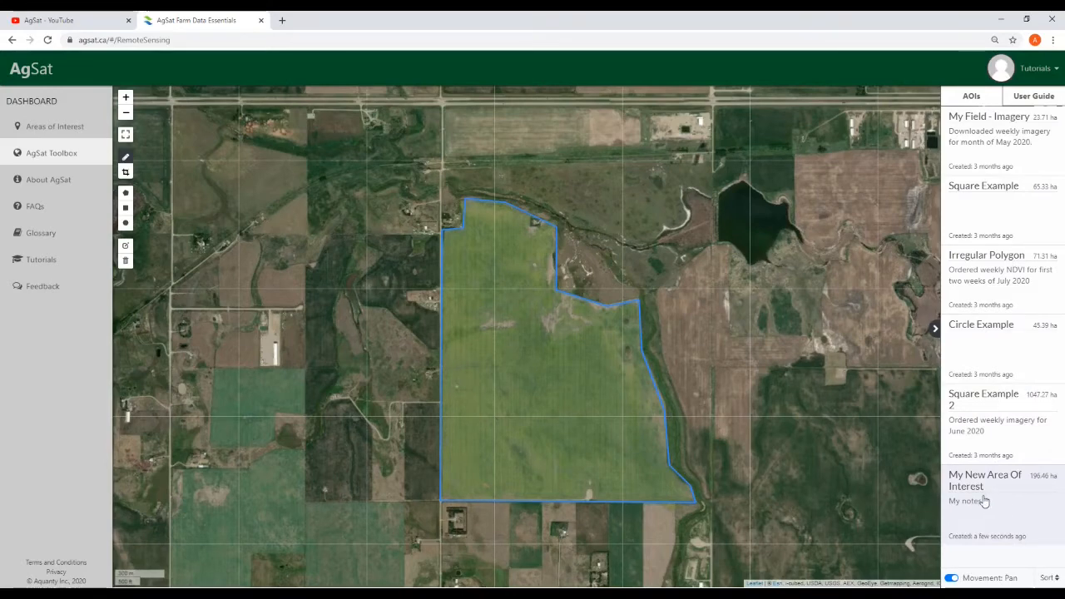
{"action": "left_click", "coordinate": [997, 432]}
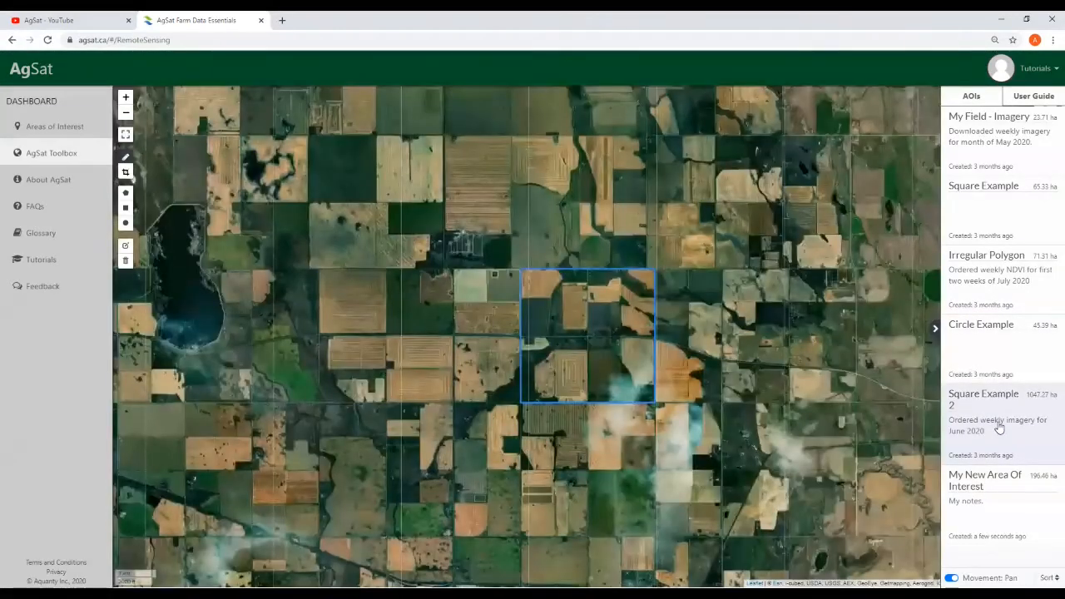
{"action": "left_click", "coordinate": [1018, 518]}
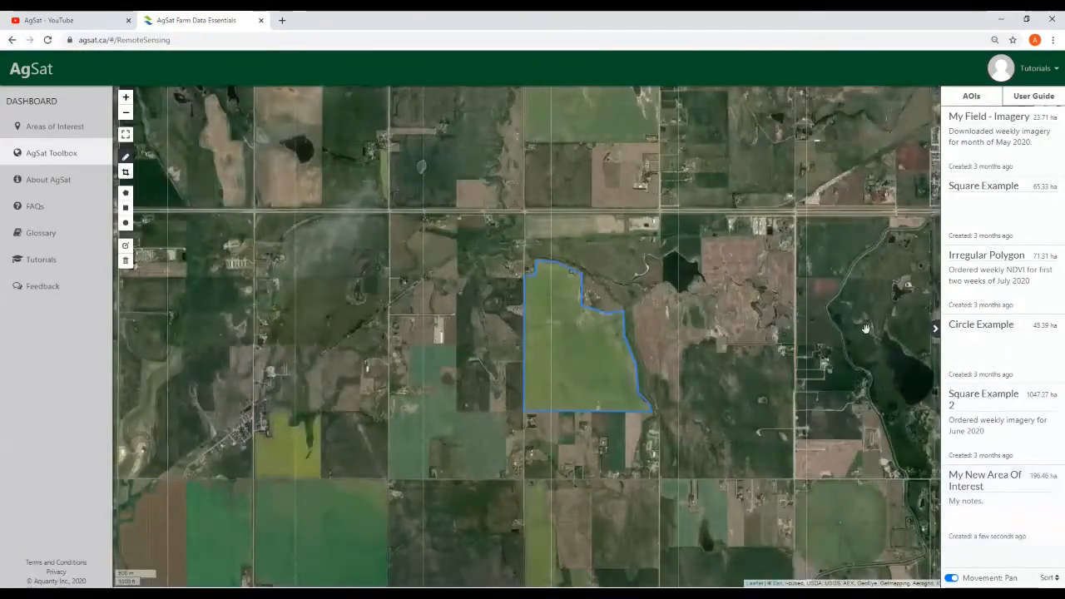
{"action": "left_click", "coordinate": [1036, 100]}
{"action": "scroll", "coordinate": [1025, 440], "scroll_direction": "down", "scroll_amount": 2}
{"action": "scroll", "coordinate": [1025, 439], "scroll_direction": "down", "scroll_amount": 3}
{"action": "scroll", "coordinate": [1040, 250], "scroll_direction": "up", "scroll_amount": 10}
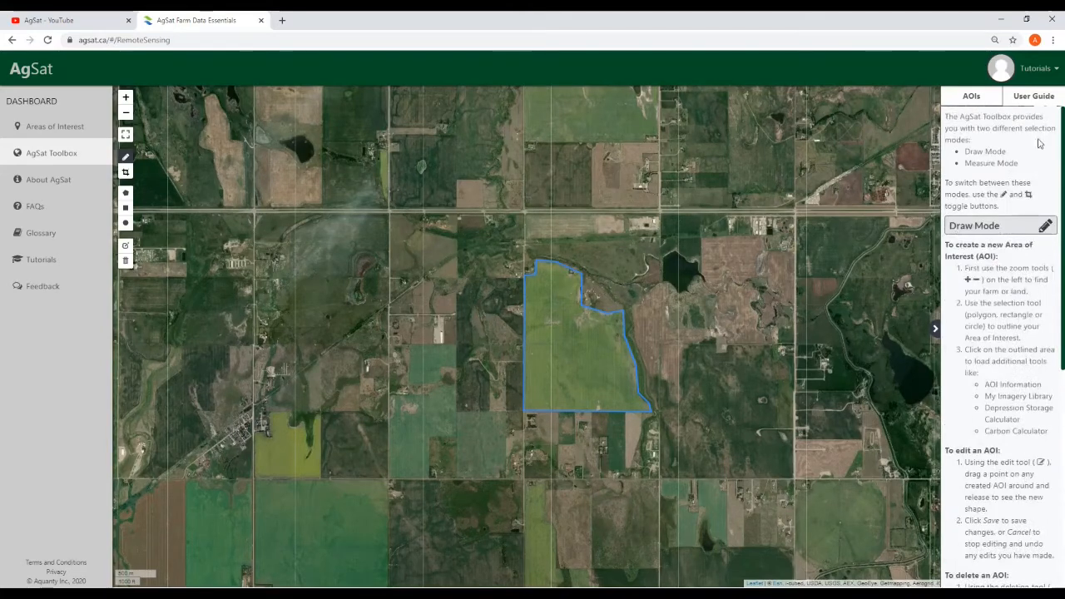
{"action": "left_click", "coordinate": [981, 102]}
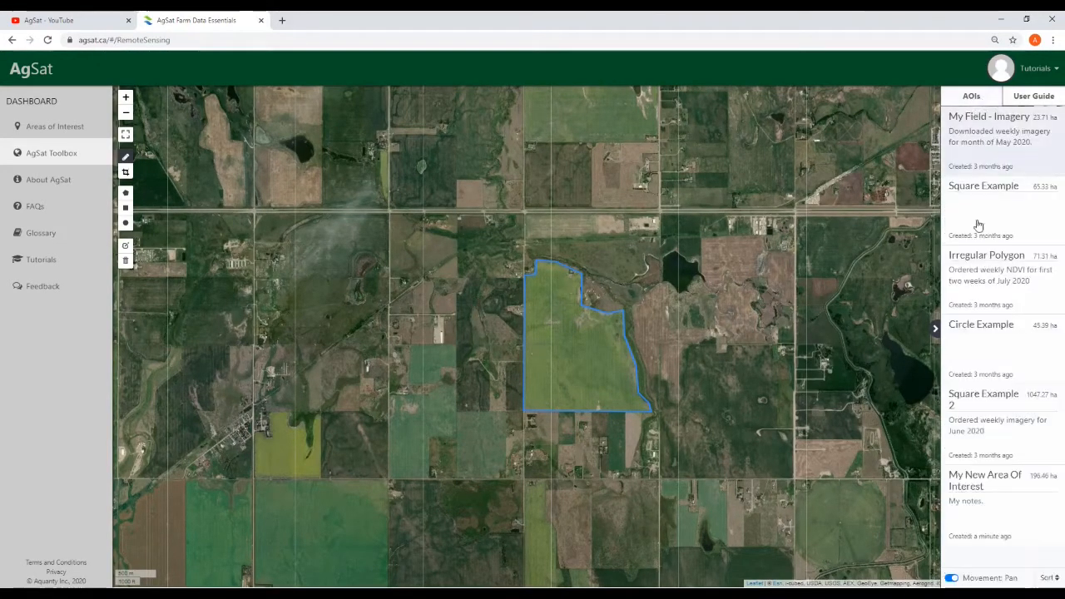
{"action": "left_click", "coordinate": [935, 331]}
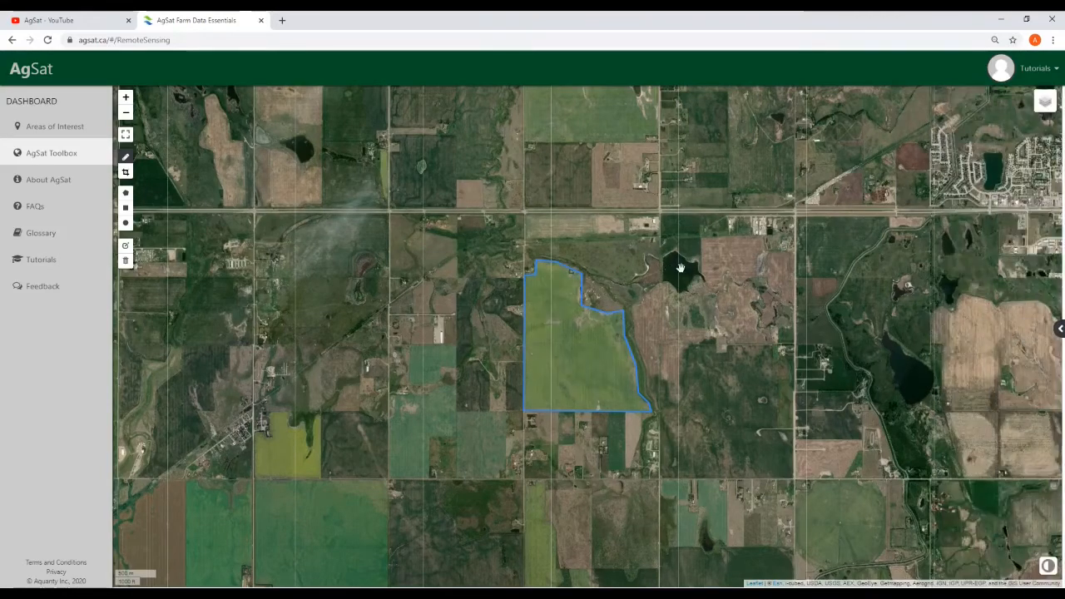
Draw two rectangles west of the field, one over the farmyard and a tall one below it
{"action": "left_click_drag", "start_coordinate": [672, 269], "coordinate": [656, 326]}
{"action": "scroll", "coordinate": [668, 350], "scroll_direction": "up", "scroll_amount": 2}
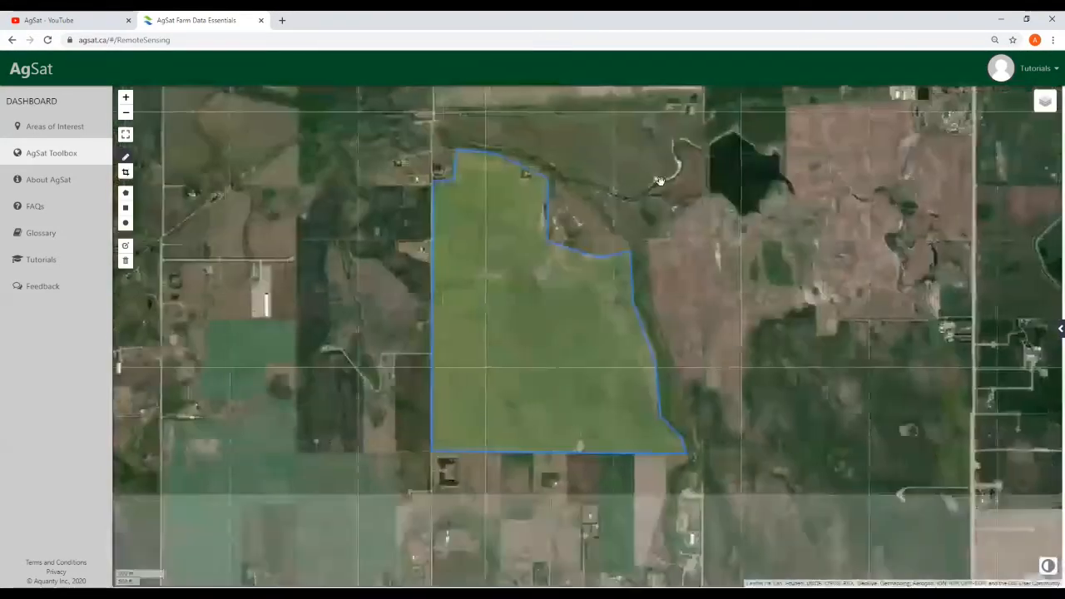
{"action": "left_click", "coordinate": [124, 210]}
{"action": "left_click_drag", "start_coordinate": [253, 222], "coordinate": [333, 304]}
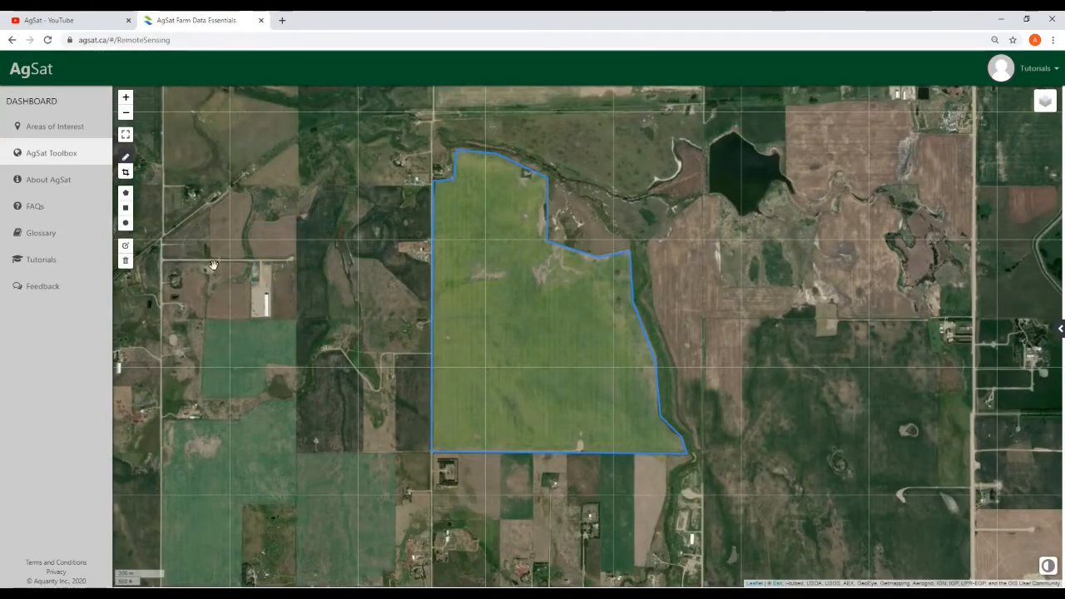
{"action": "left_click", "coordinate": [125, 208]}
{"action": "mouse_move", "coordinate": [255, 323]}
{"action": "left_mouse_down"}
{"action": "mouse_move", "coordinate": [302, 368]}
{"action": "mouse_move", "coordinate": [302, 454]}
{"action": "left_mouse_up"}
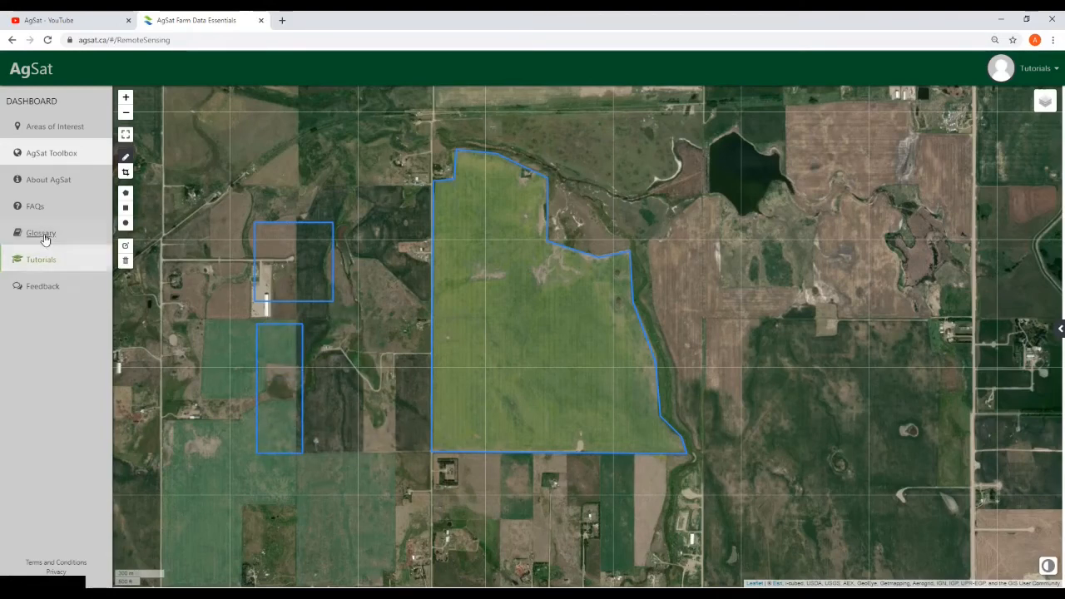
Add a circle between the rectangles and the field, then make all shape outlines editable
{"action": "left_click", "coordinate": [126, 222]}
{"action": "left_click_drag", "start_coordinate": [352, 391], "coordinate": [379, 408]}
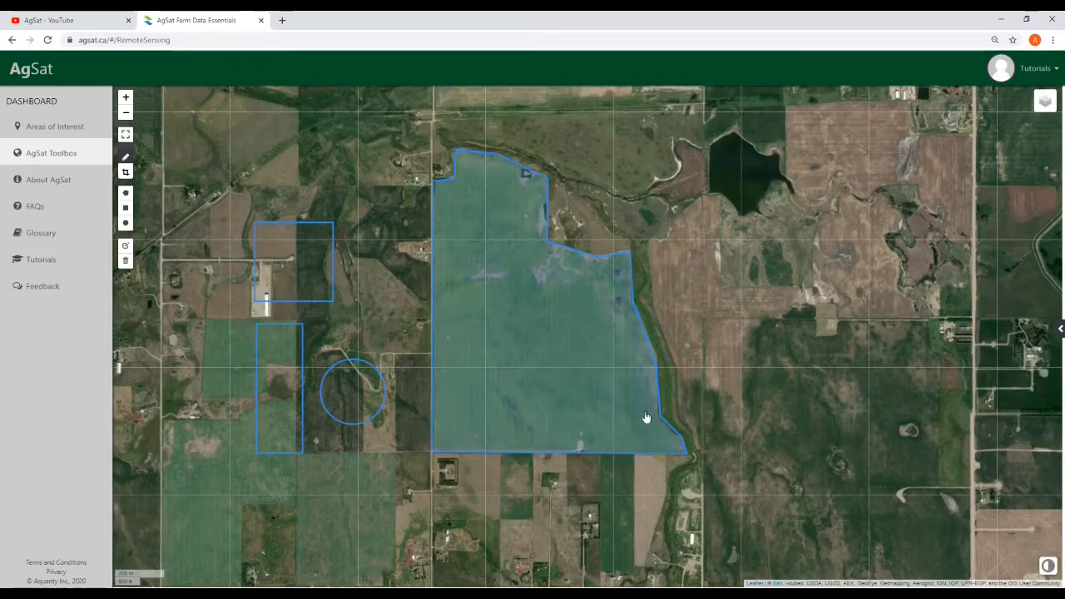
{"action": "left_click", "coordinate": [125, 248]}
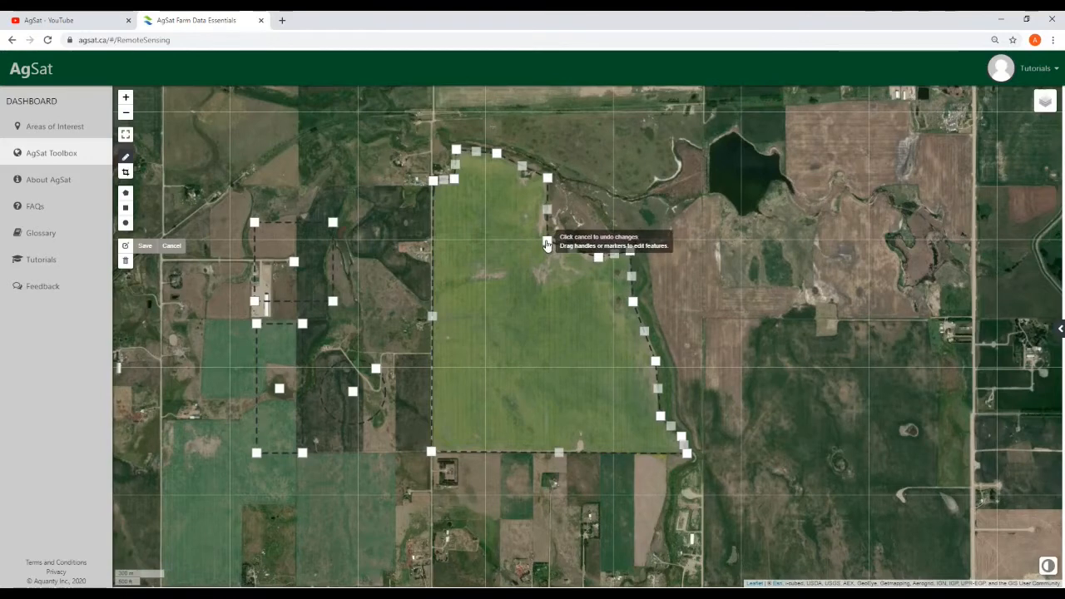
Reshape the large field polygon by nudging its top-right corner and straightening its bottom edge
{"action": "left_click_drag", "start_coordinate": [548, 179], "coordinate": [551, 176]}
{"action": "left_click_drag", "start_coordinate": [558, 452], "coordinate": [554, 396]}
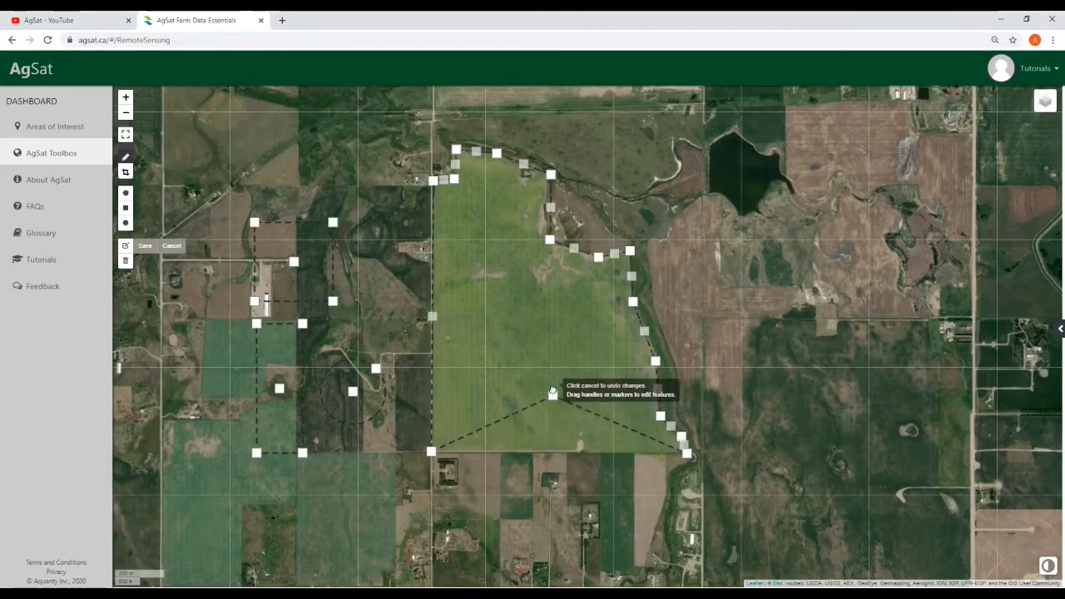
{"action": "left_click_drag", "start_coordinate": [493, 435], "coordinate": [499, 485]}
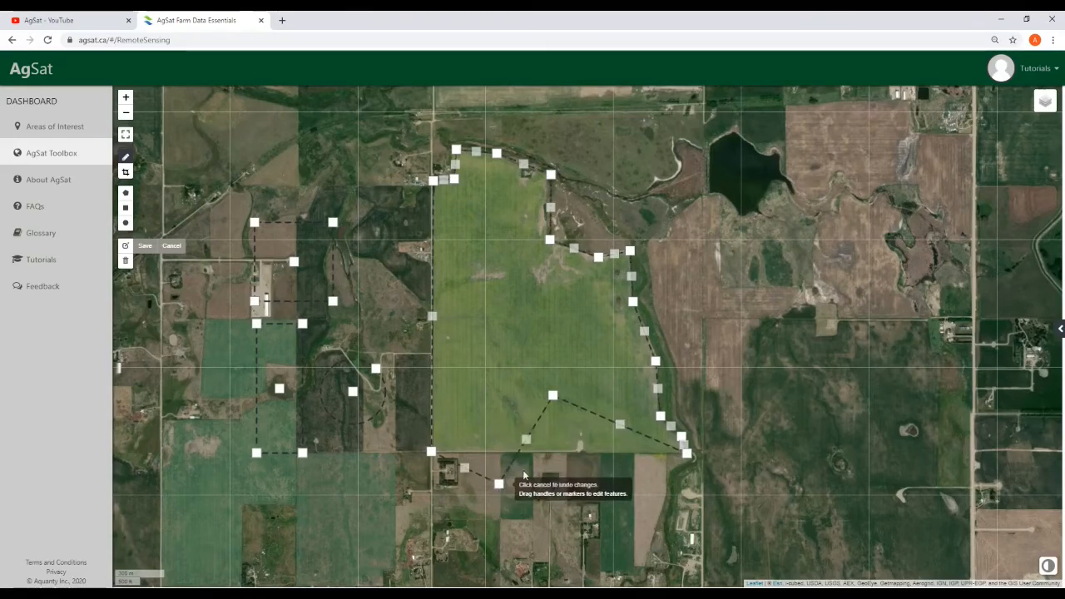
{"action": "mouse_move", "coordinate": [553, 396]}
{"action": "left_mouse_down"}
{"action": "mouse_move", "coordinate": [584, 518]}
{"action": "mouse_move", "coordinate": [509, 502]}
{"action": "mouse_move", "coordinate": [575, 505]}
{"action": "left_mouse_up"}
{"action": "left_click_drag", "start_coordinate": [634, 484], "coordinate": [631, 453]}
{"action": "left_click_drag", "start_coordinate": [578, 507], "coordinate": [573, 453]}
{"action": "left_click_drag", "start_coordinate": [500, 486], "coordinate": [500, 452]}
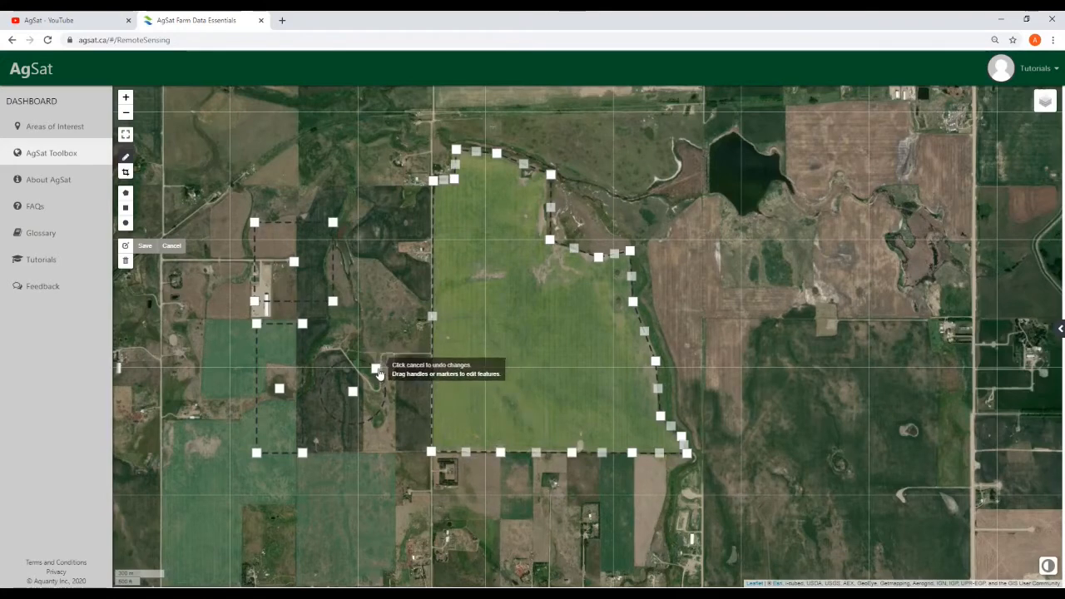
Resize the circle, enlarge both rectangles, and save the shape edits
{"action": "left_click_drag", "start_coordinate": [377, 366], "coordinate": [371, 371]}
{"action": "left_click_drag", "start_coordinate": [256, 452], "coordinate": [225, 476]}
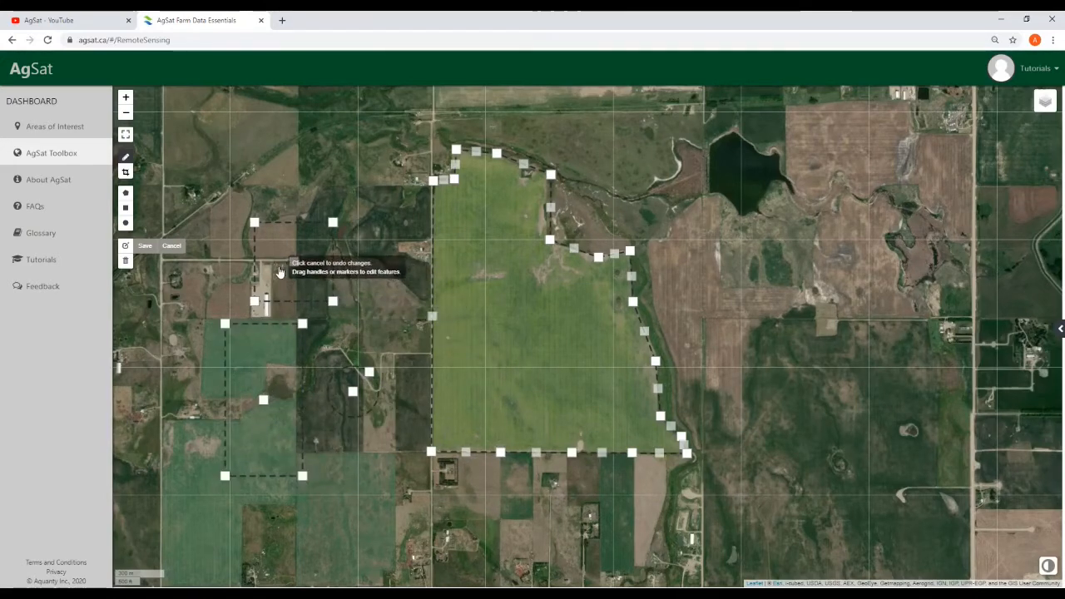
{"action": "left_click_drag", "start_coordinate": [254, 223], "coordinate": [233, 220]}
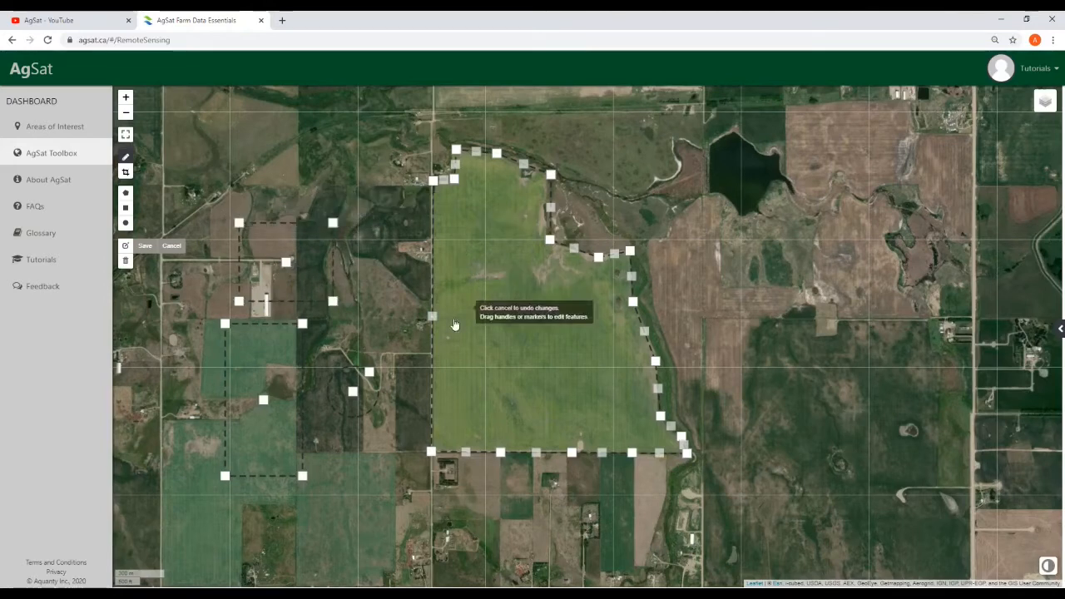
{"action": "left_click", "coordinate": [144, 247]}
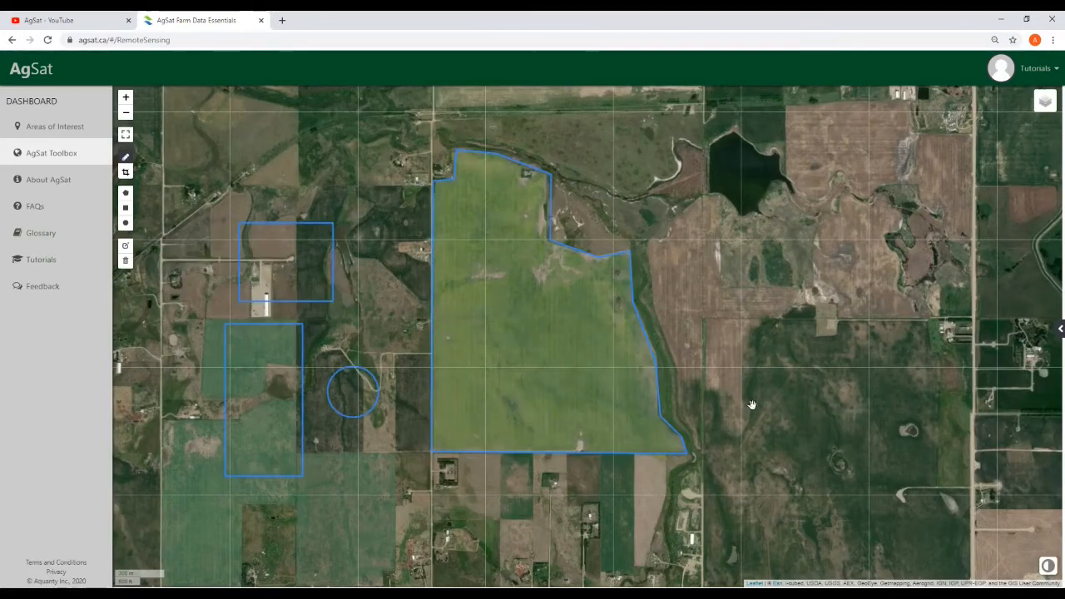
Delete the upper rectangle, lower rectangle and circle with the trash tool, then save
{"action": "scroll", "coordinate": [752, 397], "scroll_direction": "down", "scroll_amount": 2}
{"action": "scroll", "coordinate": [675, 316], "scroll_direction": "up", "scroll_amount": 2}
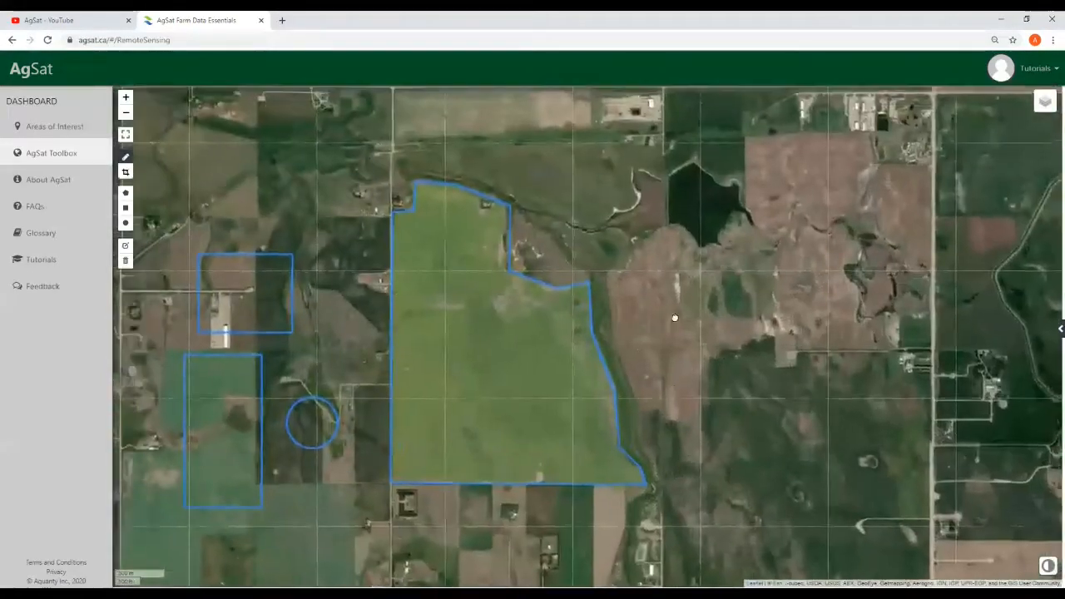
{"action": "left_click", "coordinate": [126, 261]}
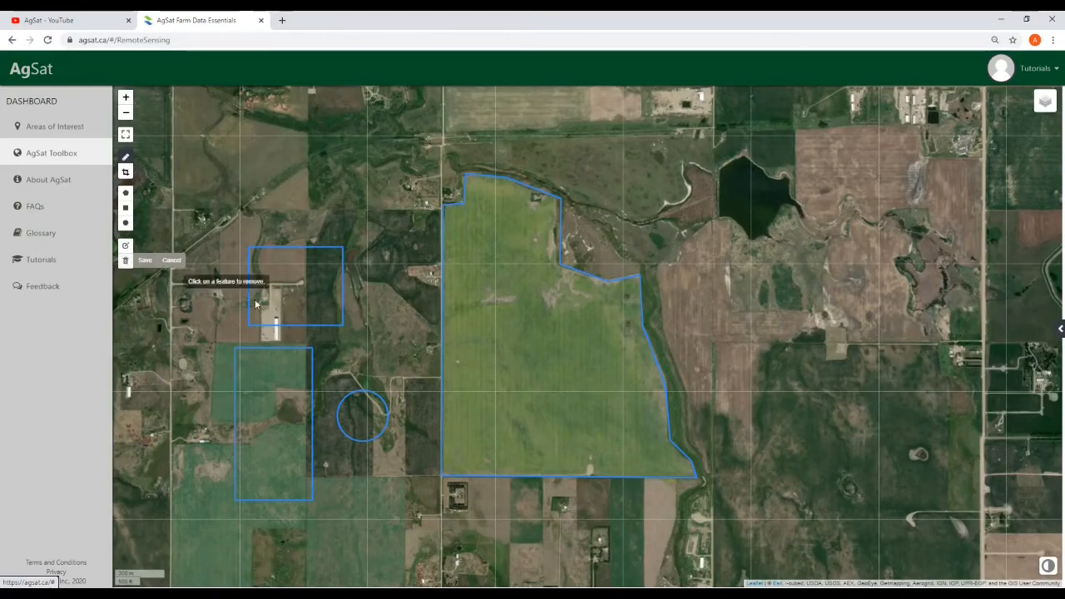
{"action": "left_click", "coordinate": [304, 292]}
{"action": "left_click", "coordinate": [287, 437]}
{"action": "left_click", "coordinate": [358, 422]}
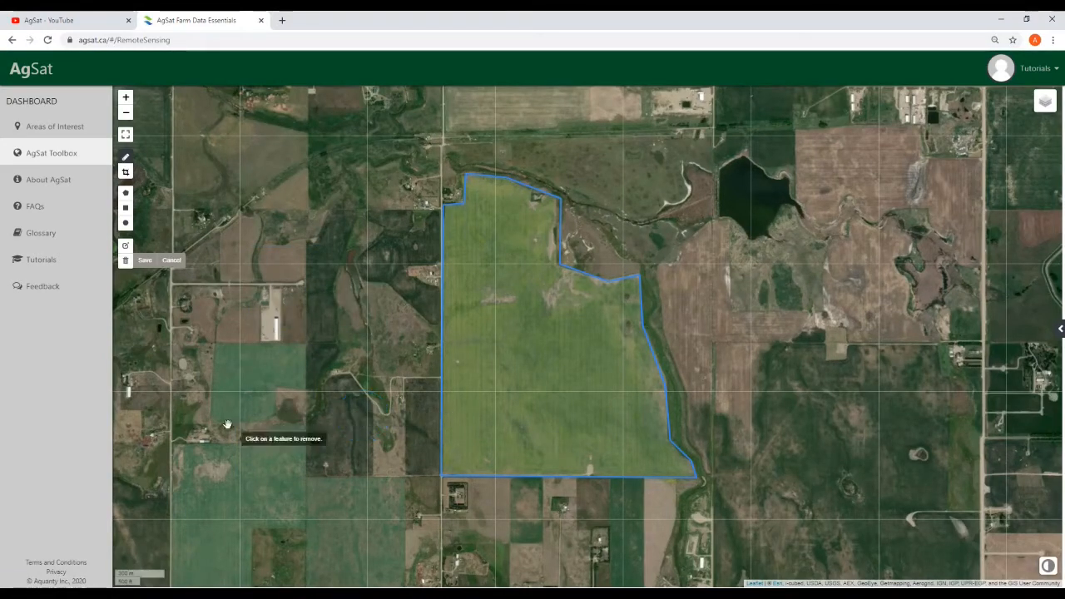
{"action": "left_click", "coordinate": [143, 261]}
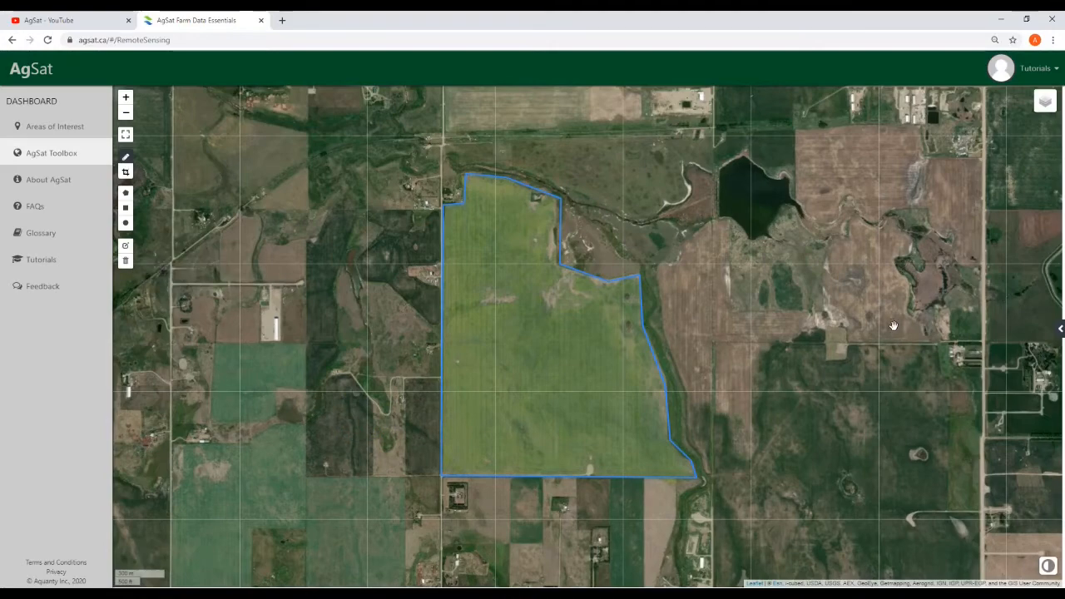
{"action": "scroll", "coordinate": [696, 358], "scroll_direction": "down", "scroll_amount": 1}
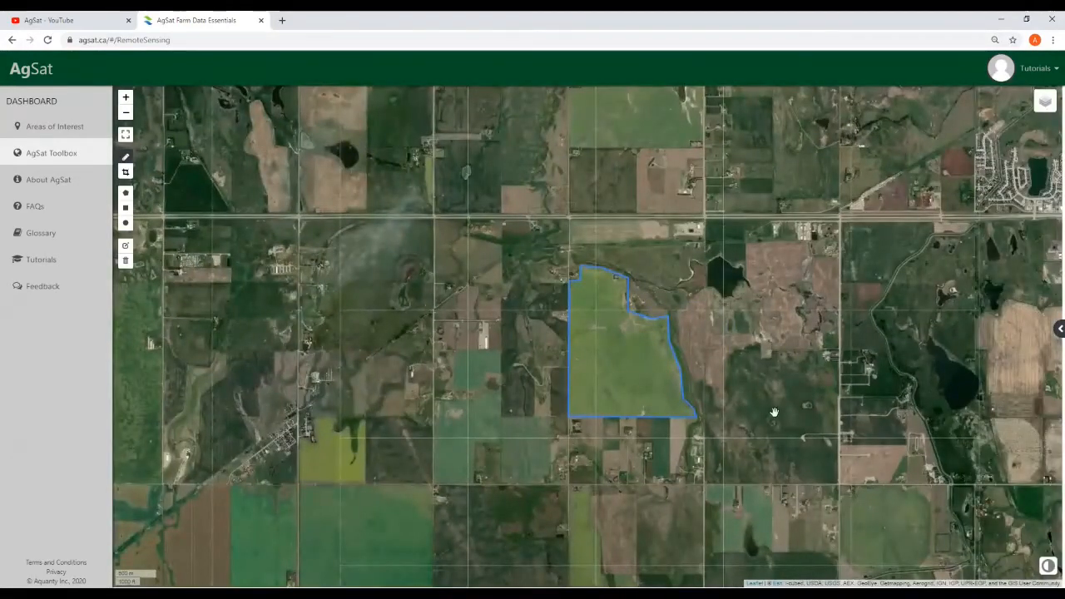
Pan to the field and open My New Area Of Interest details, now showing 488.66 acres
{"action": "left_click_drag", "start_coordinate": [752, 376], "coordinate": [697, 349]}
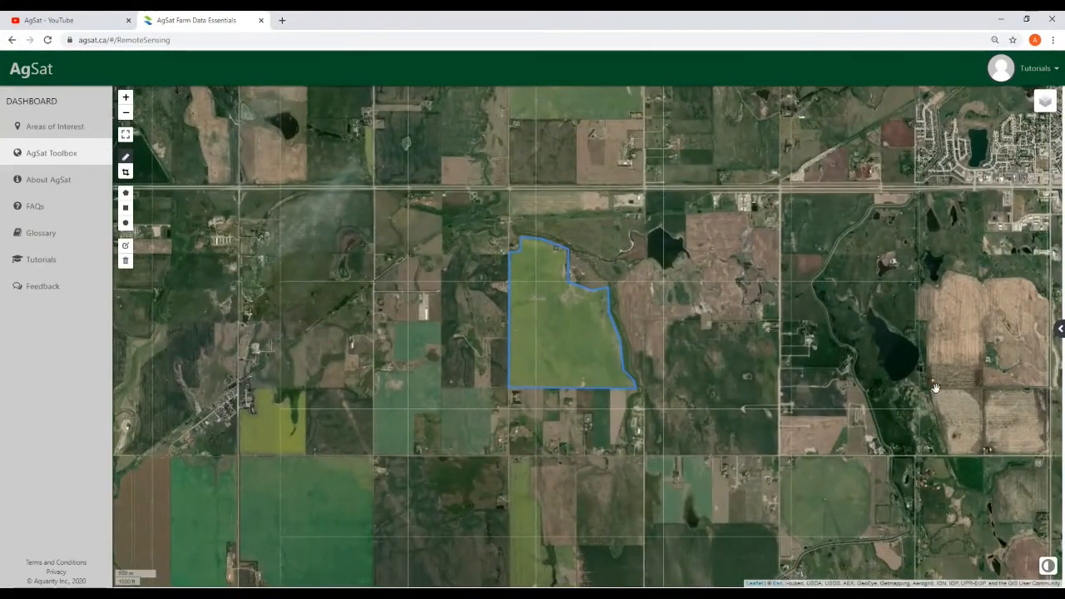
{"action": "left_click_drag", "start_coordinate": [672, 315], "coordinate": [659, 320]}
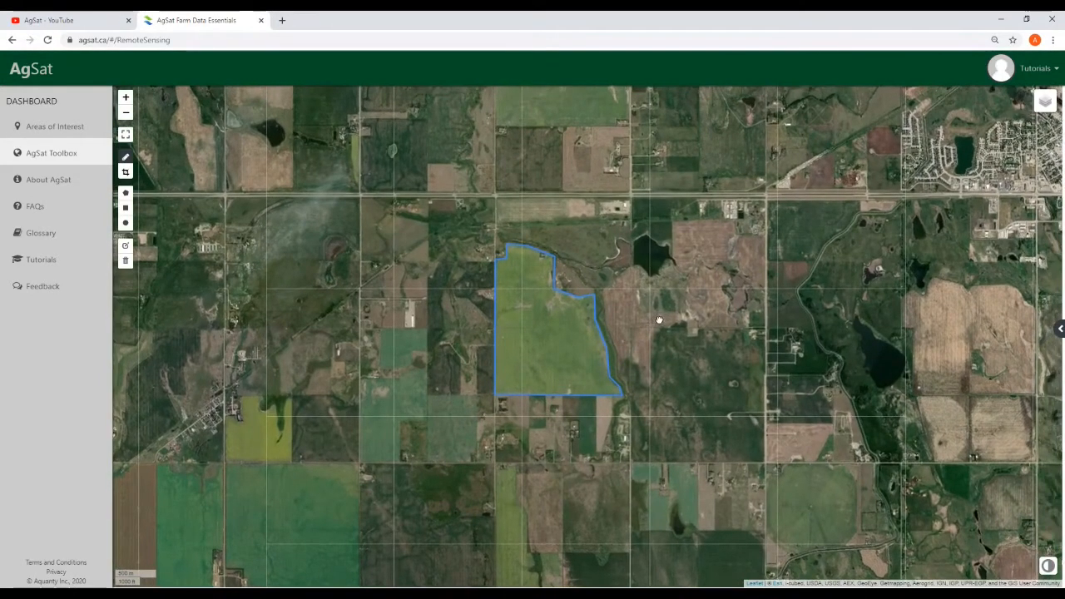
{"action": "left_click", "coordinate": [555, 341]}
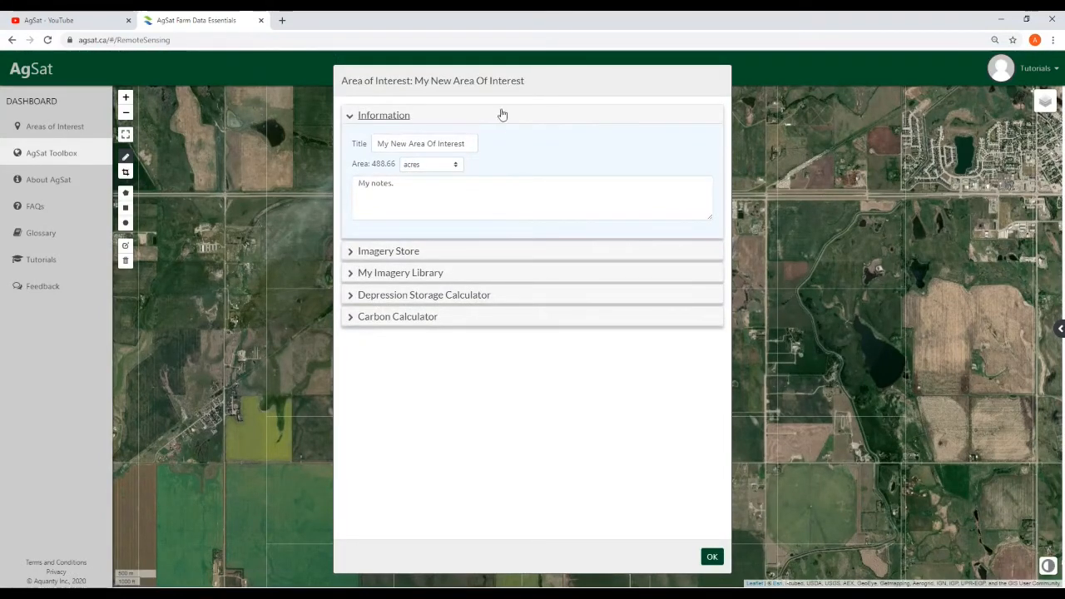
{"action": "left_click", "coordinate": [711, 557]}
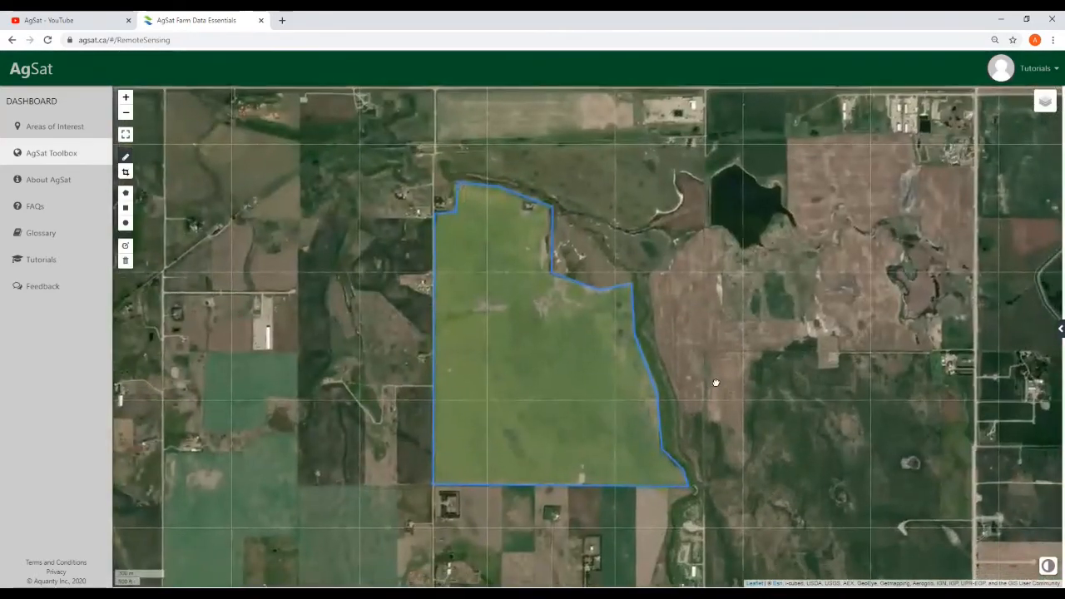
{"action": "left_click", "coordinate": [547, 364]}
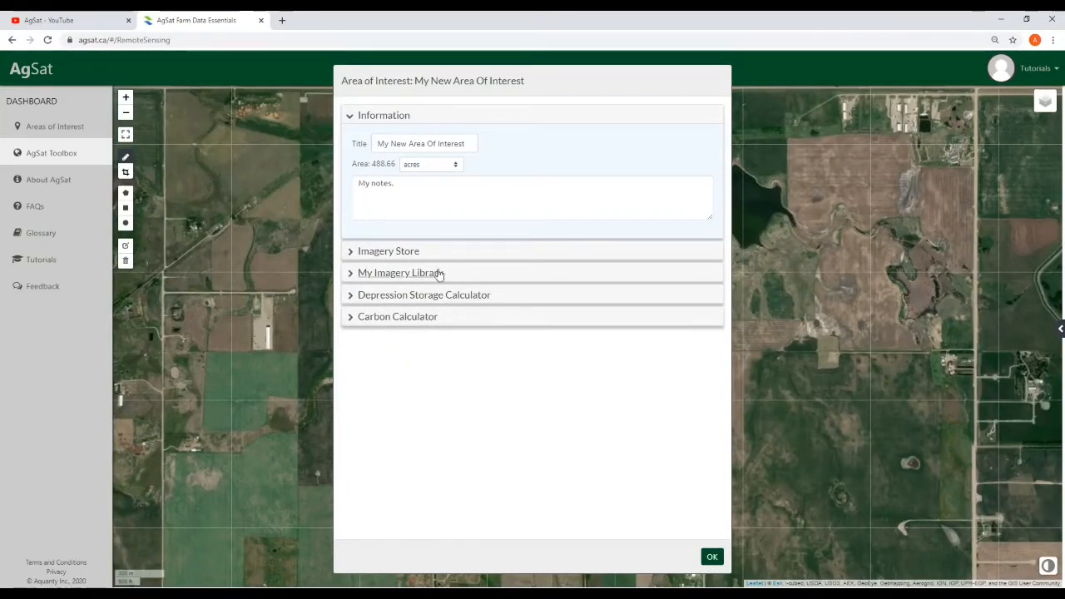
In Imagery Store, choose Normalized Difference Vegetation Index as the image type after briefly trying NDWI
{"action": "left_click", "coordinate": [385, 254]}
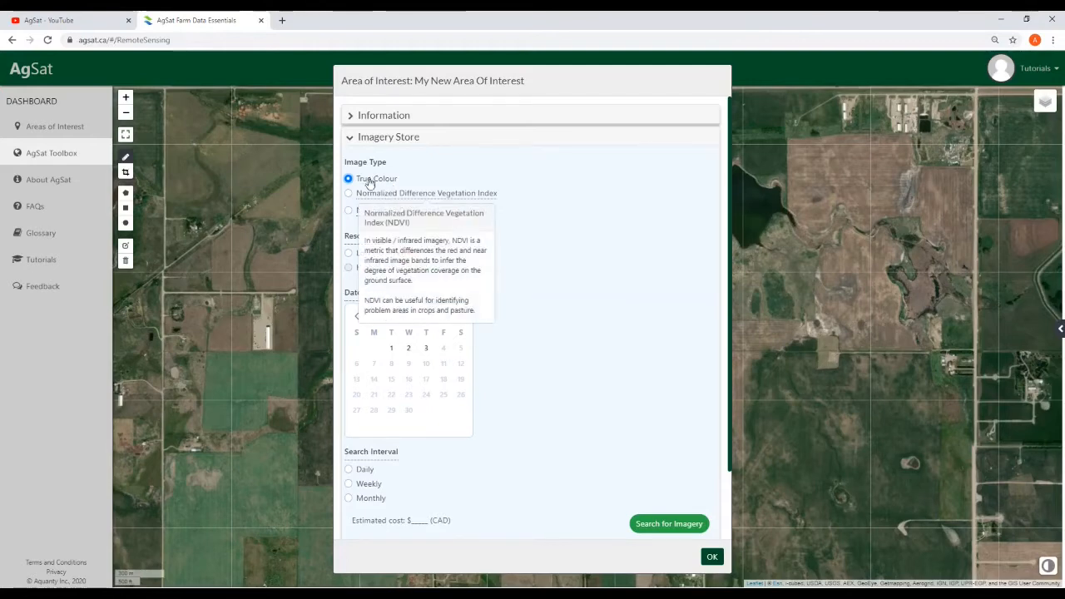
{"action": "left_click", "coordinate": [349, 195]}
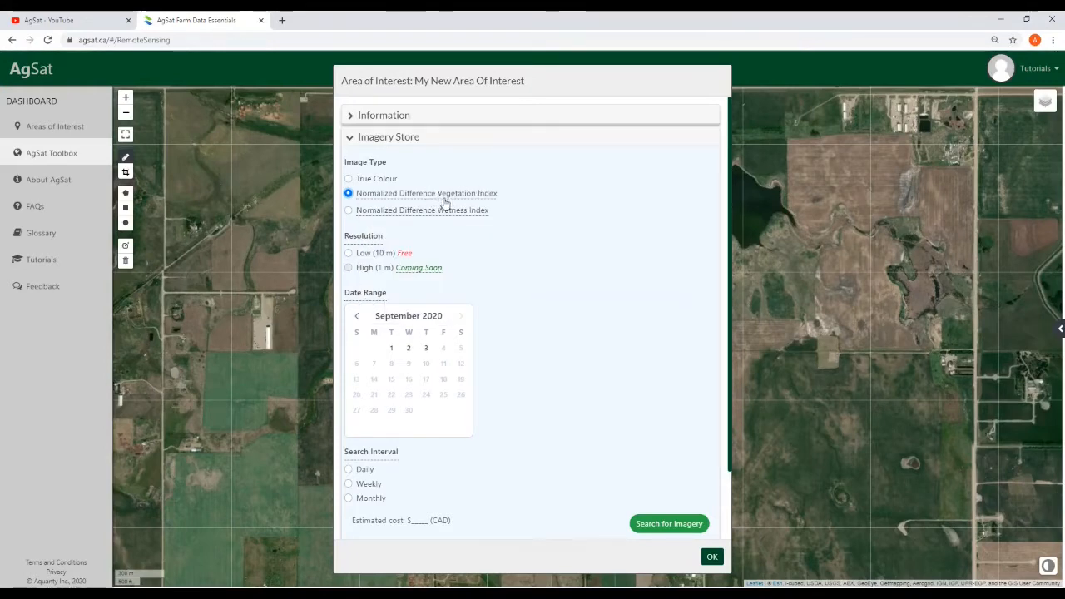
{"action": "mouse_move", "coordinate": [488, 199]}
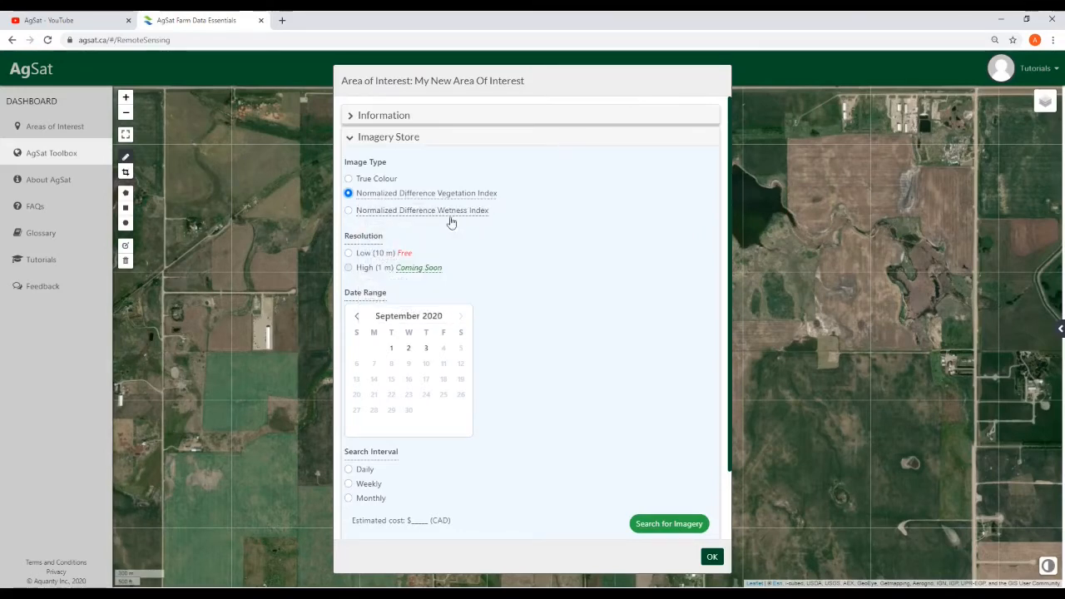
{"action": "left_click", "coordinate": [348, 211]}
{"action": "mouse_move", "coordinate": [470, 218]}
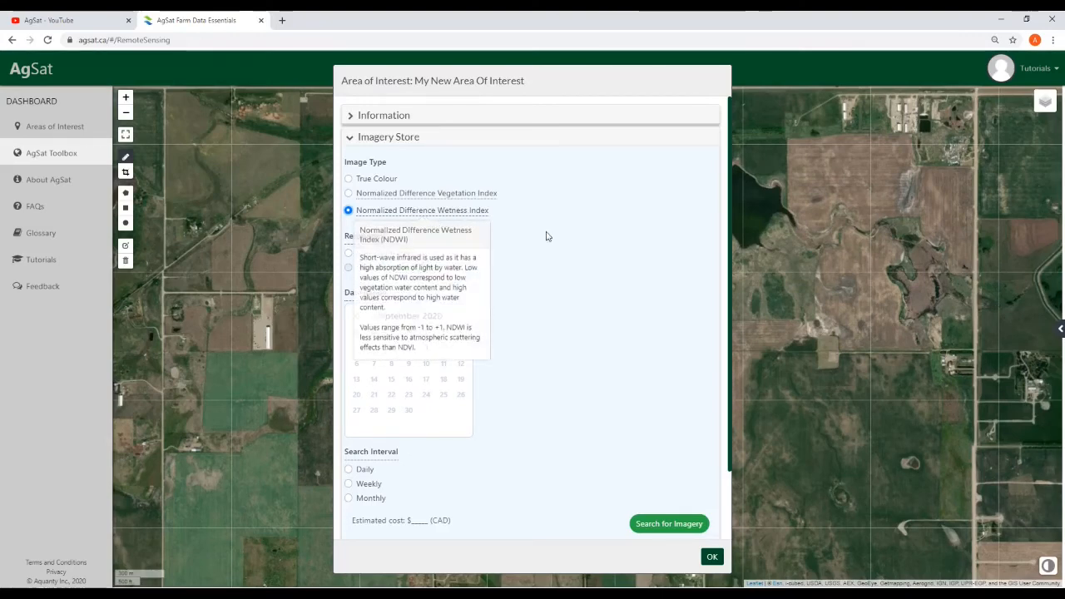
{"action": "left_click", "coordinate": [347, 194]}
{"action": "scroll", "coordinate": [511, 283], "scroll_direction": "down", "scroll_amount": 1}
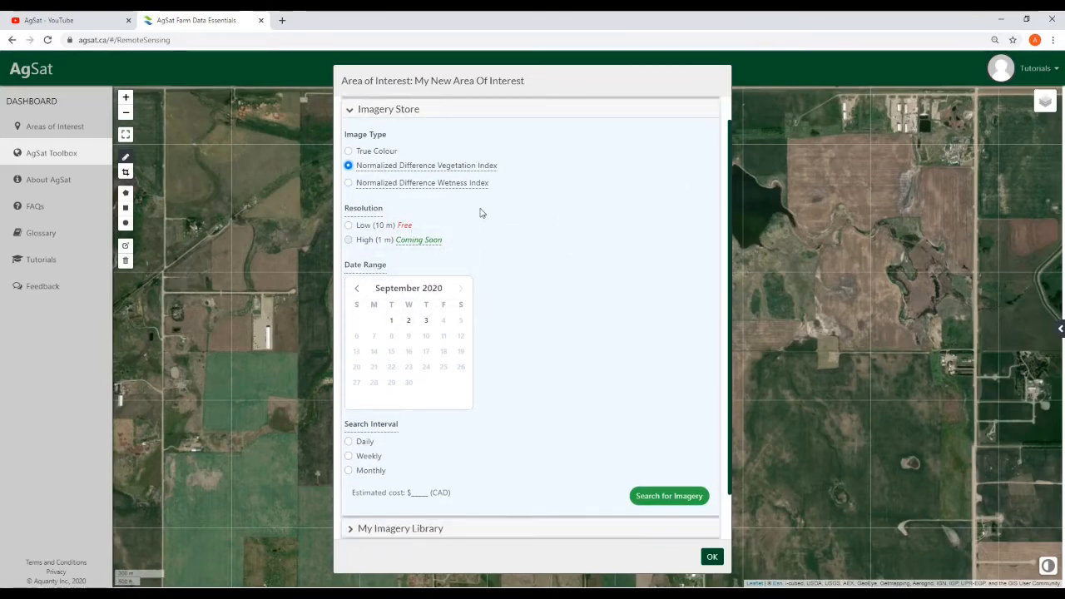
{"action": "scroll", "coordinate": [488, 215], "scroll_direction": "up", "scroll_amount": 1}
{"action": "mouse_move", "coordinate": [379, 232]}
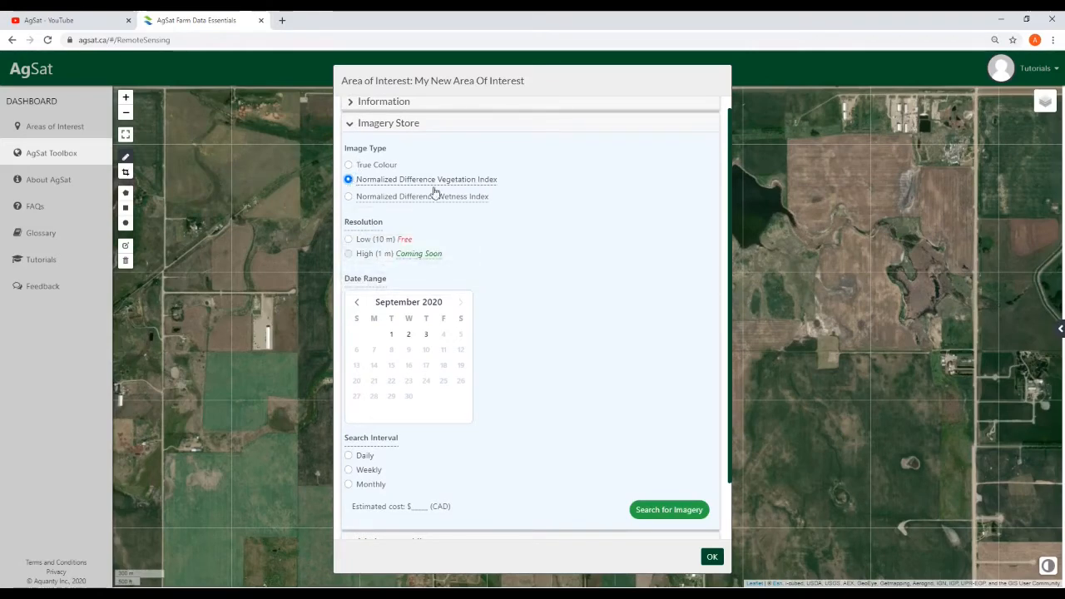
{"action": "mouse_move", "coordinate": [479, 205]}
{"action": "mouse_move", "coordinate": [372, 180]}
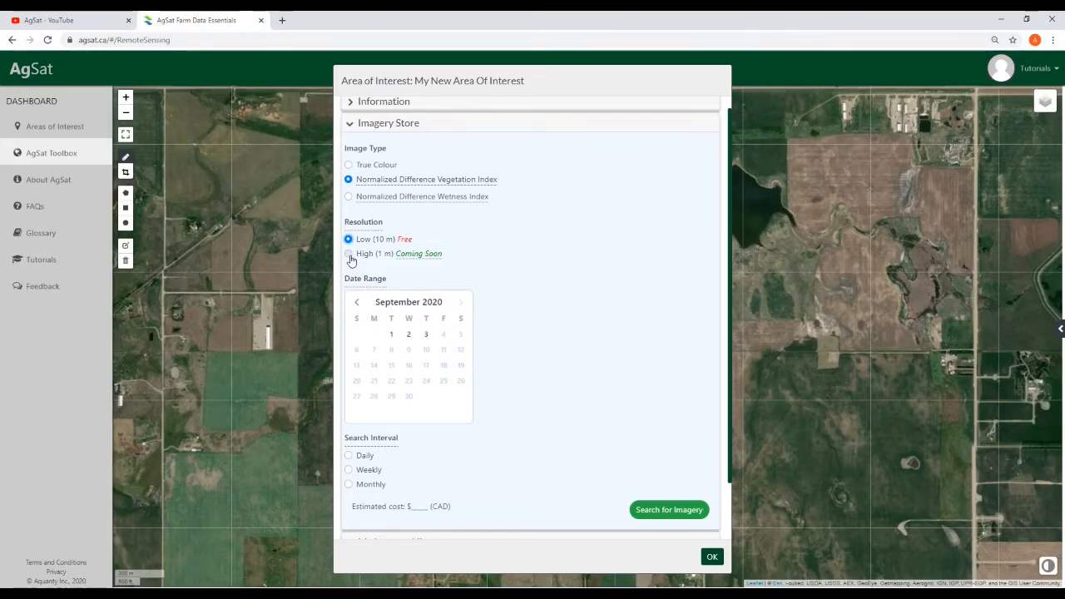
Set the imagery date range from August 1 to August 31, 2020
{"action": "mouse_move", "coordinate": [420, 258]}
{"action": "left_click", "coordinate": [359, 304]}
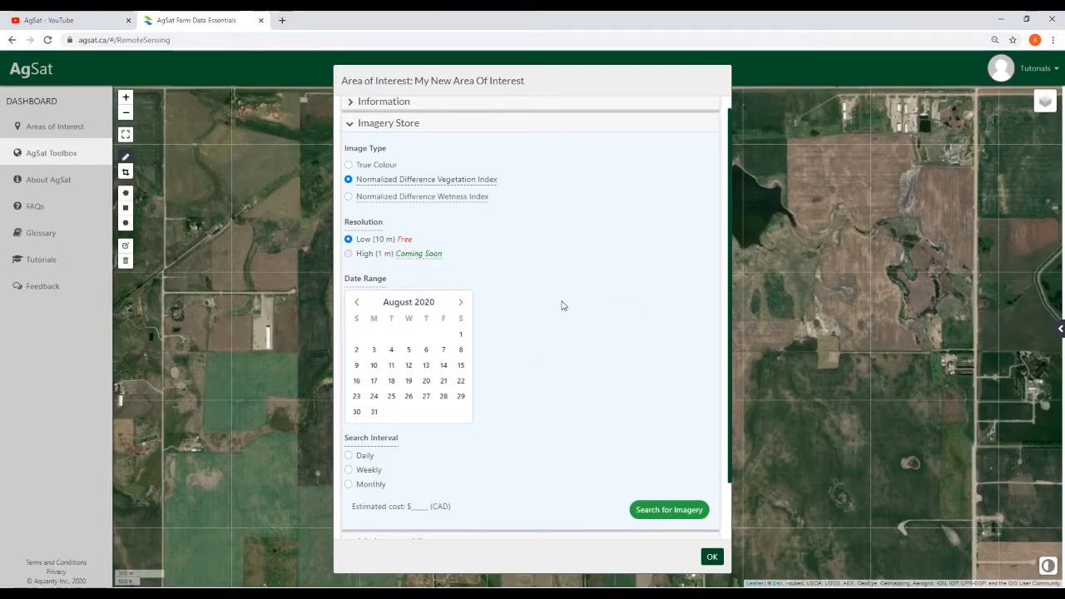
{"action": "mouse_move", "coordinate": [384, 284]}
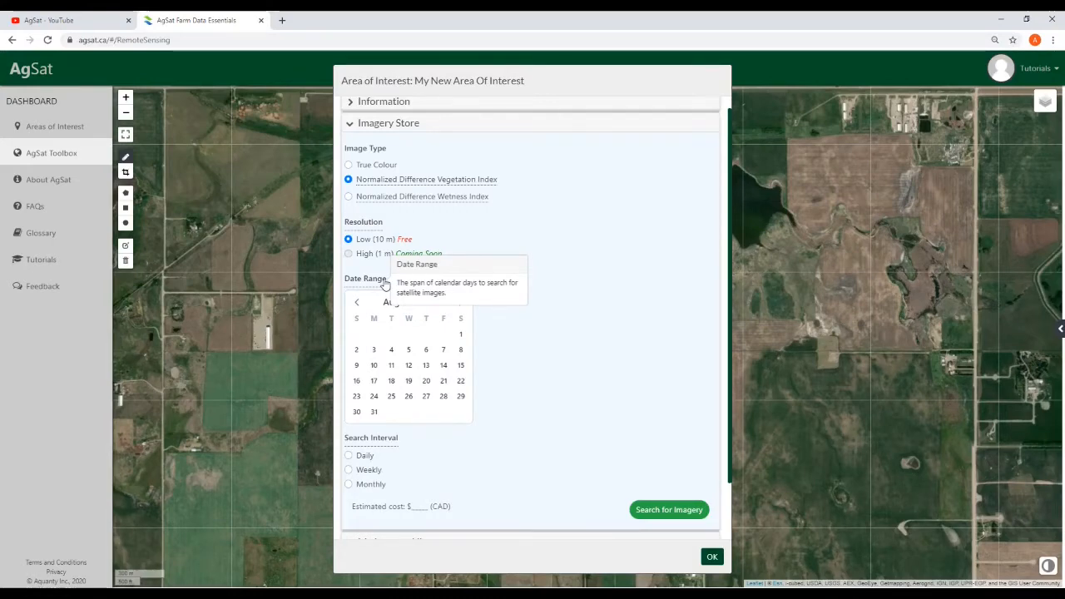
{"action": "left_click", "coordinate": [461, 333]}
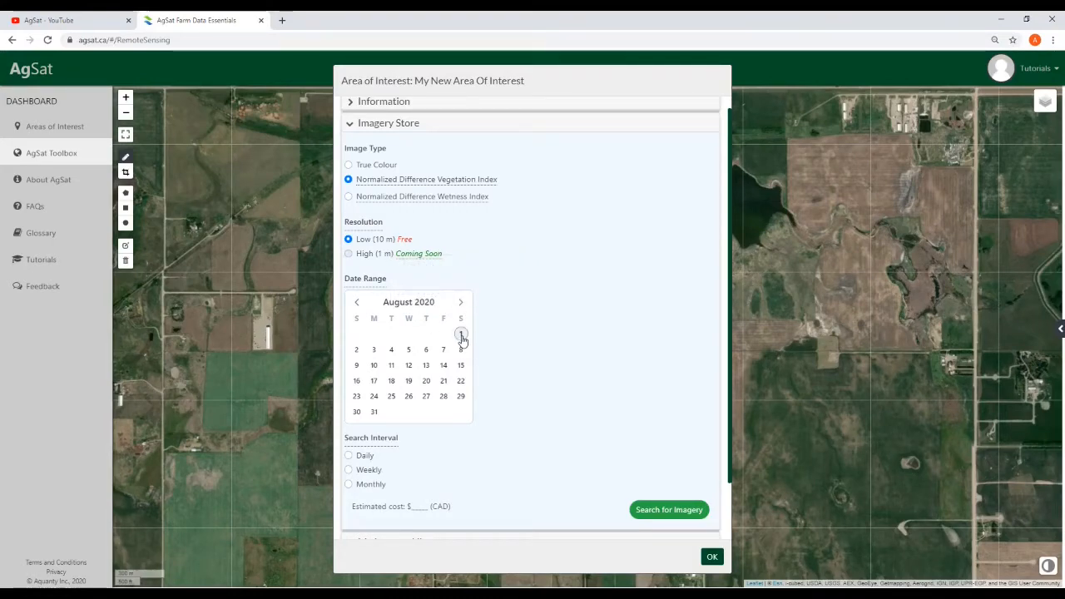
{"action": "left_click", "coordinate": [375, 411]}
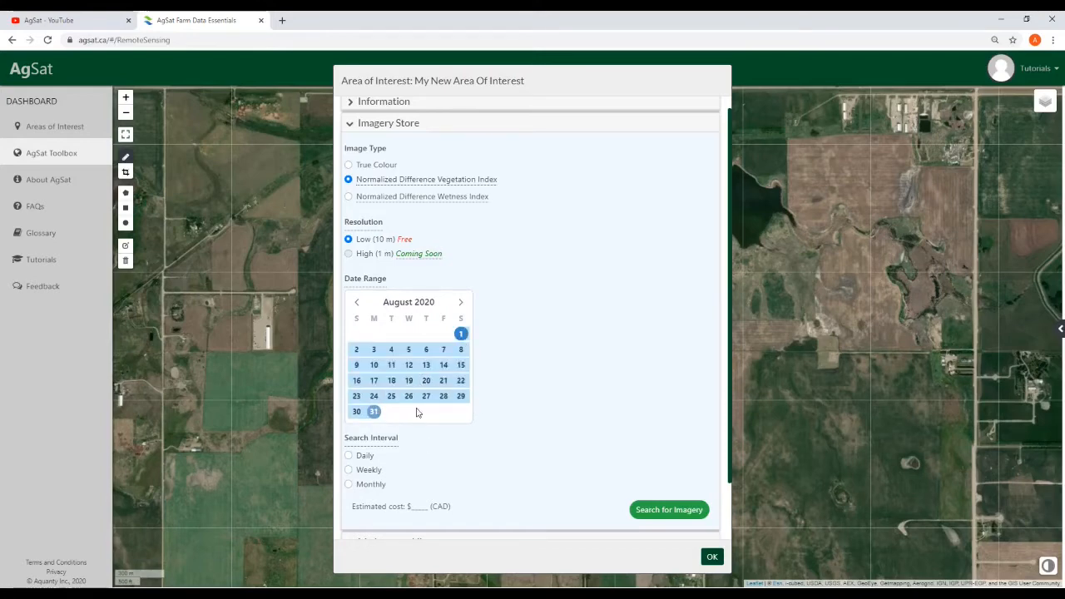
{"action": "scroll", "coordinate": [369, 449], "scroll_direction": "down", "scroll_amount": 1}
{"action": "mouse_move", "coordinate": [376, 424]}
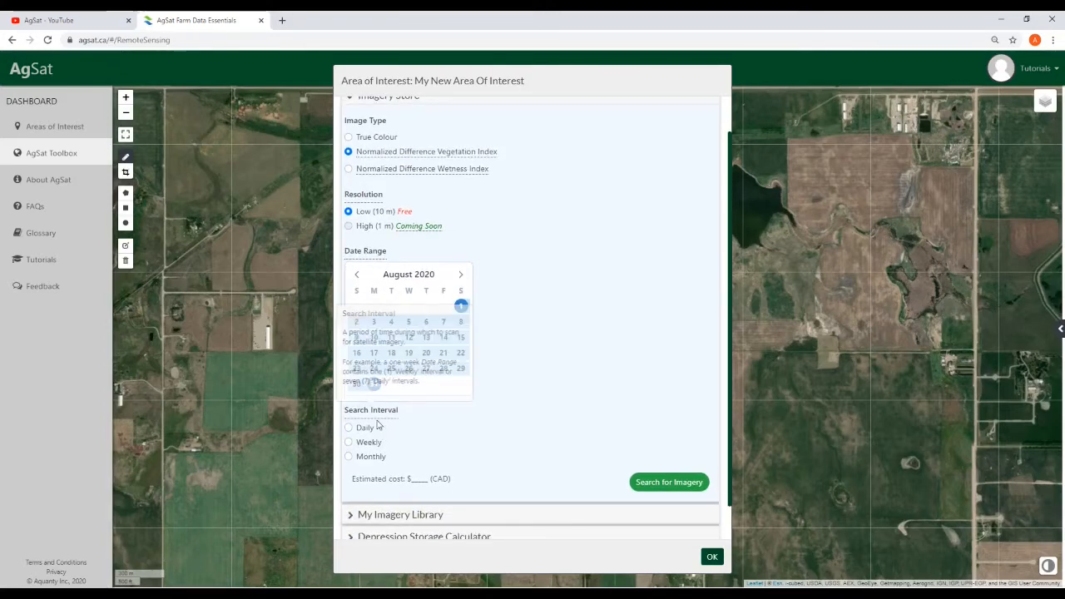
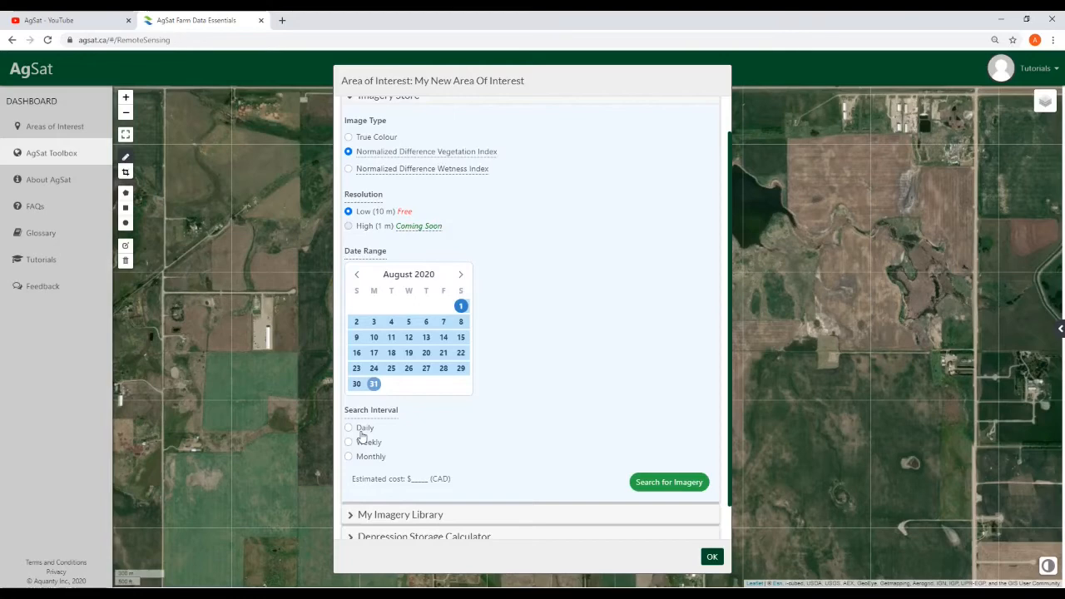
Search for weekly 10 m NDVI imagery of the new area for August 1–31, 2020
{"action": "left_click", "coordinate": [350, 445]}
{"action": "scroll", "coordinate": [591, 439], "scroll_direction": "down", "scroll_amount": 1}
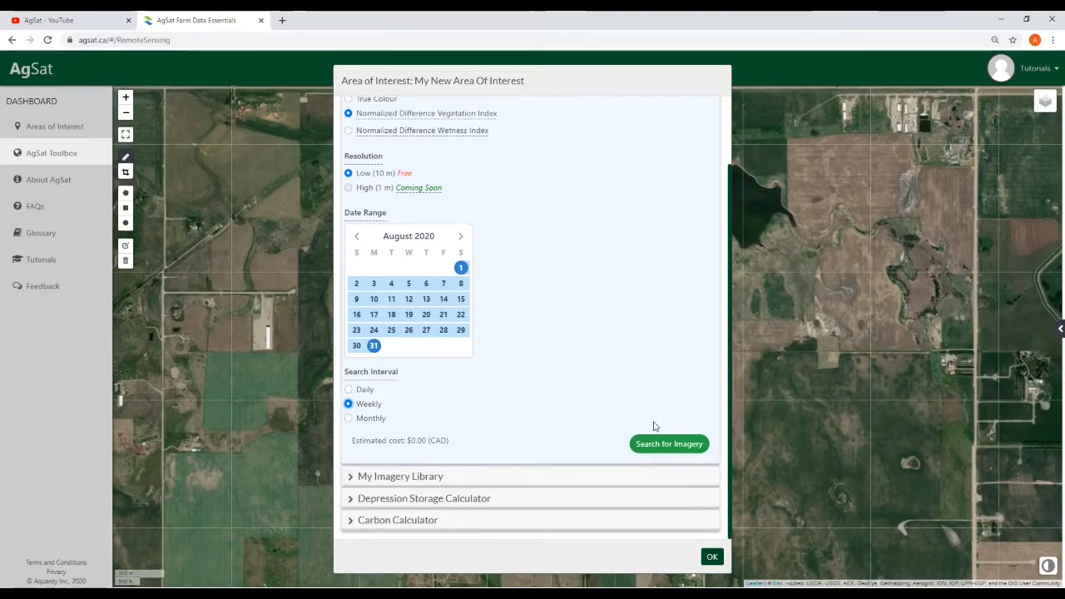
{"action": "left_click", "coordinate": [670, 445]}
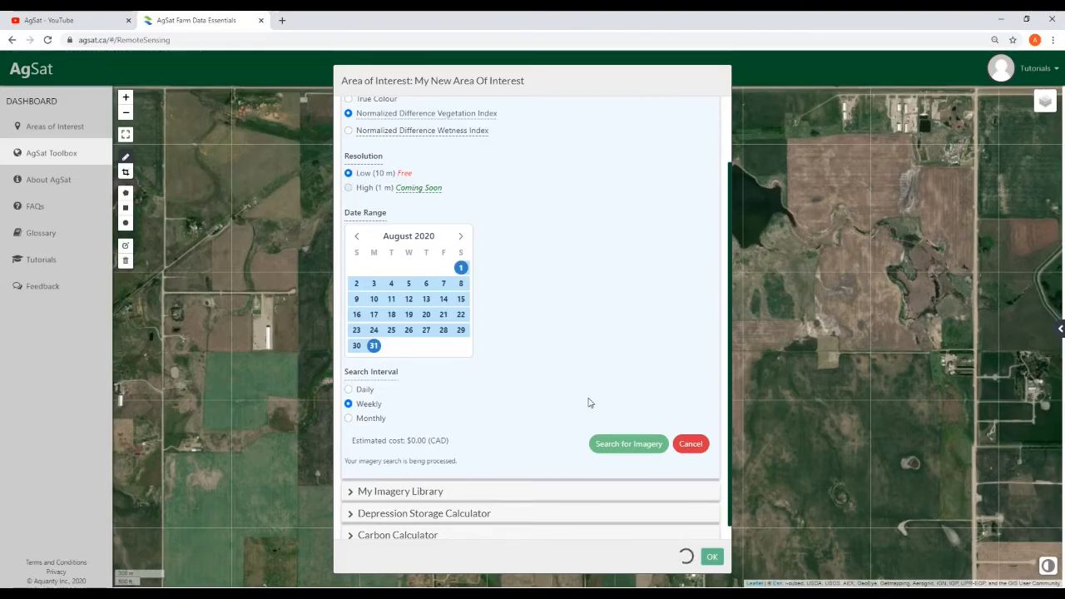
Cancel the running imagery search and expand the area's still-empty My Imagery Library
{"action": "scroll", "coordinate": [467, 390], "scroll_direction": "down", "scroll_amount": 1}
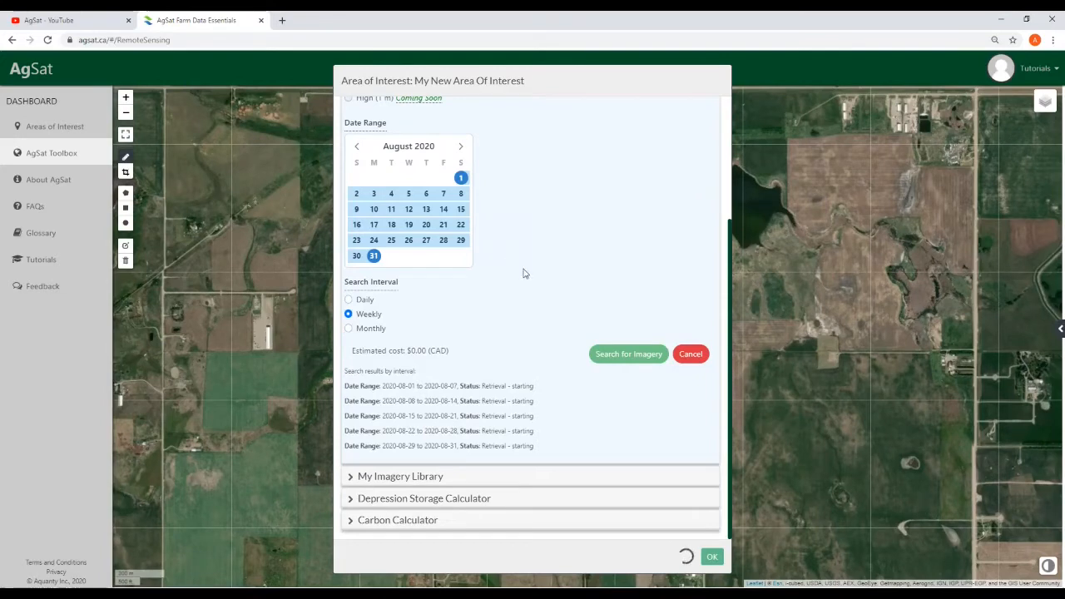
{"action": "left_click", "coordinate": [692, 354]}
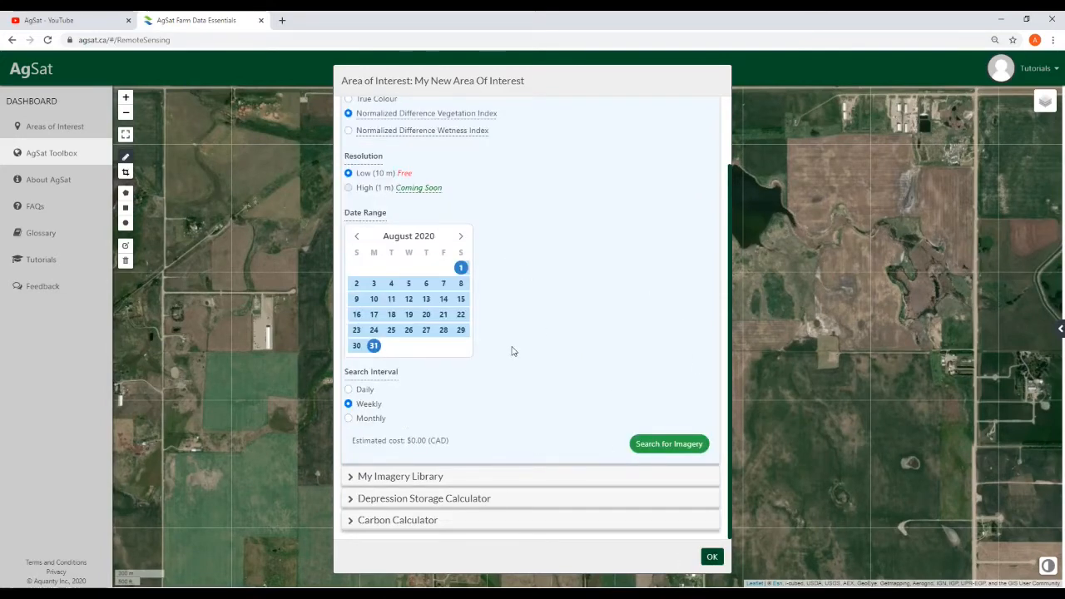
{"action": "scroll", "coordinate": [598, 327], "scroll_direction": "up", "scroll_amount": 2}
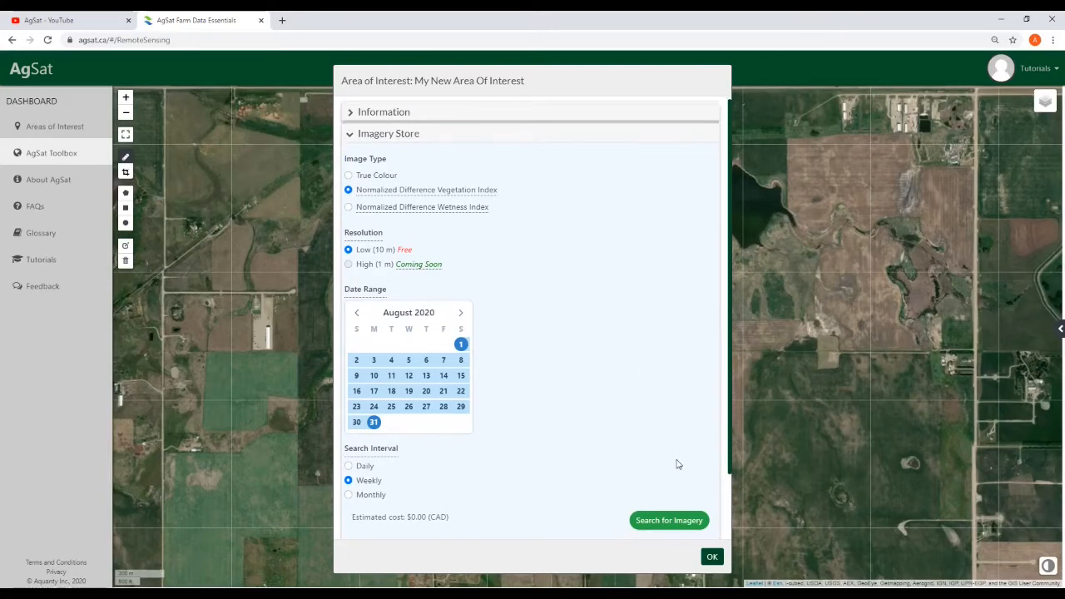
{"action": "scroll", "coordinate": [674, 463], "scroll_direction": "down", "scroll_amount": 2}
{"action": "left_click", "coordinate": [411, 479]}
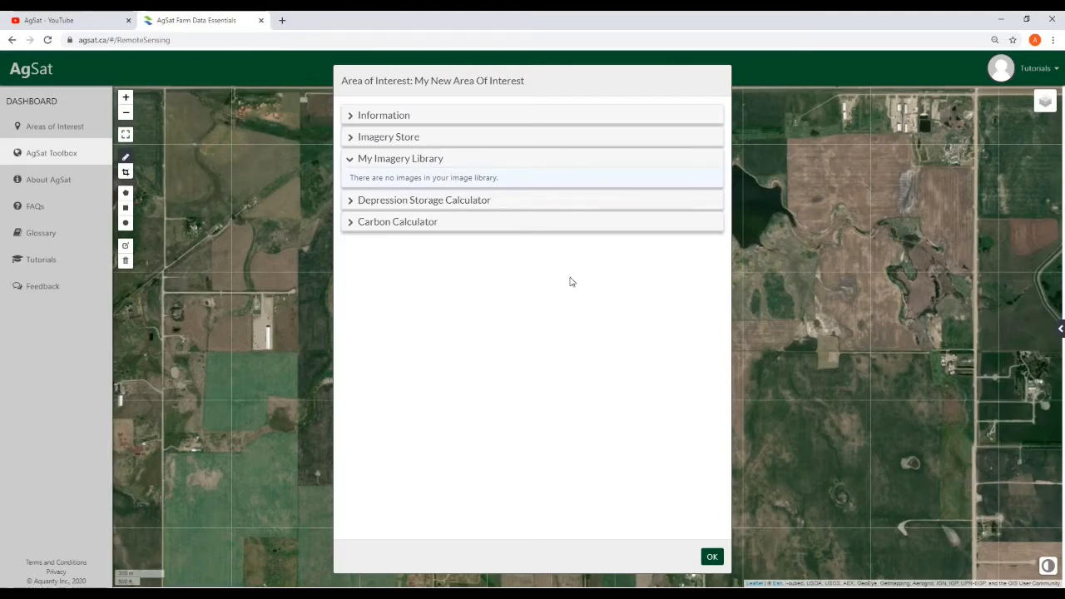
Go to Square Example 2 and expand its library of June 2019 NDVI, True Color and NDWI orders
{"action": "left_click", "coordinate": [712, 557]}
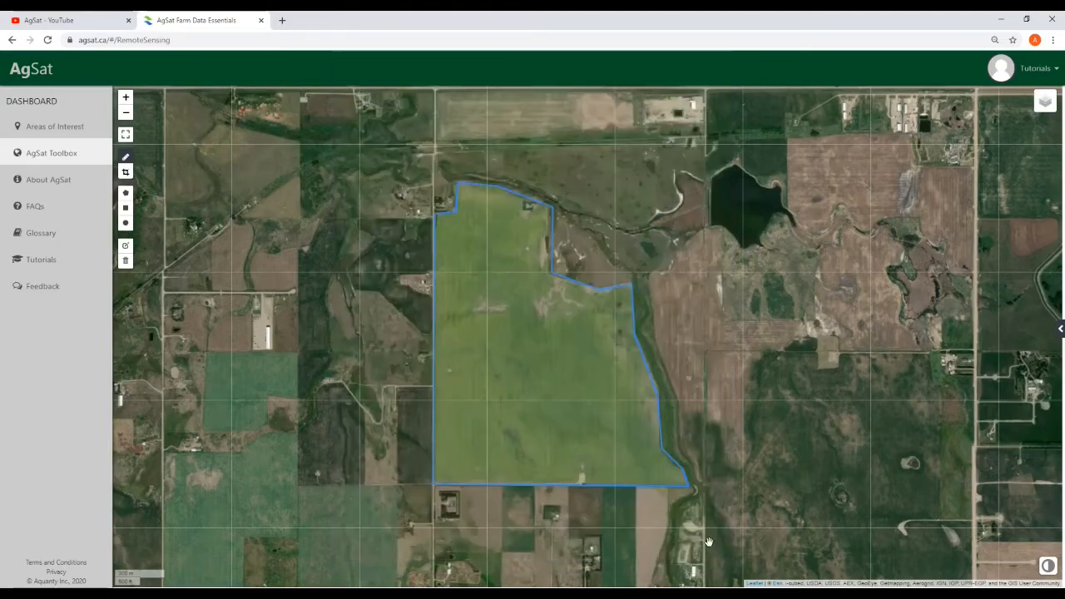
{"action": "left_click", "coordinate": [1059, 328]}
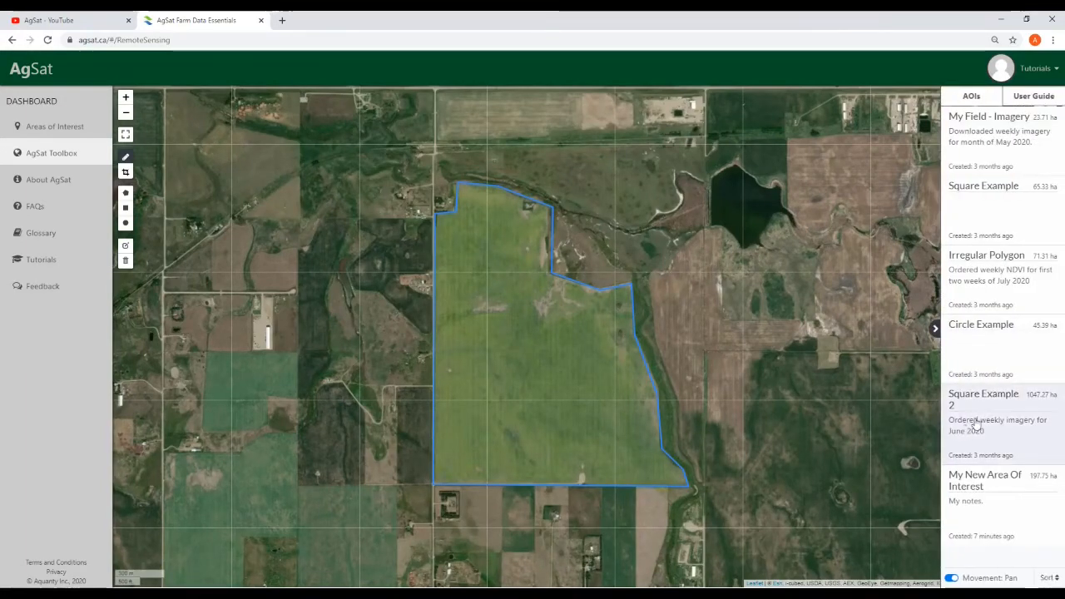
{"action": "left_click", "coordinate": [1000, 422]}
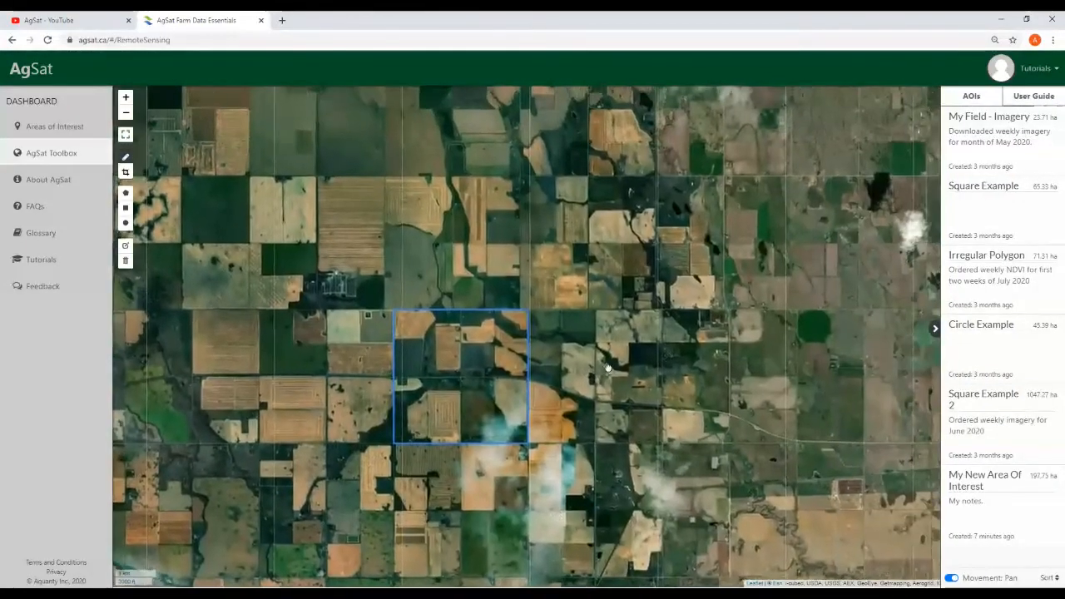
{"action": "left_click", "coordinate": [462, 378]}
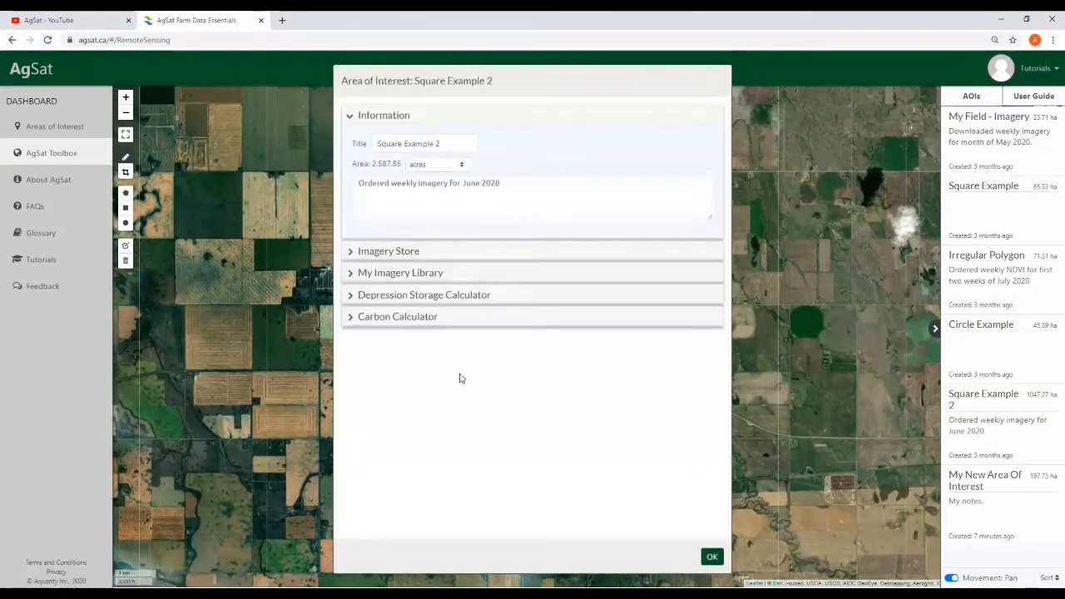
{"action": "left_click", "coordinate": [354, 273]}
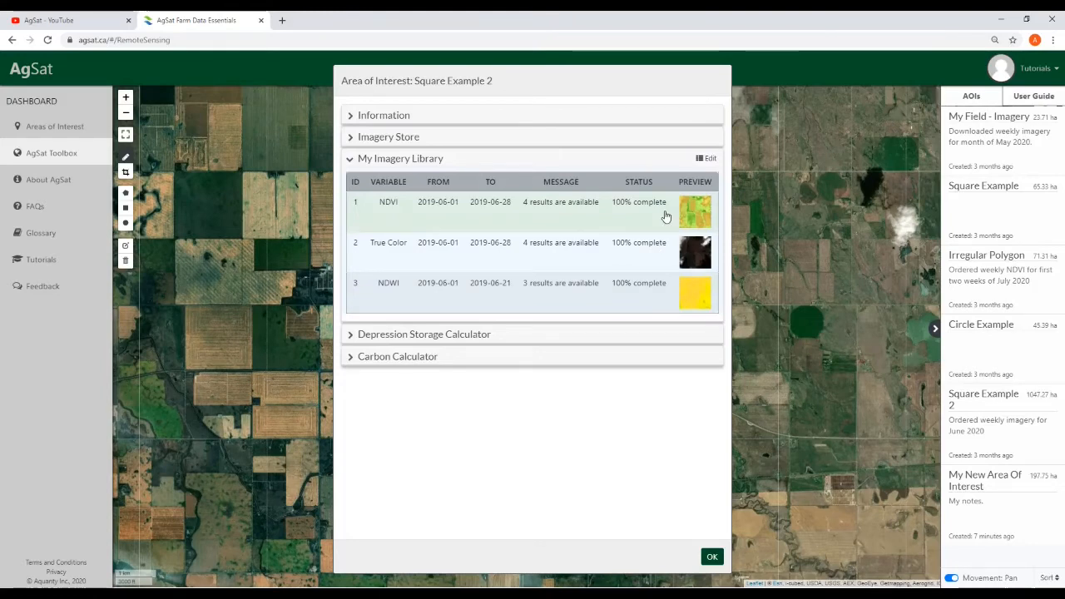
Browse the NDVI images, check Jun 06's PNG/GeoTIFF download options, and display Jun 06 2019 on the map
{"action": "left_click", "coordinate": [698, 220]}
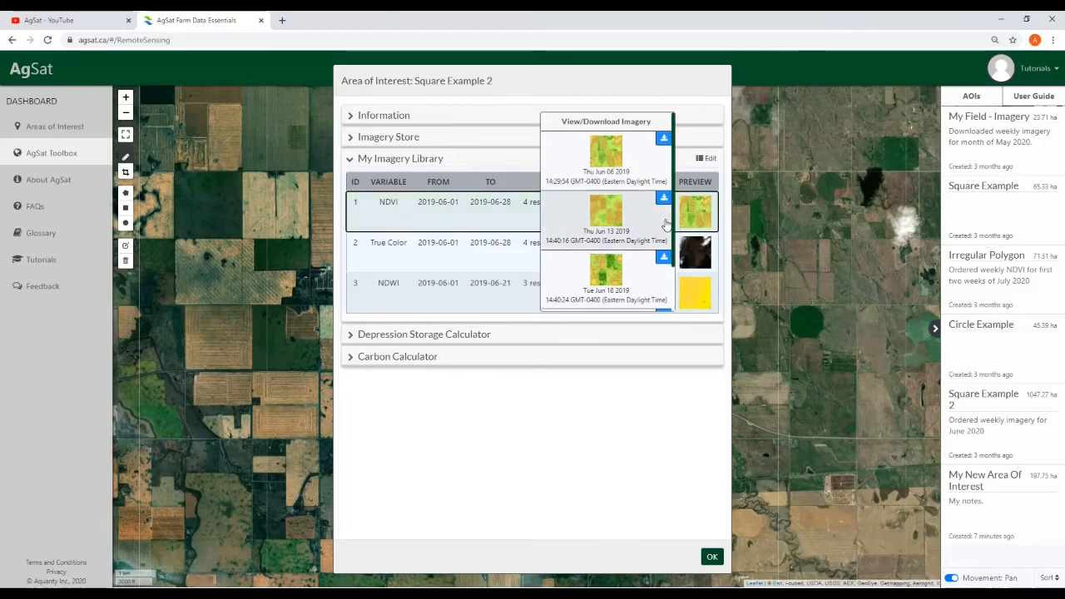
{"action": "left_click_drag", "start_coordinate": [673, 207], "coordinate": [689, 258]}
{"action": "scroll", "coordinate": [612, 272], "scroll_direction": "up", "scroll_amount": 3}
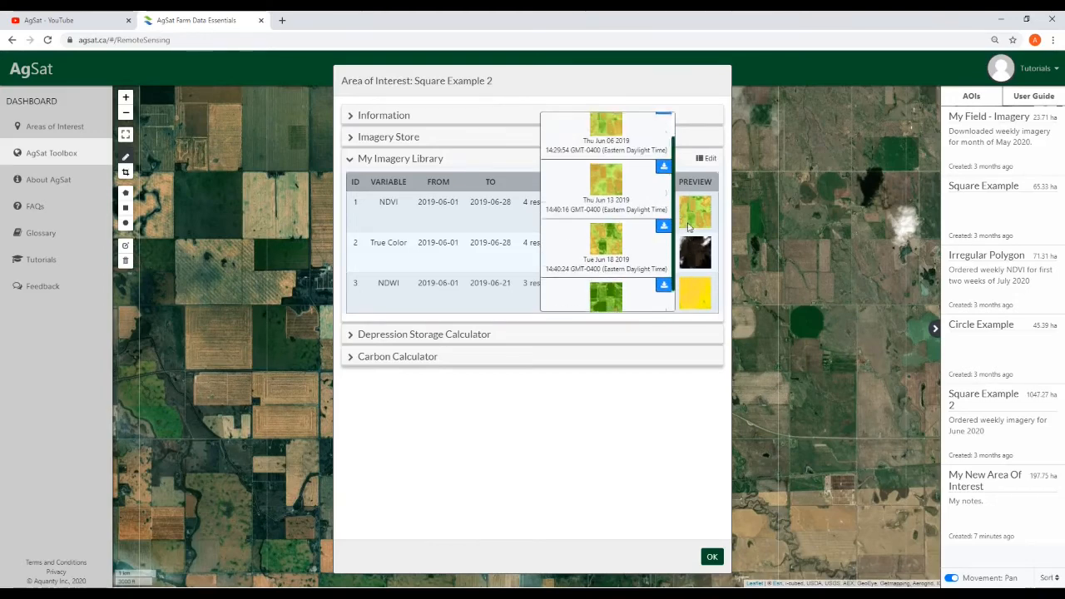
{"action": "scroll", "coordinate": [612, 272], "scroll_direction": "down", "scroll_amount": 2}
{"action": "scroll", "coordinate": [612, 250], "scroll_direction": "up", "scroll_amount": 2}
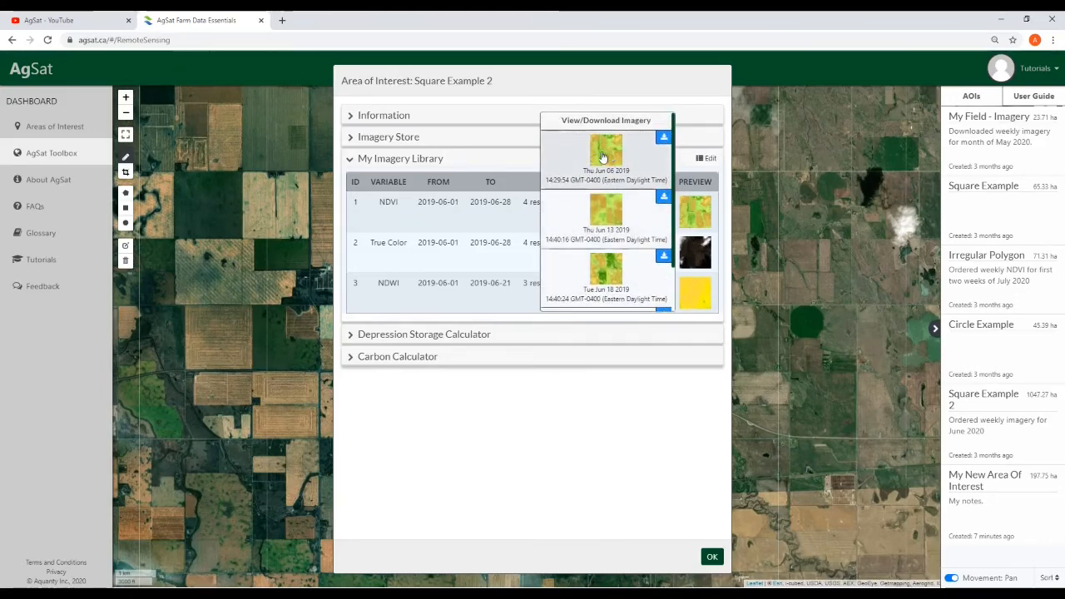
{"action": "left_click", "coordinate": [663, 140]}
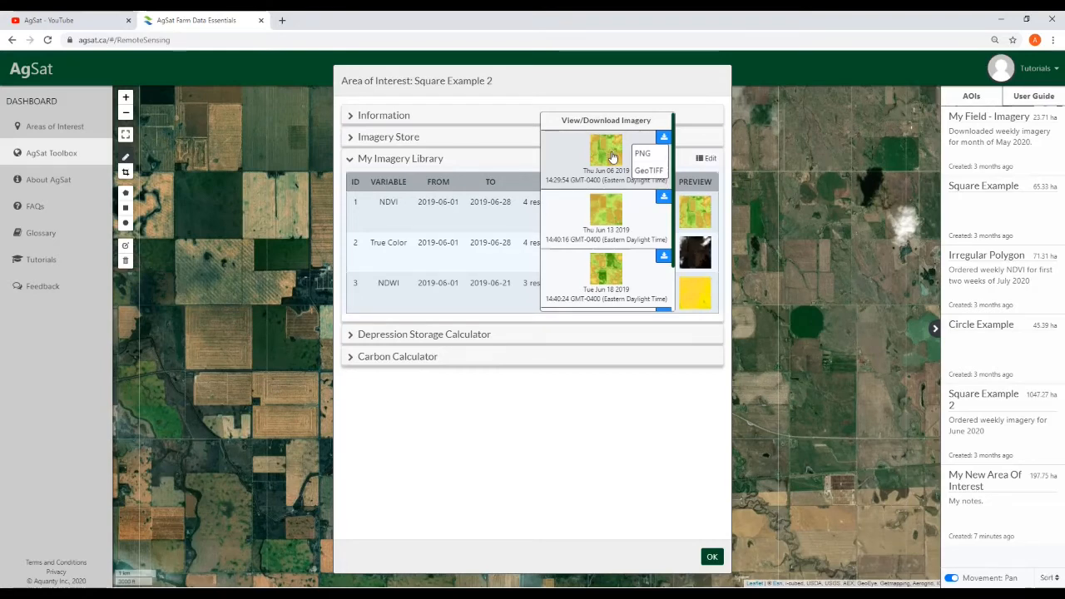
{"action": "left_click", "coordinate": [605, 155]}
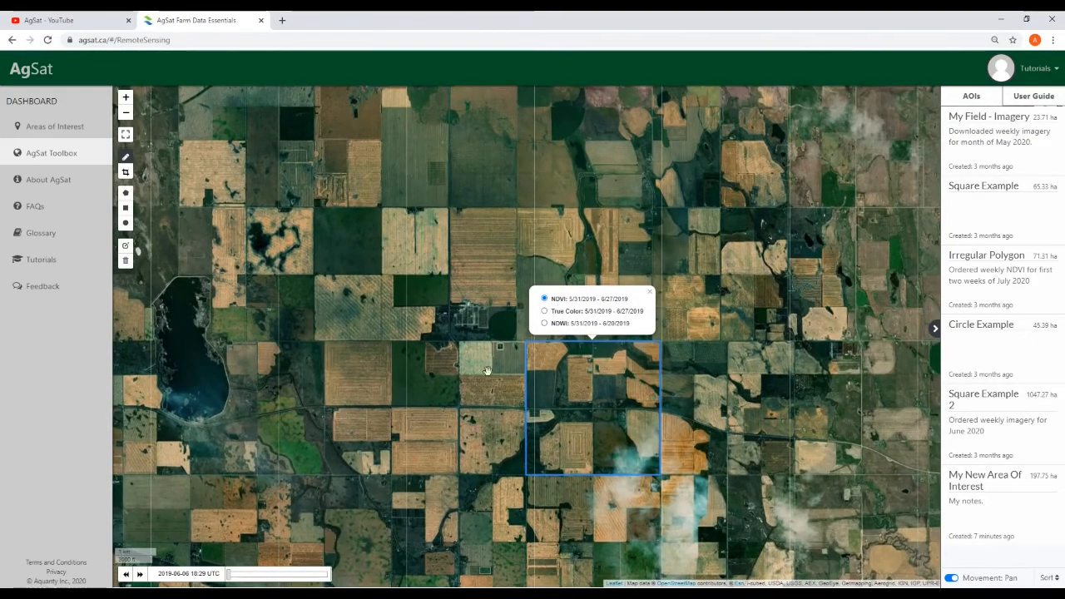
Step Square Example 2's imagery through its dates, collapse the AOI list and close the date popup
{"action": "left_click_drag", "start_coordinate": [231, 575], "coordinate": [356, 582]}
{"action": "left_click_drag", "start_coordinate": [537, 557], "coordinate": [416, 555]}
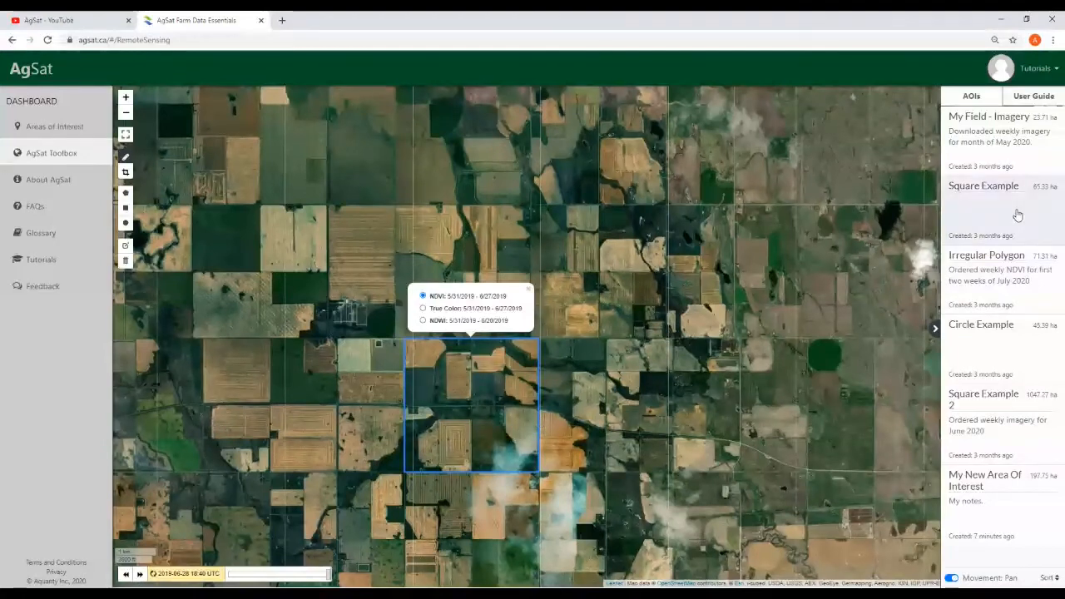
{"action": "left_click", "coordinate": [935, 331]}
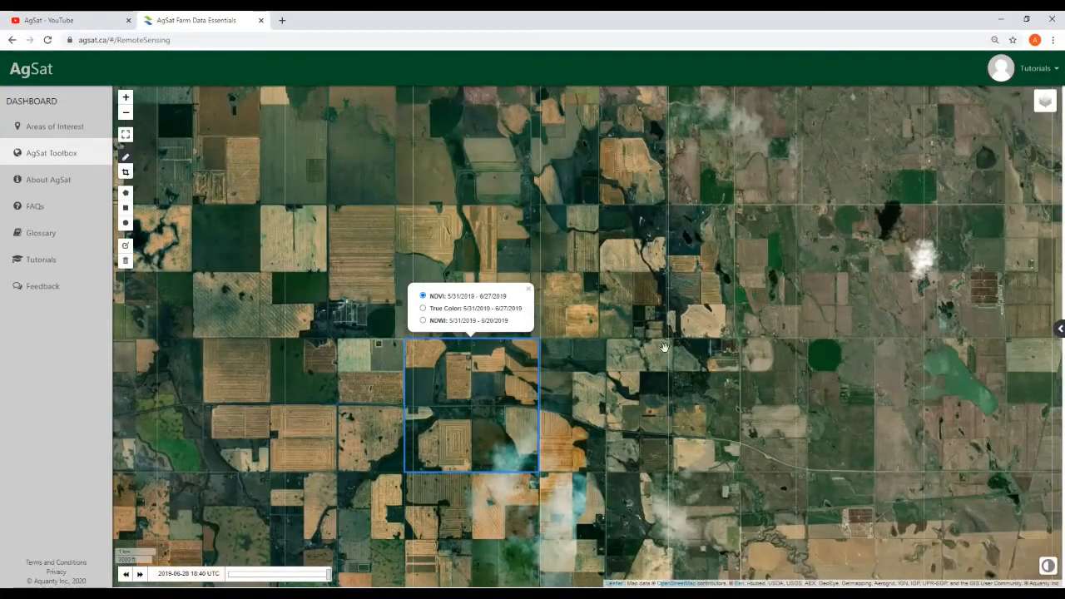
{"action": "left_click", "coordinate": [528, 292]}
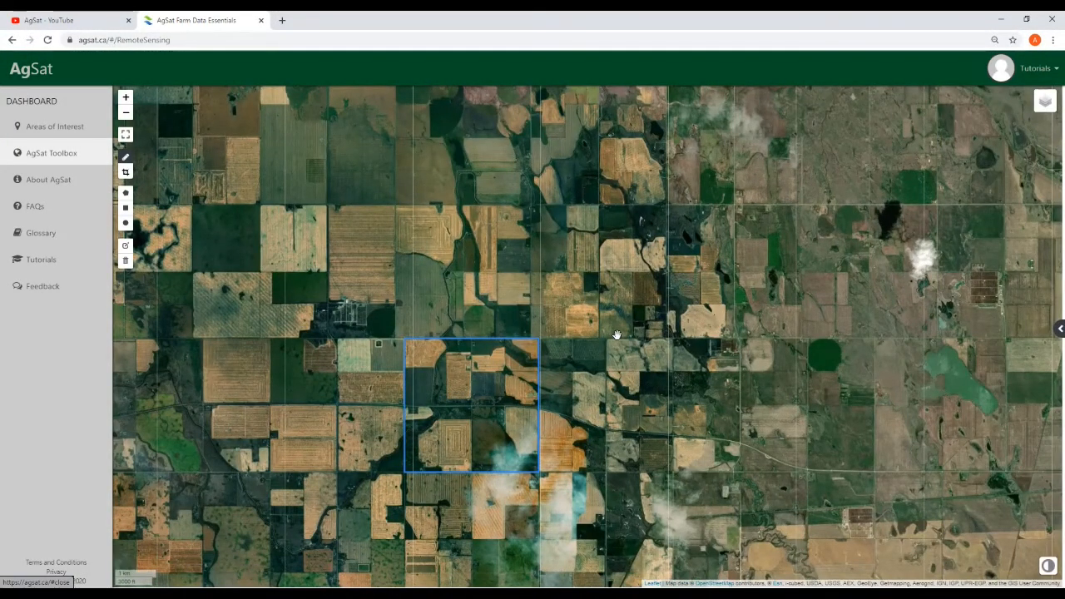
Pan back to My New Area Of Interest and open its details showing 488.66 acres
{"action": "mouse_move", "coordinate": [1041, 116]}
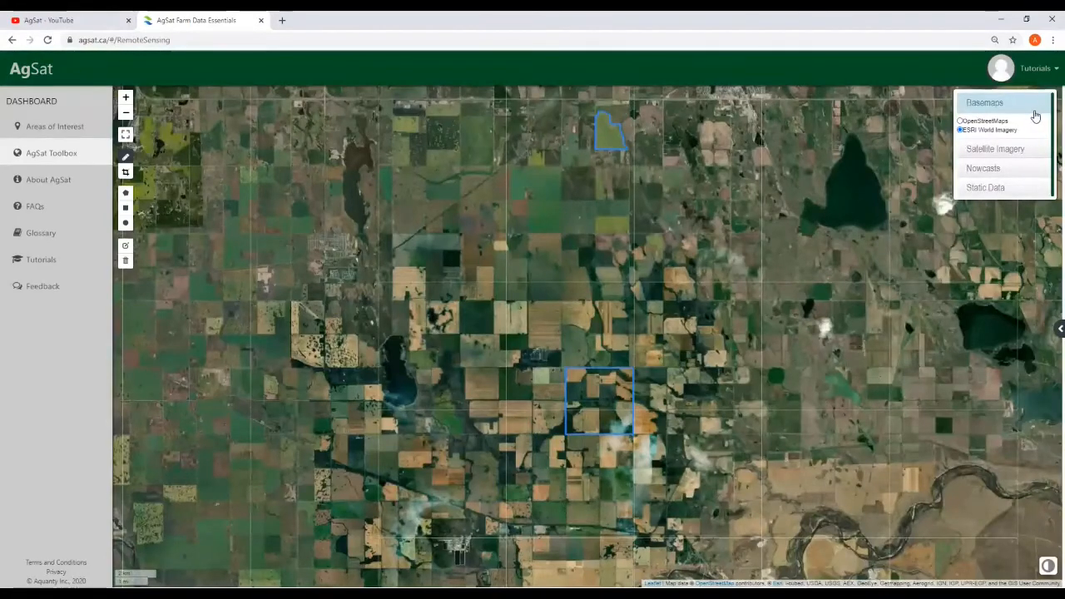
{"action": "left_click_drag", "start_coordinate": [868, 245], "coordinate": [918, 275]}
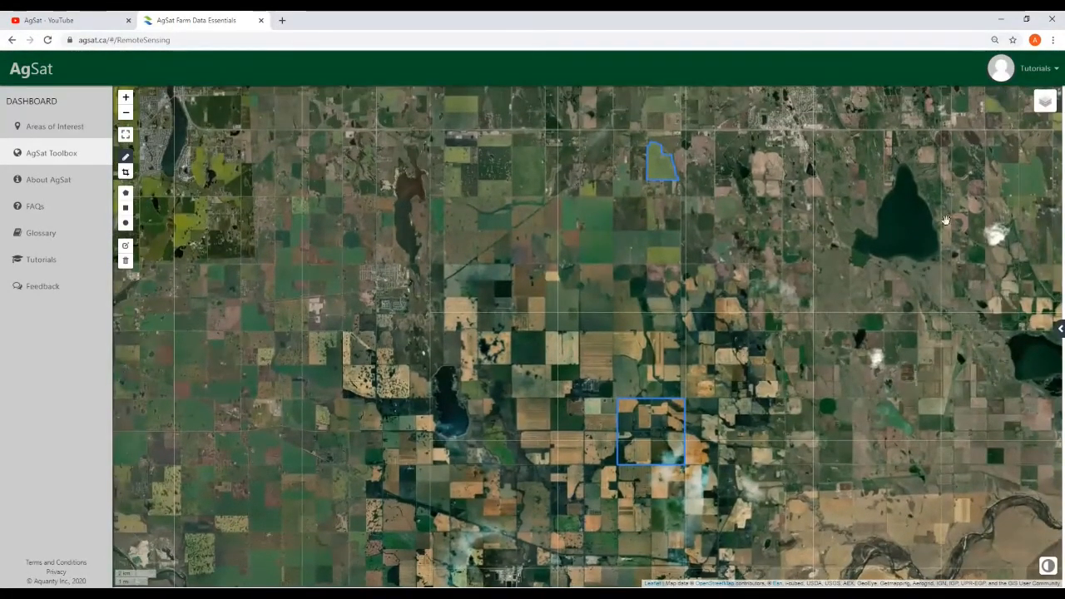
{"action": "scroll", "coordinate": [923, 398], "scroll_direction": "down", "scroll_amount": 1}
{"action": "left_click_drag", "start_coordinate": [948, 476], "coordinate": [754, 427]}
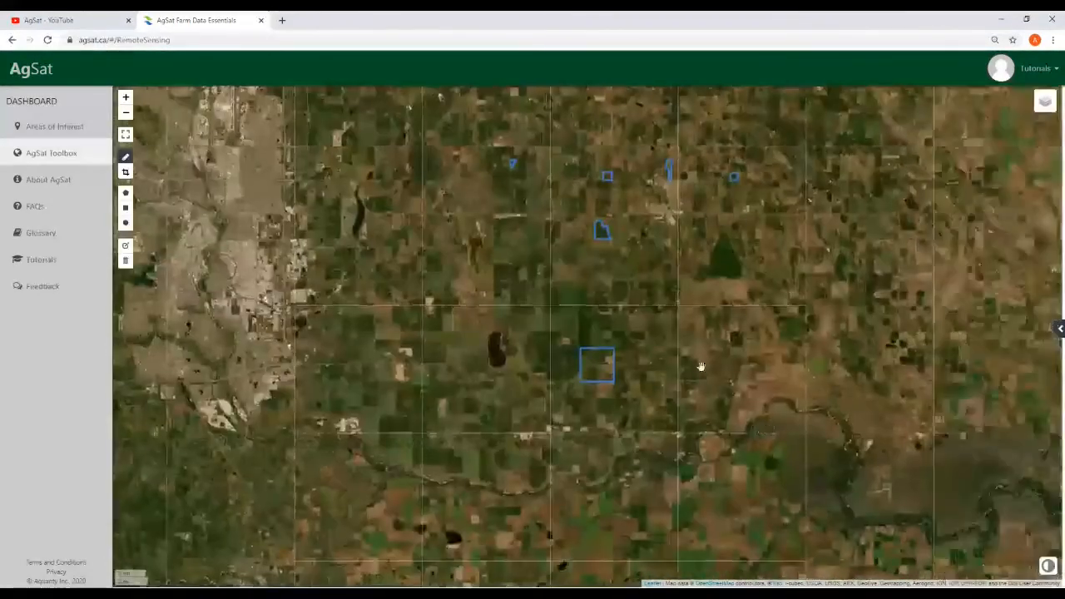
{"action": "left_click_drag", "start_coordinate": [649, 309], "coordinate": [647, 325]}
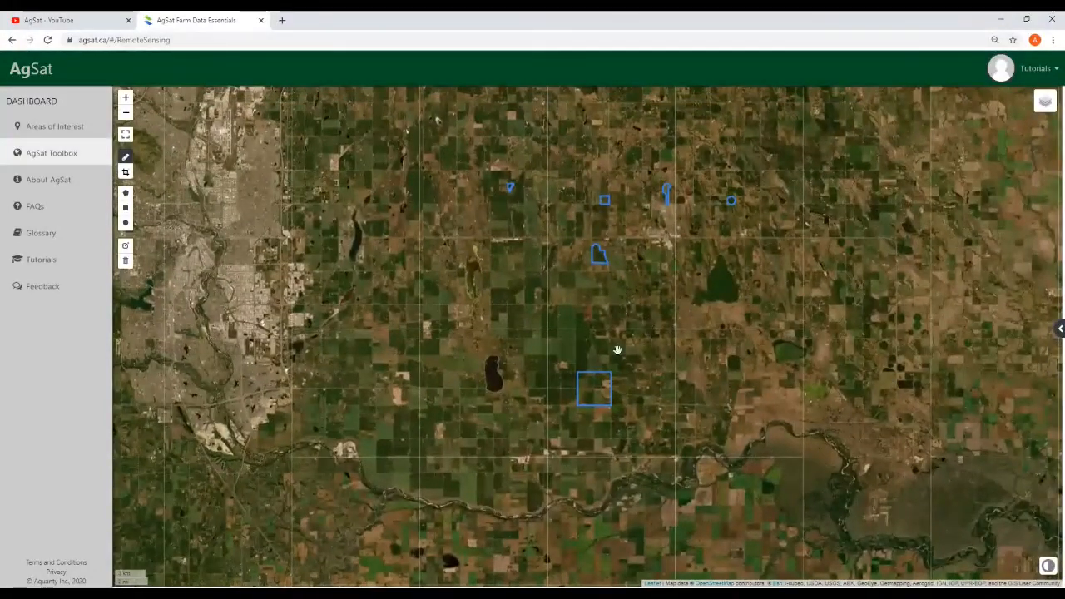
{"action": "scroll", "coordinate": [612, 341], "scroll_direction": "up", "scroll_amount": 1}
{"action": "left_click", "coordinate": [599, 273]}
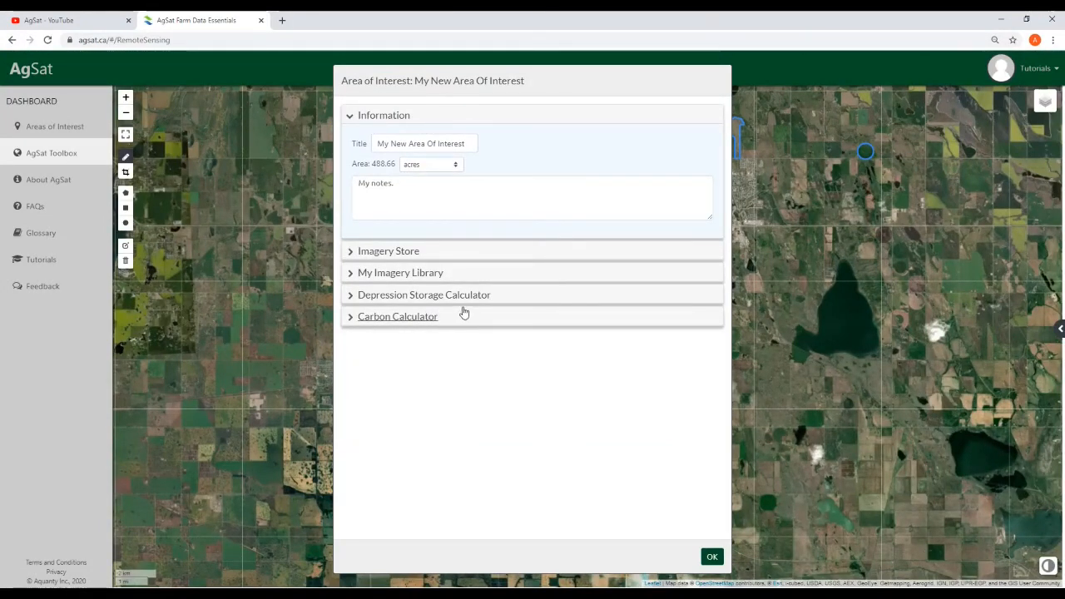
In the Depression Storage Calculator, enter 1 m average depth and 10% coverage
{"action": "left_click", "coordinate": [400, 297]}
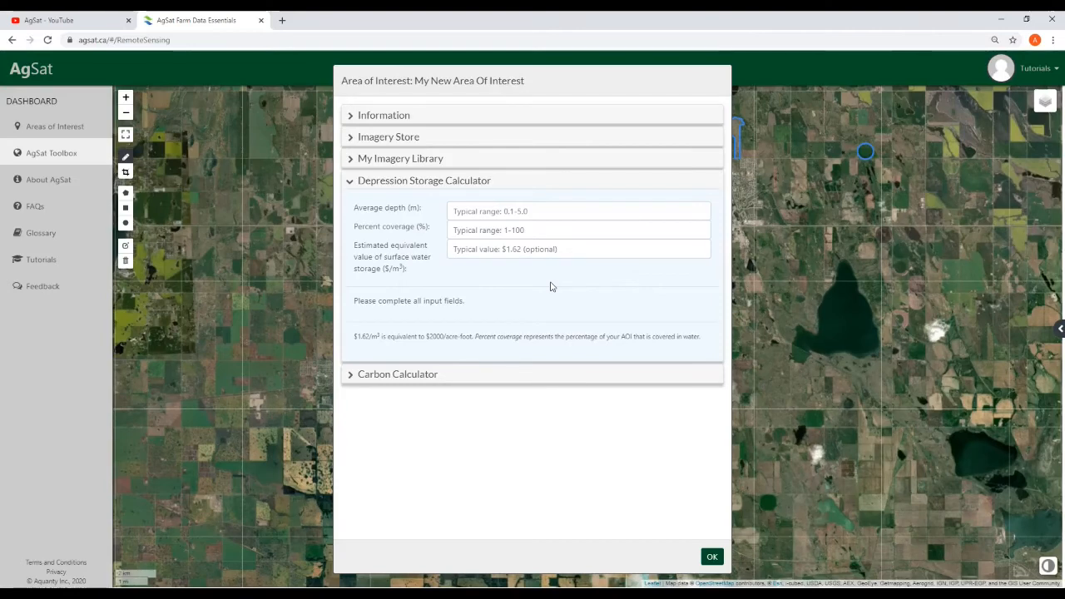
{"action": "left_click", "coordinate": [546, 213]}
{"action": "type", "text": "1"}
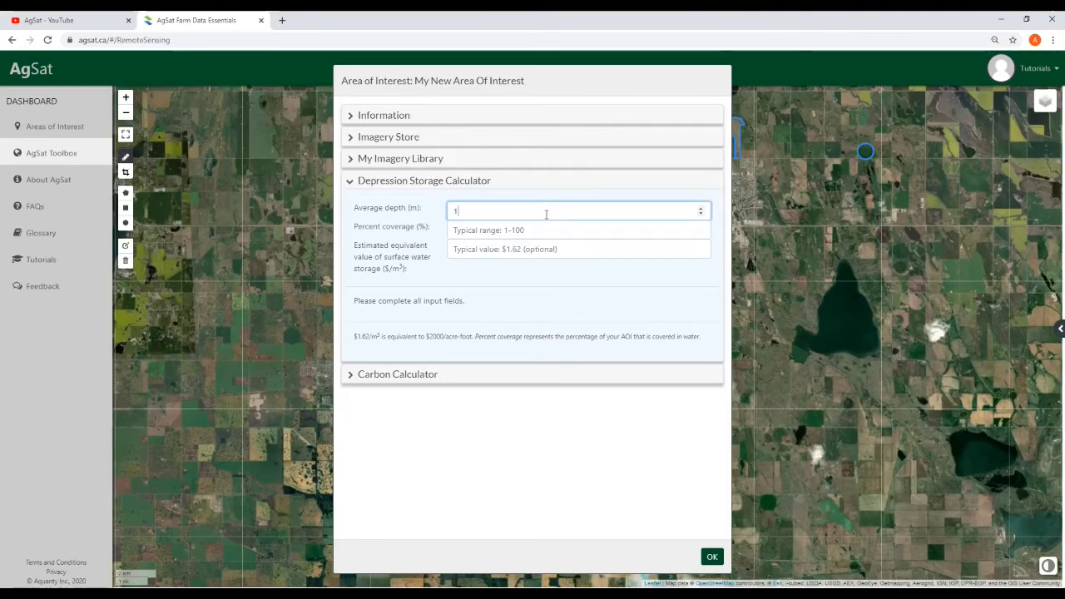
{"action": "left_click", "coordinate": [544, 230]}
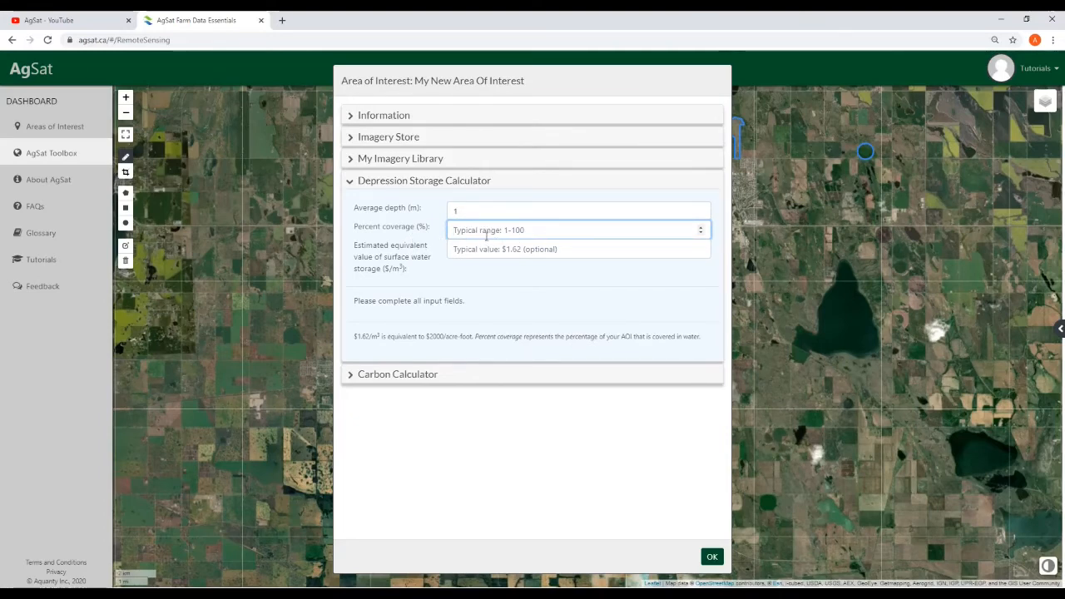
{"action": "type", "text": "10"}
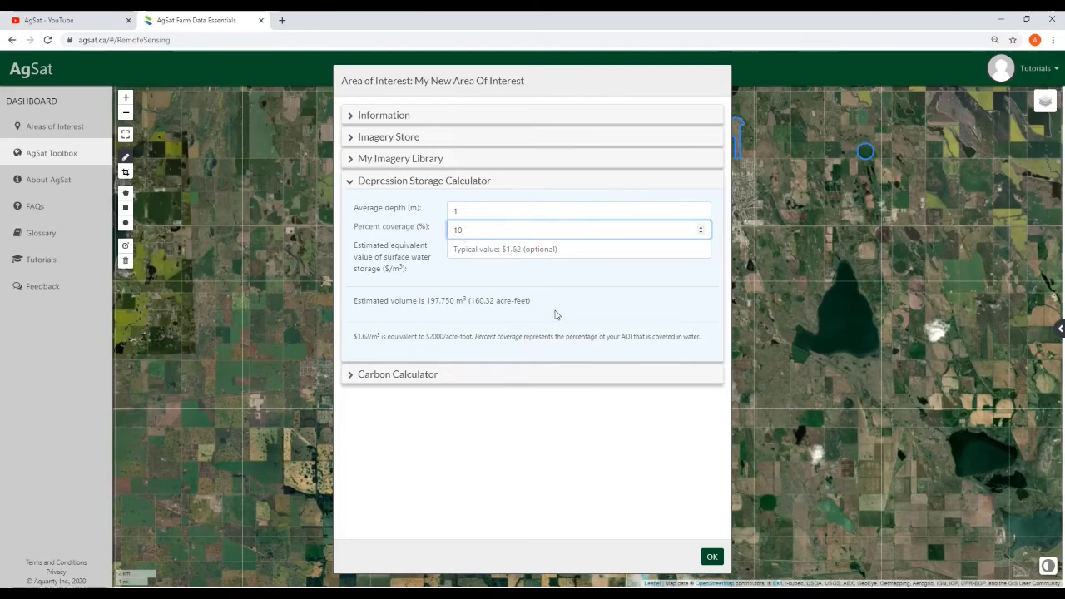
Type 1.2 as the surface water storage value, clear it again, and close the details
{"action": "left_click", "coordinate": [515, 251]}
{"action": "type", "text": "1"}
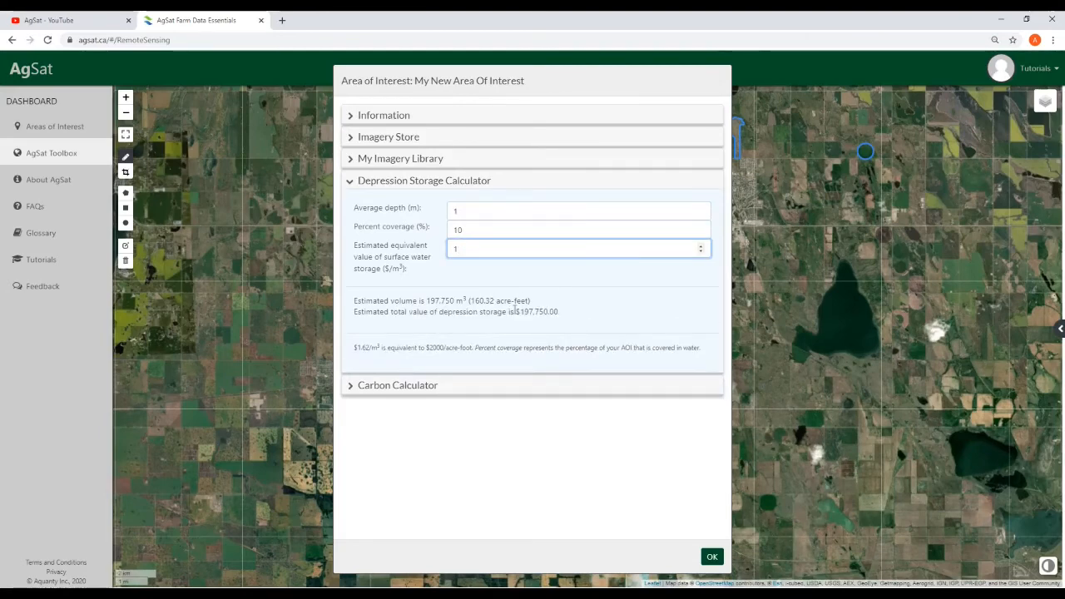
{"action": "type", "text": ".2"}
{"action": "double_click", "coordinate": [474, 247]}
{"action": "key", "text": "BackSpace"}
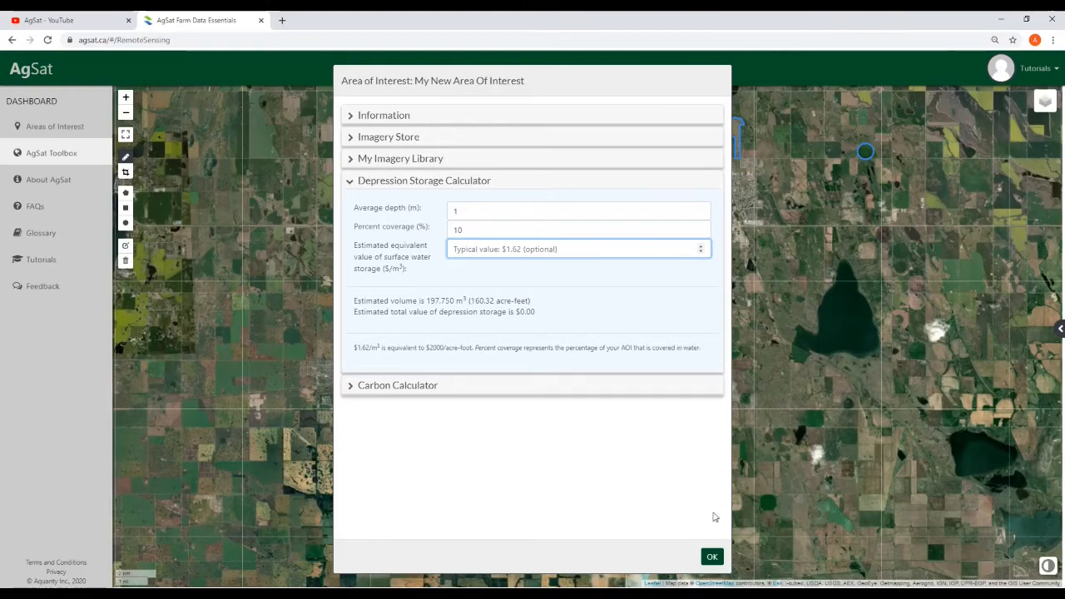
{"action": "left_click", "coordinate": [712, 557]}
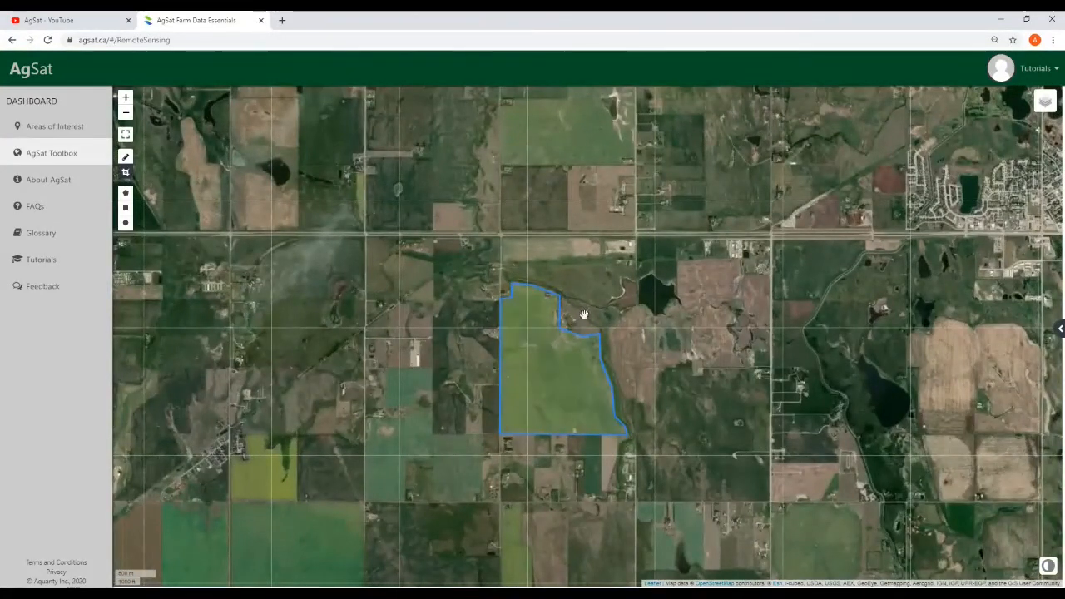
Measure a small triangular 4.78-hectare patch inside the field and dismiss the readout
{"action": "left_click", "coordinate": [126, 192]}
{"action": "left_click", "coordinate": [558, 356]}
{"action": "left_click", "coordinate": [558, 377]}
{"action": "left_click", "coordinate": [572, 380]}
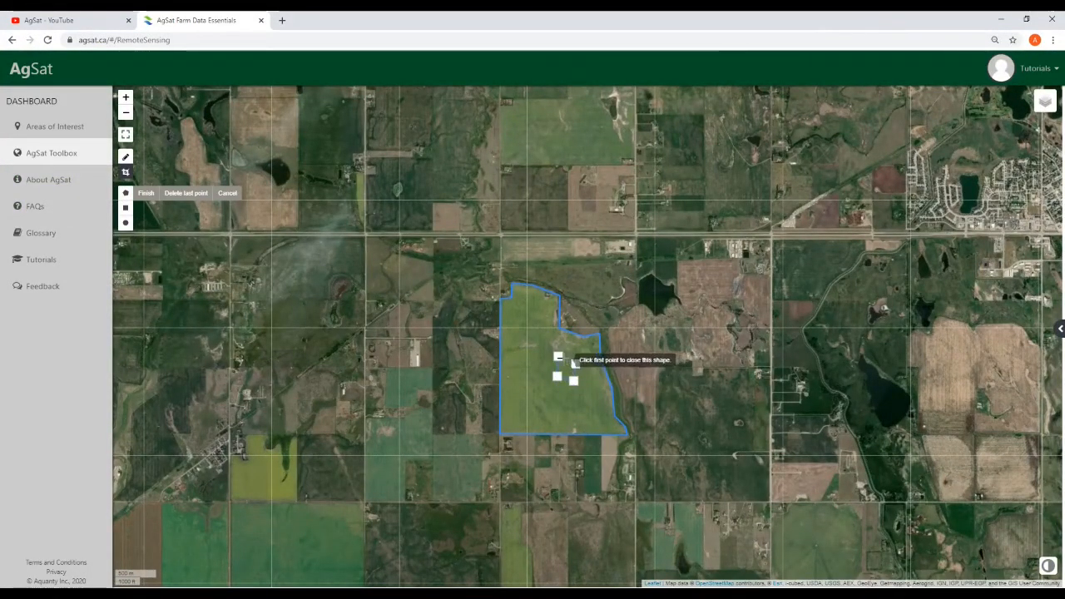
{"action": "left_click", "coordinate": [558, 356]}
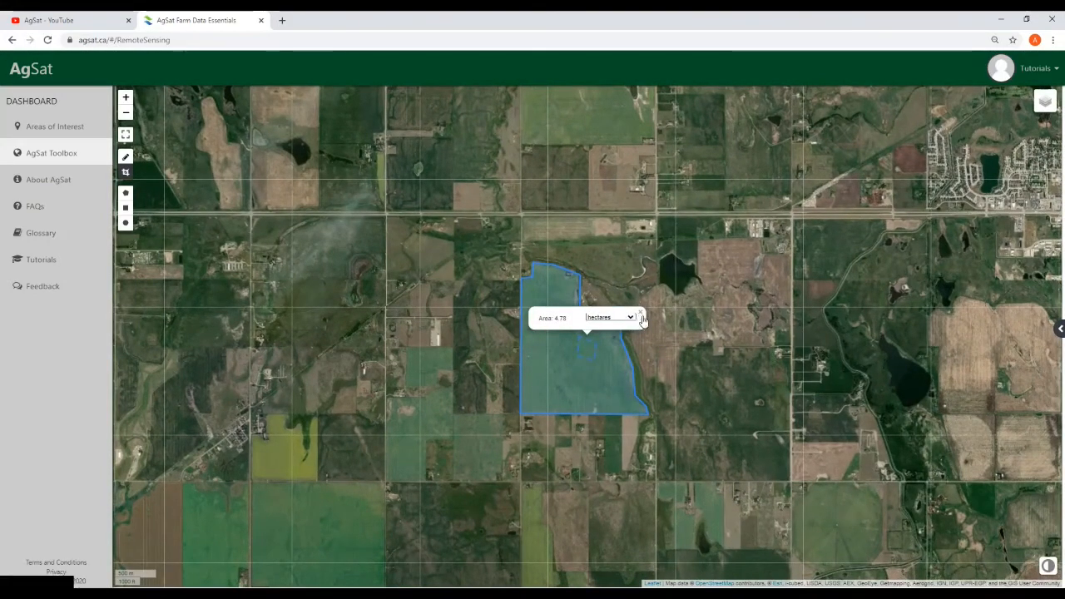
{"action": "left_click", "coordinate": [641, 315]}
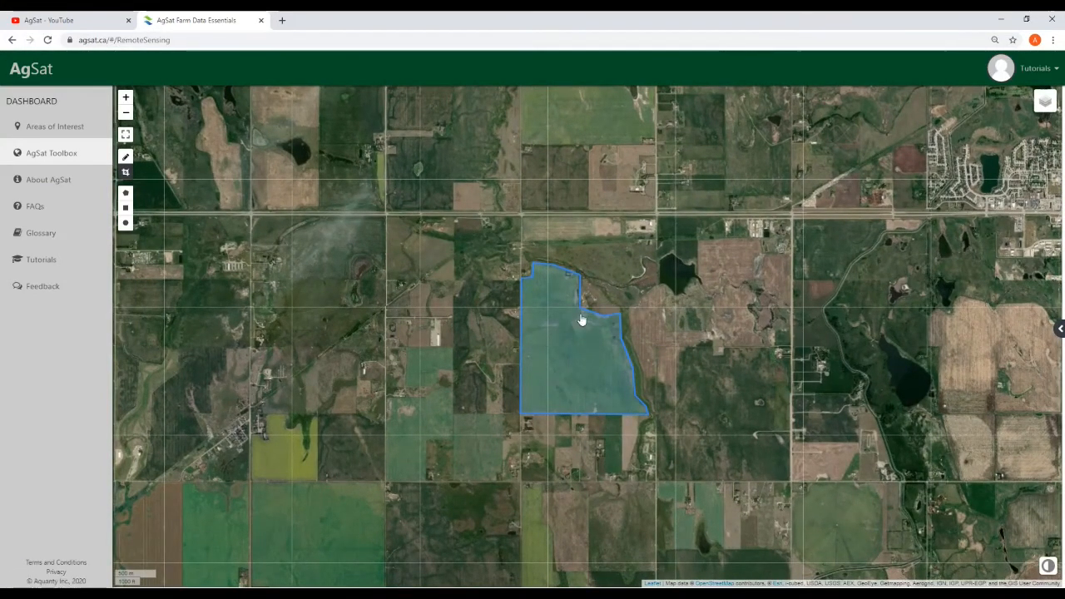
Switch the field's area units to hectares, then reopen its details showing 197.75 hectares
{"action": "left_click", "coordinate": [570, 369]}
{"action": "left_click", "coordinate": [451, 164]}
{"action": "left_click", "coordinate": [446, 191]}
{"action": "left_click", "coordinate": [712, 556]}
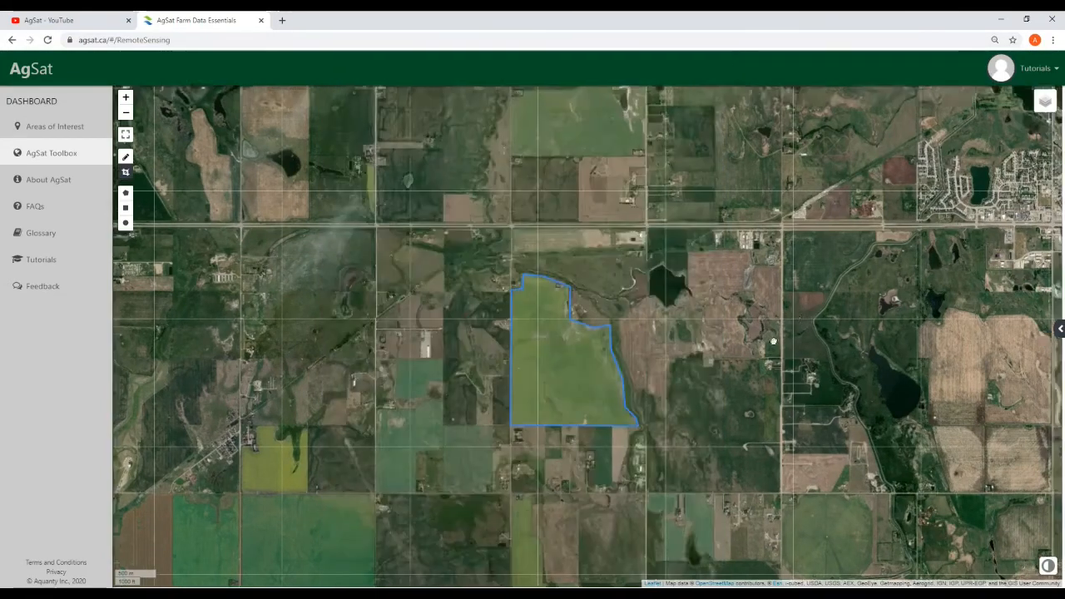
{"action": "left_click", "coordinate": [515, 410]}
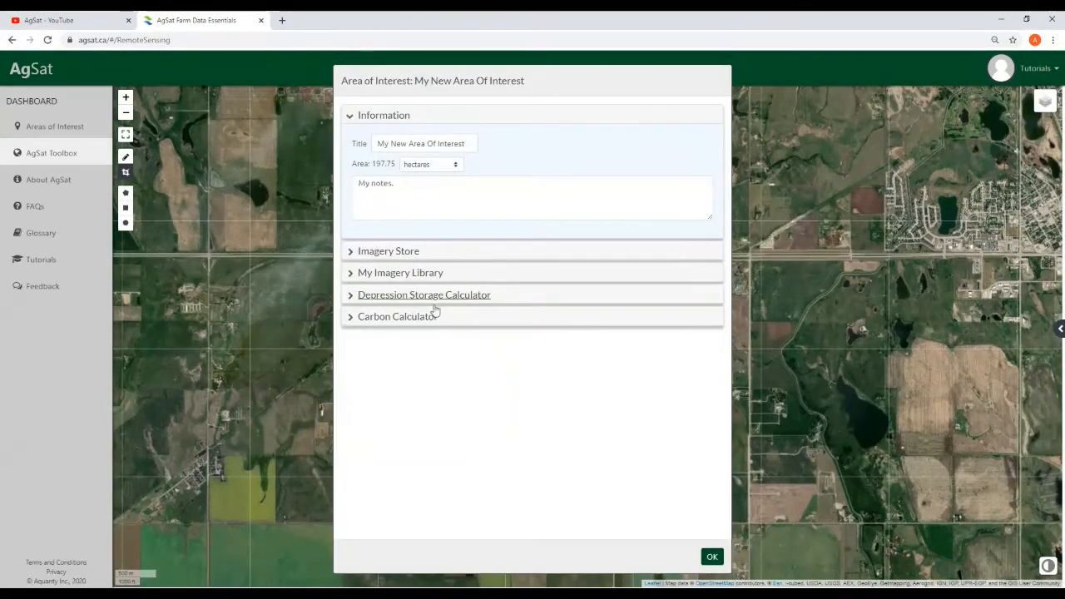
In the Carbon Calculator, enter soil layer thickness .3, 90% farmed and initial SOC 1.5
{"action": "left_click", "coordinate": [424, 318]}
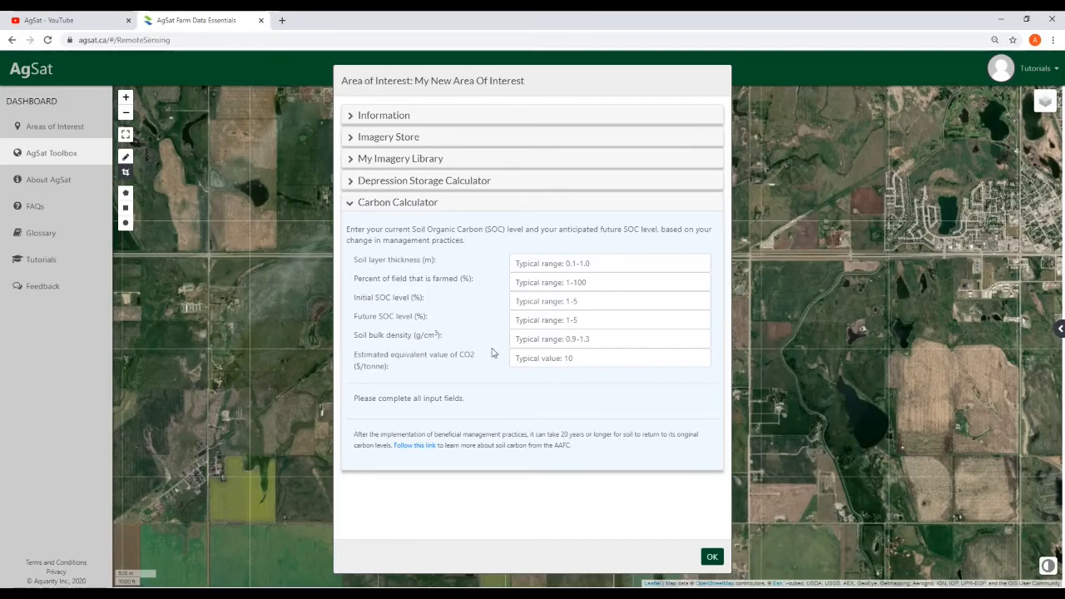
{"action": "left_click", "coordinate": [560, 262]}
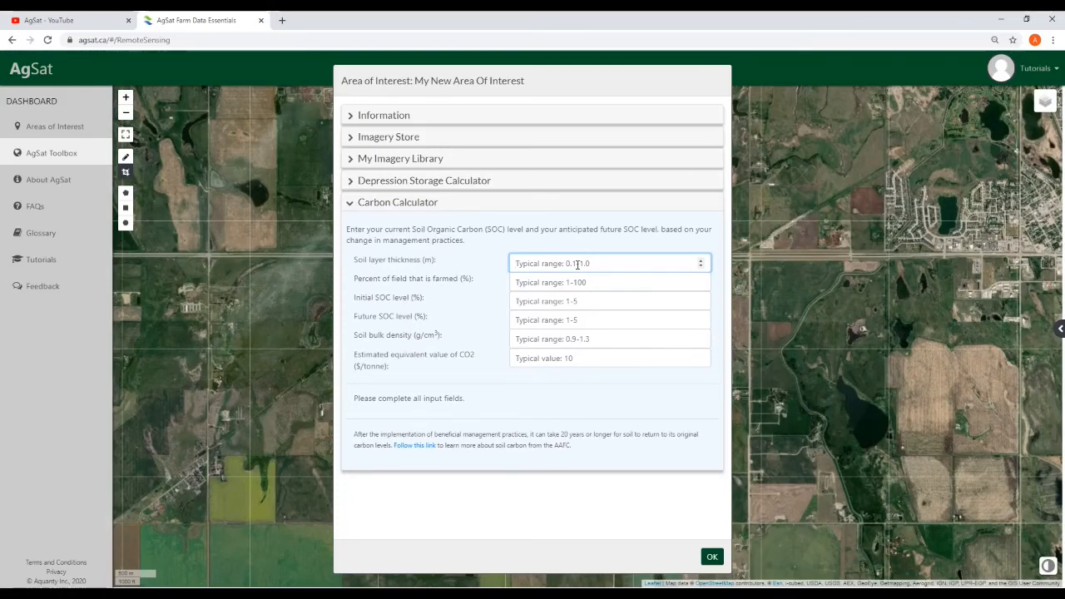
{"action": "type", "text": ".3"}
{"action": "left_click", "coordinate": [586, 281]}
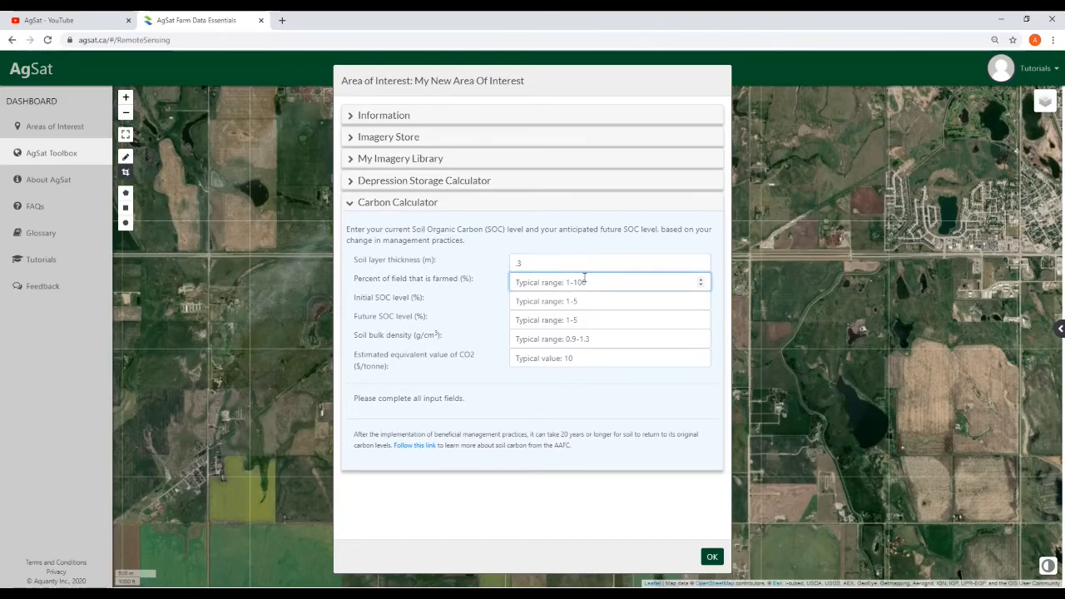
{"action": "type", "text": "90"}
{"action": "left_click", "coordinate": [573, 304]}
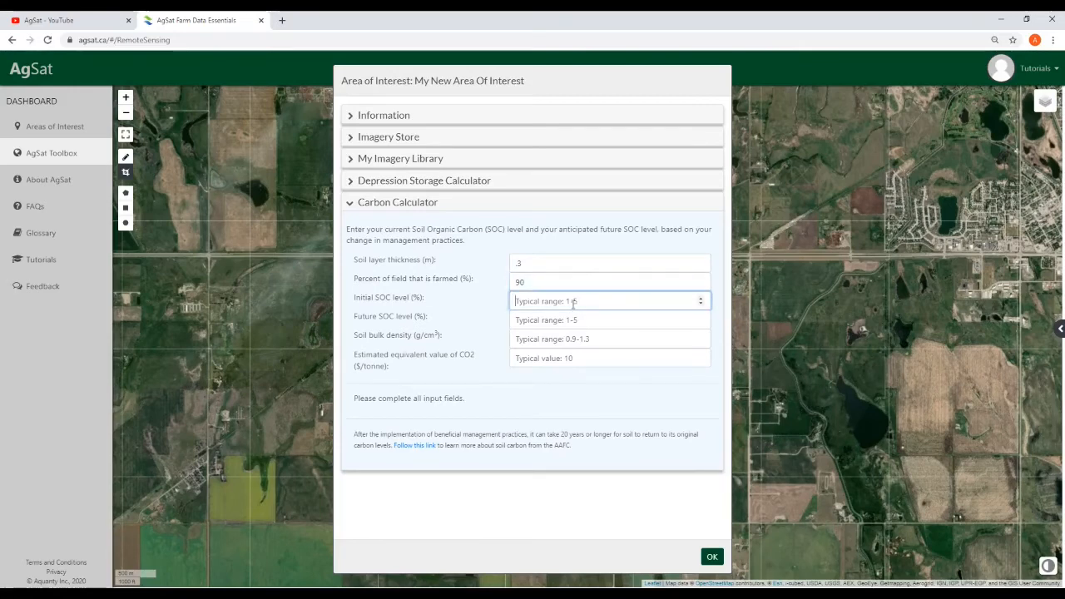
{"action": "type", "text": "1.5"}
Enter future SOC 1.65, bulk density 1 and $10 per tonne, giving 2,934.5 t CO2 worth $29,344.98
{"action": "left_click", "coordinate": [586, 321]}
{"action": "type", "text": "1"}
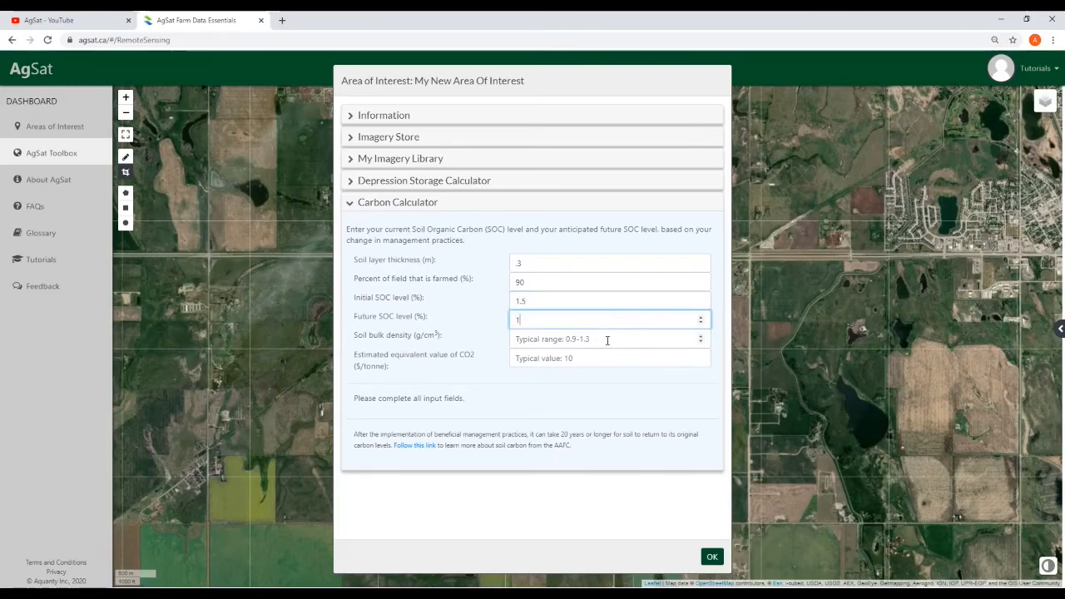
{"action": "type", "text": ".65"}
{"action": "left_click", "coordinate": [599, 341]}
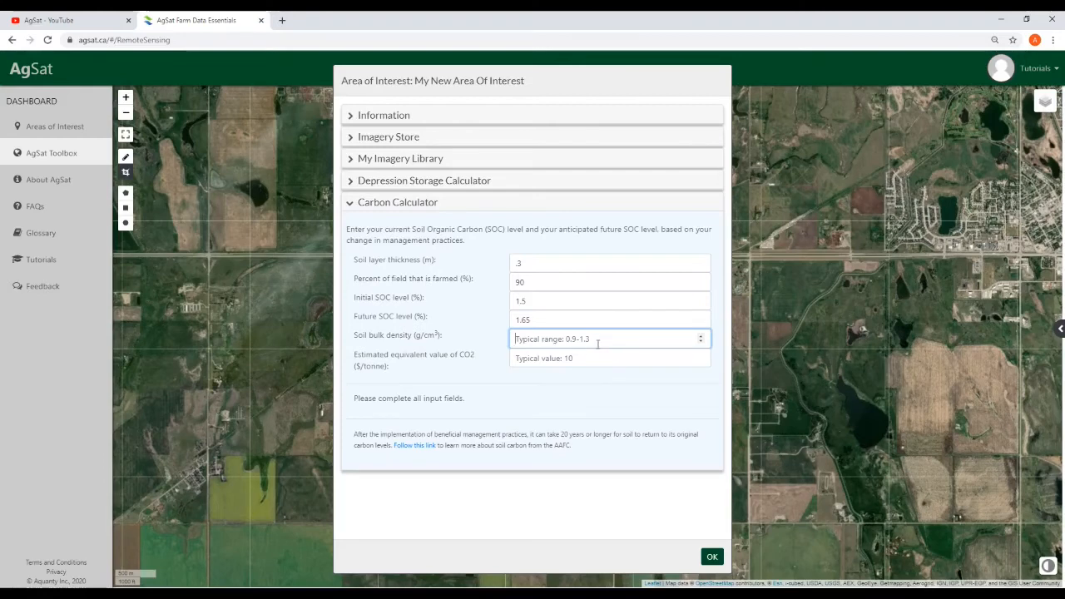
{"action": "type", "text": "1"}
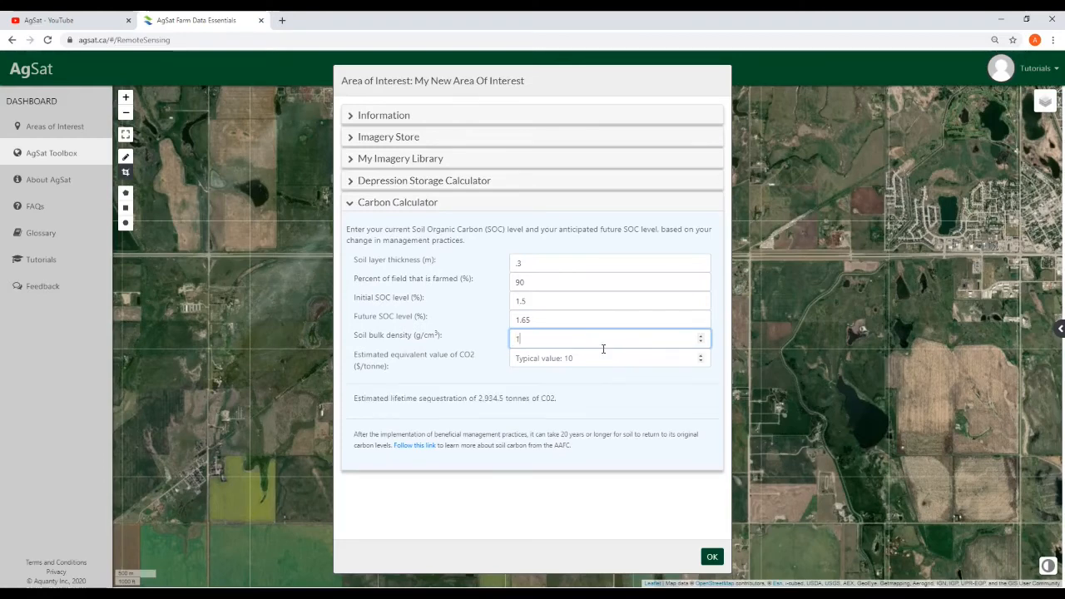
{"action": "left_click", "coordinate": [579, 358]}
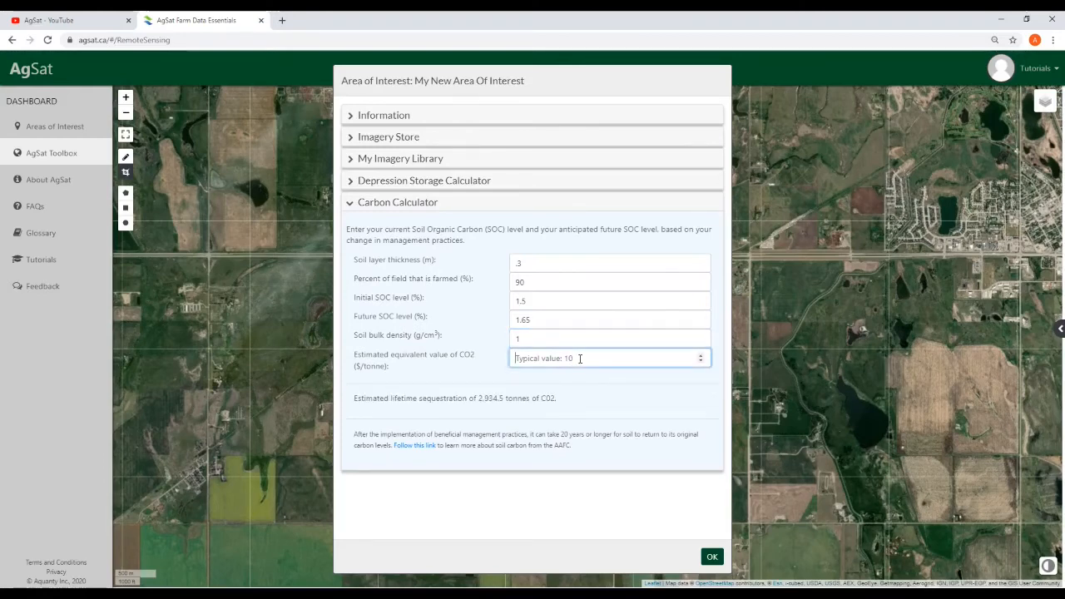
{"action": "type", "text": "10"}
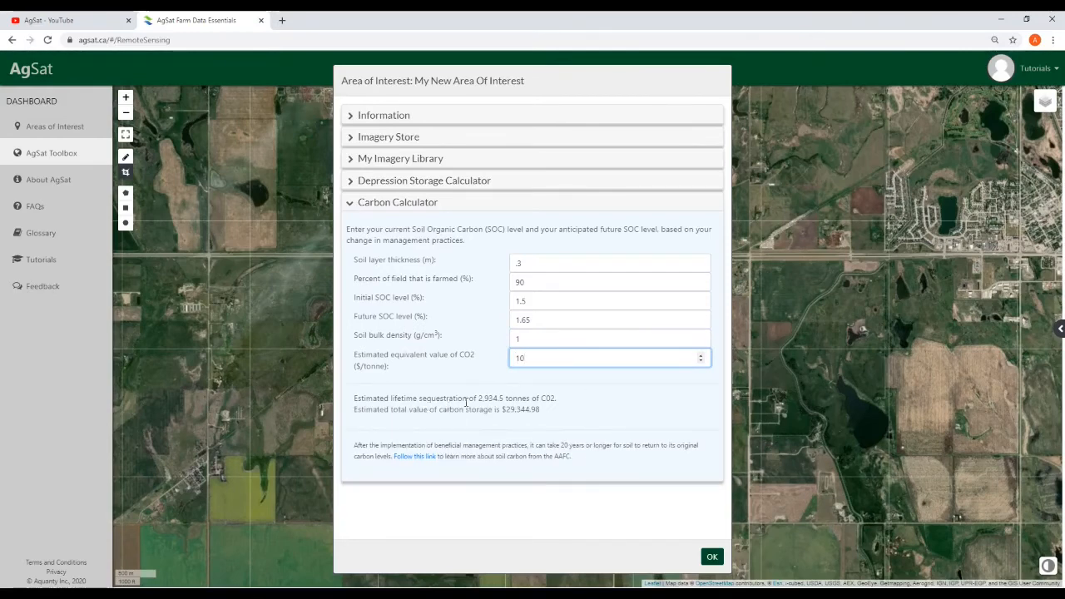
{"action": "left_click", "coordinate": [709, 556]}
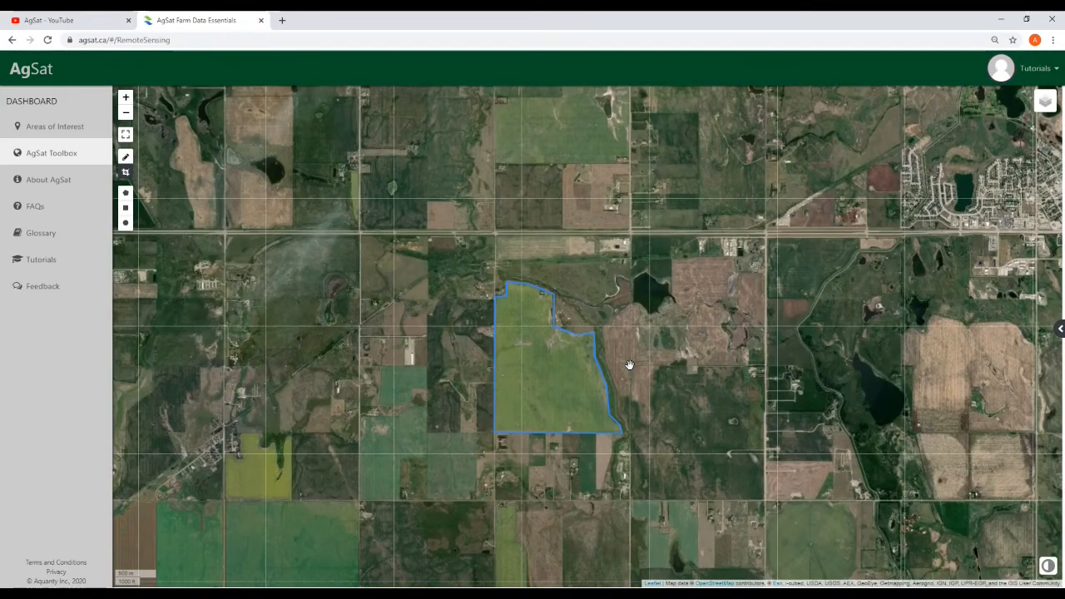
Drag the map slightly to re-centre the outlined field
{"action": "left_click_drag", "start_coordinate": [629, 364], "coordinate": [619, 391]}
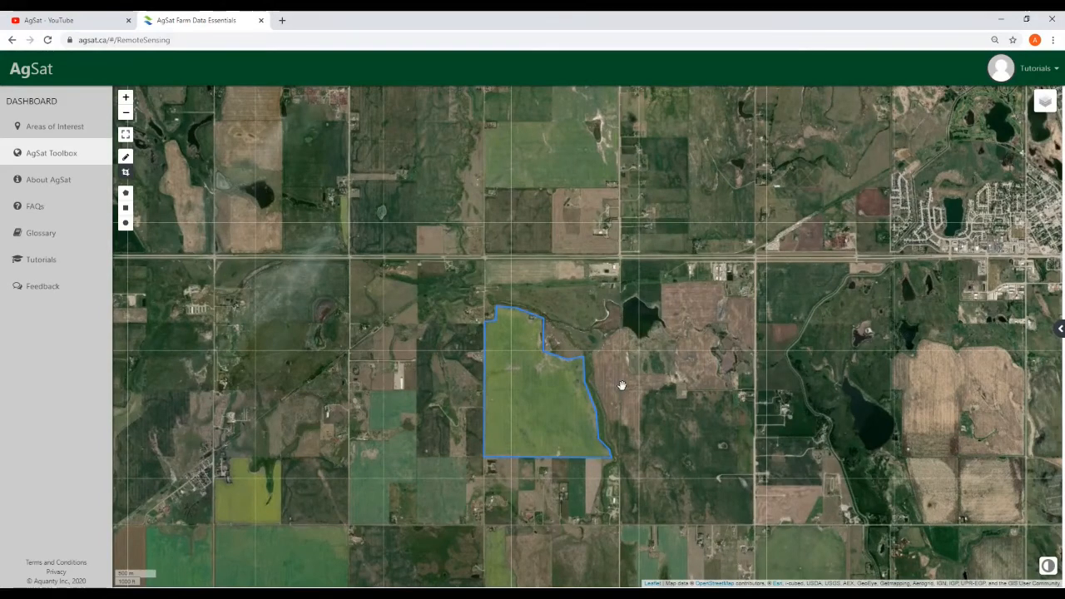
{"action": "left_click_drag", "start_coordinate": [624, 391], "coordinate": [621, 395]}
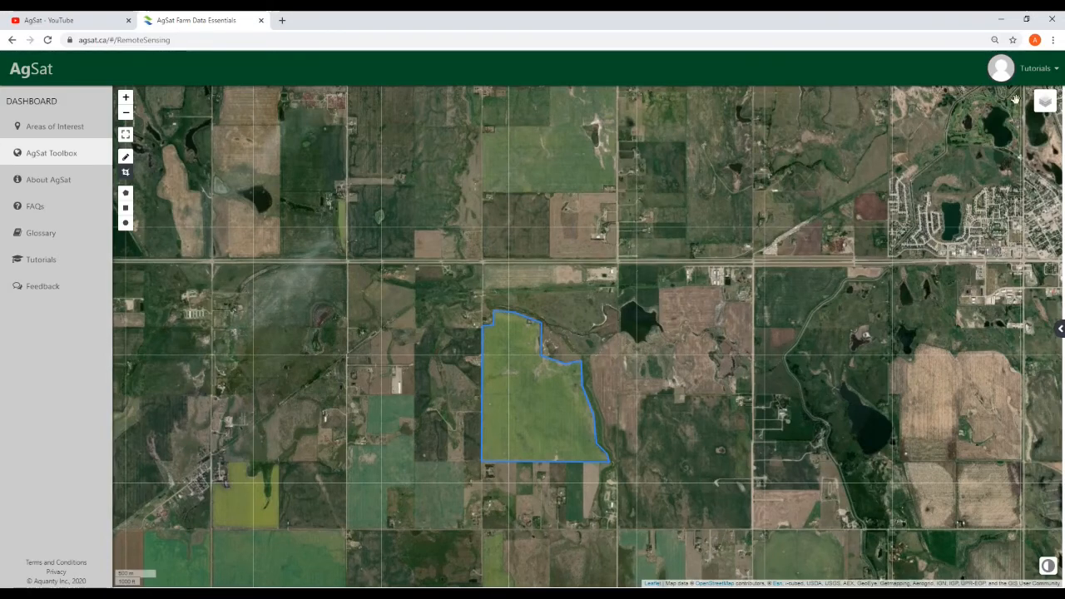
Expand the Nowcasts layers, glance at the field's details, then zoom and pan toward the outlined field
{"action": "mouse_move", "coordinate": [1038, 109]}
{"action": "left_click", "coordinate": [1014, 168]}
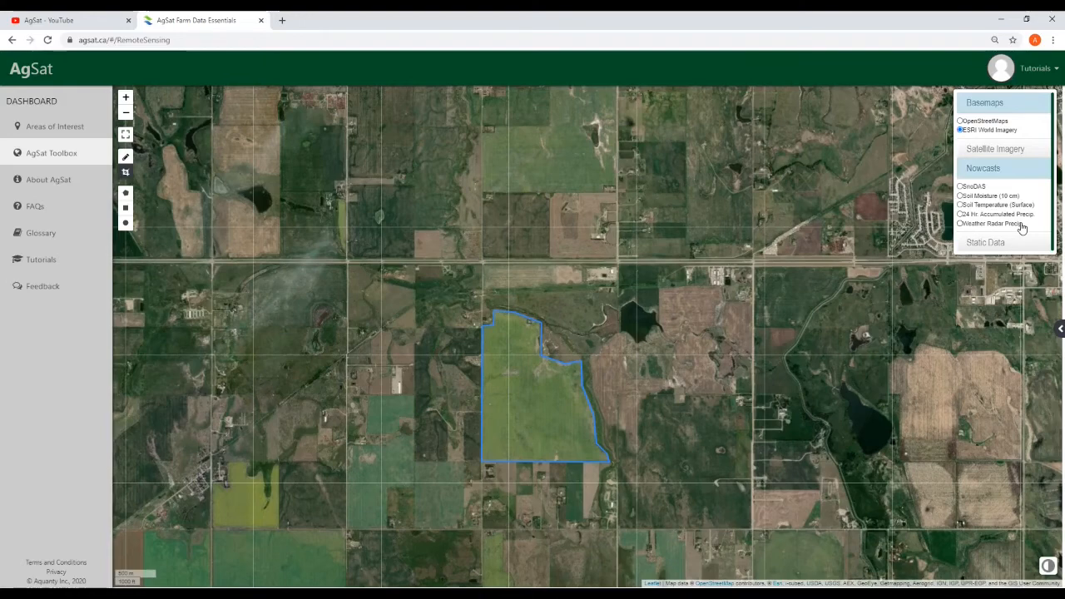
{"action": "left_click", "coordinate": [547, 416]}
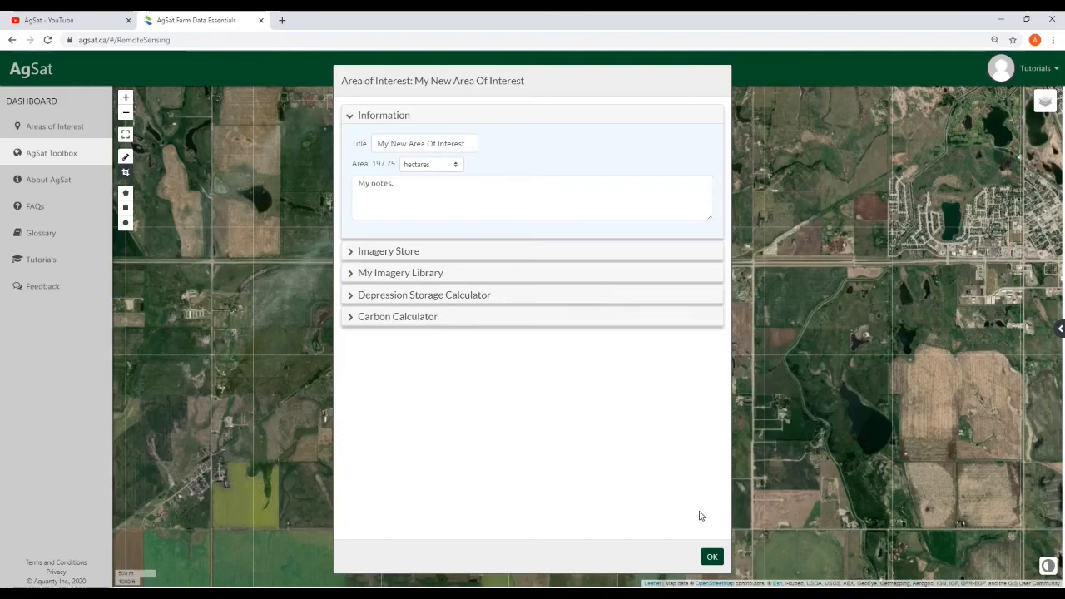
{"action": "left_click", "coordinate": [712, 560]}
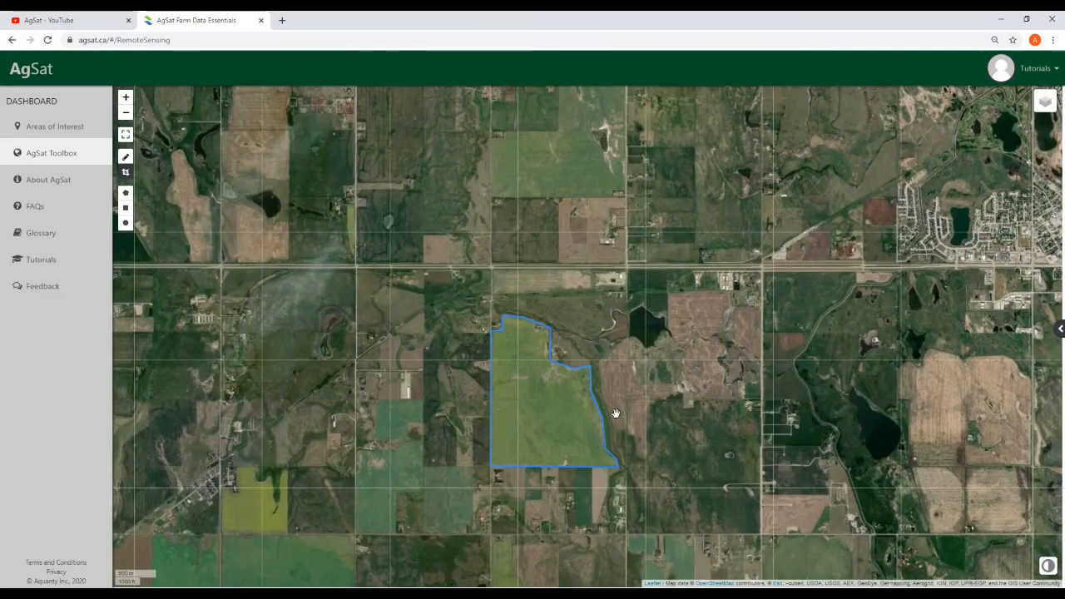
{"action": "scroll", "coordinate": [615, 413], "scroll_direction": "up", "scroll_amount": 1}
{"action": "left_click_drag", "start_coordinate": [618, 413], "coordinate": [693, 379]}
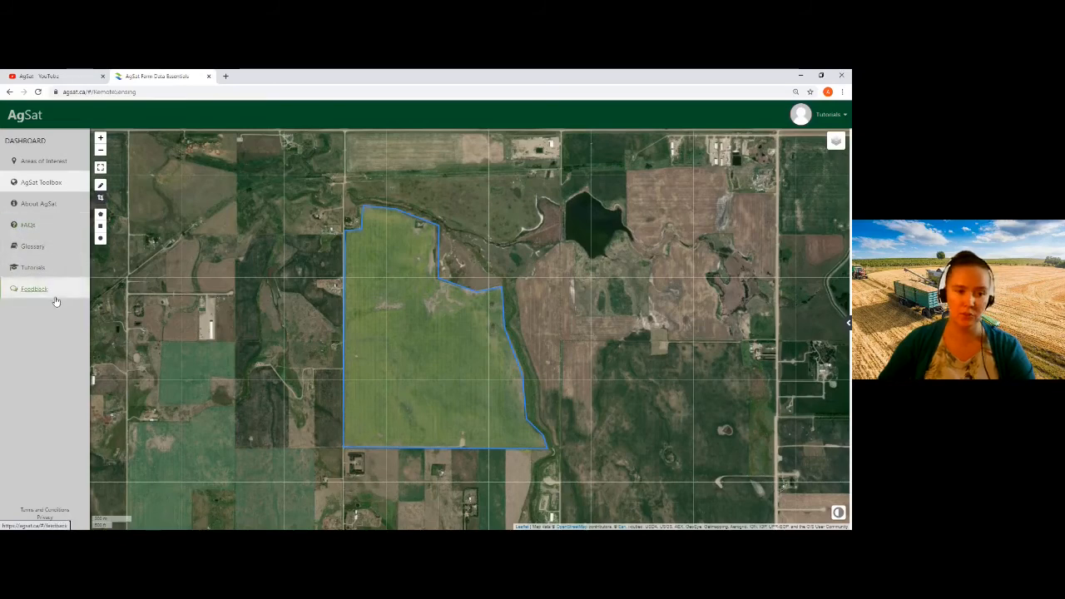
Look through the FAQs and Glossary pages, then bring up the getting-started Tutorials page
{"action": "left_click", "coordinate": [27, 227]}
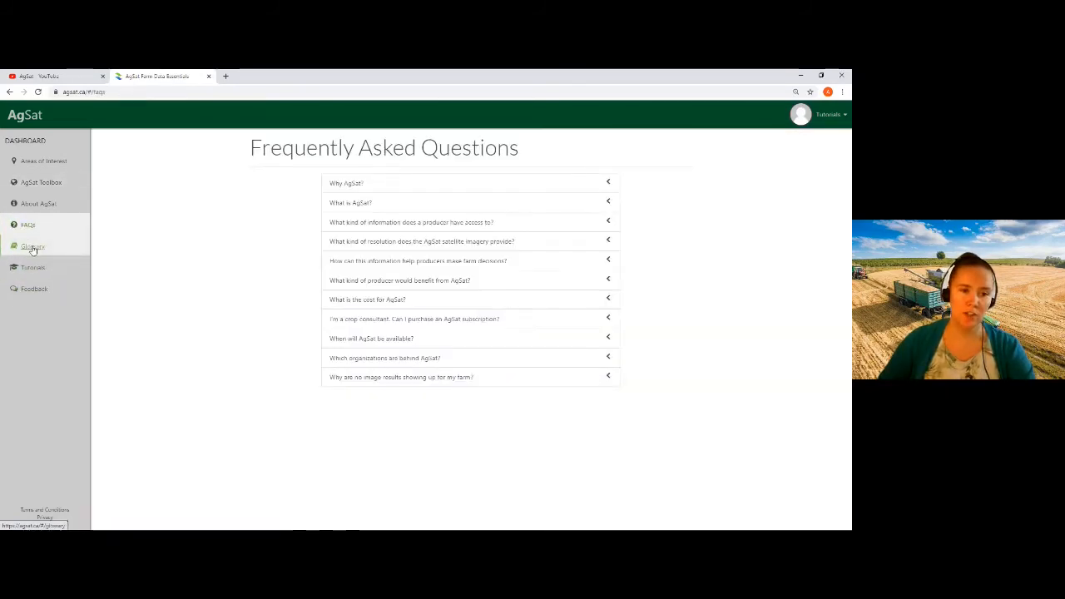
{"action": "left_click", "coordinate": [34, 249]}
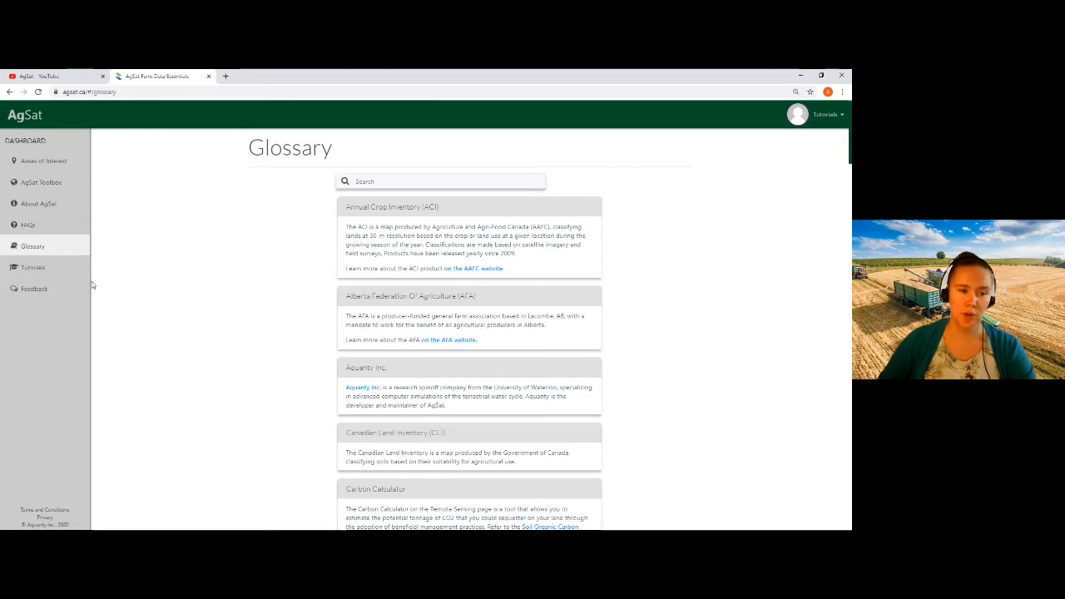
{"action": "left_click", "coordinate": [38, 272]}
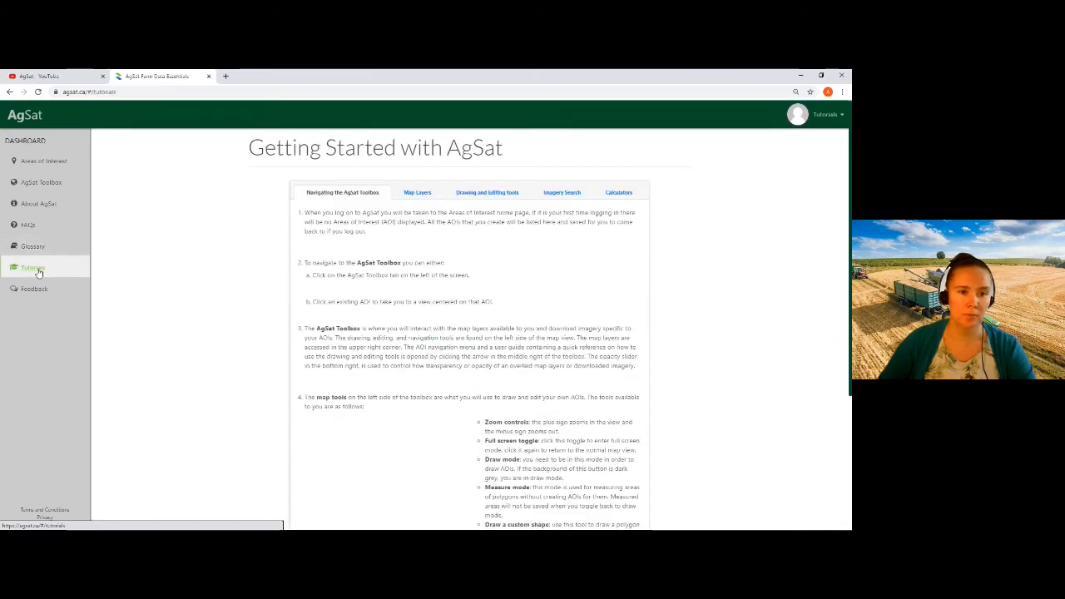
{"action": "scroll", "coordinate": [419, 184], "scroll_direction": "down", "scroll_amount": 1}
Review the Map Layers and Drawing and Editing tools tutorials on editing and deleting AOIs, then visit Feedback
{"action": "left_click", "coordinate": [417, 170]}
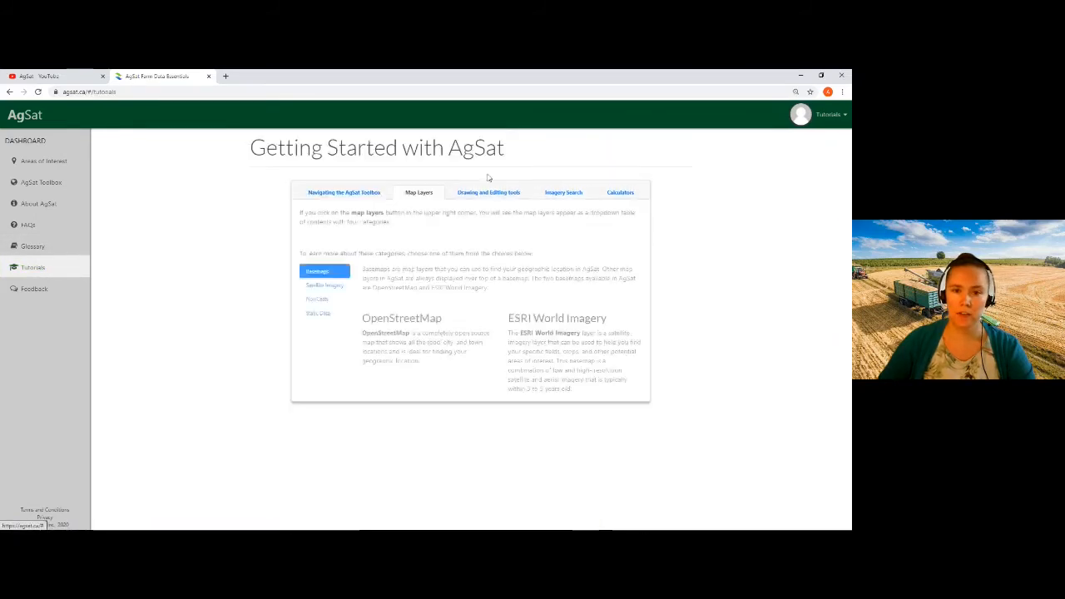
{"action": "left_click", "coordinate": [488, 192]}
{"action": "left_click", "coordinate": [430, 440]}
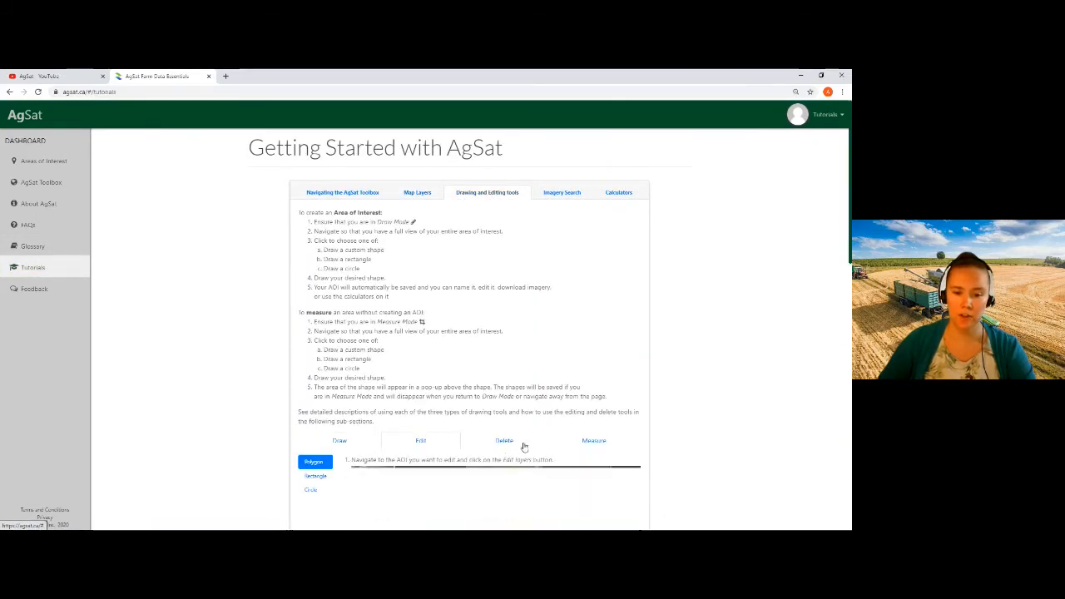
{"action": "left_click", "coordinate": [516, 442]}
{"action": "scroll", "coordinate": [438, 448], "scroll_direction": "down", "scroll_amount": 3}
{"action": "scroll", "coordinate": [582, 266], "scroll_direction": "up", "scroll_amount": 3}
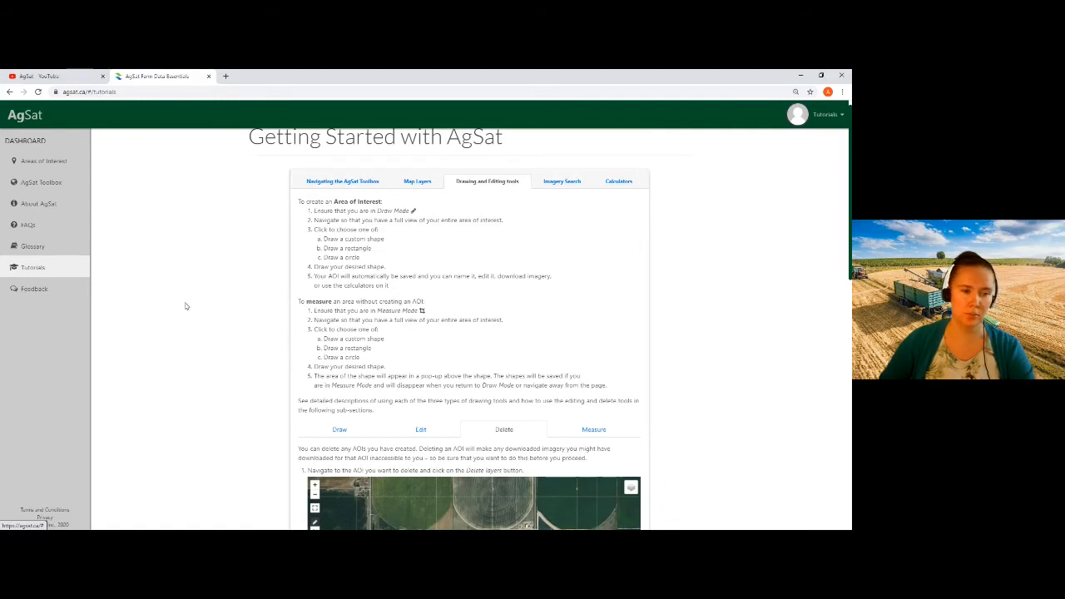
{"action": "left_click", "coordinate": [43, 291]}
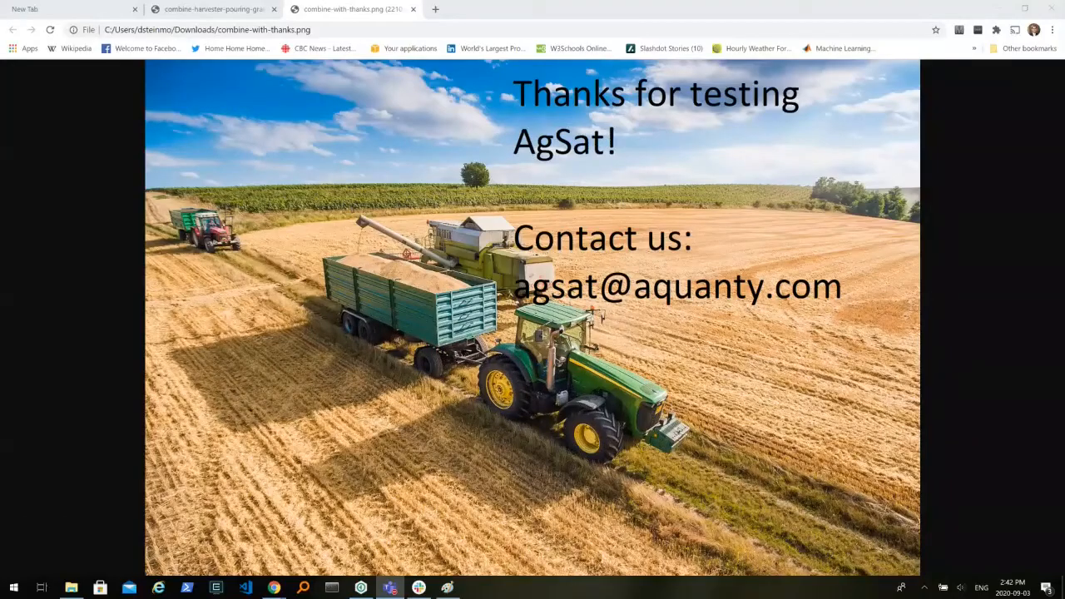
Switch Chrome to full-screen mode via its main menu to show the 'Thanks for testing AgSat!' slide
{"action": "left_click", "coordinate": [1051, 29]}
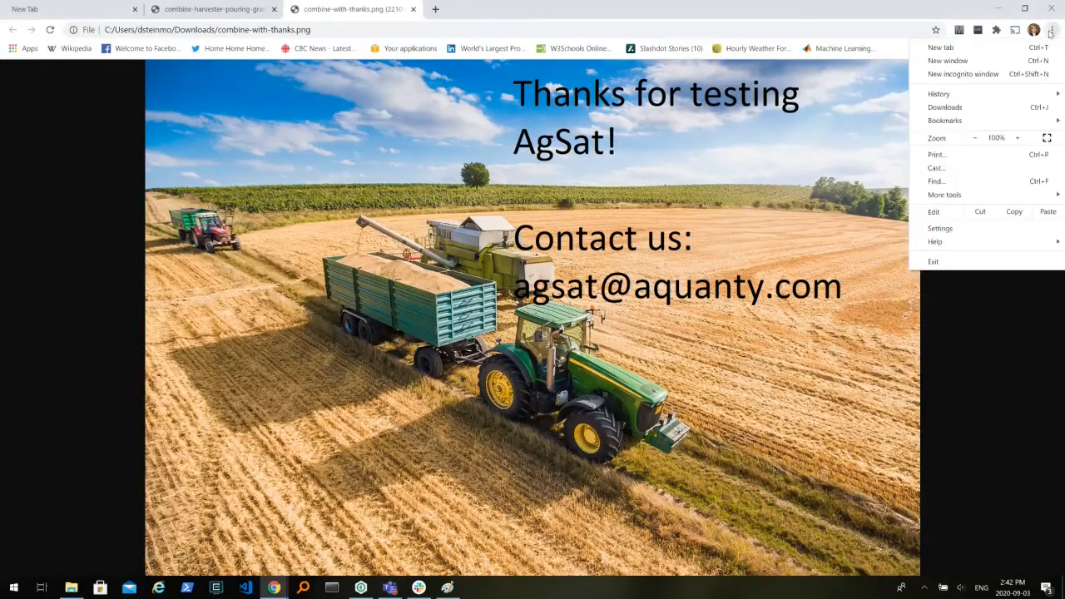
{"action": "left_click", "coordinate": [1047, 137]}
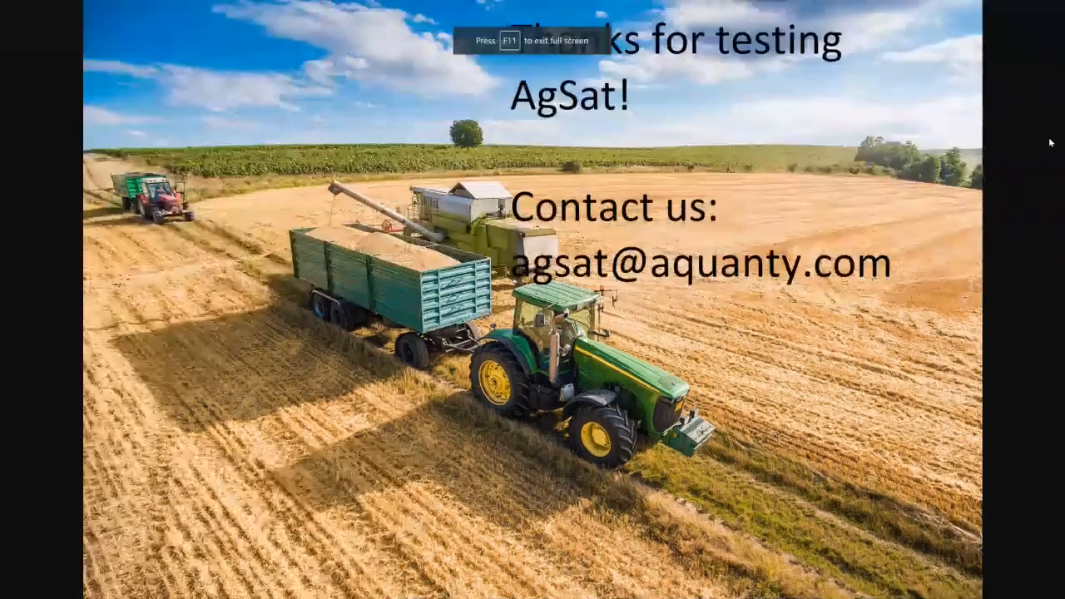